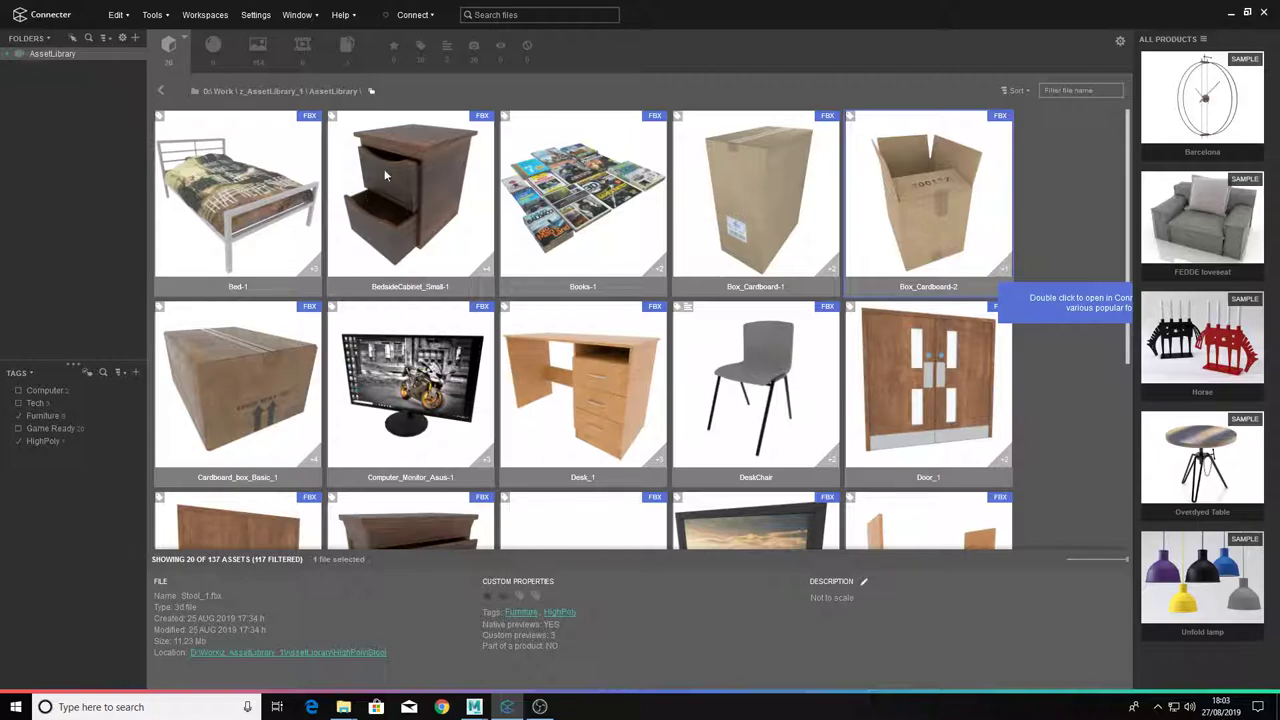
# Browse the furniture assets in the library and open the 3D preview of BedsideCabinet_Small-1.
pyautogui.scroll(-3, 710, 288)
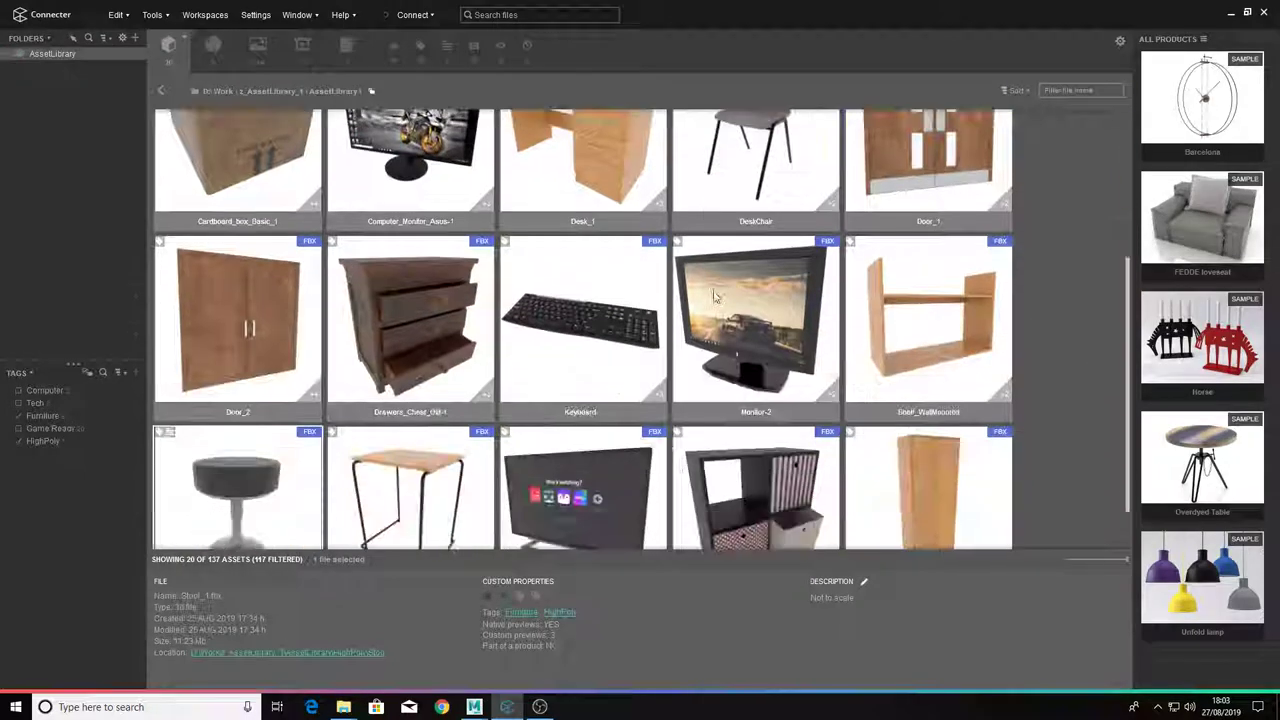
pyautogui.scroll(3, 714, 297)
pyautogui.scroll(-3, 714, 297)
pyautogui.scroll(4, 714, 297)
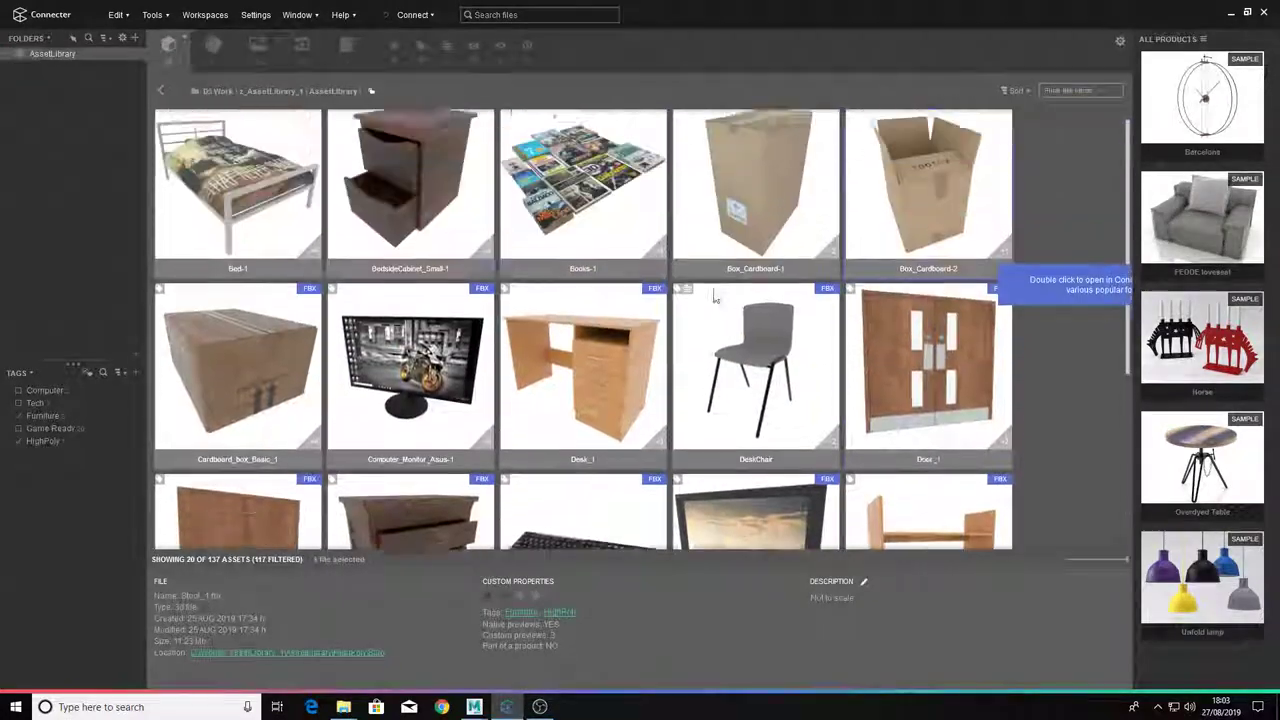
pyautogui.doubleClick(386, 206)
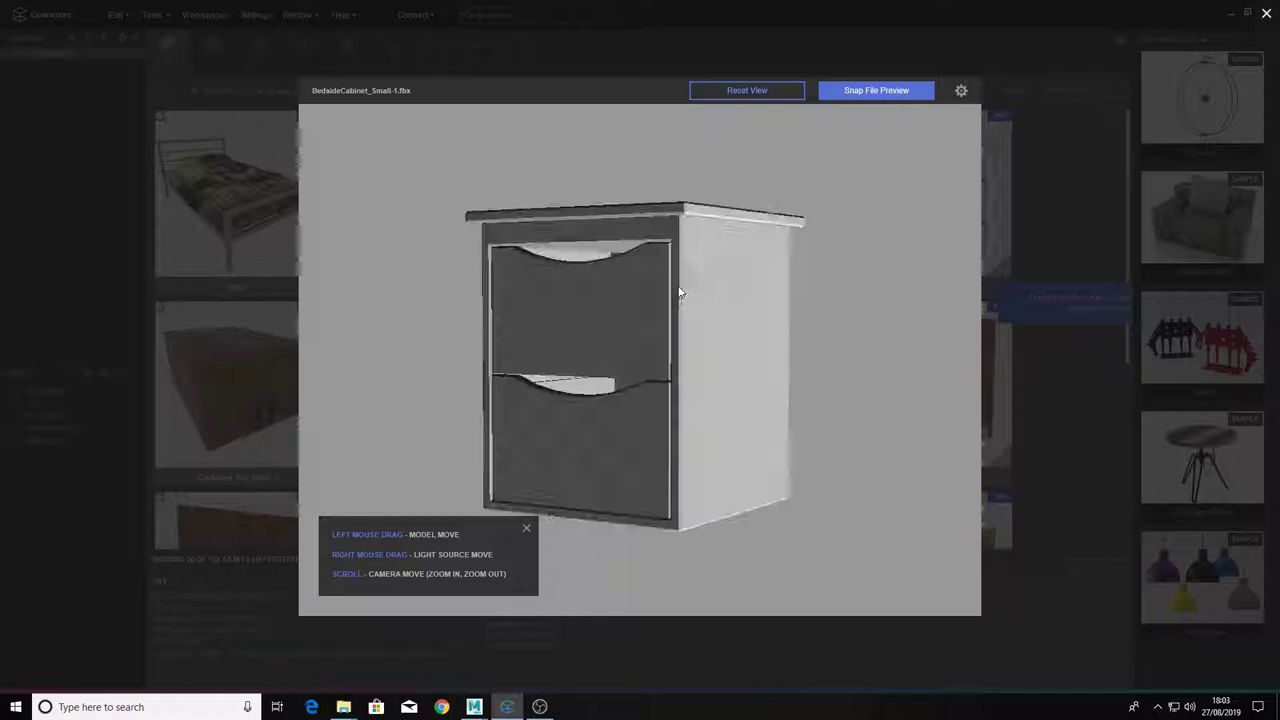
# Set the cabinet preview's shader to Wireframe and view the mesh from another angle.
pyautogui.click(960, 92)
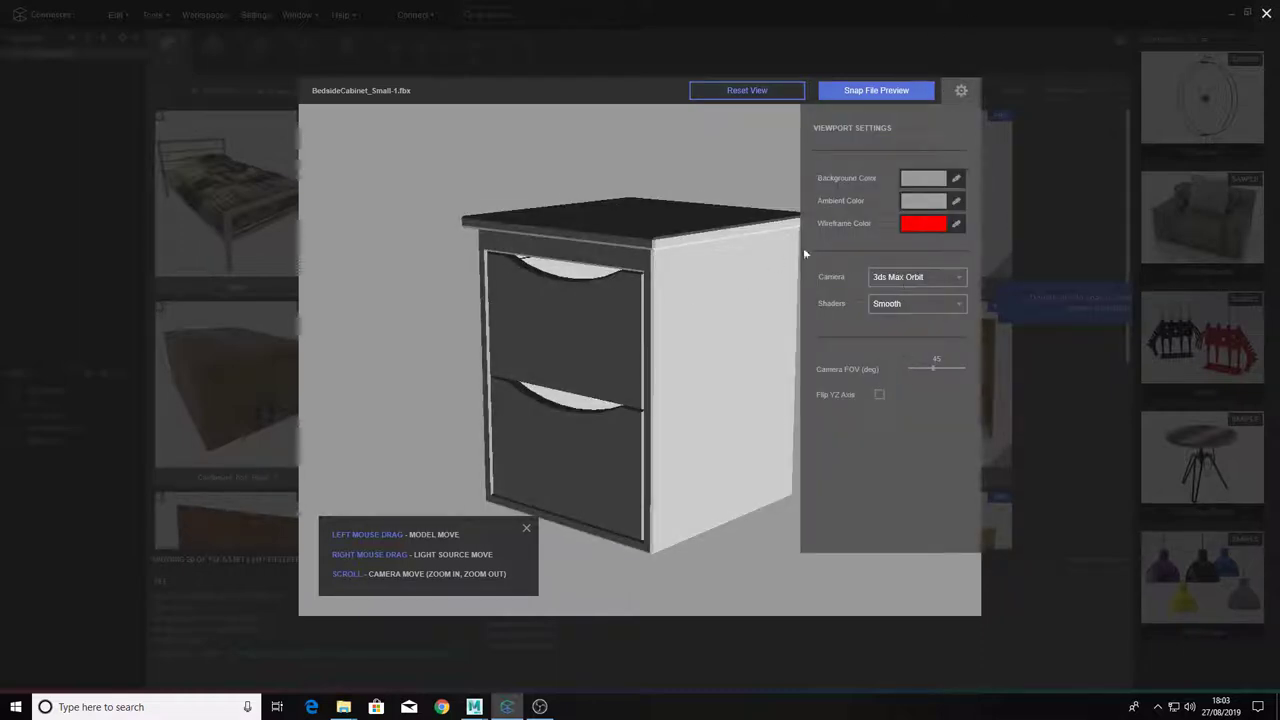
pyautogui.click(902, 277)
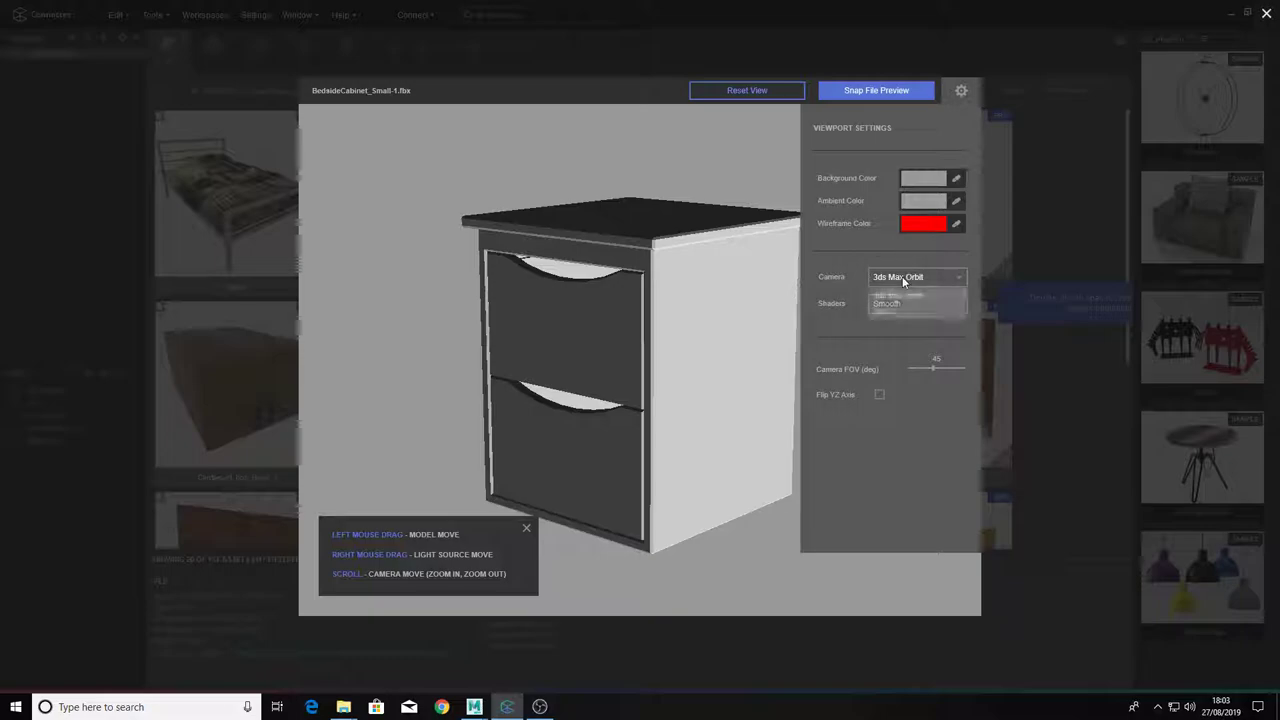
pyautogui.click(777, 293)
pyautogui.click(877, 300)
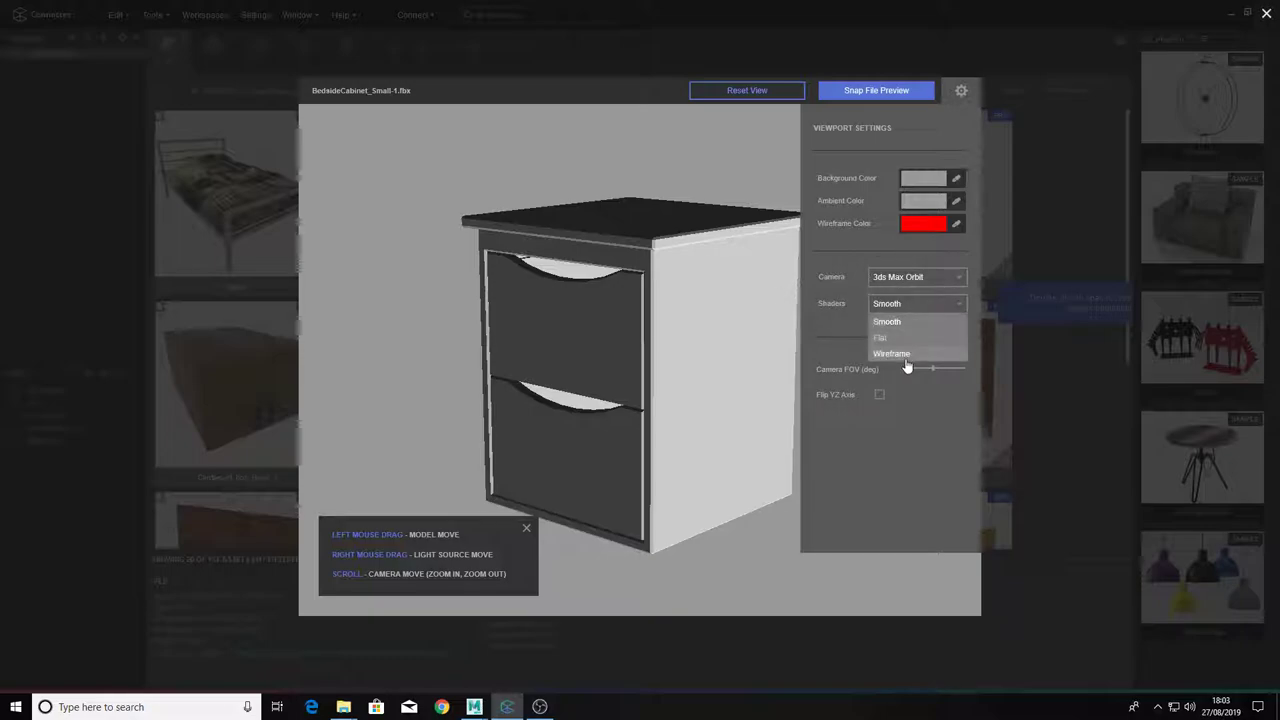
pyautogui.click(890, 352)
pyautogui.moveTo(780, 350); pyautogui.dragTo(700, 380)
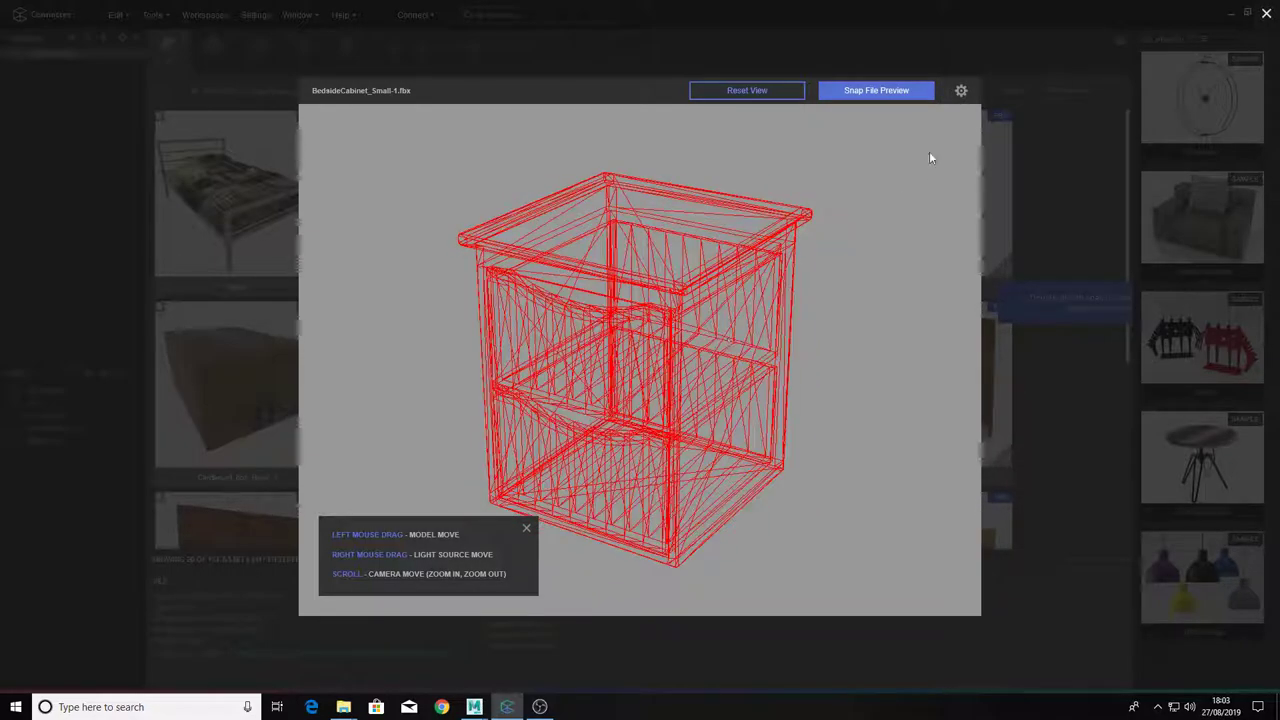
# Switch the cabinet preview from wireframe to a solid shader and close the preview.
pyautogui.click(960, 93)
pyautogui.click(913, 302)
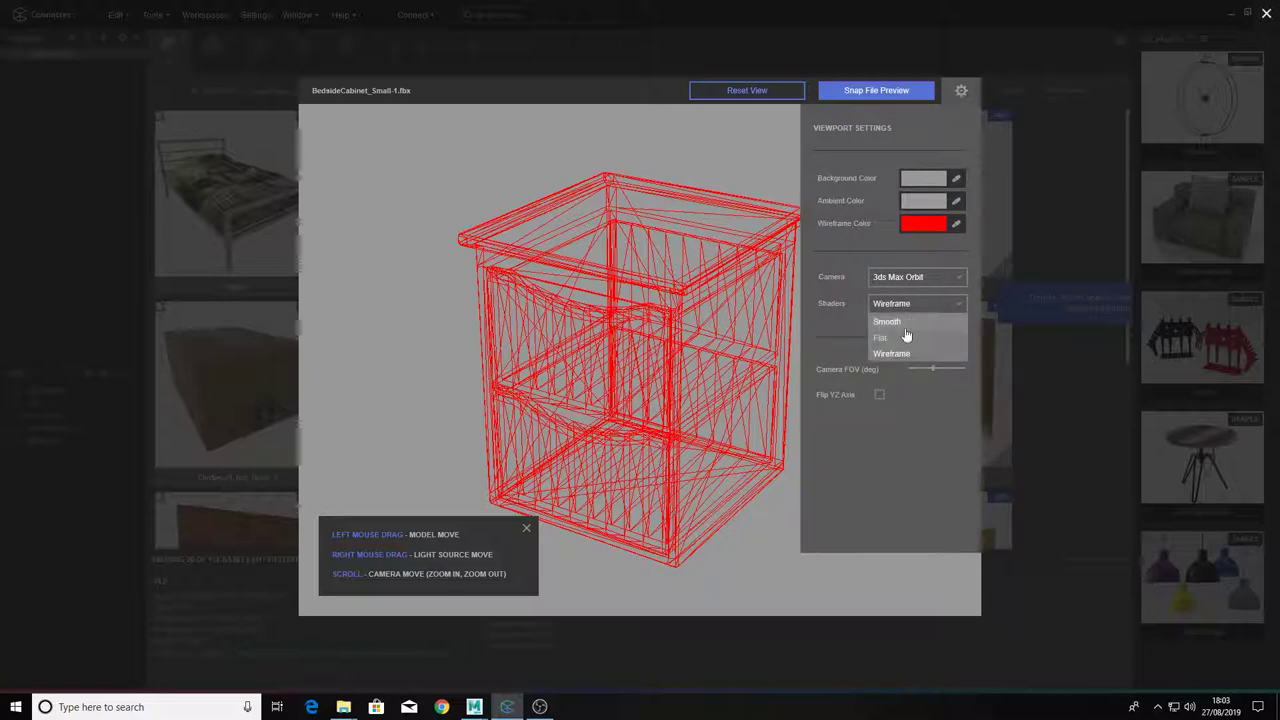
pyautogui.click(902, 336)
pyautogui.click(1060, 196)
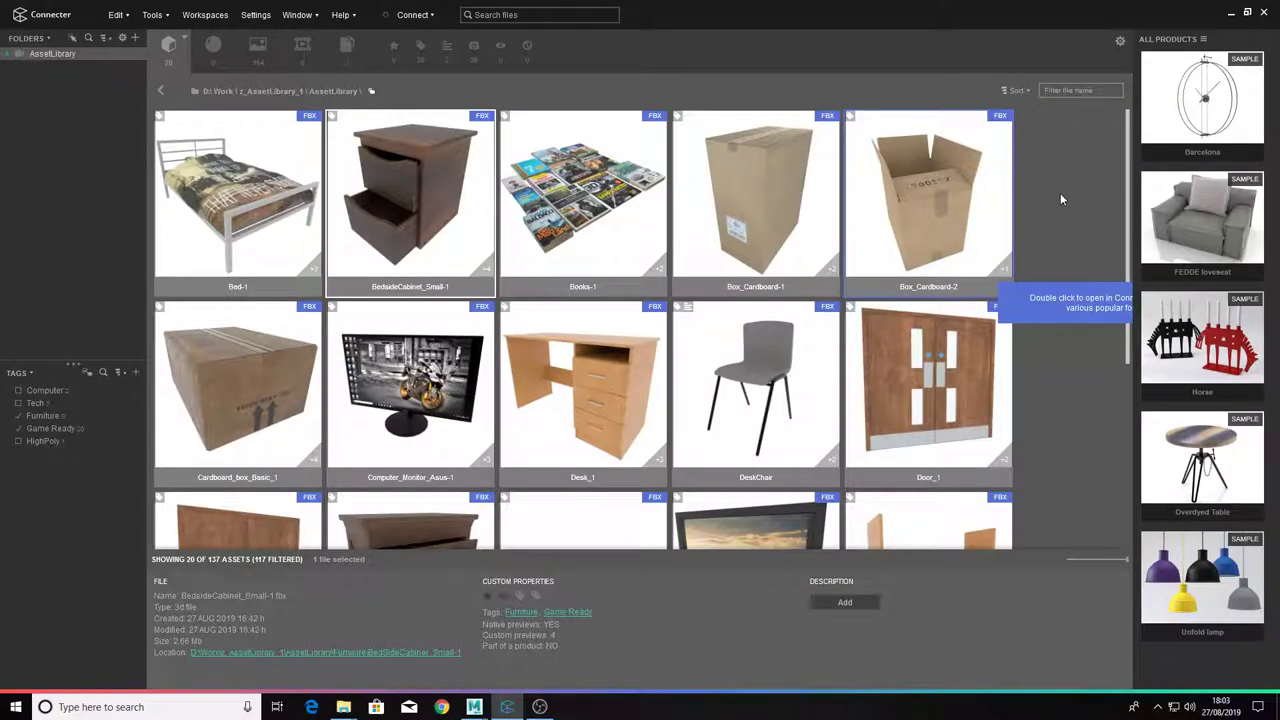
# Arrange a smaller Connecter window over Maya and import the BedsideCabinet_Small-1 asset into the empty Maya scene.
pyautogui.click(475, 706)
pyautogui.click(544, 655)
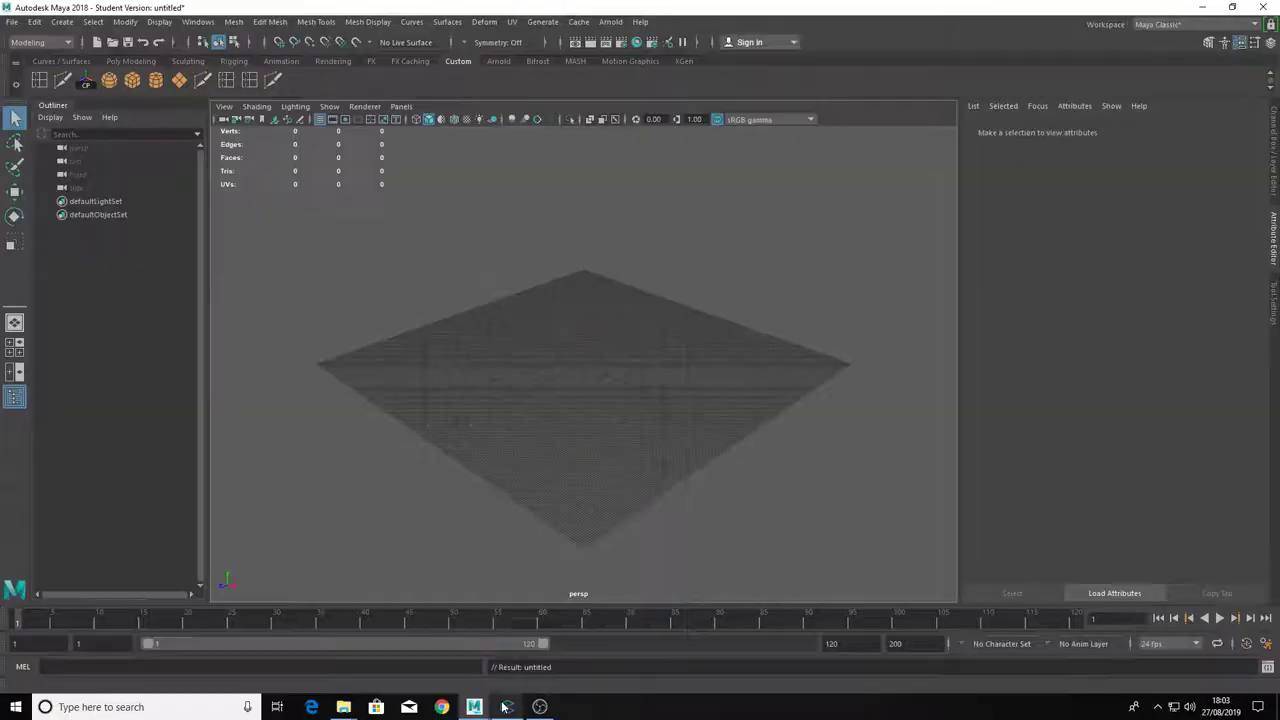
pyautogui.click(507, 706)
pyautogui.moveTo(800, 8); pyautogui.dragTo(1138, 174)
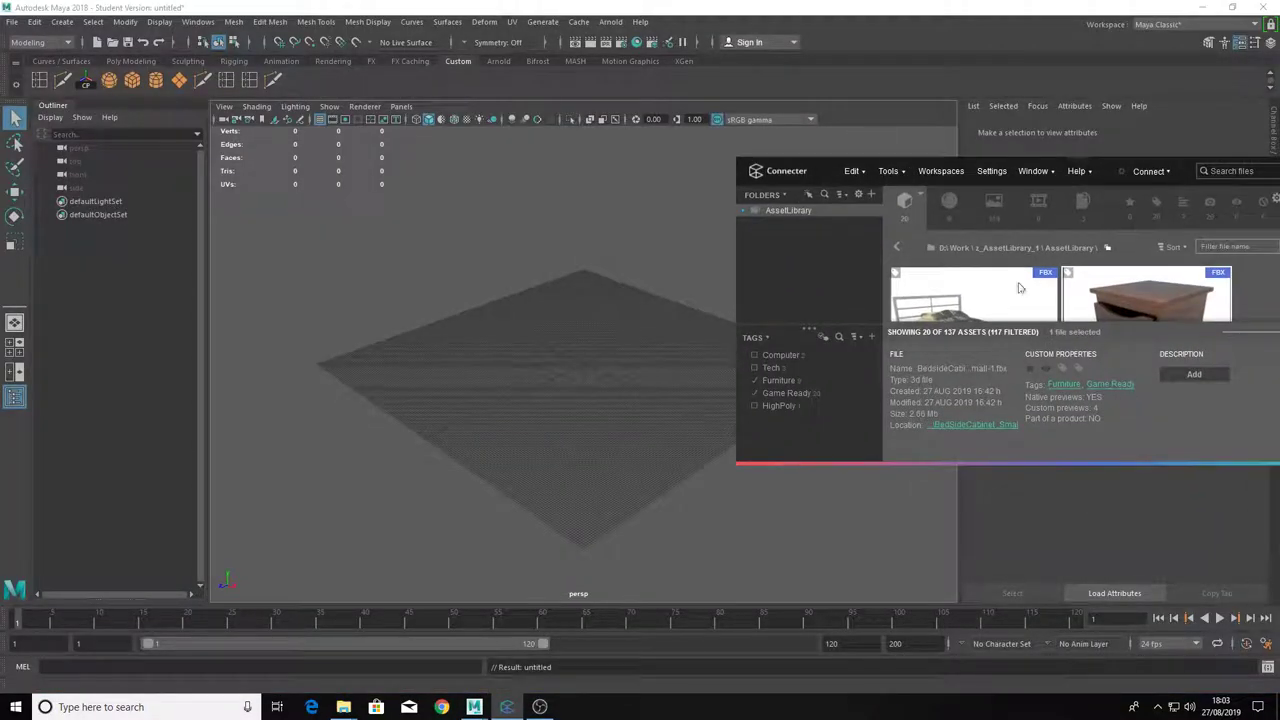
pyautogui.scroll(-2, 1052, 300)
pyautogui.moveTo(1156, 300); pyautogui.dragTo(783, 476)
# Frame the imported bedside cabinet in the perspective view with textures displayed and examine it from several angles.
pyautogui.scroll(5, 725, 398)
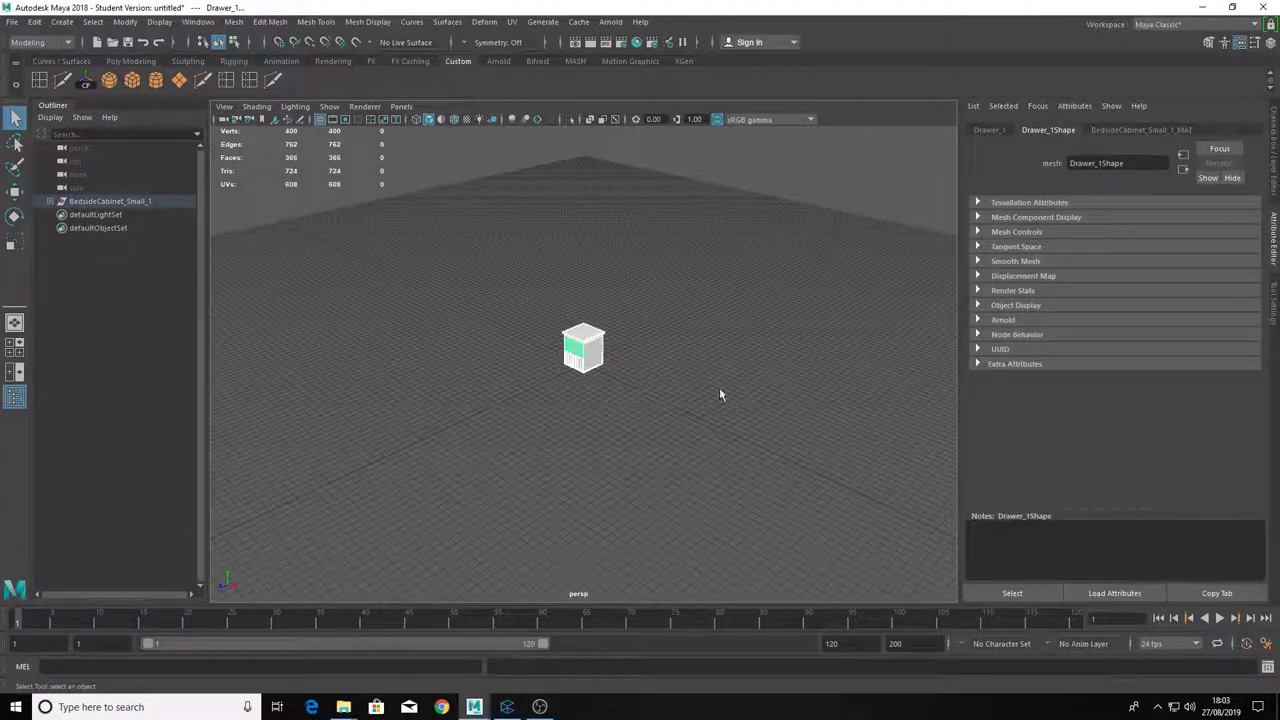
pyautogui.press('f')
pyautogui.click(467, 120)
pyautogui.scroll(5, 631, 231)
pyautogui.scroll(-5, 631, 231)
pyautogui.moveTo(631, 231); pyautogui.dragTo(749, 257)
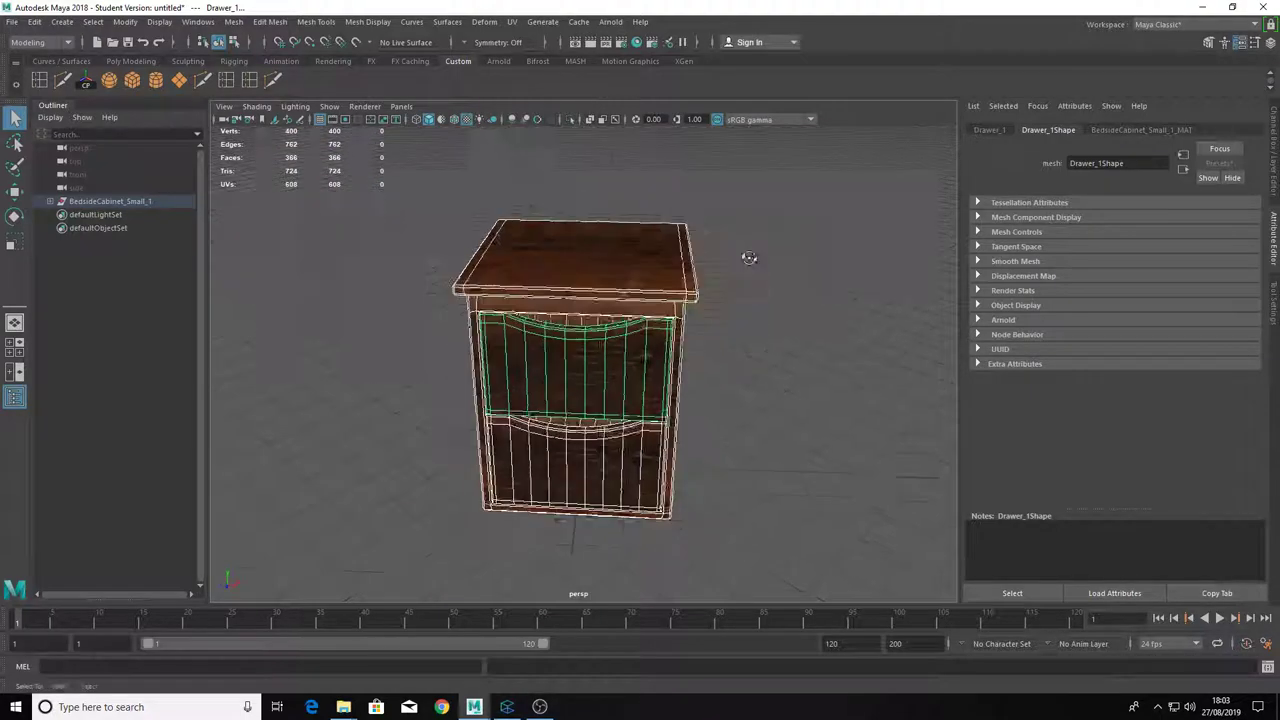
pyautogui.scroll(4, 750, 258)
pyautogui.scroll(-6, 751, 260)
pyautogui.press('w')
# Switch to Connecter, open the BedsideCabinet_Small-1 asset's location in File Explorer and examine its Textures folder.
pyautogui.click(507, 706)
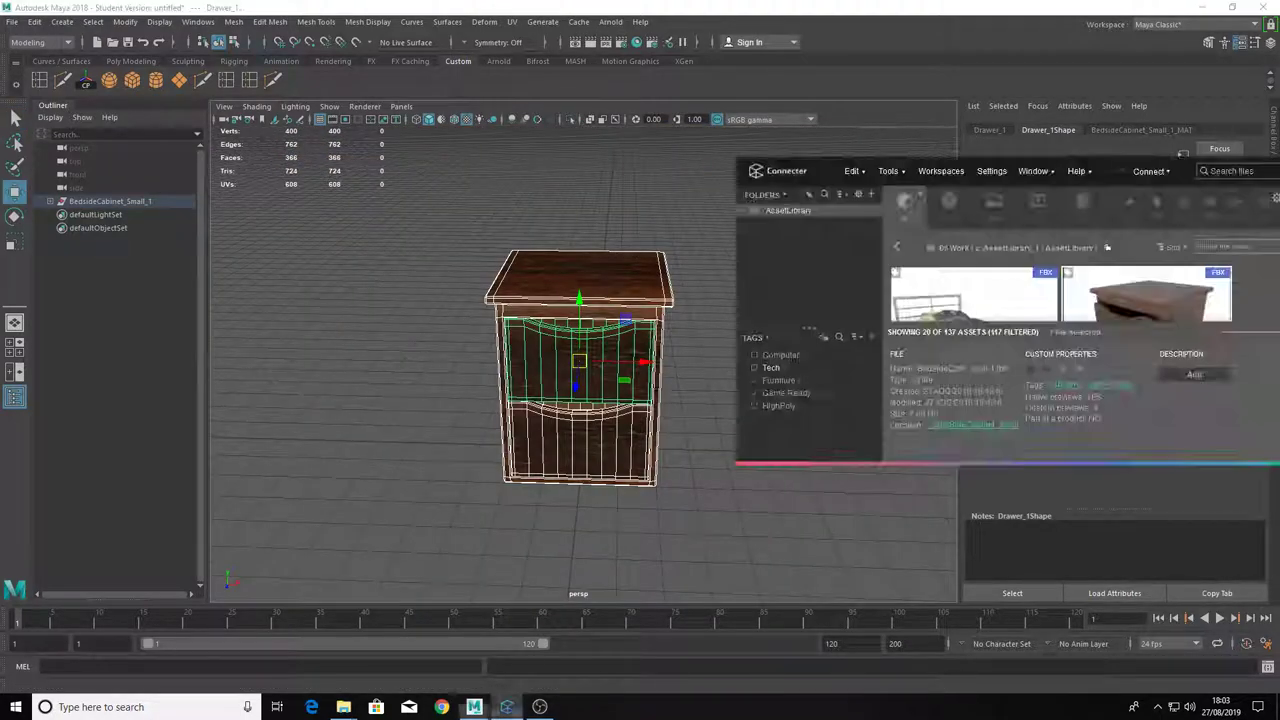
pyautogui.doubleClick(1110, 168)
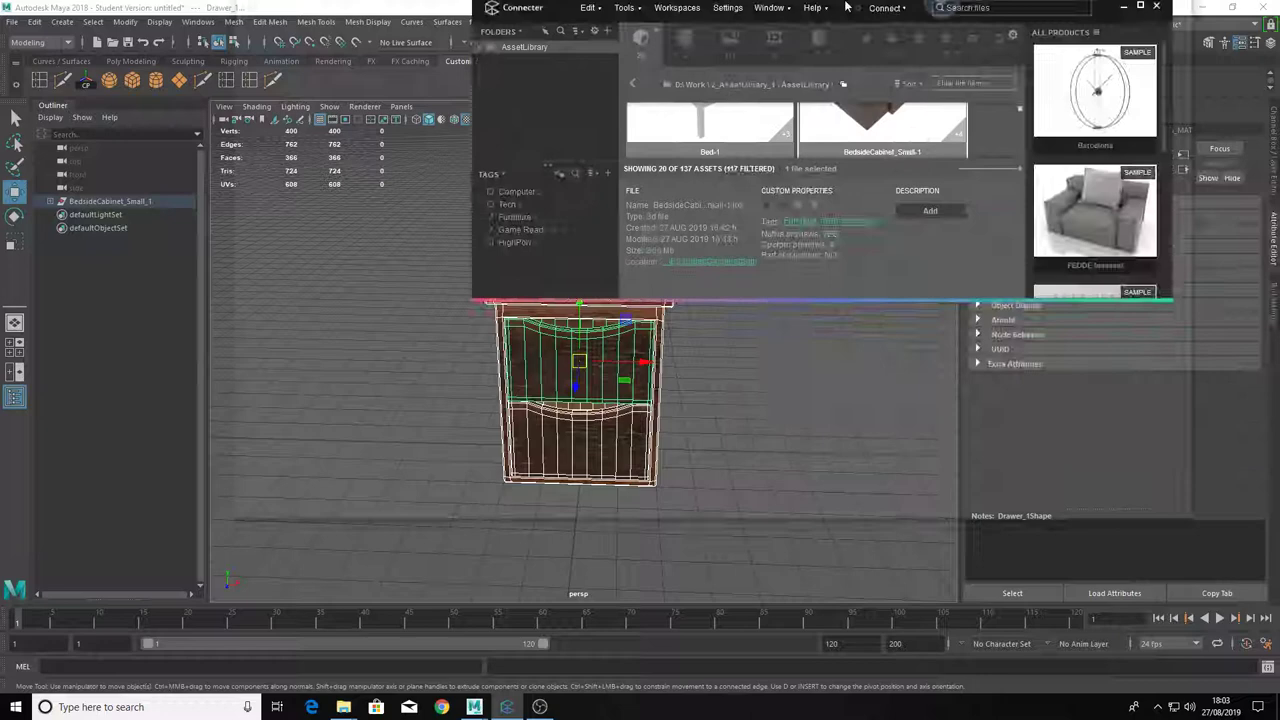
pyautogui.scroll(2, 630, 315)
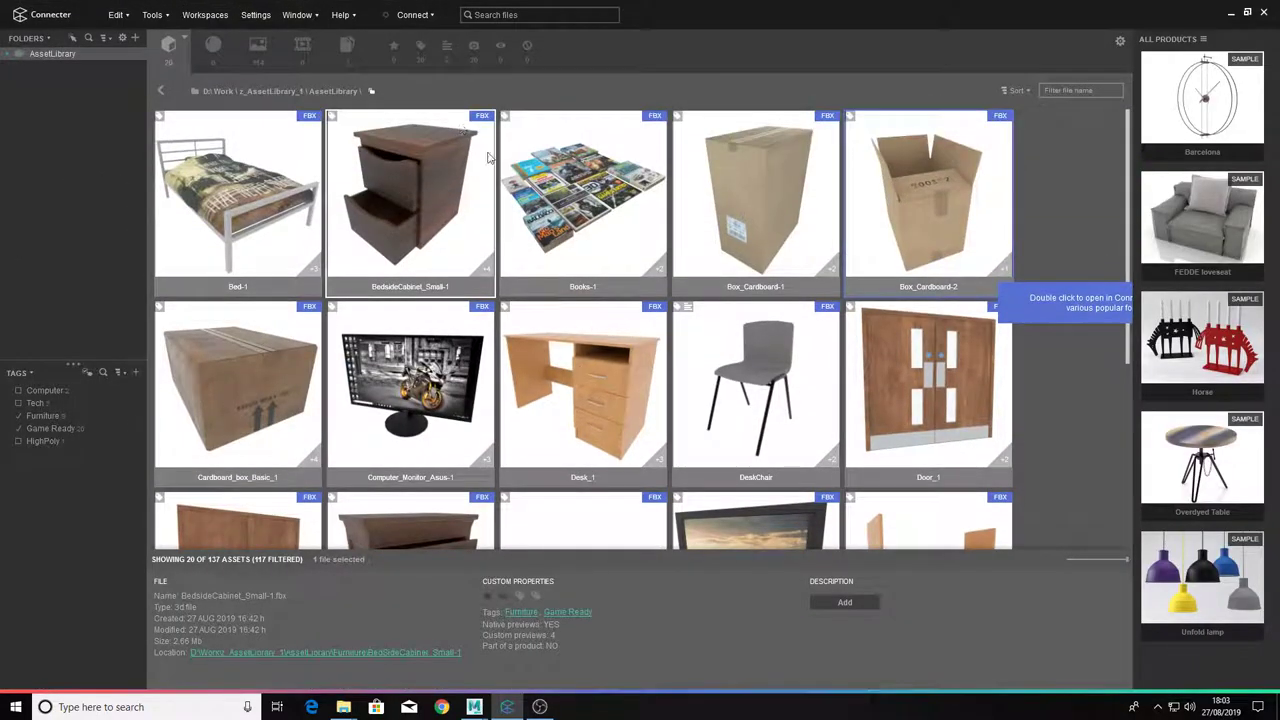
pyautogui.rightClick(432, 185)
pyautogui.click(474, 232)
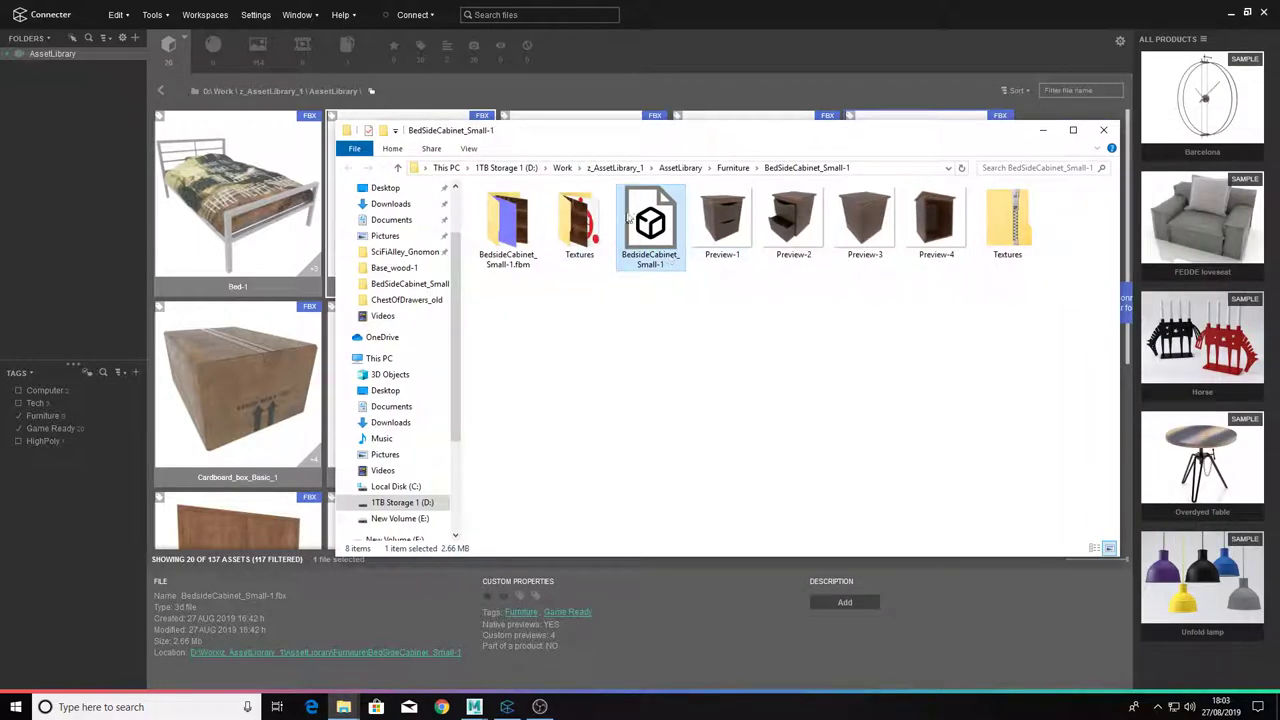
pyautogui.doubleClick(568, 218)
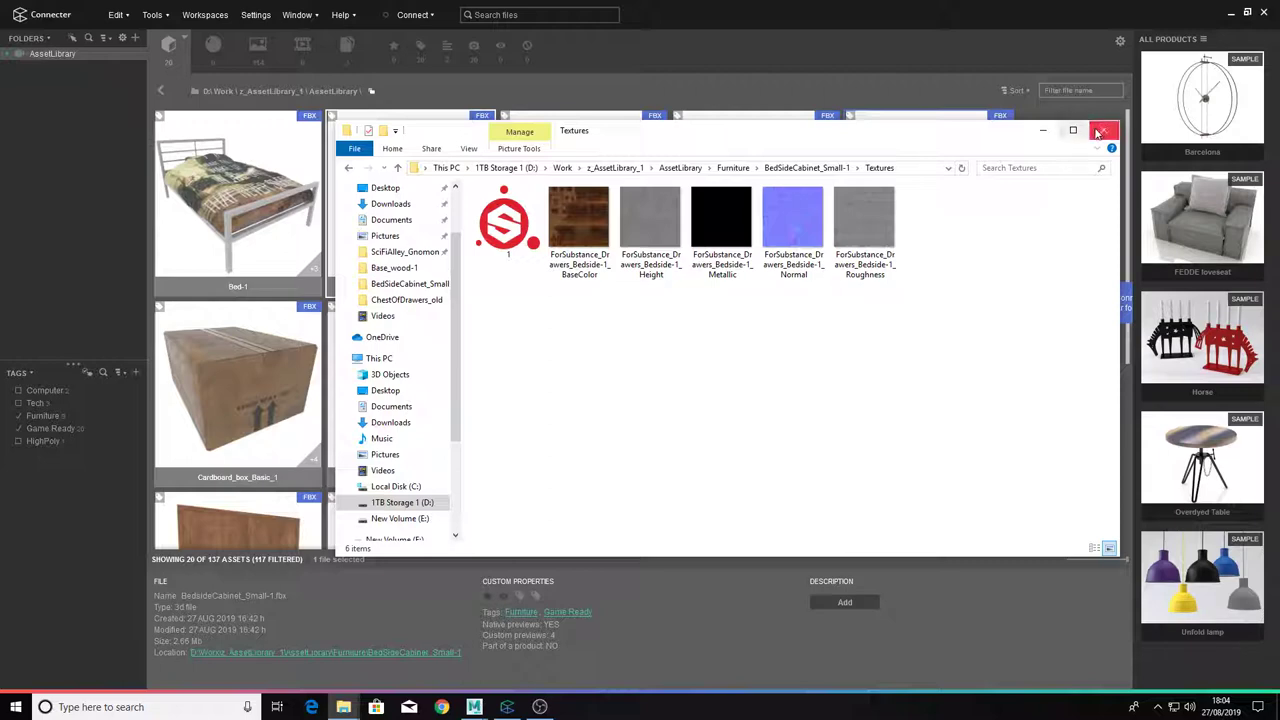
pyautogui.click(1101, 131)
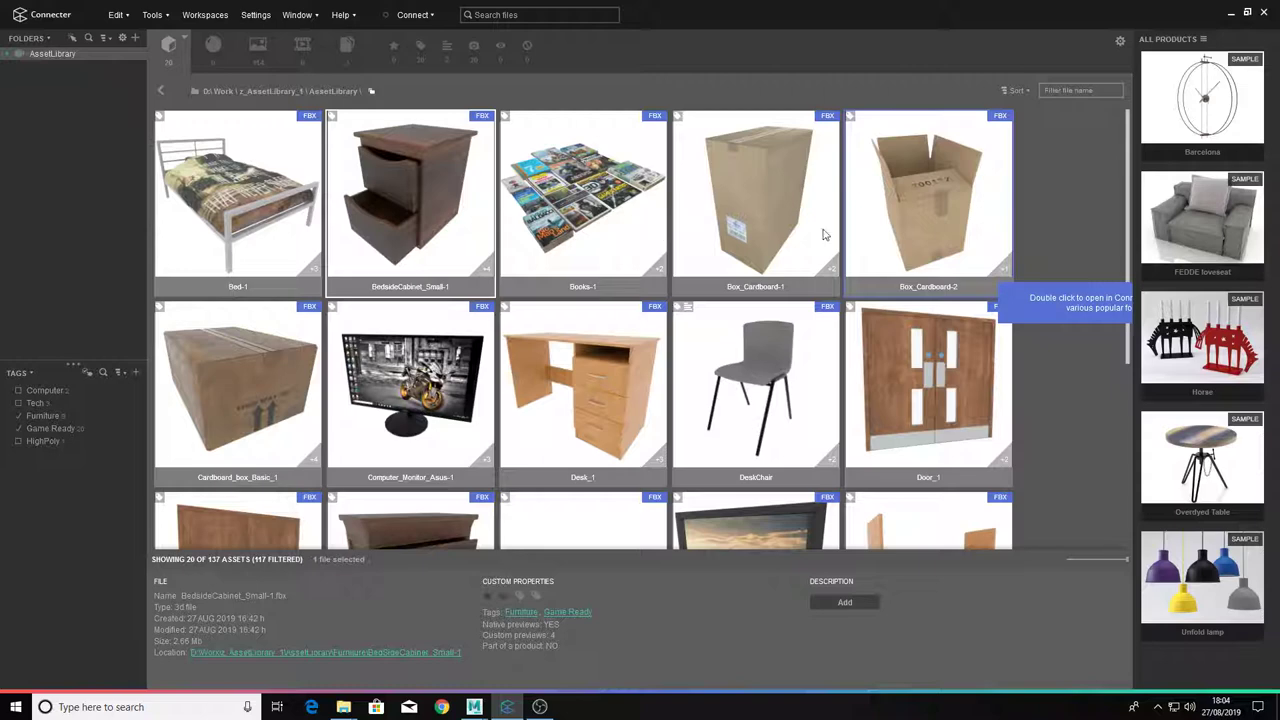
# Switch to Maya and start a new scene without saving the current one.
pyautogui.moveTo(1127, 170); pyautogui.dragTo(1108, 149)
pyautogui.moveTo(474, 707)
pyautogui.click(508, 651)
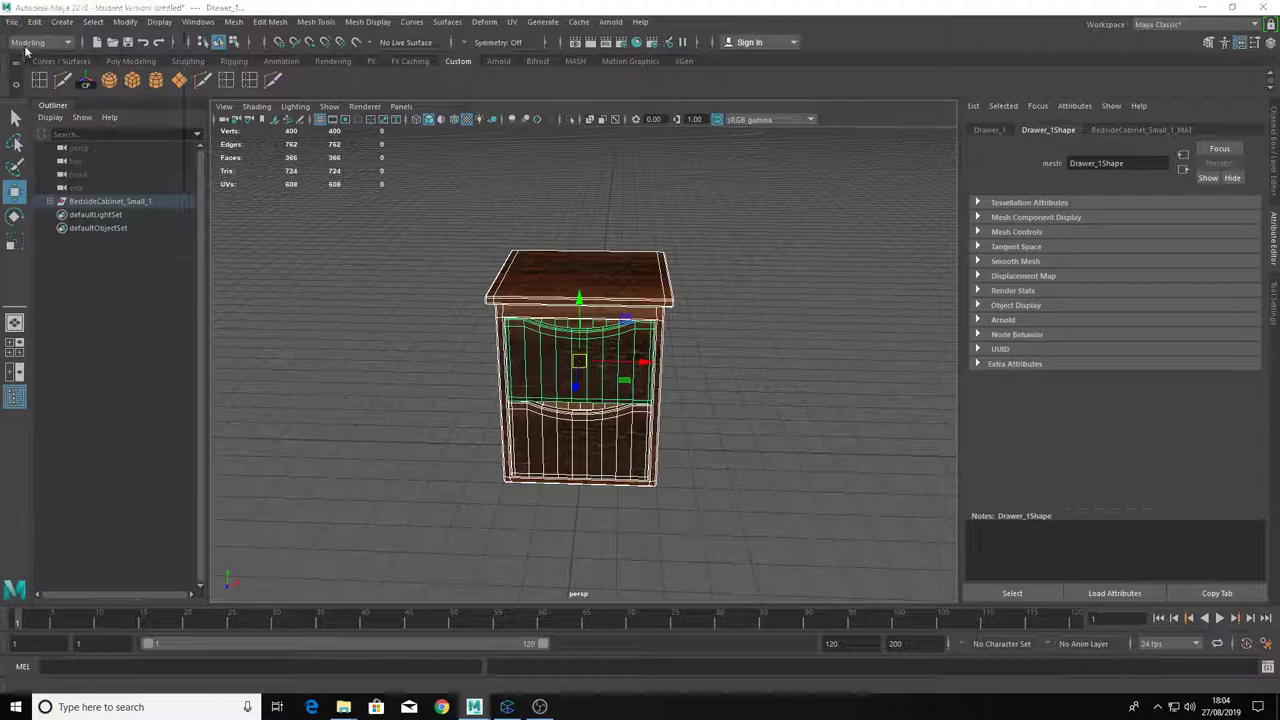
pyautogui.click(638, 357)
# Import the turnstile model from File Explorer into the Maya scene, then select its meshes and frame them.
pyautogui.moveTo(343, 707)
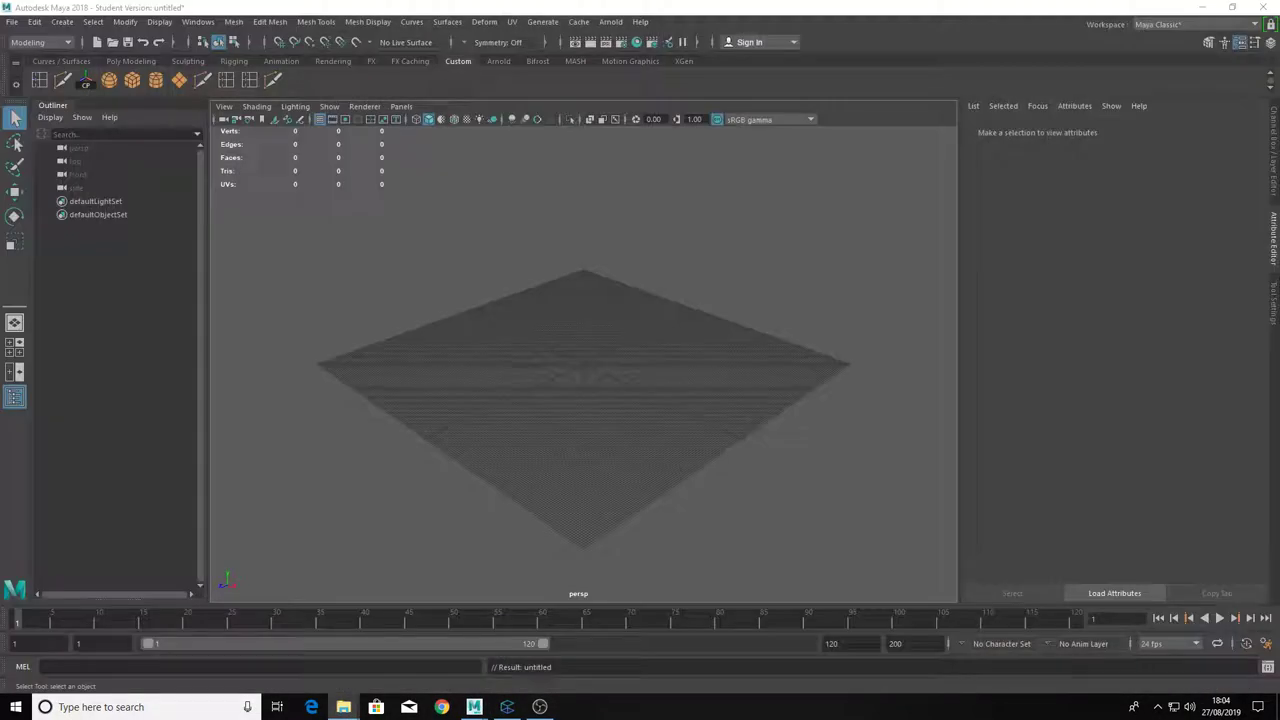
pyautogui.moveTo(768, 326); pyautogui.dragTo(591, 366)
pyautogui.moveTo(543, 302); pyautogui.dragTo(665, 450)
pyautogui.press('f')
pyautogui.press('w')
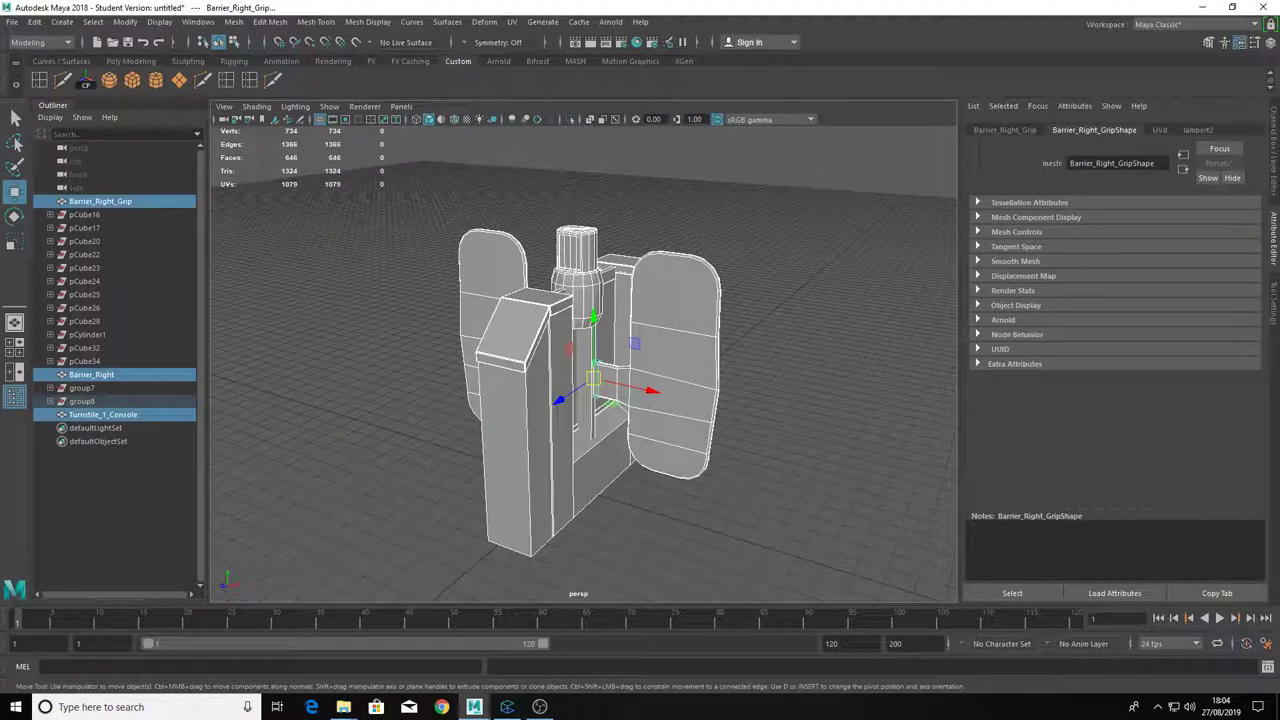
# Assign a new aiStandardSurface material to the selected turnstile meshes and set its base weight to 1.000.
pyautogui.rightClick(580, 320)
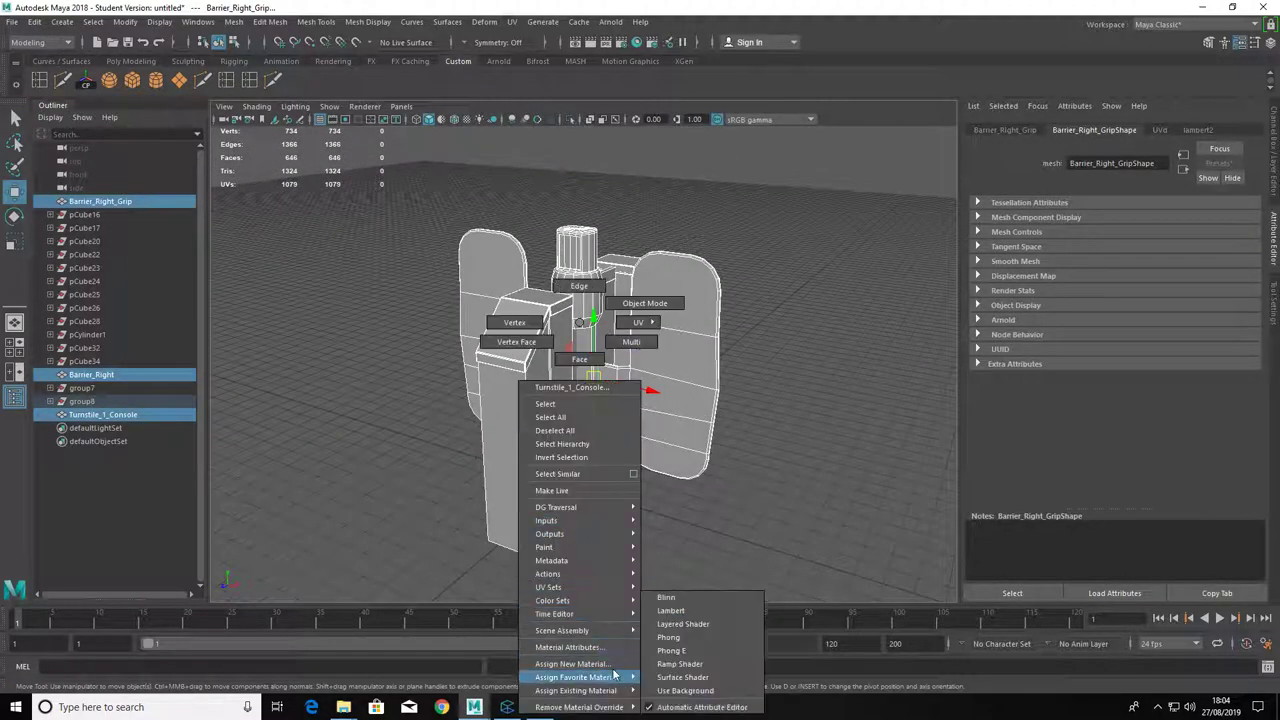
pyautogui.click(560, 583)
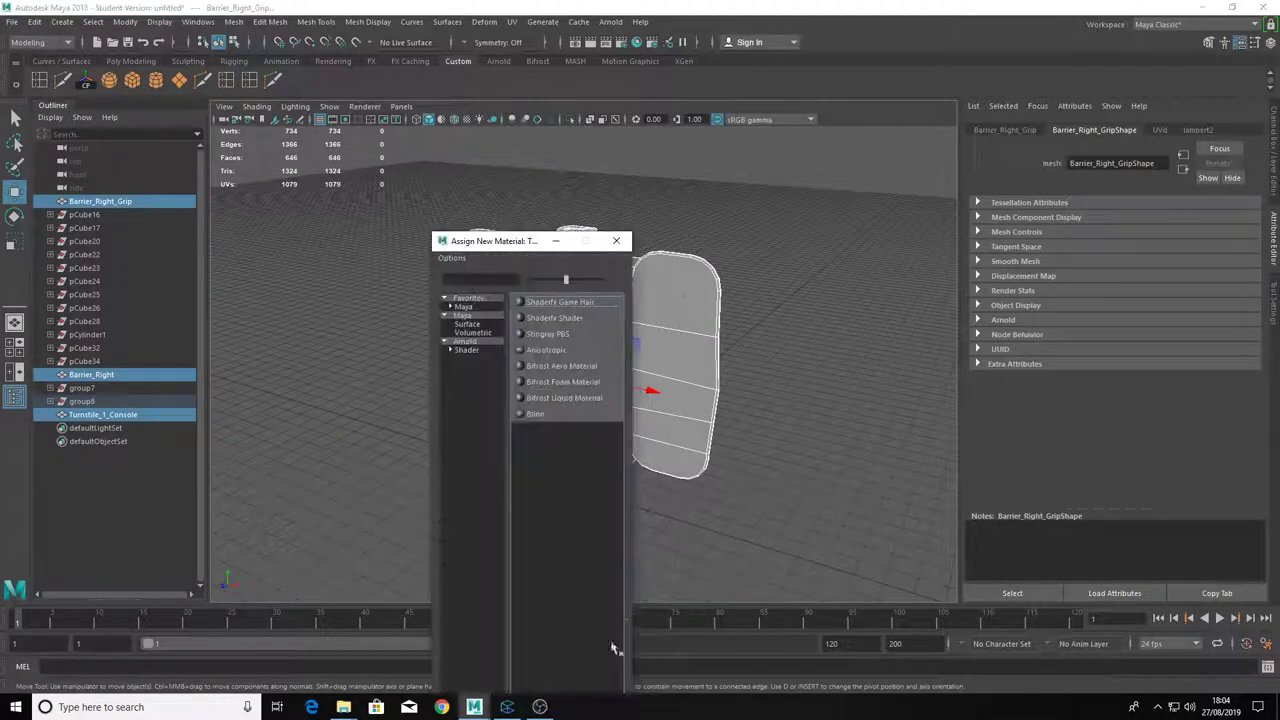
pyautogui.click(460, 350)
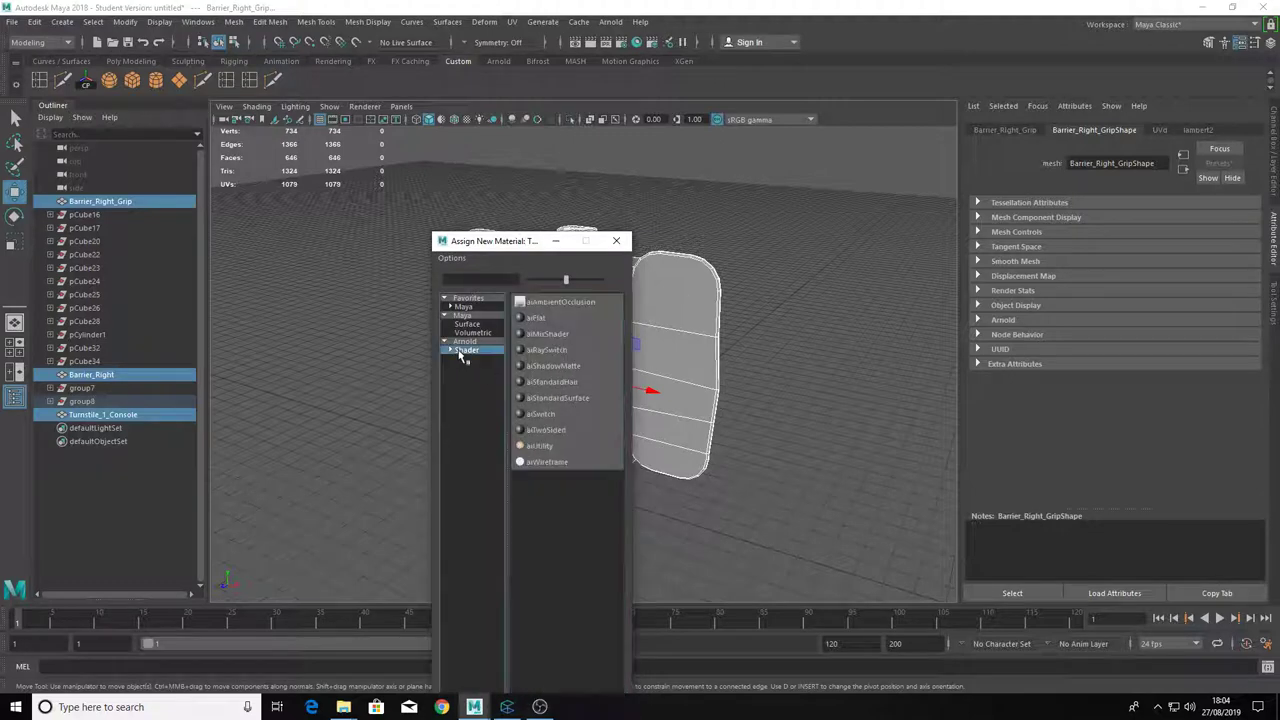
pyautogui.click(557, 398)
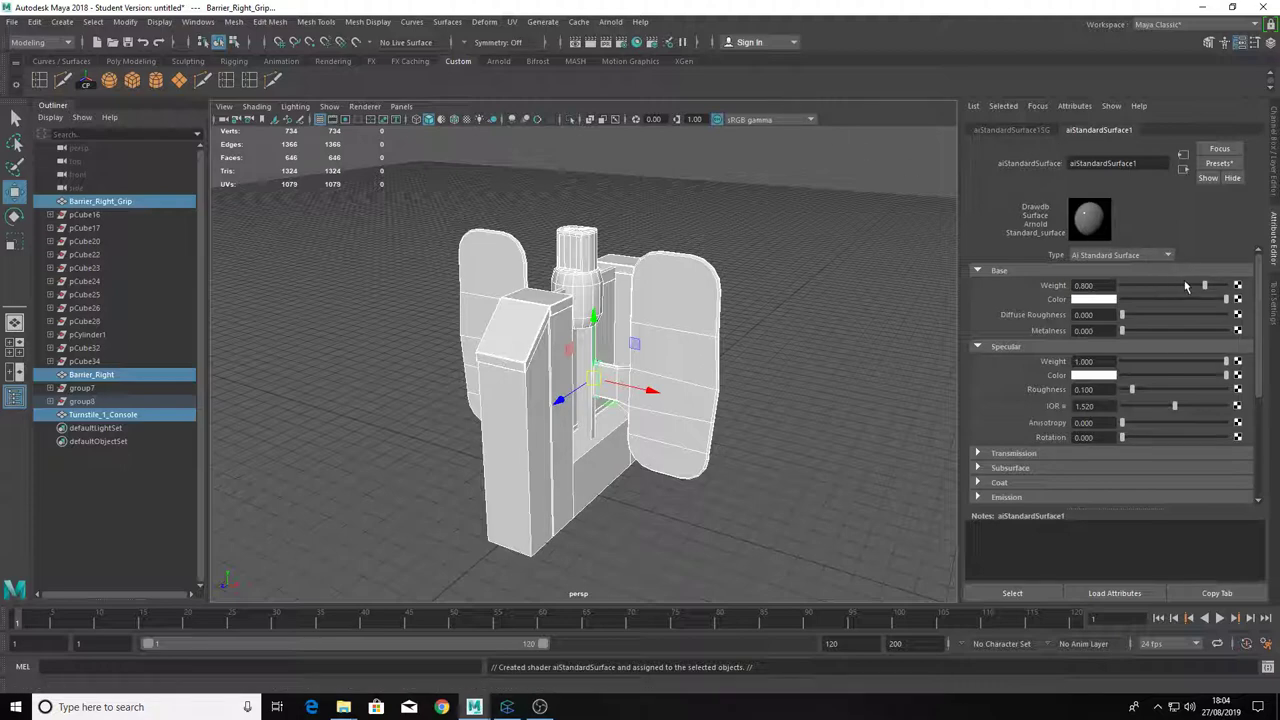
pyautogui.moveTo(1200, 287); pyautogui.dragTo(1226, 287)
# Connect Turnstiles-1_Turnstile_1_BaseColor.jpg as a file texture to the material's base color and turn on textured display.
pyautogui.click(1238, 300)
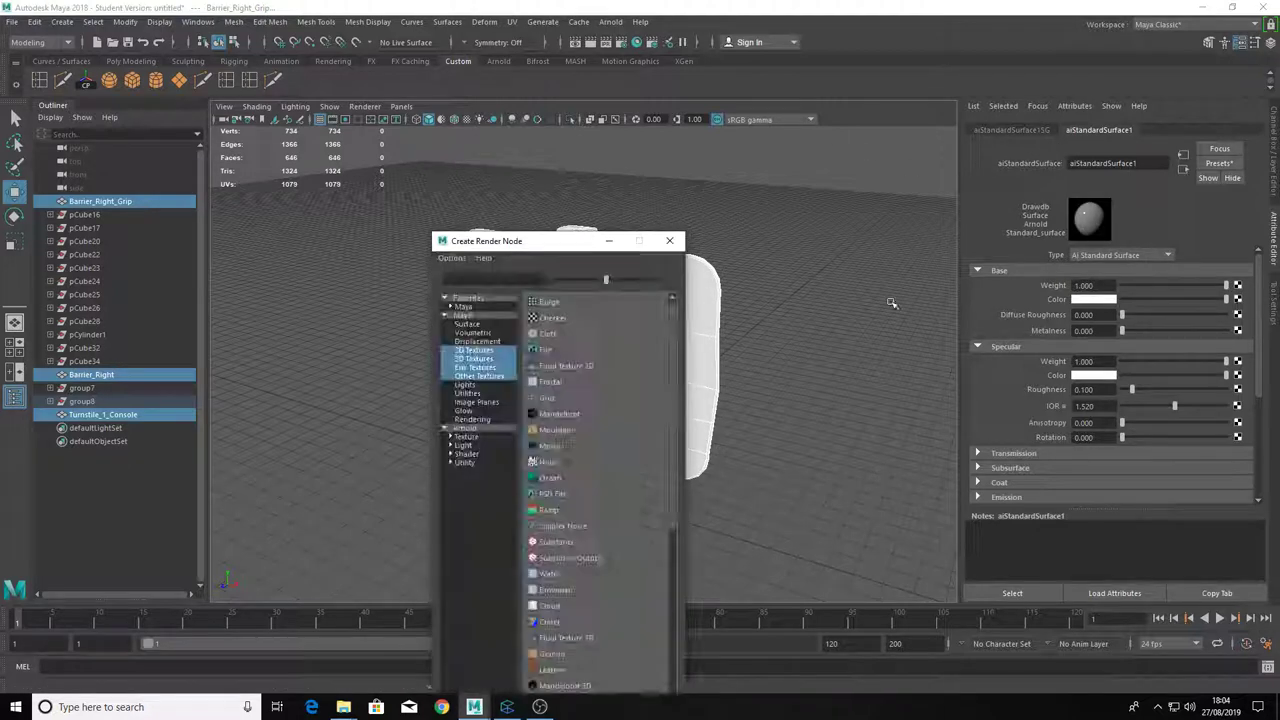
pyautogui.click(585, 350)
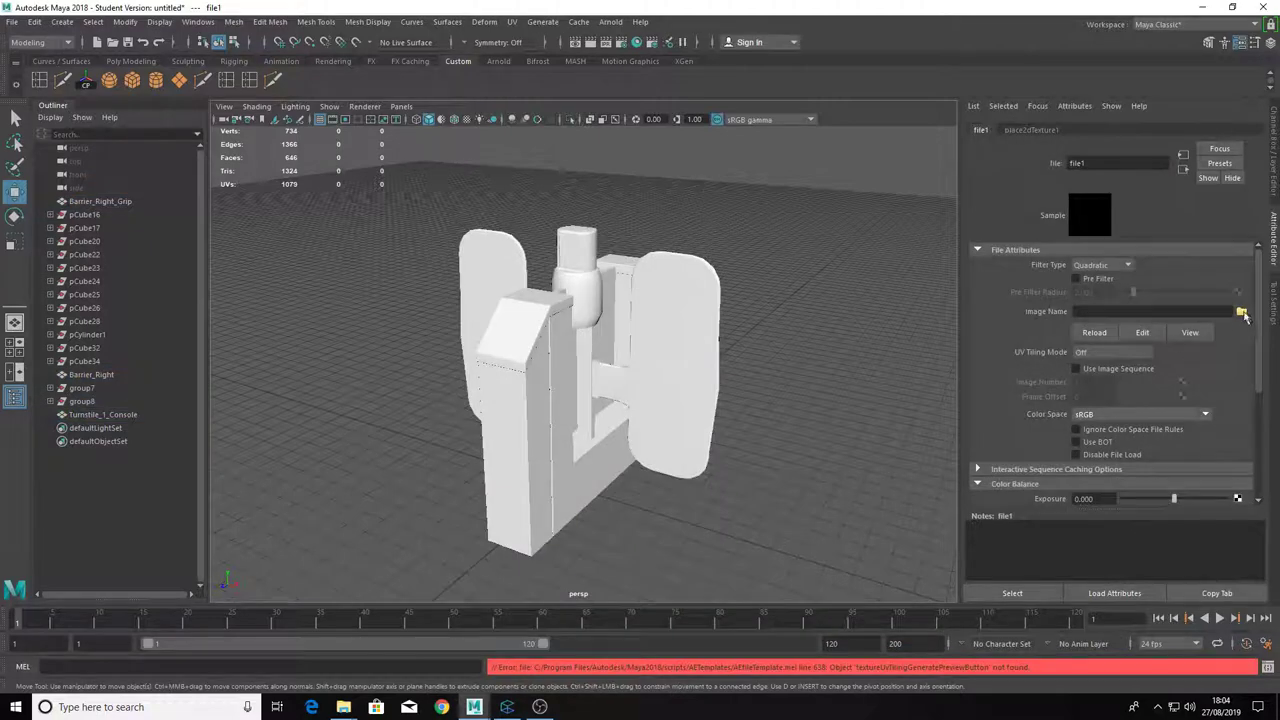
pyautogui.click(1241, 313)
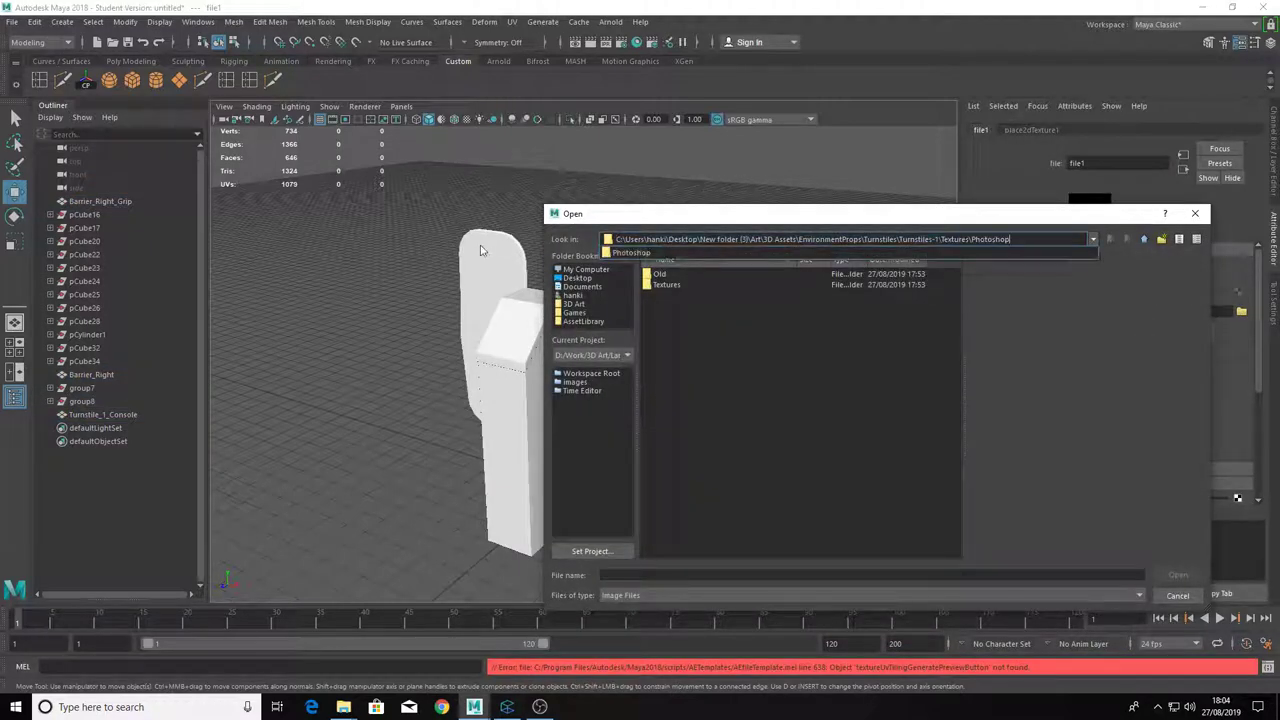
pyautogui.click(750, 286)
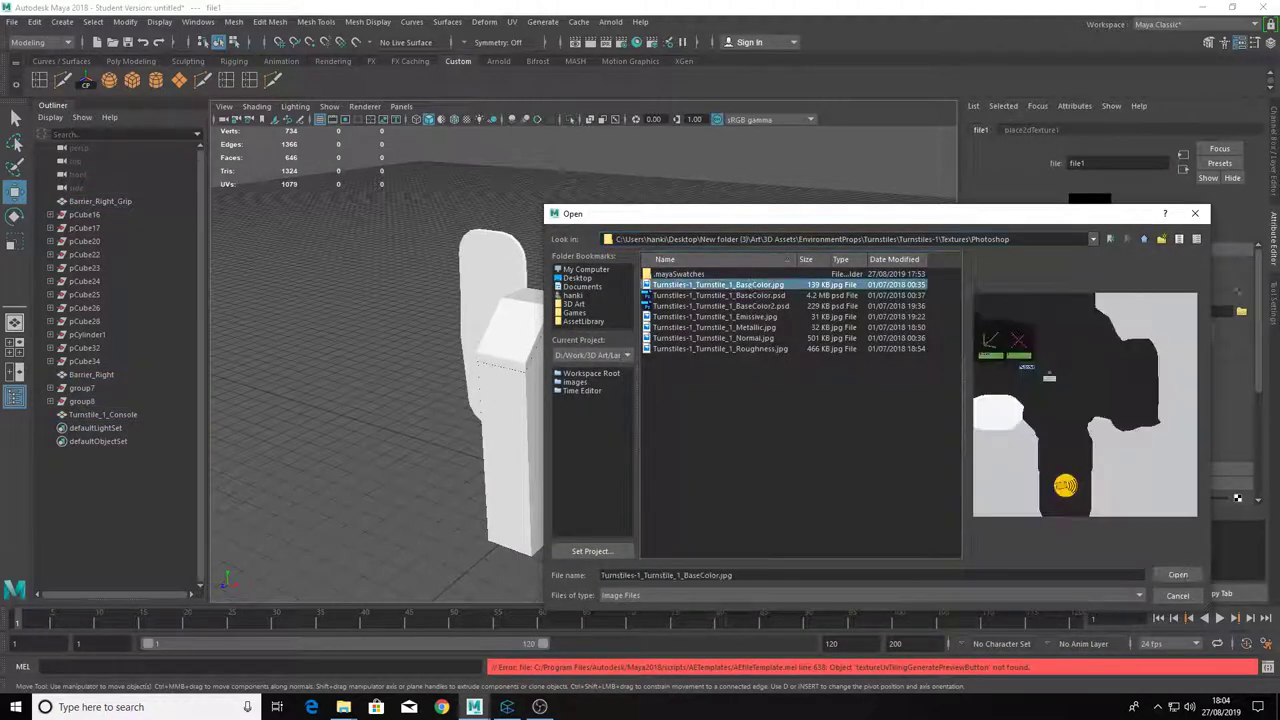
pyautogui.click(1165, 577)
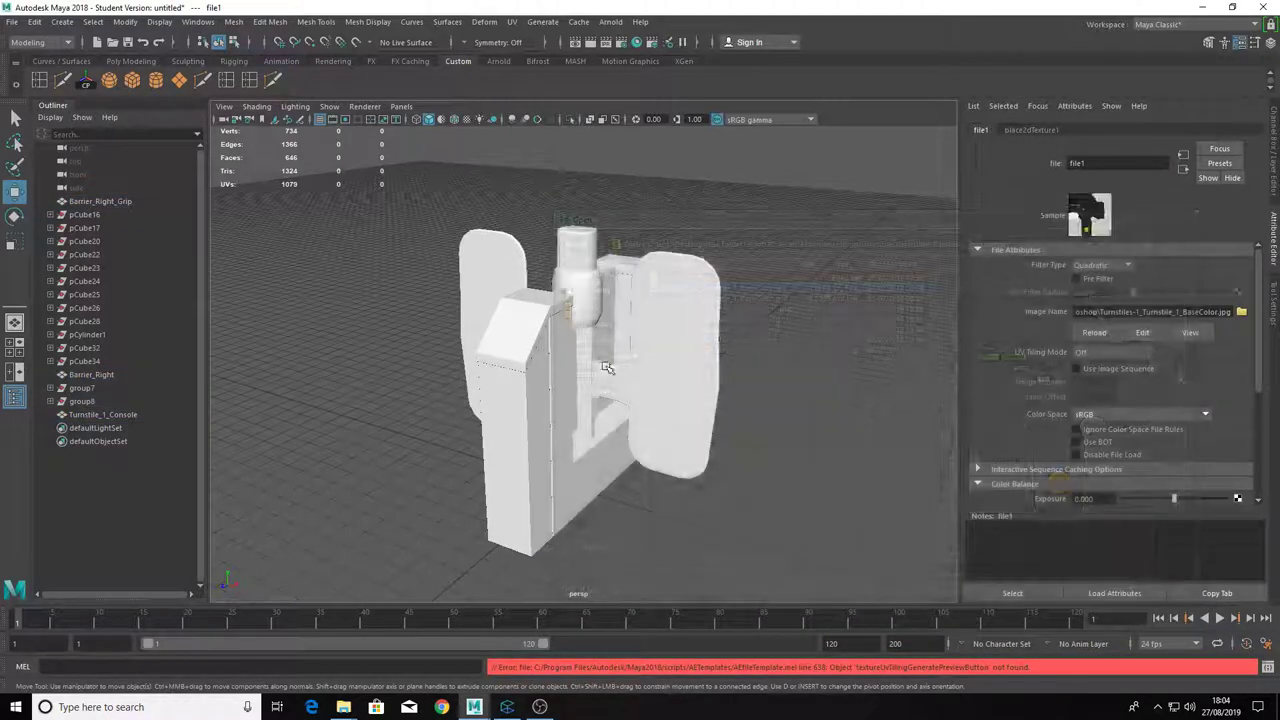
pyautogui.click(464, 119)
# Delete the construction history of the Turnstile_1_Console mesh.
pyautogui.click(584, 297)
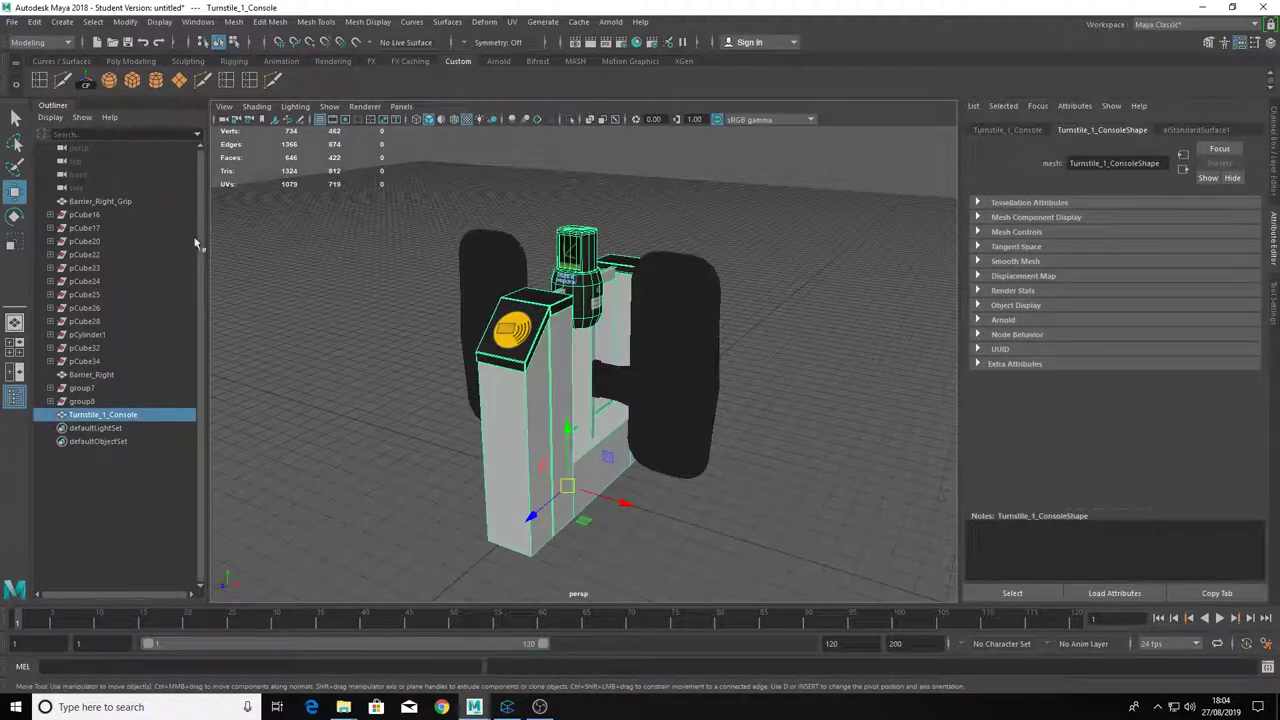
pyautogui.click(97, 400)
pyautogui.click(102, 415)
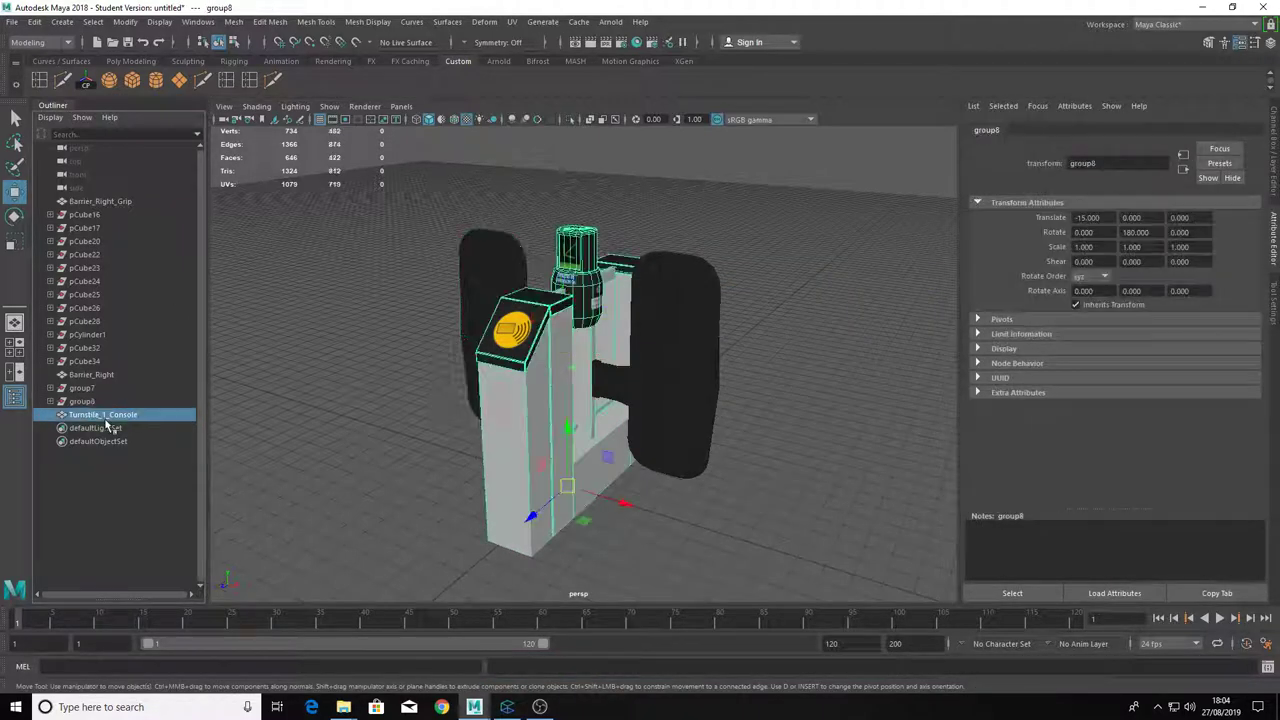
pyautogui.click(37, 22)
pyautogui.click(241, 207)
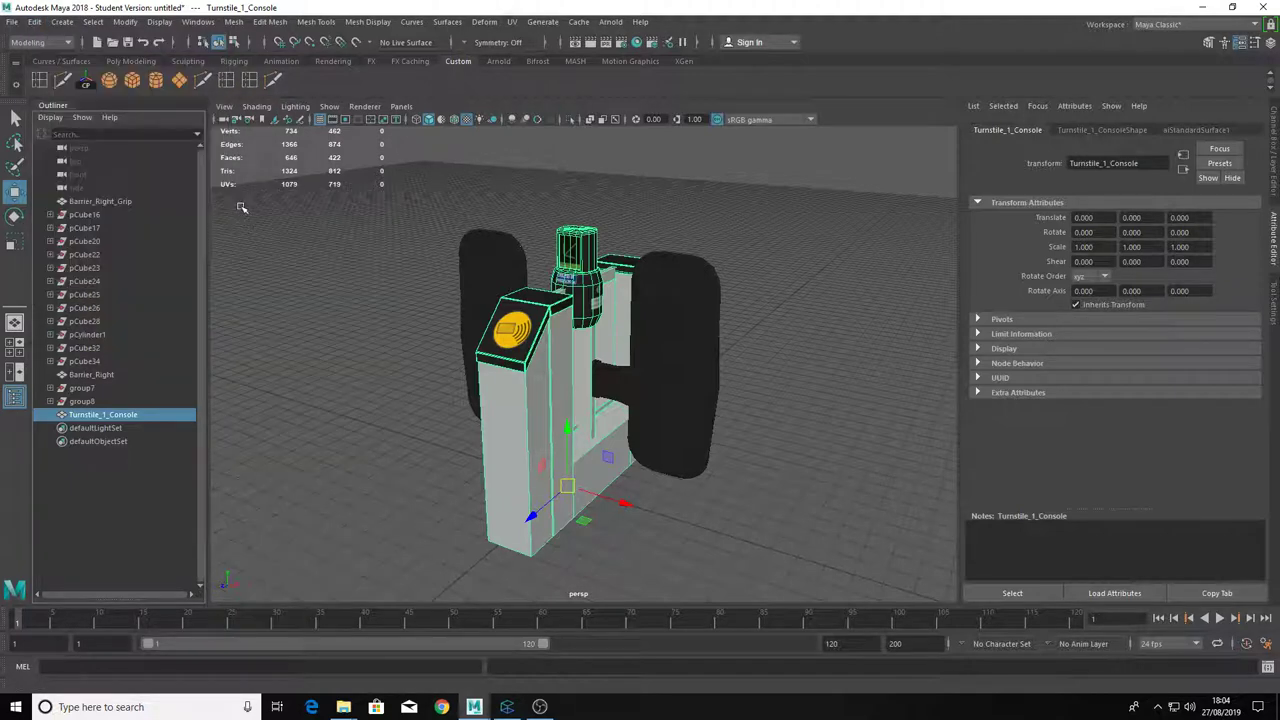
# Delete the leftover pCube and pCylinder1 groups together with group7 and group8, keeping only the barrier, grip and console meshes.
pyautogui.click(100, 217)
pyautogui.keyDown('shift'); pyautogui.click(105, 362); pyautogui.keyUp('shift')
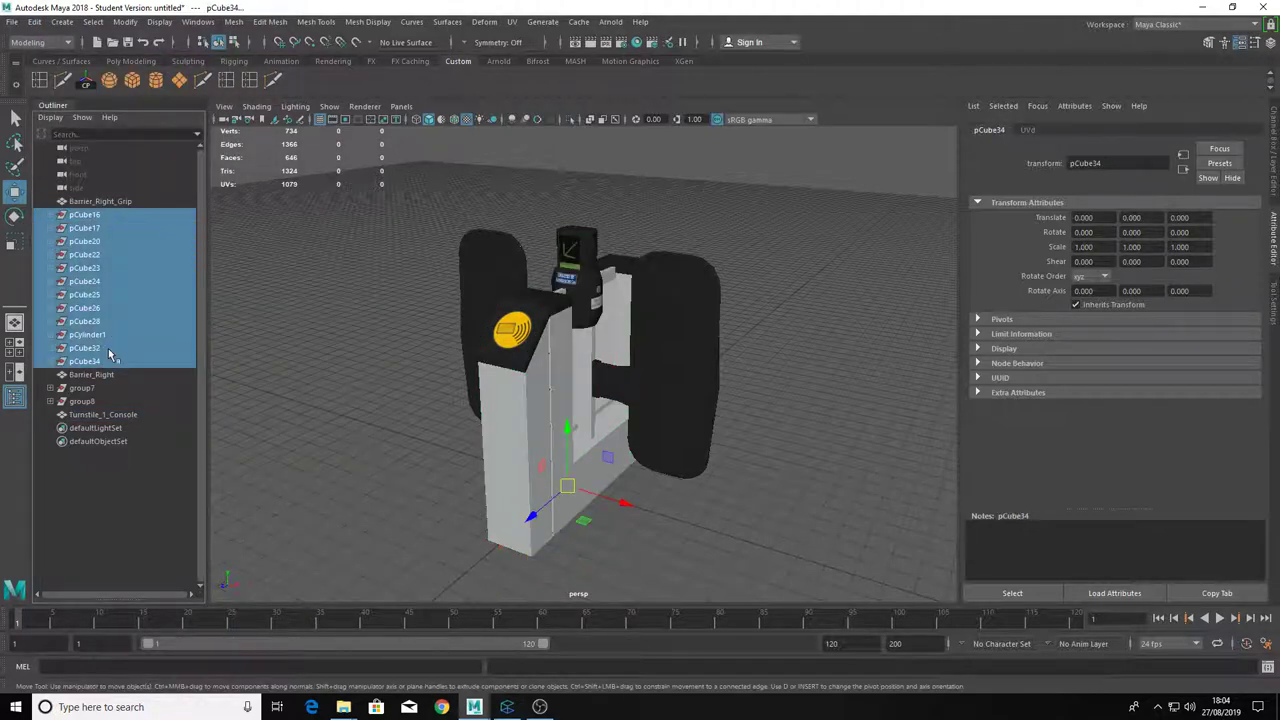
pyautogui.press('Delete')
pyautogui.click(89, 241)
pyautogui.press('Delete')
pyautogui.click(94, 229)
pyautogui.press('Delete')
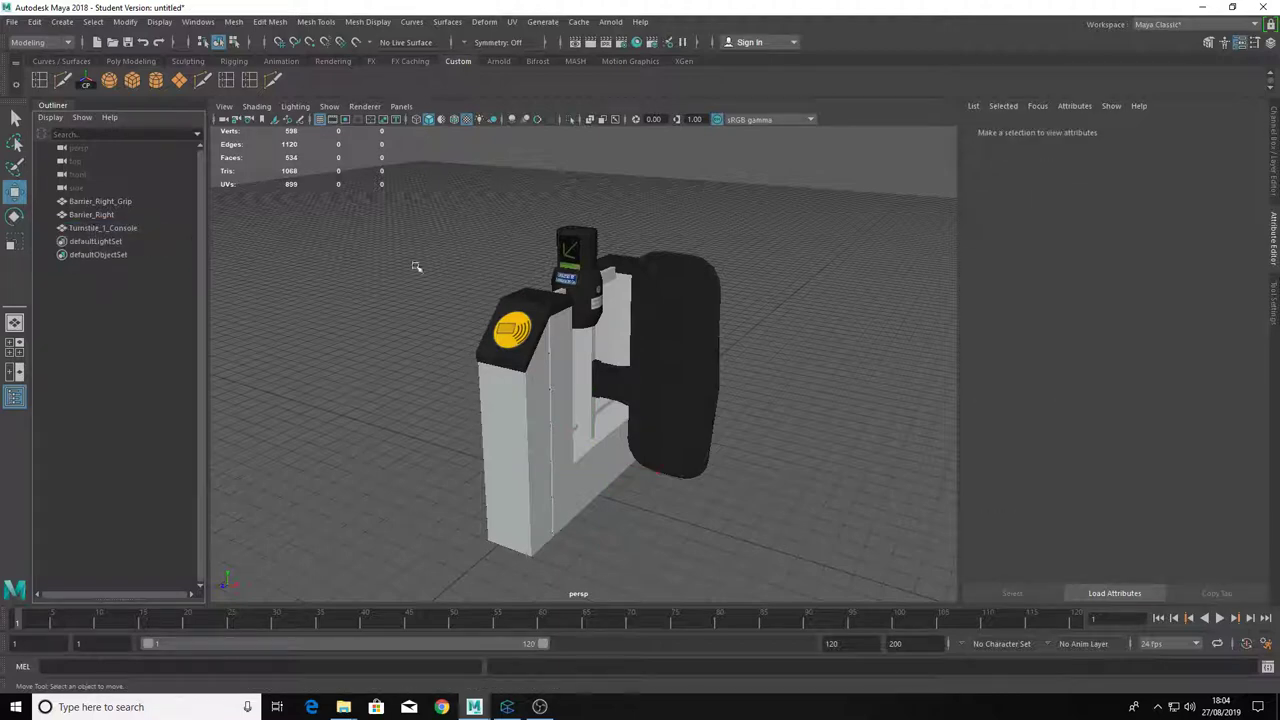
# Try deleting the Barrier_Right_Grip mesh, undo the deletion and inspect where the grip joins the barrier.
pyautogui.click(561, 295)
pyautogui.moveTo(561, 295); pyautogui.dragTo(625, 330)
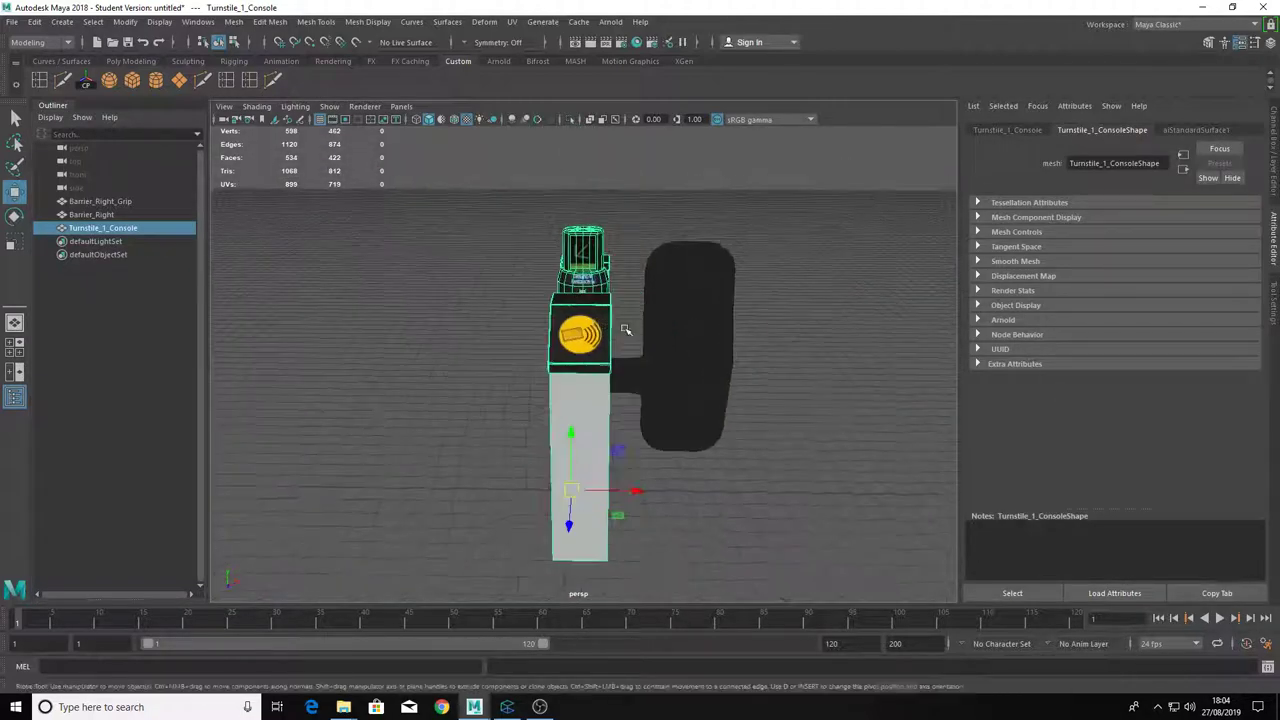
pyautogui.click(692, 414)
pyautogui.click(128, 205)
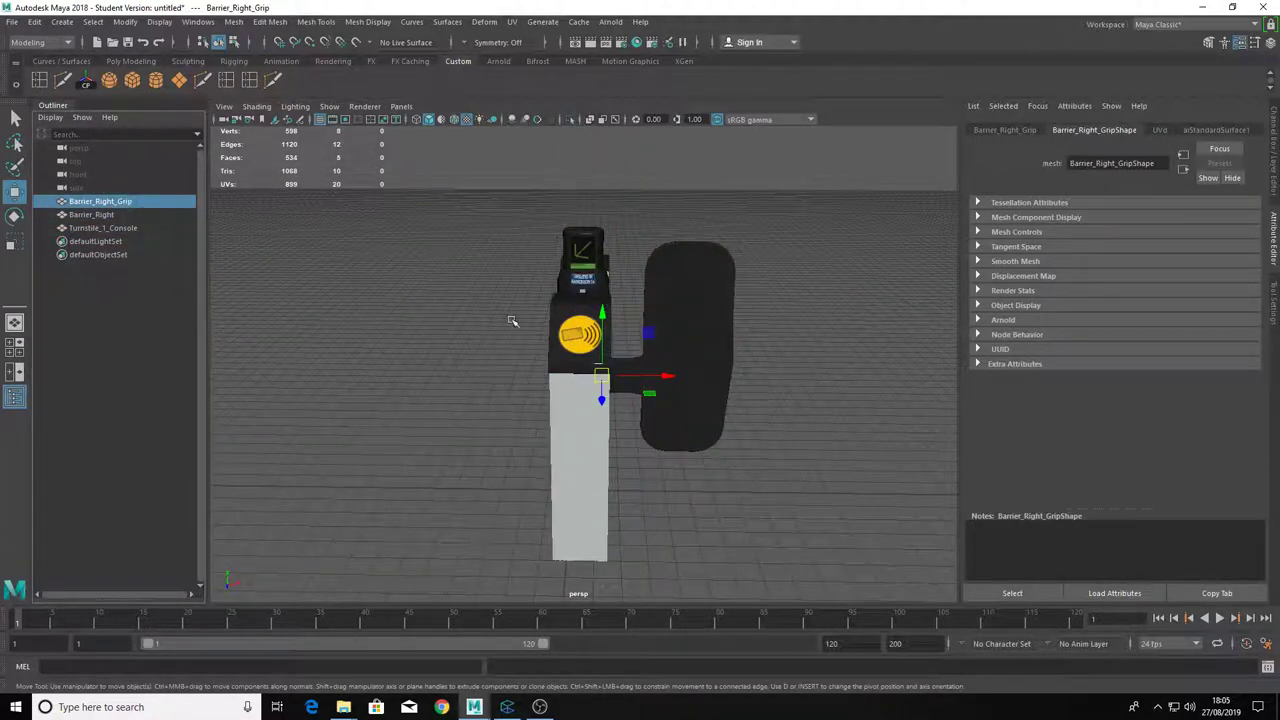
pyautogui.moveTo(512, 321); pyautogui.dragTo(414, 290)
pyautogui.press('Delete')
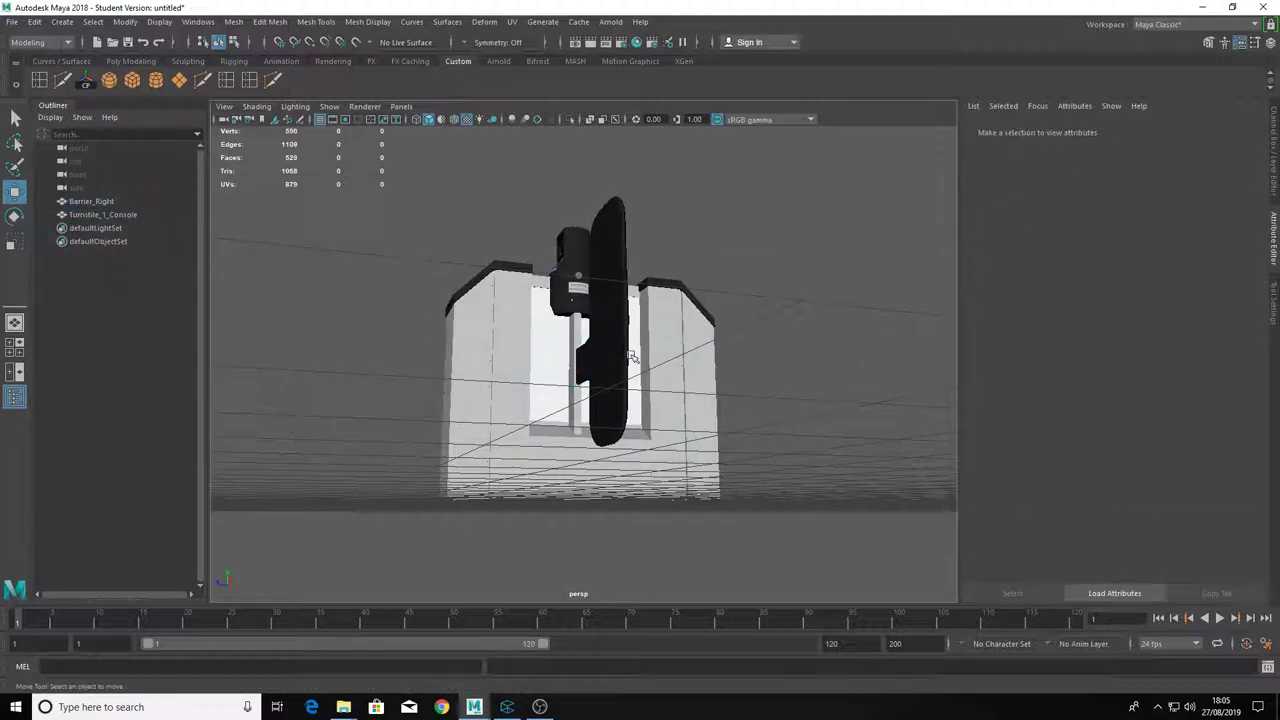
pyautogui.click(629, 354)
pyautogui.moveTo(631, 356); pyautogui.dragTo(649, 391)
pyautogui.hotkey('ctrl', 'z')
pyautogui.hotkey('ctrl', 'z')
pyautogui.hotkey('ctrl', 'z')
pyautogui.scroll(8, 640, 385)
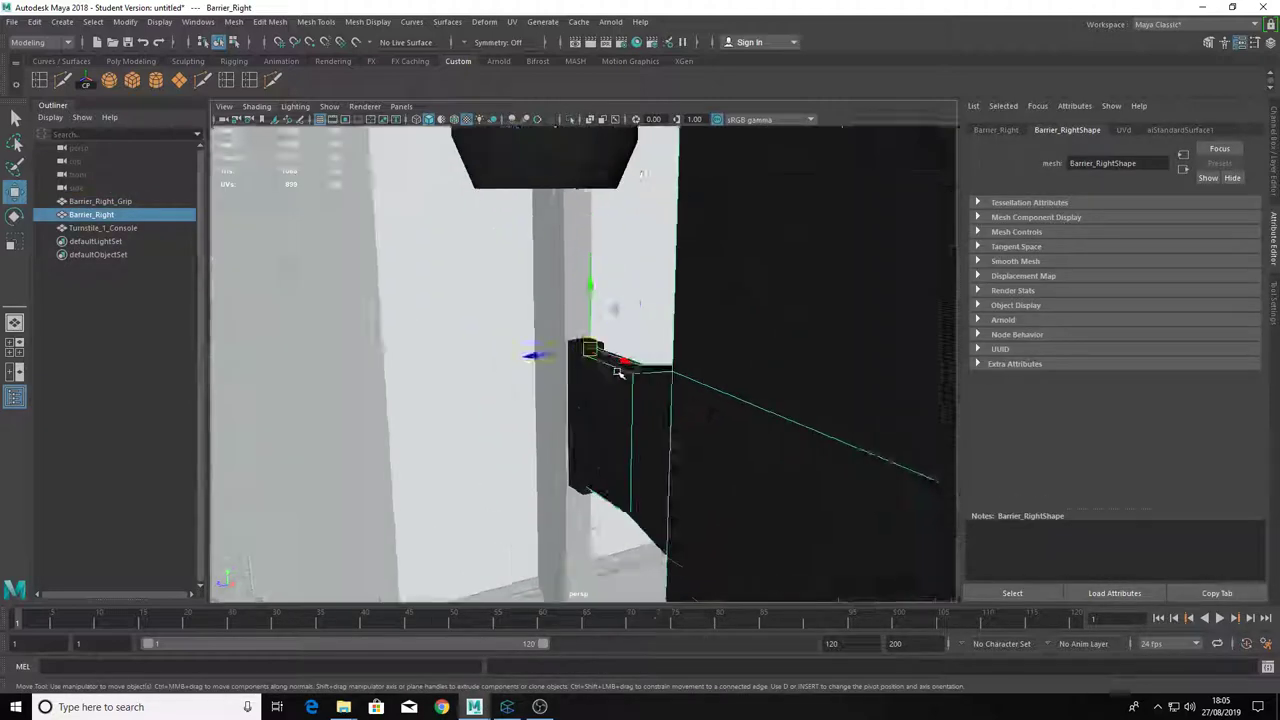
pyautogui.scroll(-7, 618, 372)
# Group the Barrier_Right_Grip, Barrier_Right and Turnstile_1_Console meshes.
pyautogui.click(200, 292)
pyautogui.click(129, 227)
pyautogui.keyDown('shift'); pyautogui.click(126, 204); pyautogui.keyUp('shift')
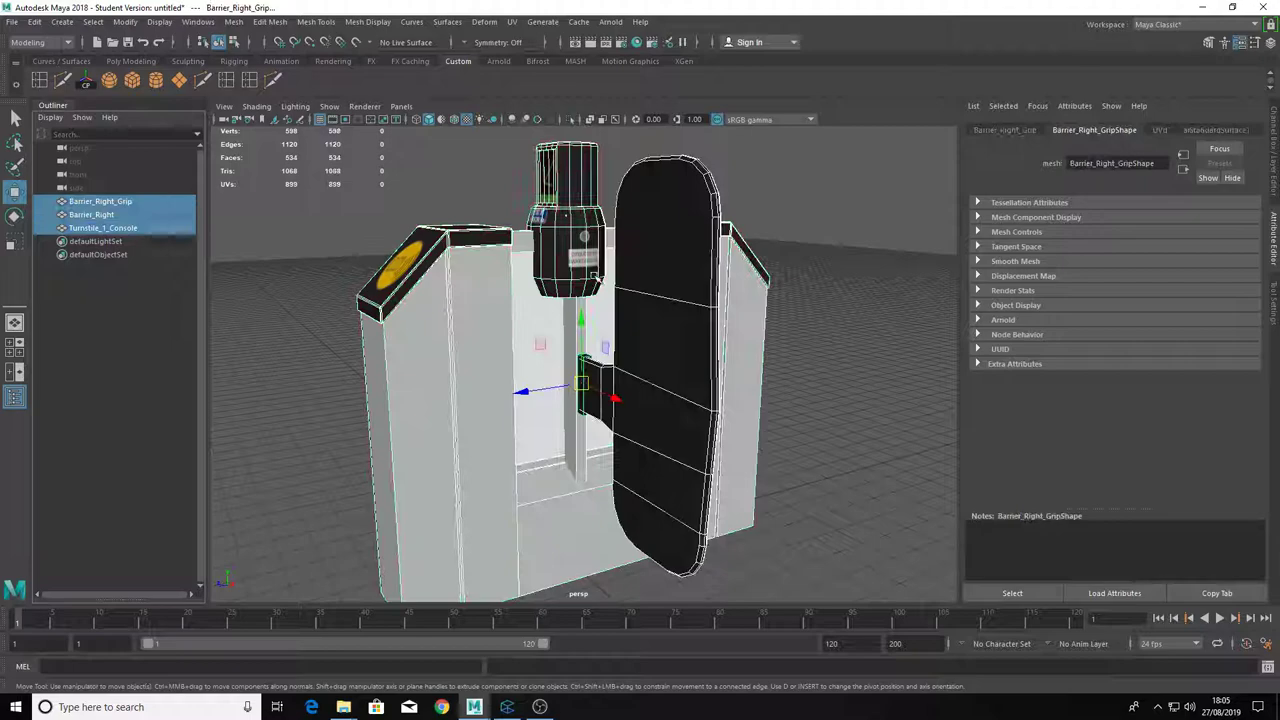
pyautogui.moveTo(595, 278); pyautogui.dragTo(551, 309)
pyautogui.click(737, 320)
pyautogui.click(684, 314)
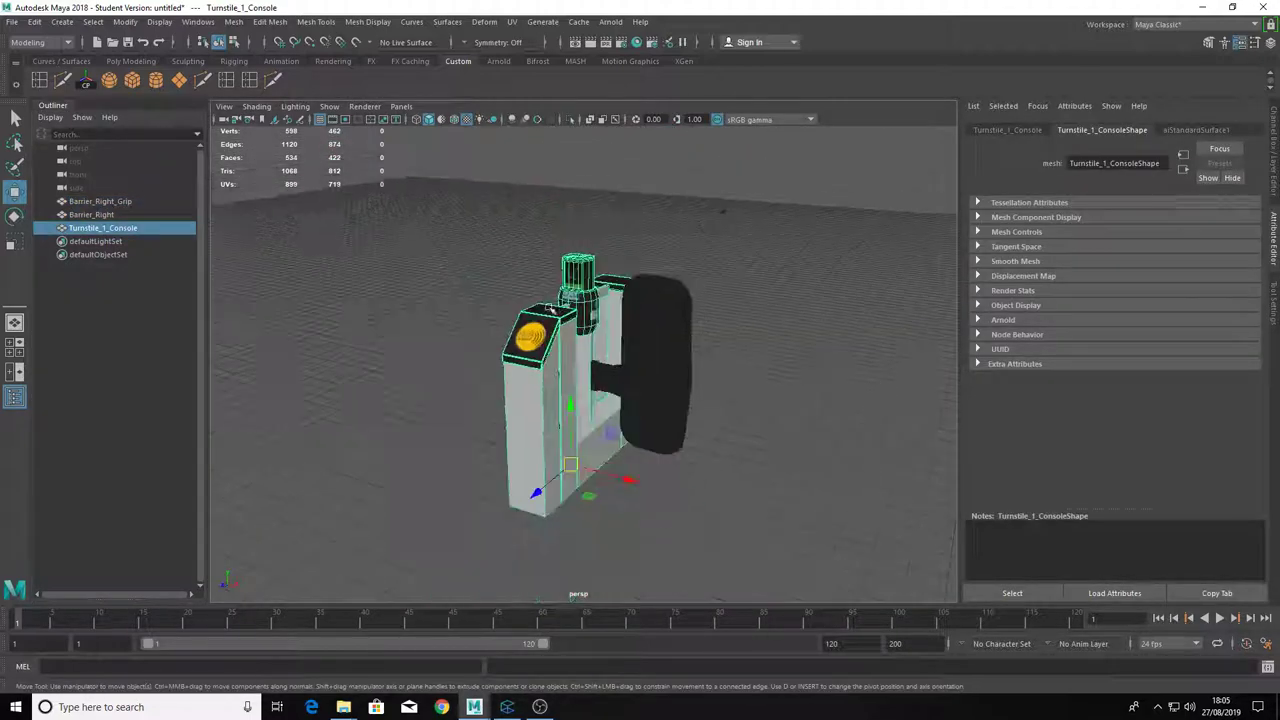
pyautogui.moveTo(448, 204); pyautogui.dragTo(859, 468)
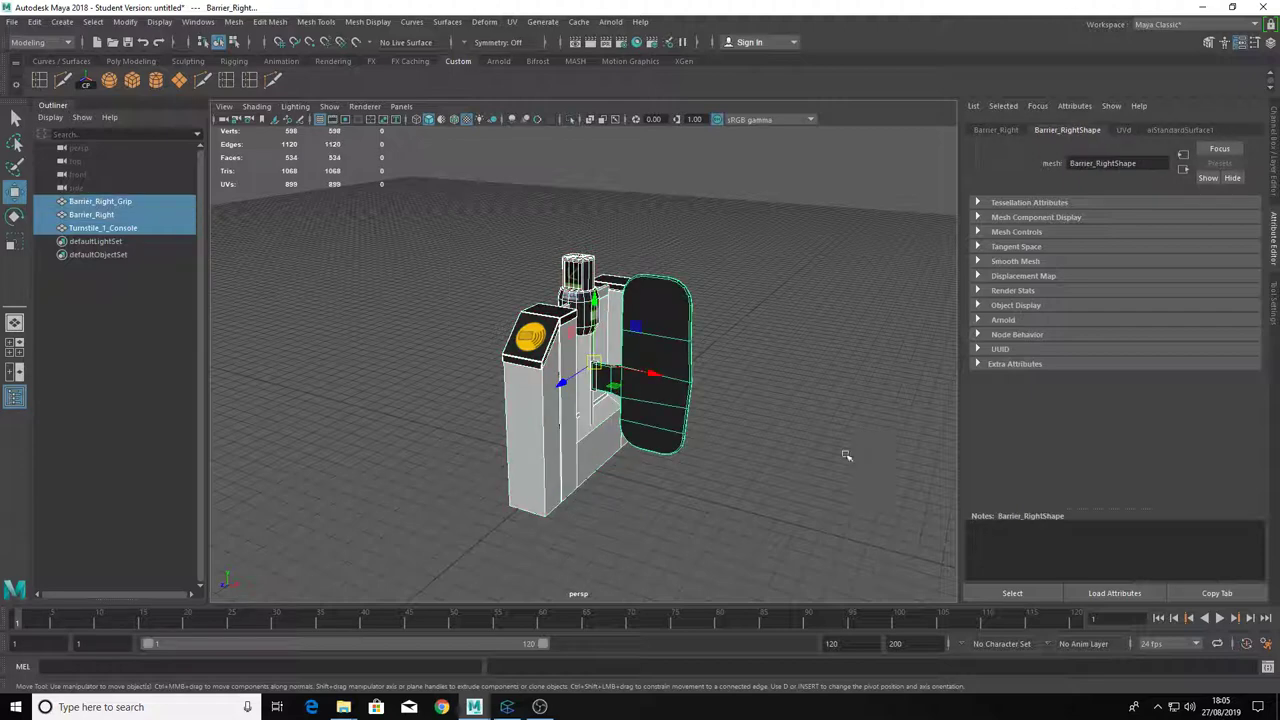
pyautogui.hotkey('ctrl', 'g')
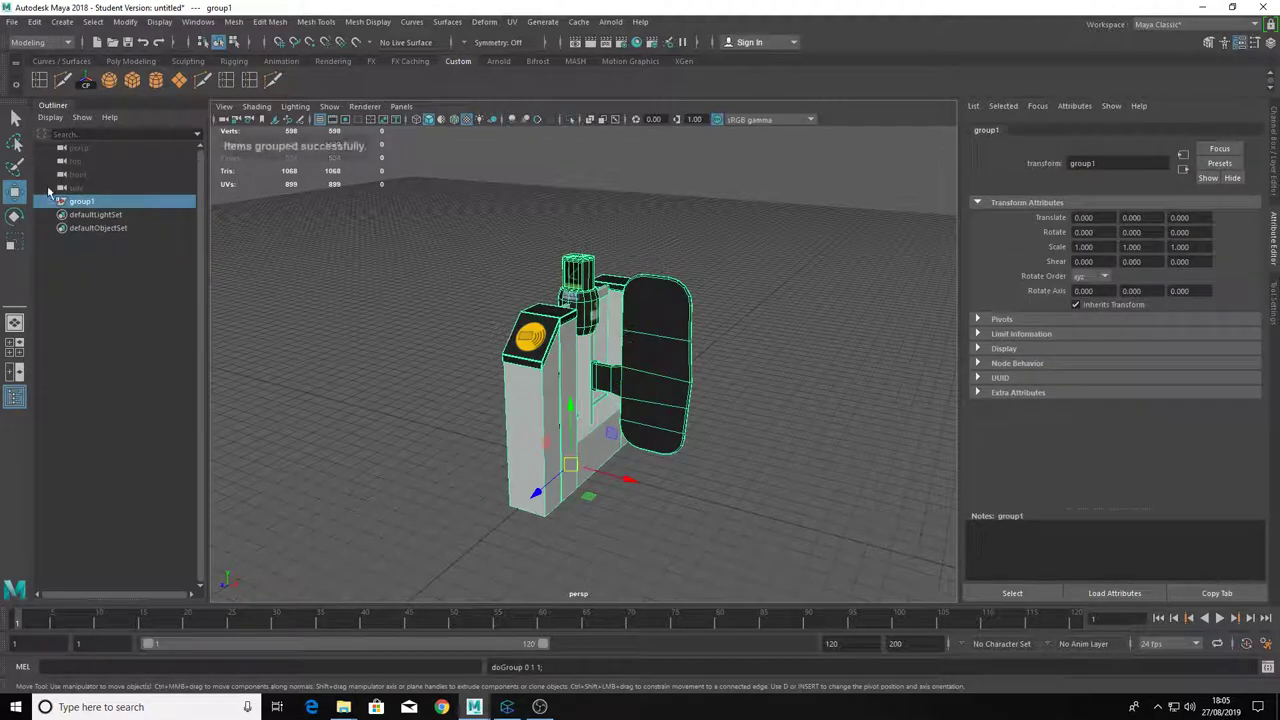
# Rename the new turnstile group as Turstile_Right_1_GRP.
pyautogui.doubleClick(83, 203)
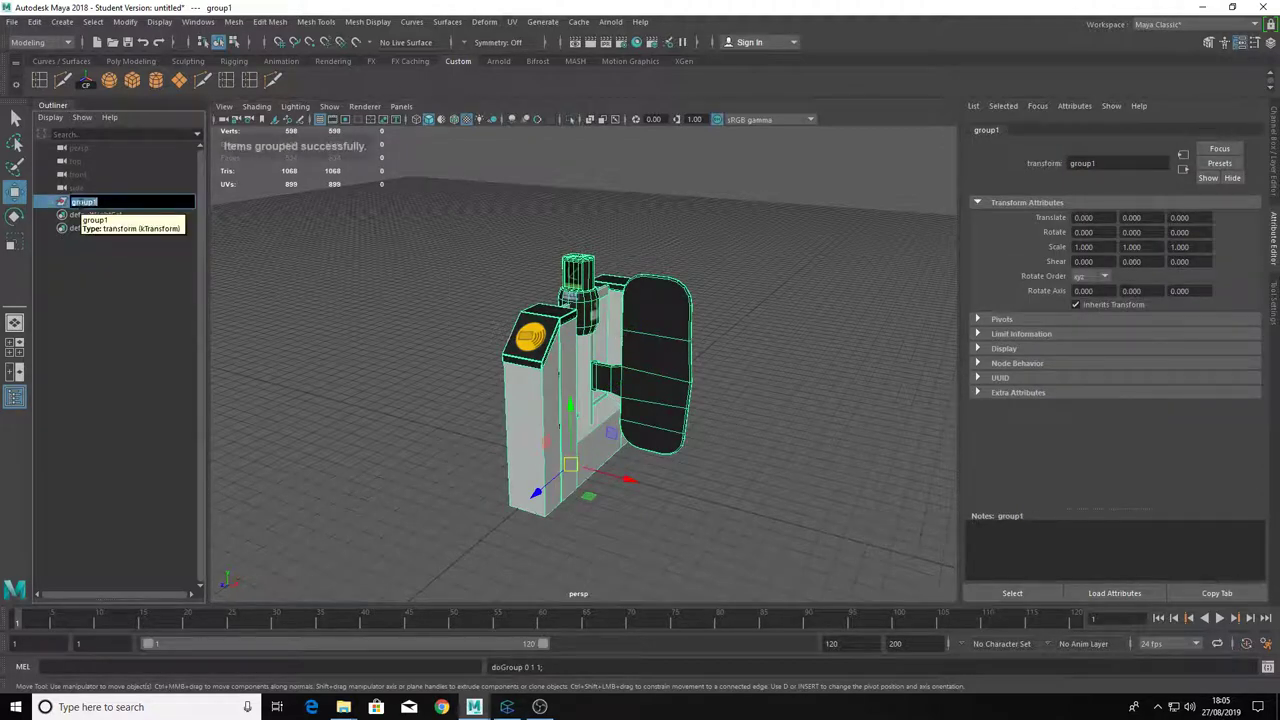
pyautogui.write('Turstile_Right-1')
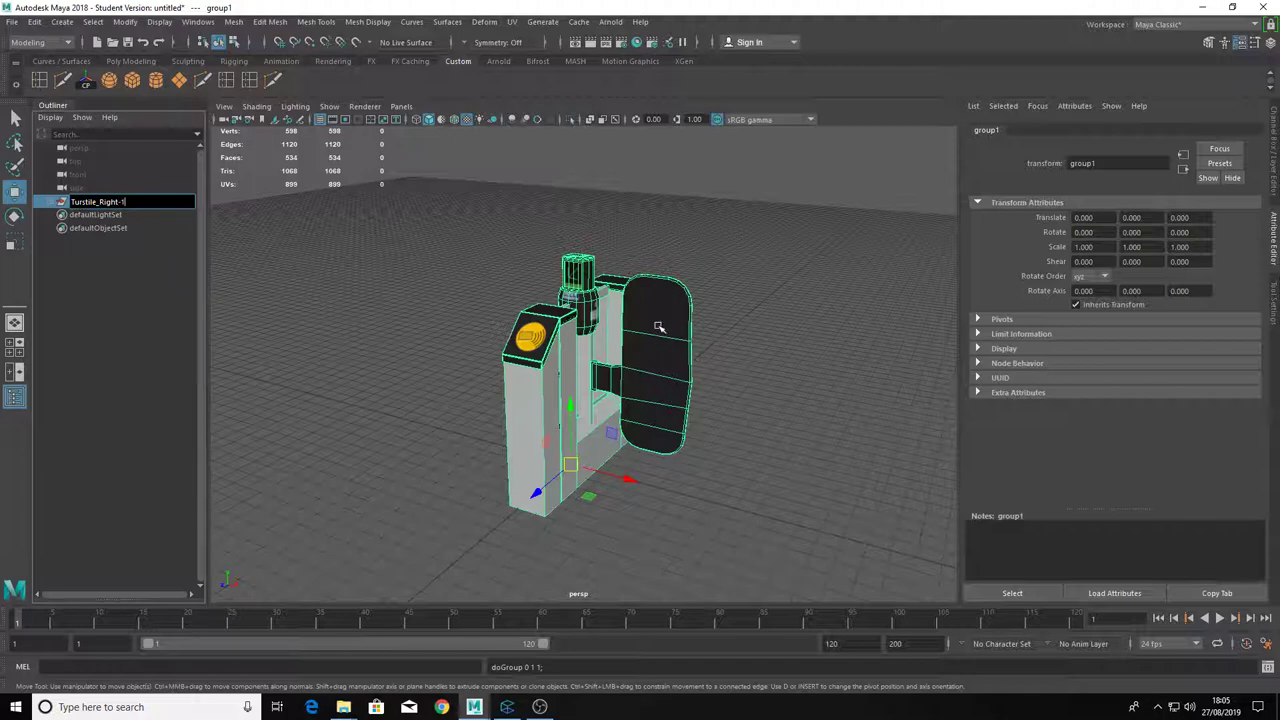
pyautogui.press('Return')
pyautogui.doubleClick(133, 203)
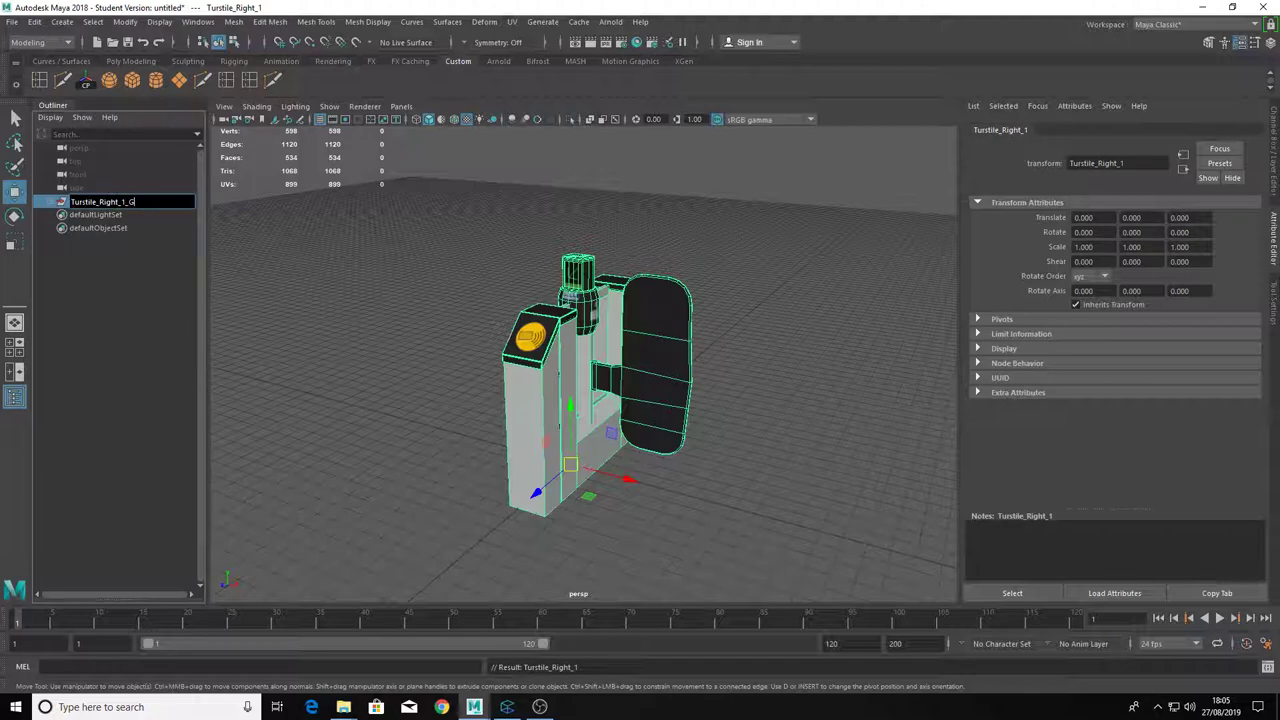
pyautogui.write('_GRP')
pyautogui.press('Return')
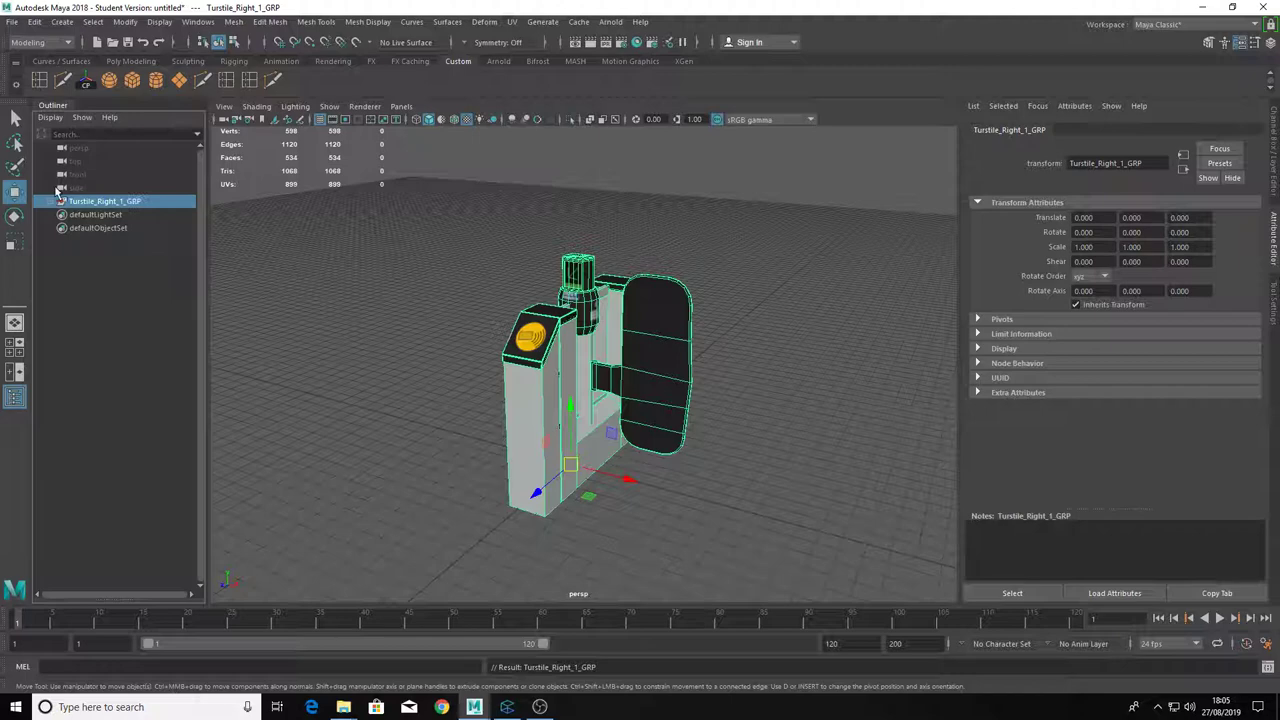
# Copy the Turstile_Right_1 prefix from the group name and rename the console mesh as Turstile_Right_1_Console.
pyautogui.click(55, 201)
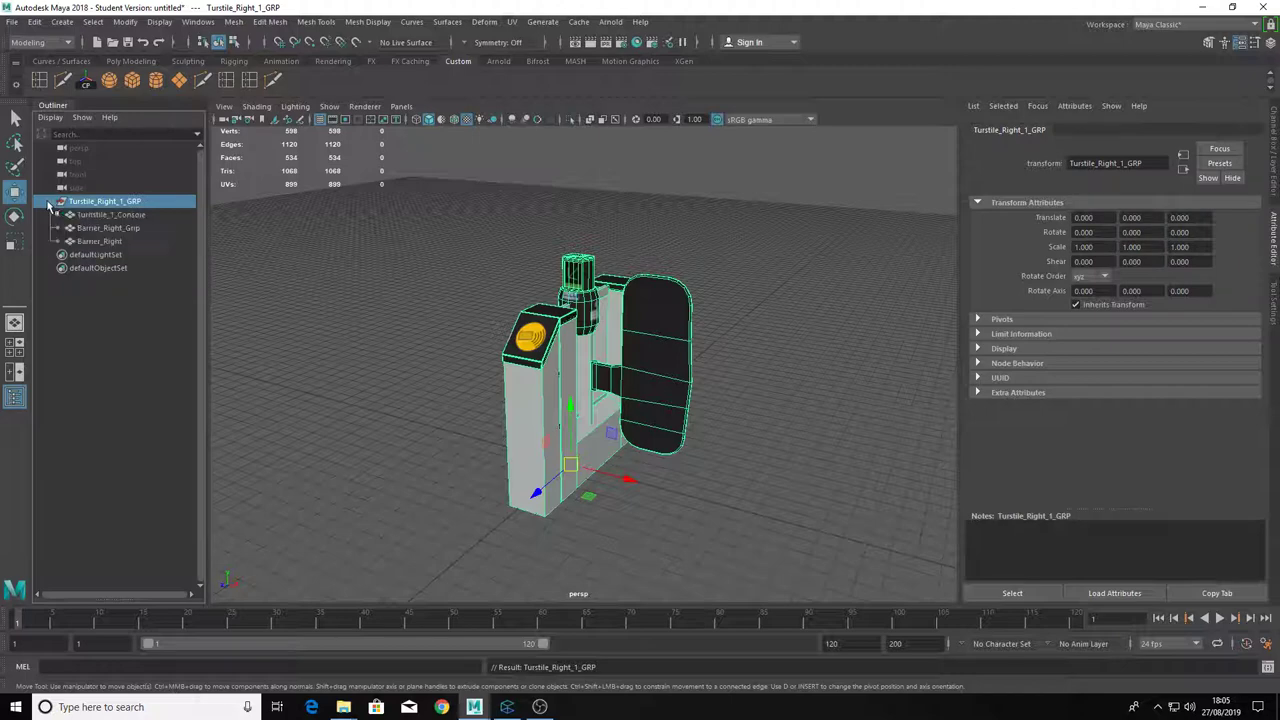
pyautogui.doubleClick(108, 202)
pyautogui.moveTo(122, 202); pyautogui.dragTo(68, 202)
pyautogui.hotkey('ctrl', 'c')
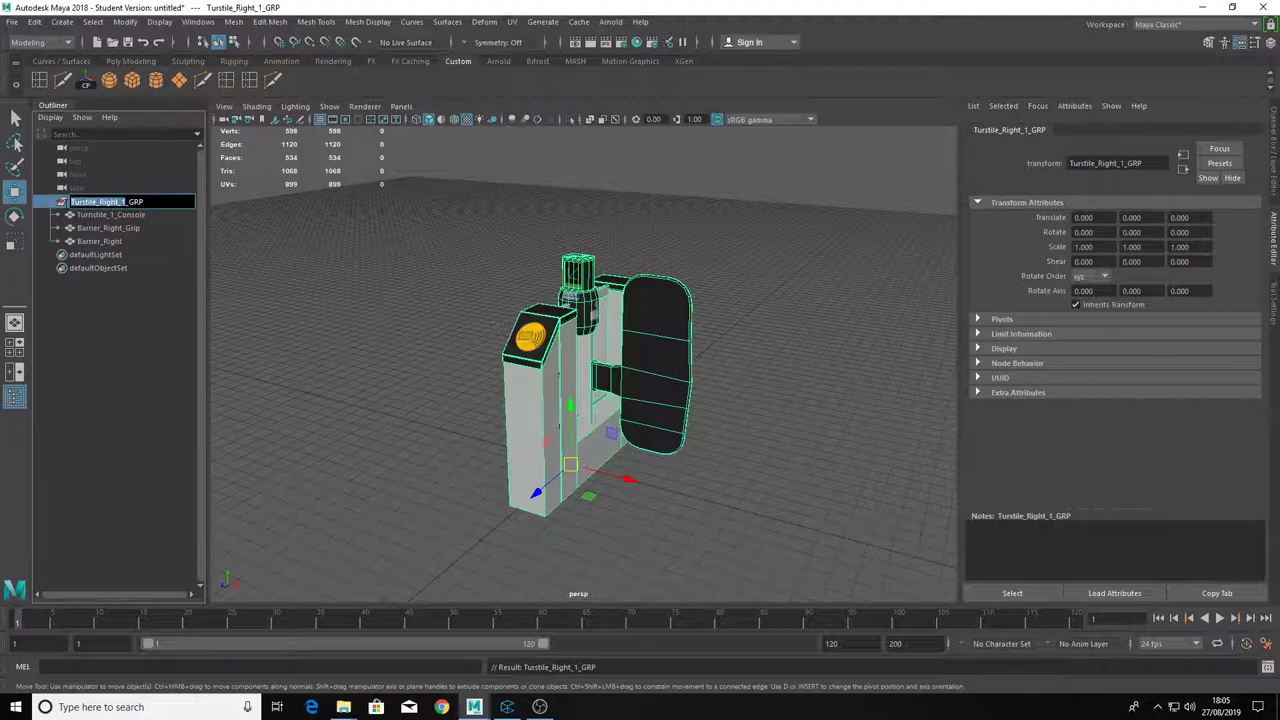
pyautogui.click(113, 216)
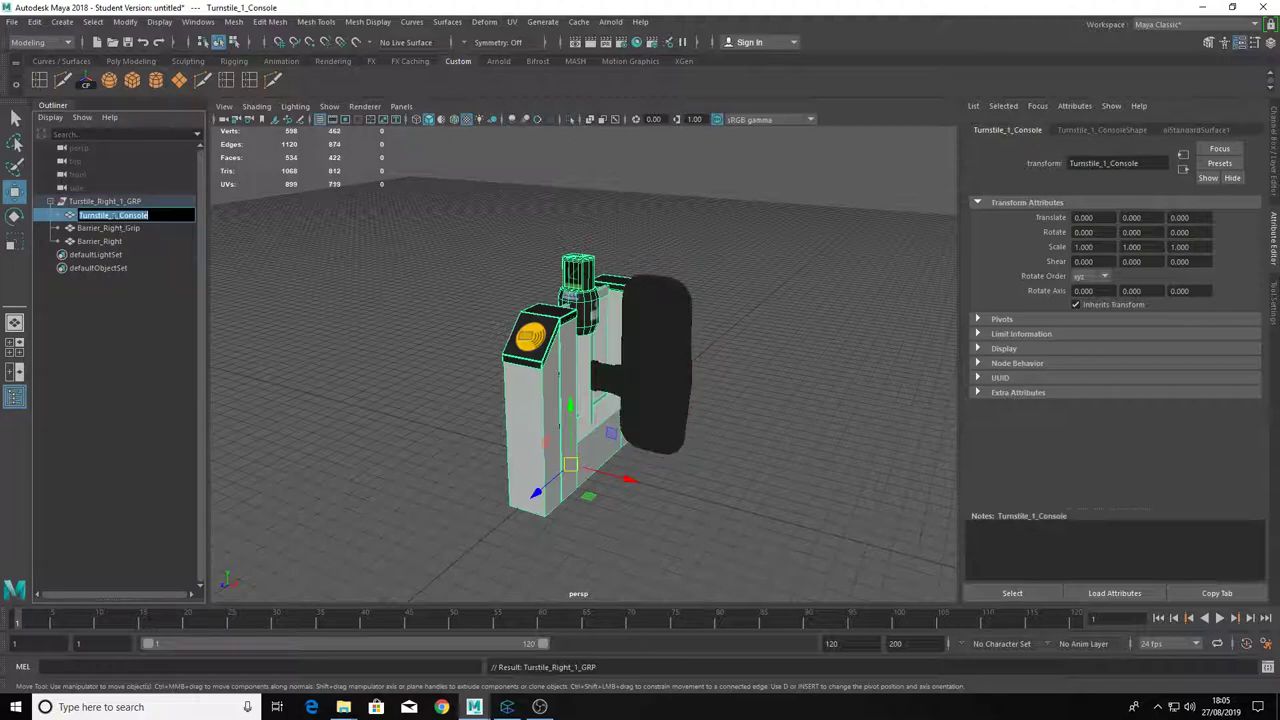
pyautogui.write('Turnstile_Right_1')
# Add the copied prefix to the grip mesh, naming it Turstile_Right_1_Barrier_Right_Grip.
pyautogui.doubleClick(85, 229)
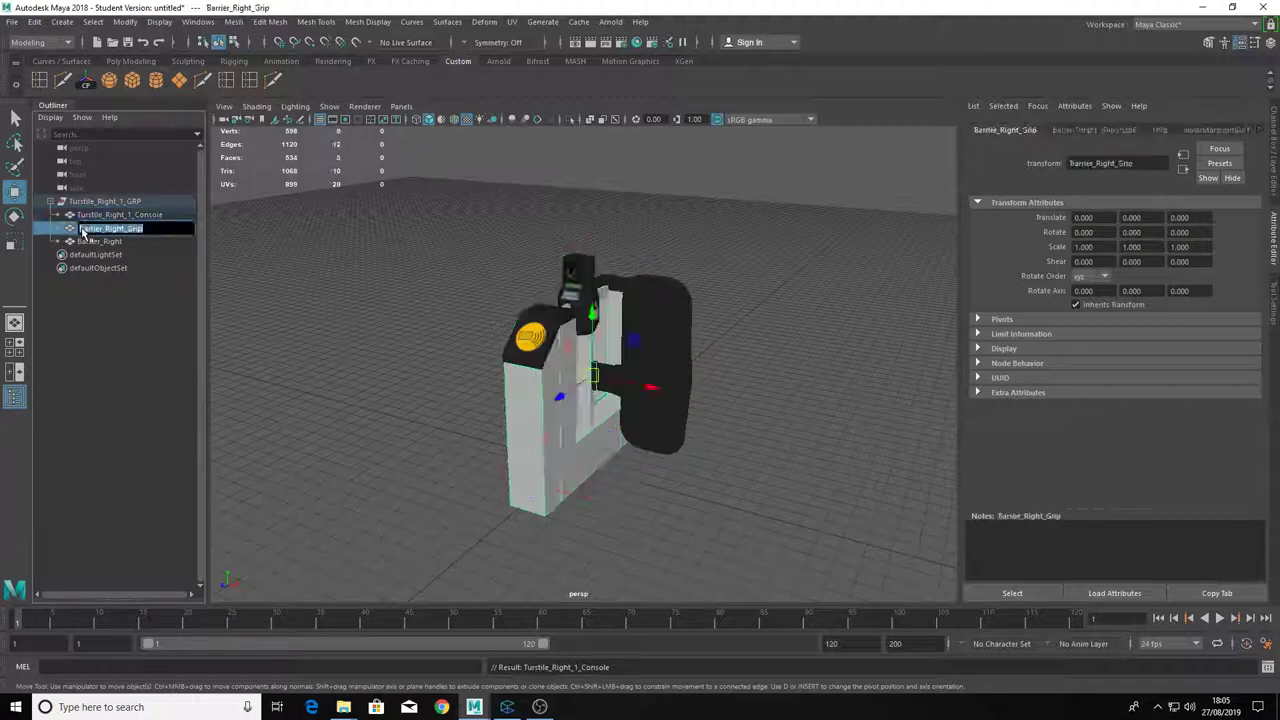
pyautogui.click(79, 229)
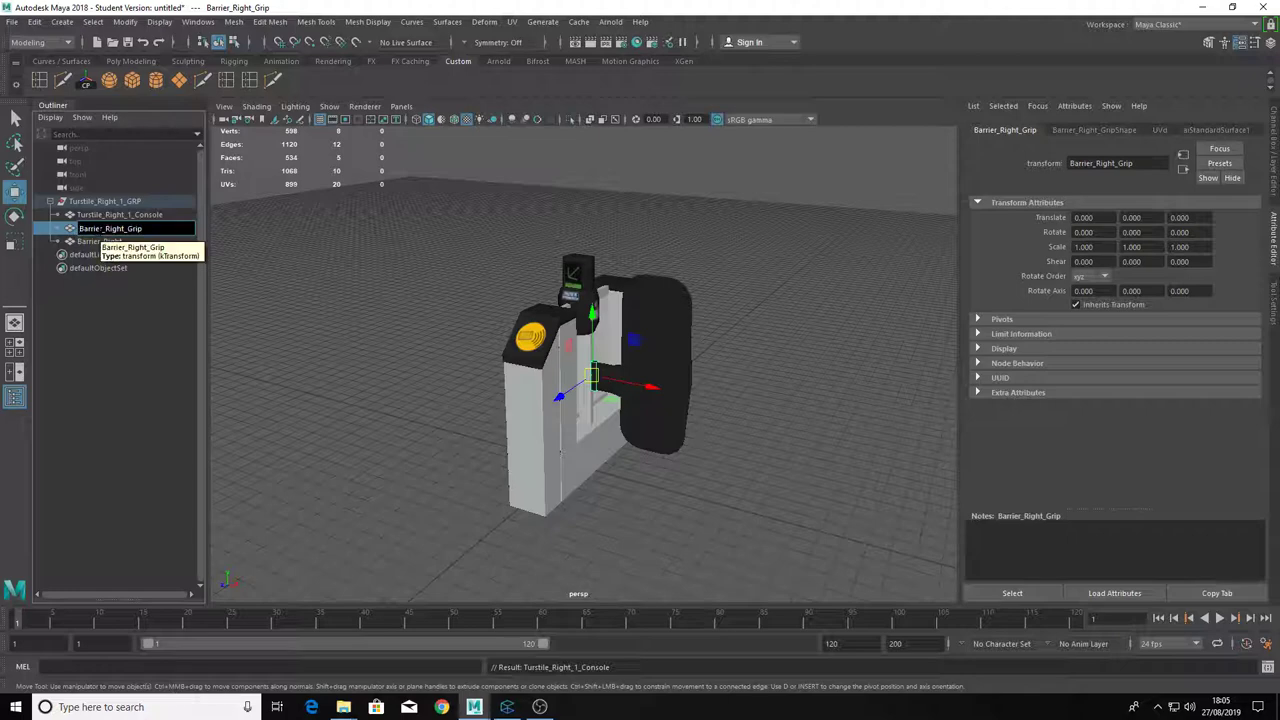
pyautogui.hotkey('ctrl', 'v')
pyautogui.write('_')
pyautogui.press('Return')
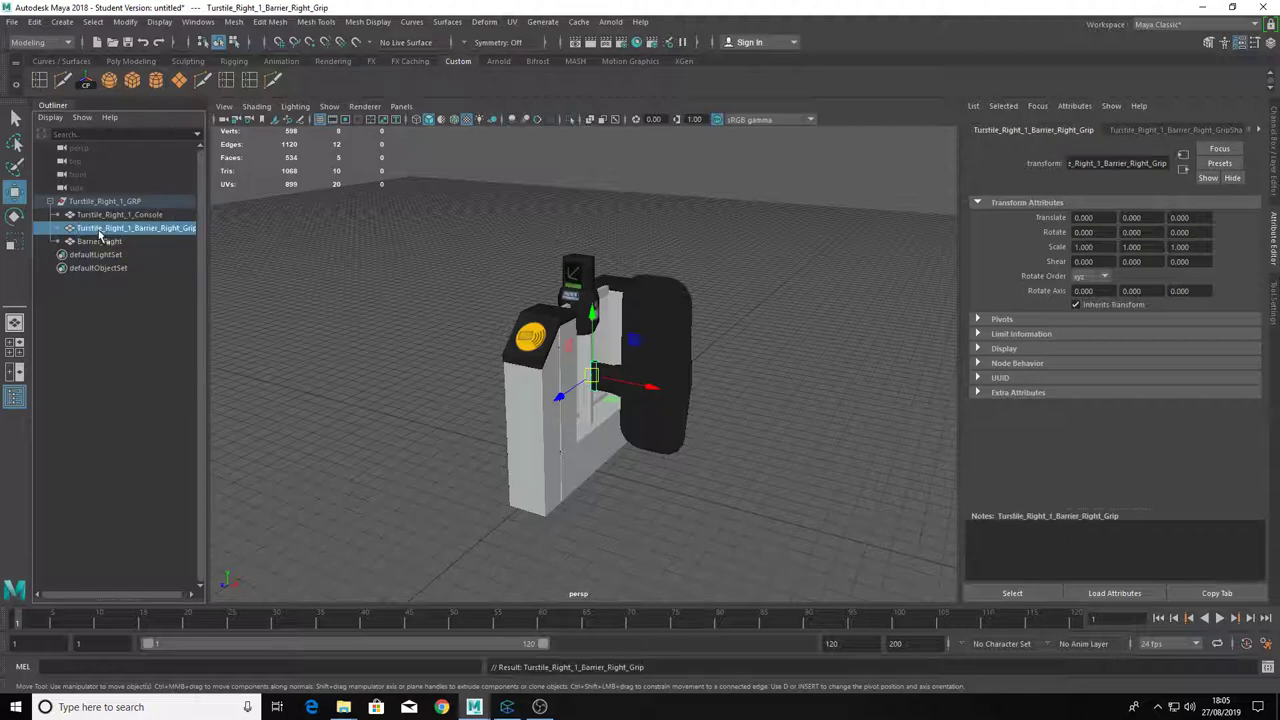
# Rename the Barrier_Right mesh as Turstile_Right_1_Barrier_Right and collapse the group's hierarchy.
pyautogui.click(80, 242)
pyautogui.doubleClick(80, 242)
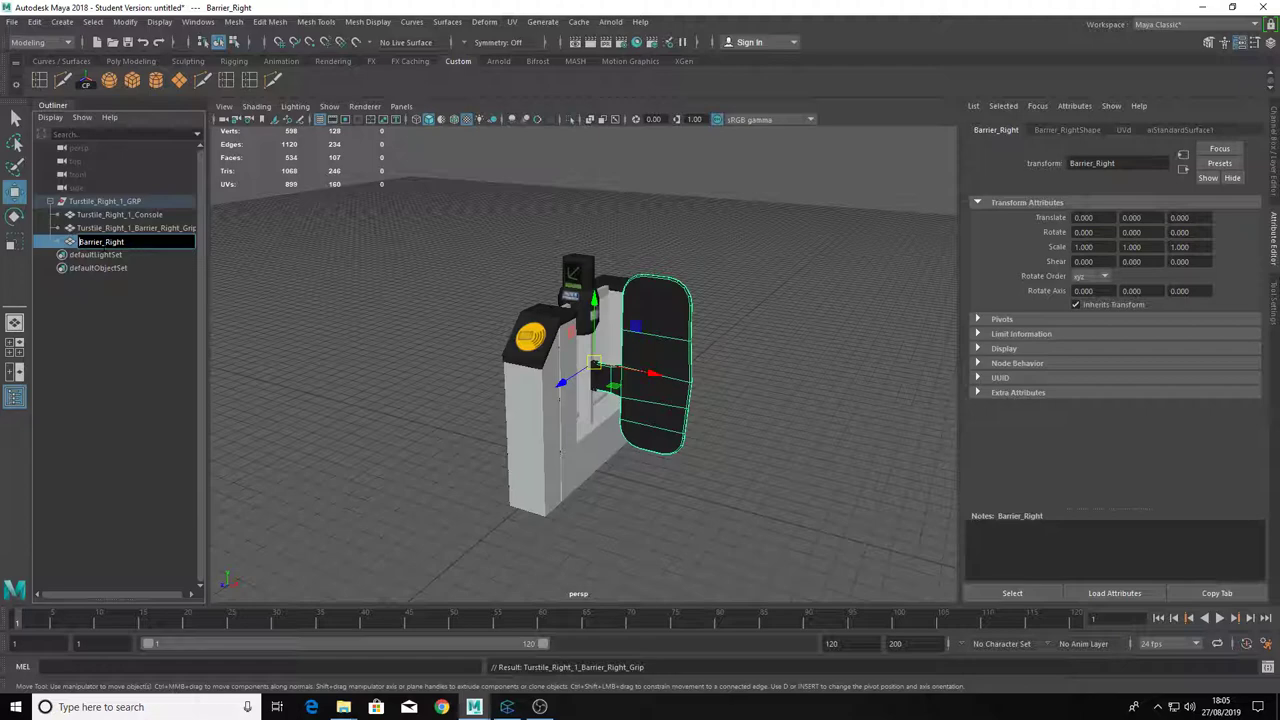
pyautogui.hotkey('ctrl', 'v')
pyautogui.write('_')
pyautogui.press('Return')
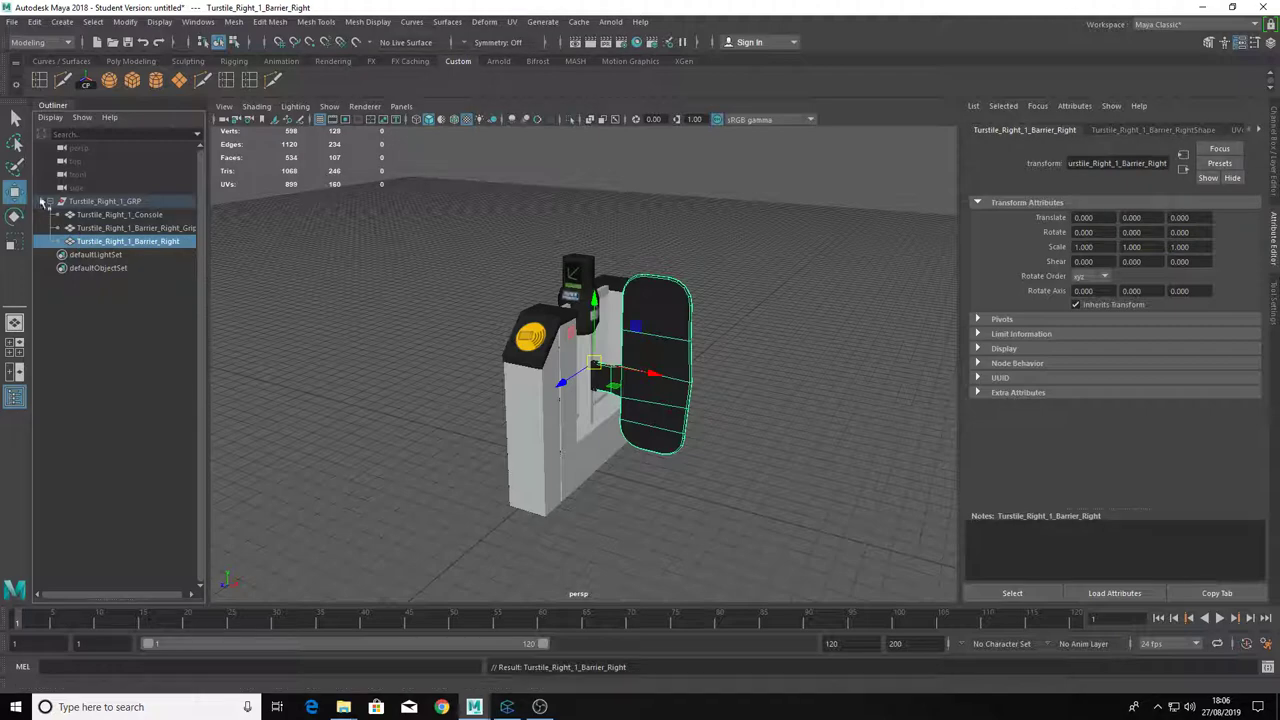
pyautogui.click(50, 201)
pyautogui.click(105, 201)
# Rename the aiStandardSurface1 material on the turnstile meshes as Turstile_Right_1_MAT.
pyautogui.click(720, 325)
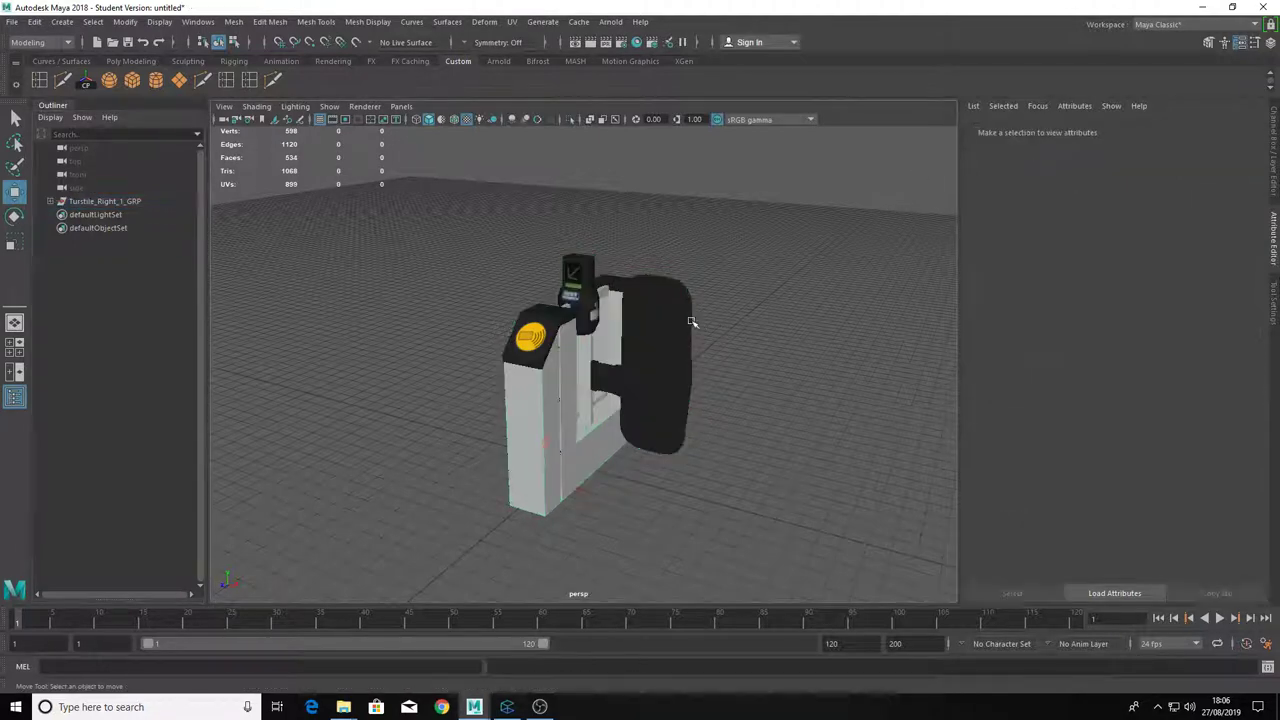
pyautogui.click(672, 325)
pyautogui.click(1263, 131)
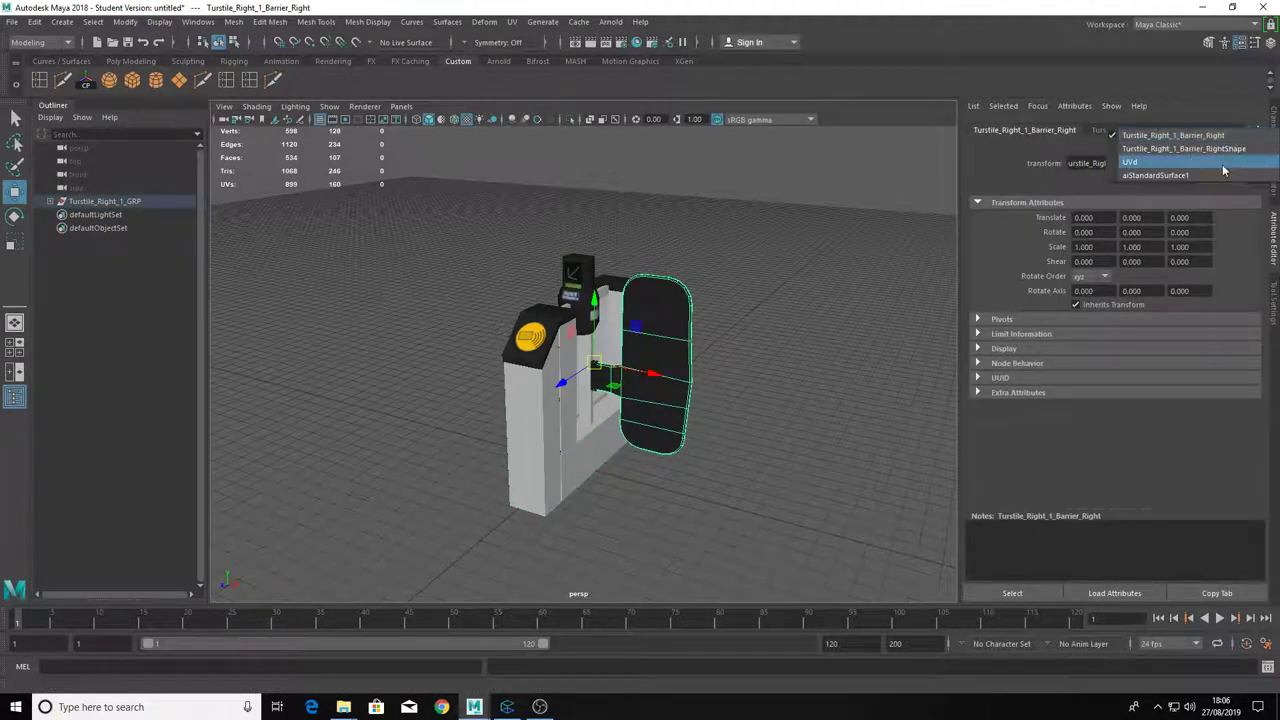
pyautogui.click(1150, 165)
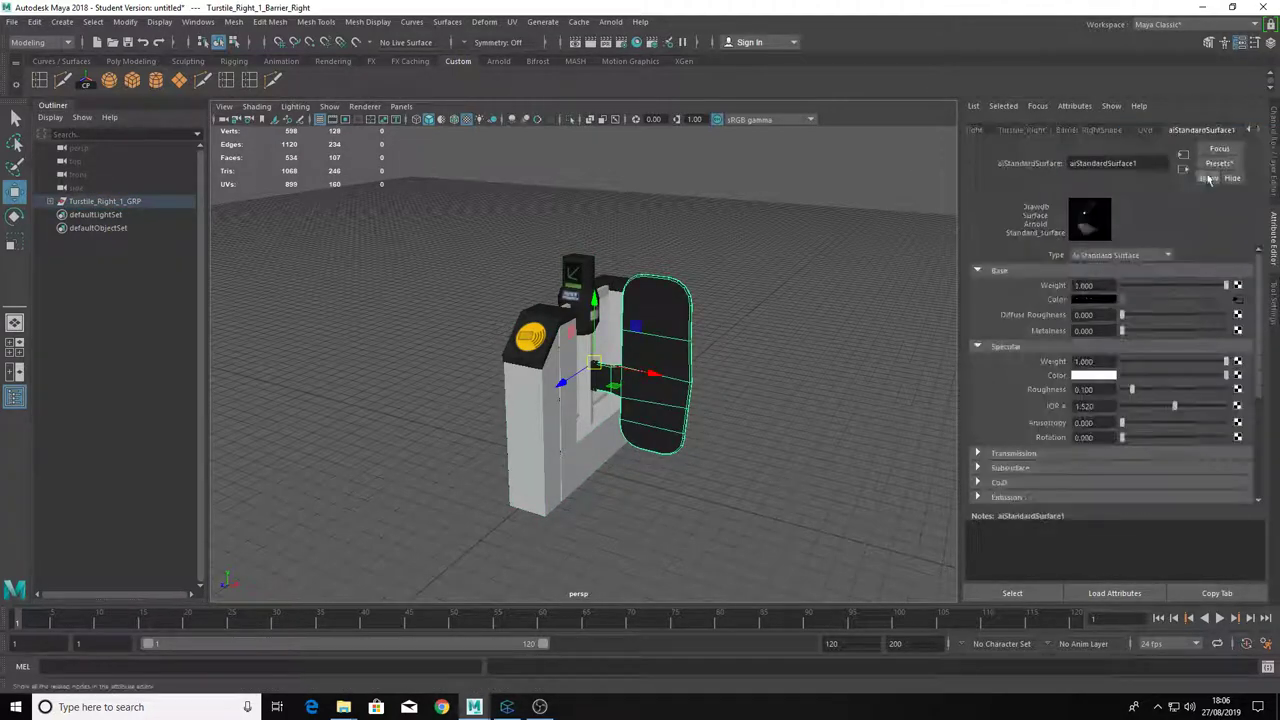
pyautogui.click(88, 203)
pyautogui.click(567, 335)
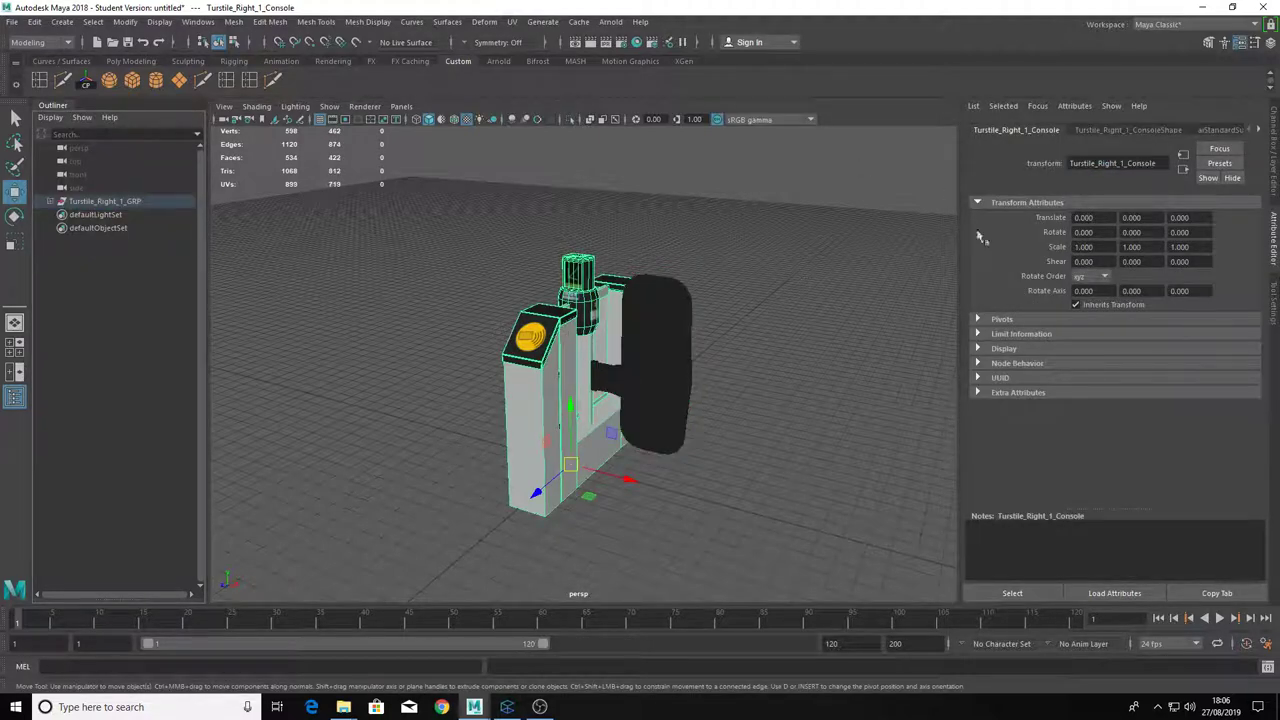
pyautogui.click(1219, 131)
pyautogui.moveTo(1145, 163); pyautogui.dragTo(998, 161)
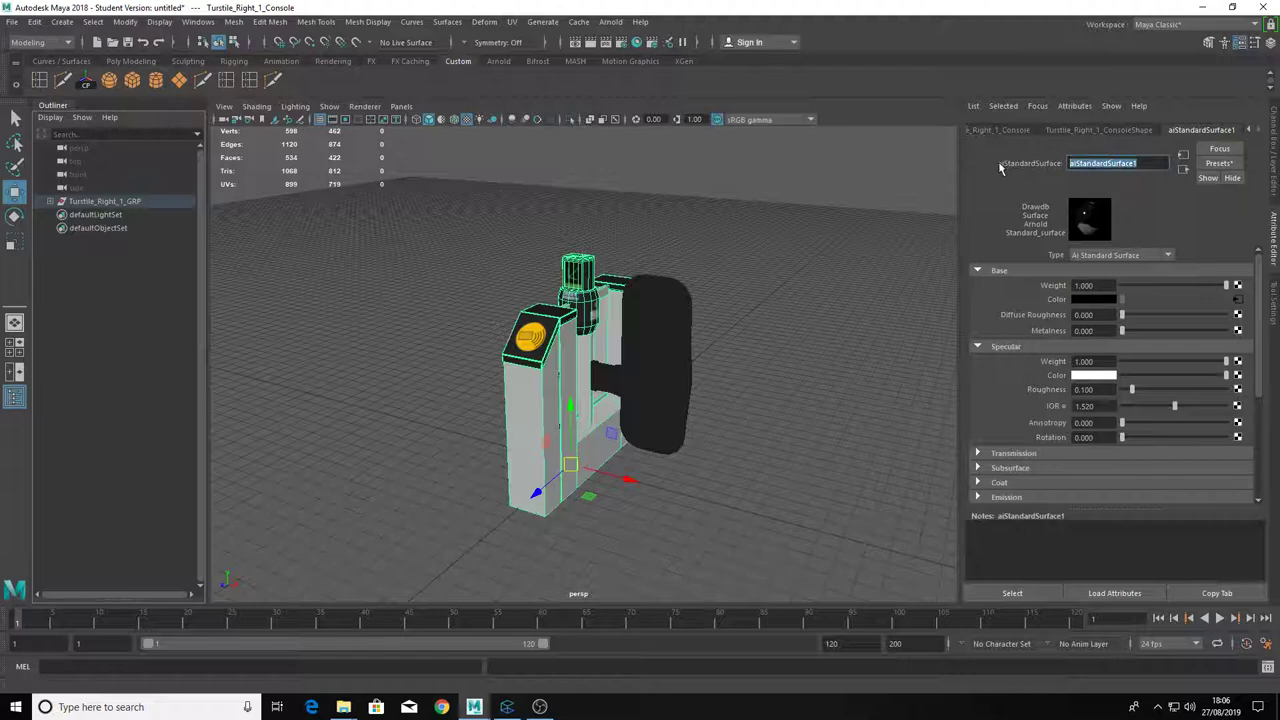
pyautogui.write('Turstile_Right_1_GRP')
pyautogui.press('BackSpace')
pyautogui.press('BackSpace')
pyautogui.press('BackSpace')
pyautogui.write('MAT')
pyautogui.press('Return')
# Select all the turnstile meshes and freeze their transformations.
pyautogui.click(420, 265)
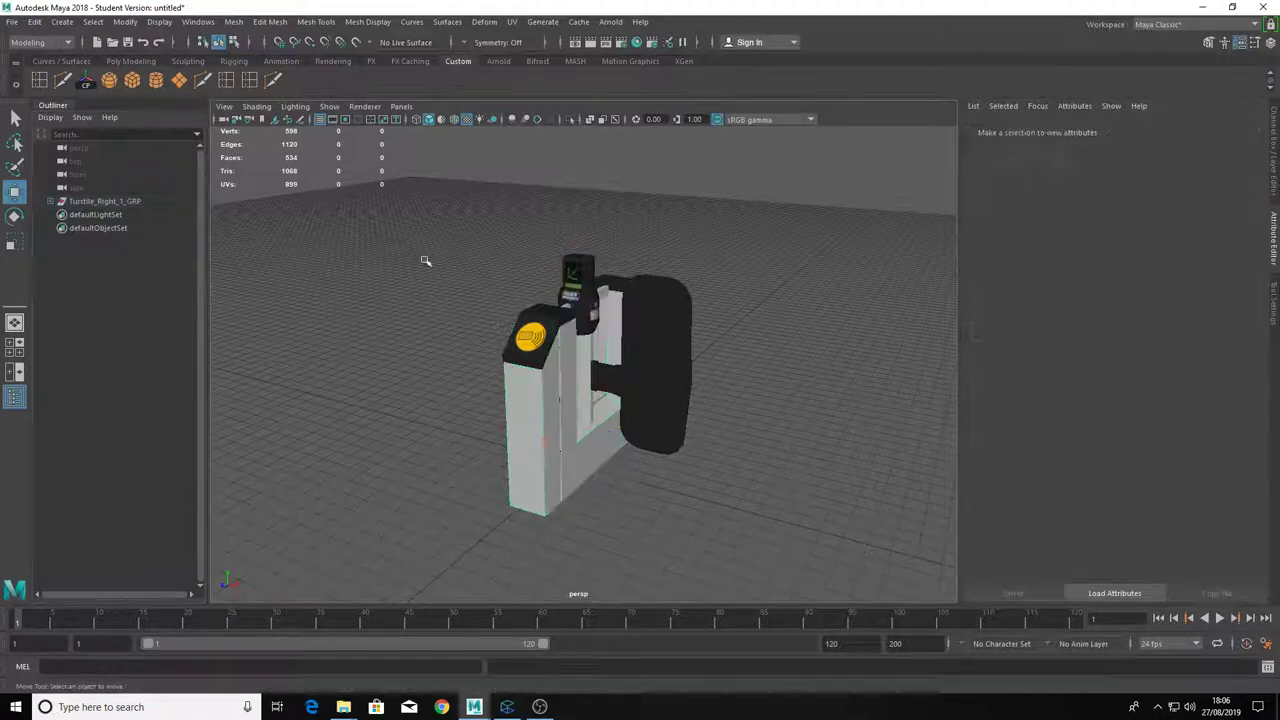
pyautogui.moveTo(424, 245); pyautogui.dragTo(723, 480)
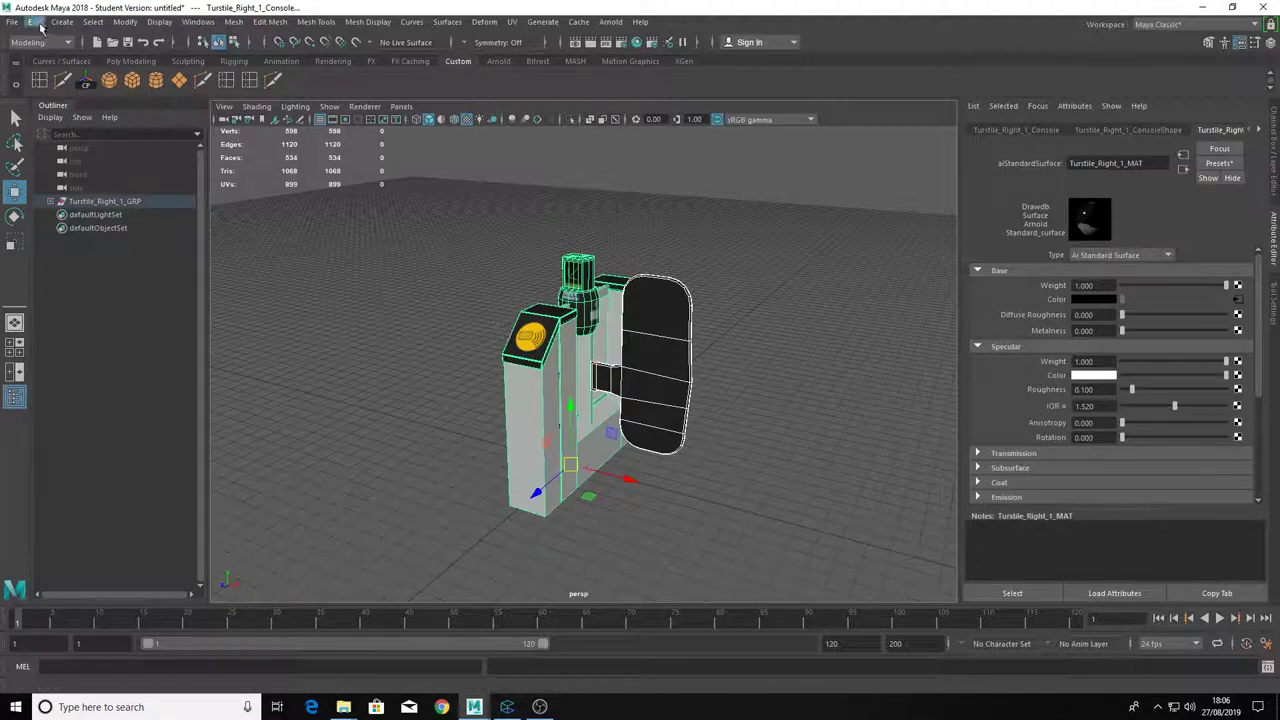
pyautogui.click(122, 22)
pyautogui.keyDown('alt'); pyautogui.moveTo(572, 460); pyautogui.dragTo(660, 369); pyautogui.keyUp('alt')
pyautogui.scroll(4, 660, 369)
pyautogui.keyDown('alt'); pyautogui.moveTo(634, 455); pyautogui.dragTo(417, 257); pyautogui.keyUp('alt')
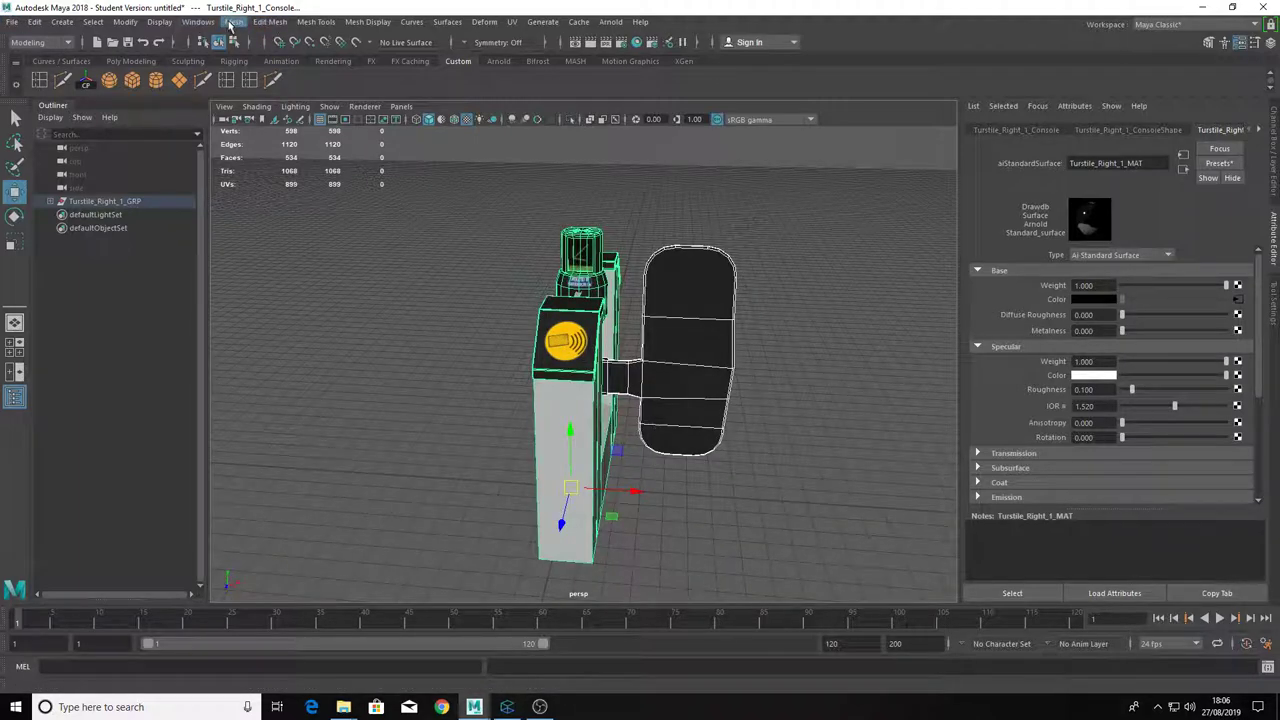
pyautogui.click(125, 22)
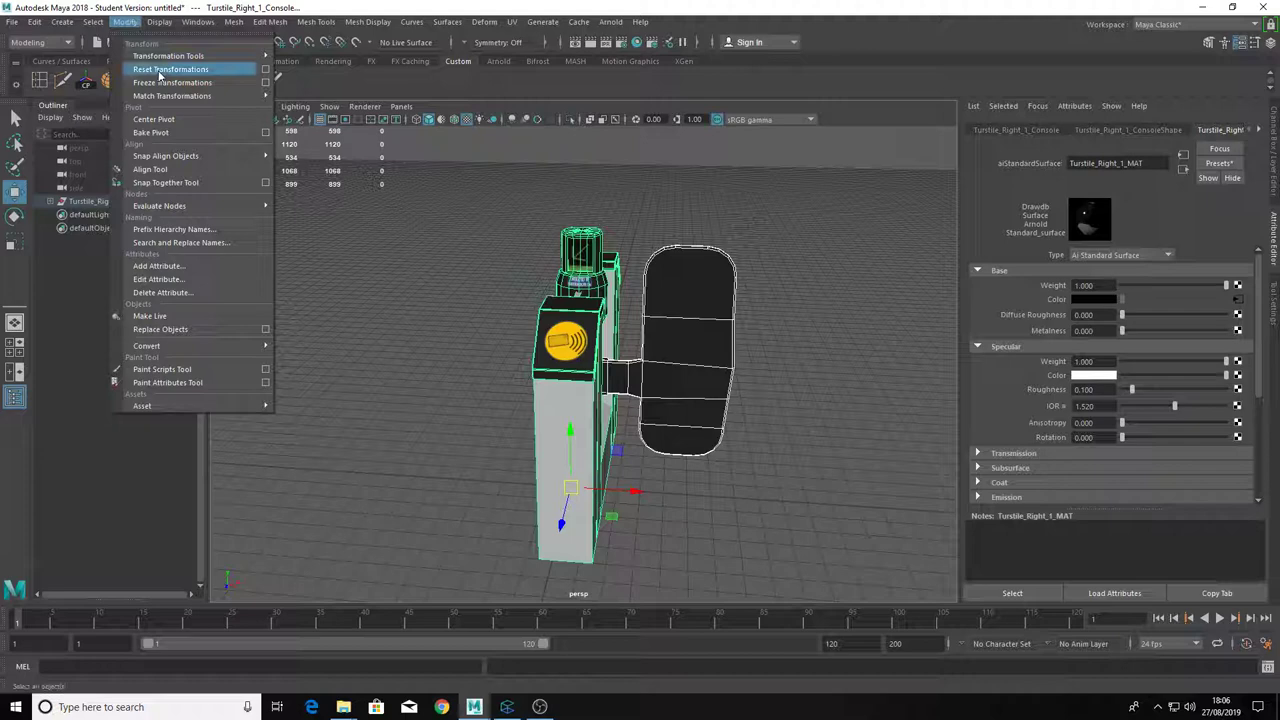
pyautogui.click(165, 66)
# Delete all construction history in the scene.
pyautogui.click(13, 22)
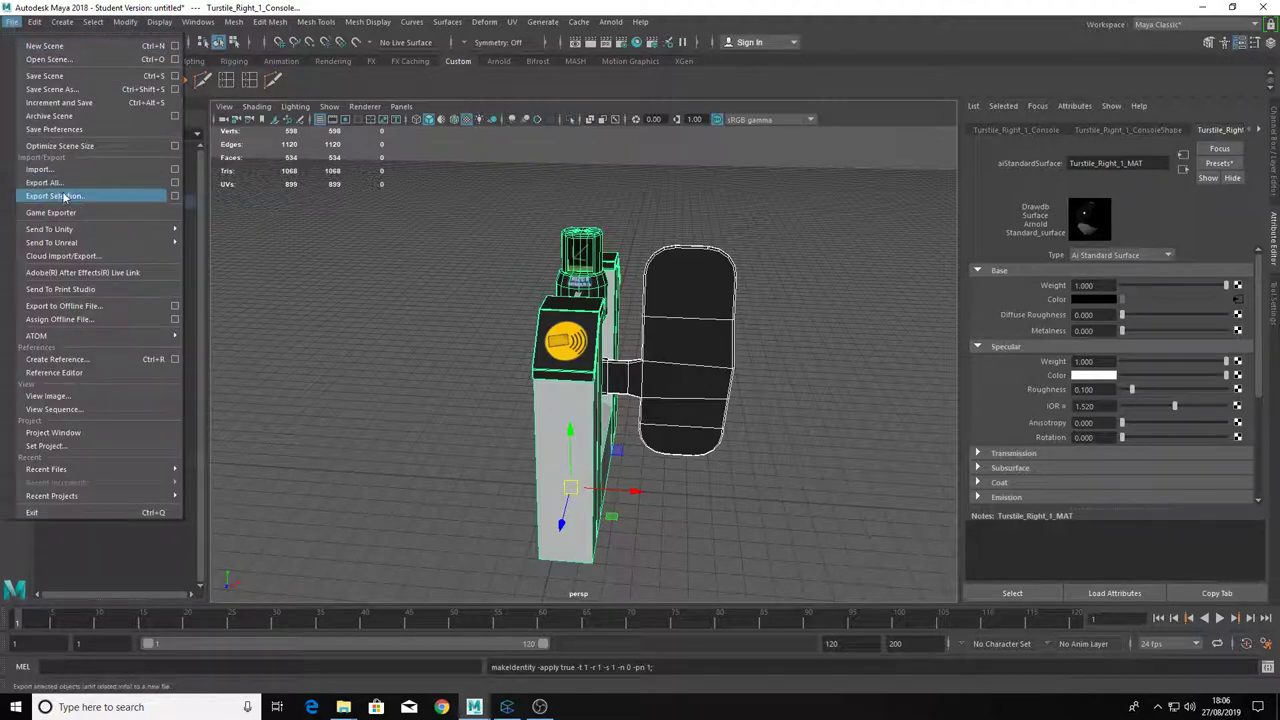
pyautogui.moveTo(34, 22)
pyautogui.moveTo(117, 191)
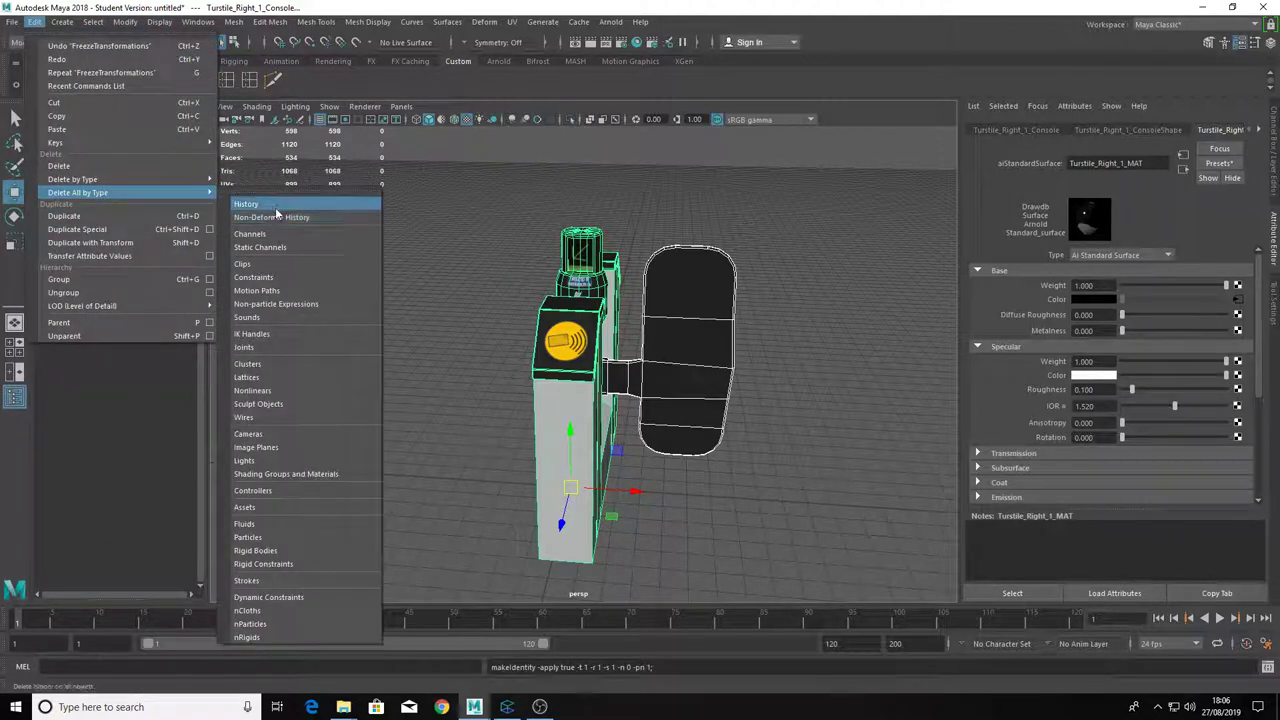
pyautogui.click(270, 201)
# Start exporting the selected turnstile meshes, set the destination to the AssetLibrary folder, and briefly check the library in Connecter.
pyautogui.click(13, 22)
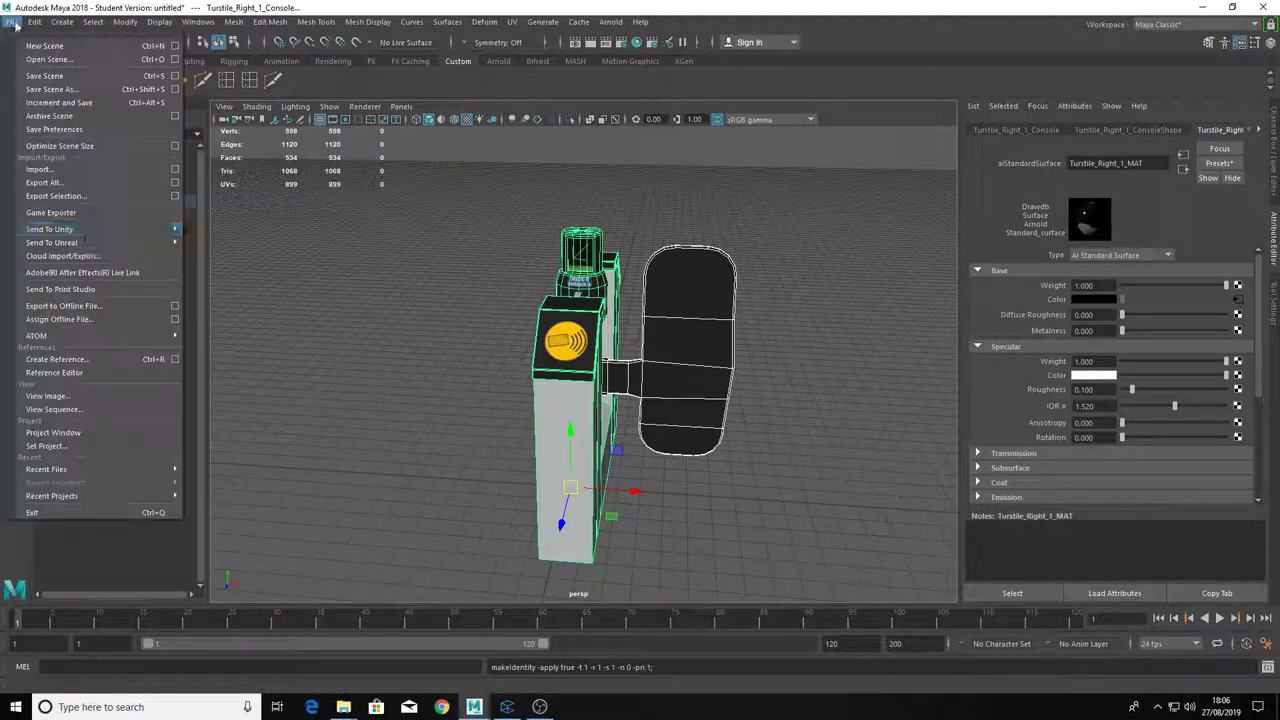
pyautogui.click(90, 197)
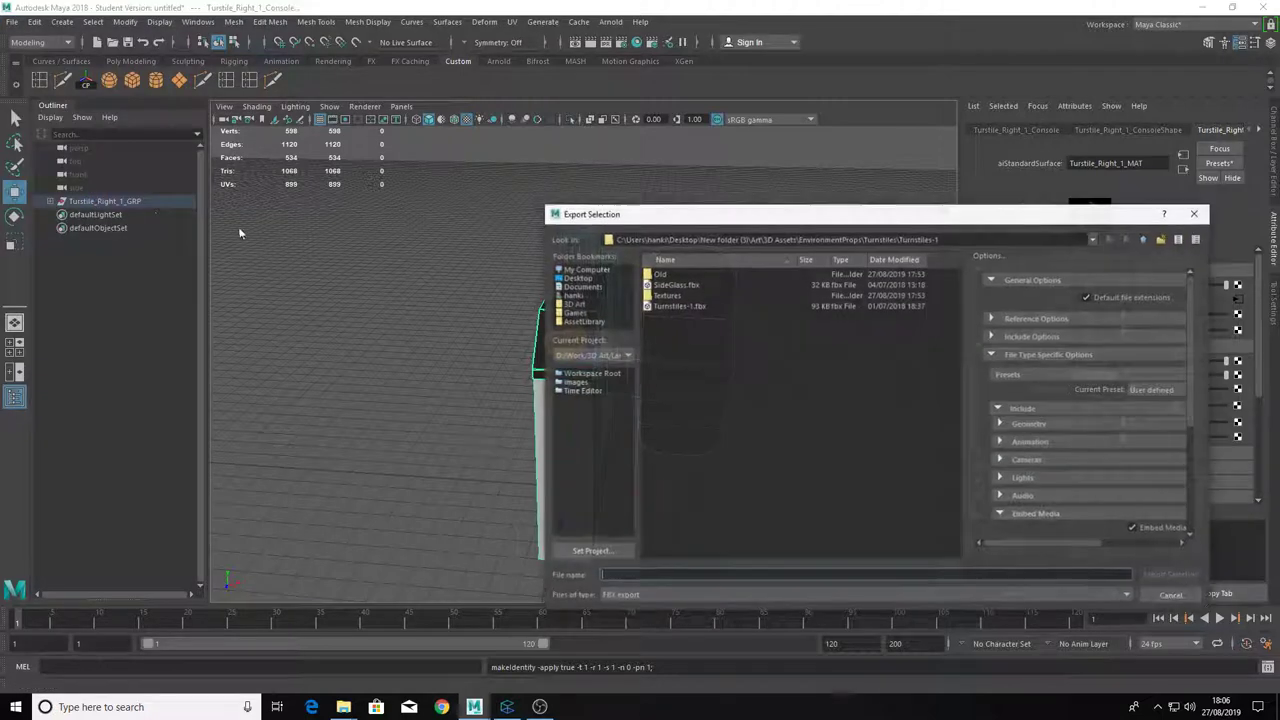
pyautogui.click(584, 321)
pyautogui.click(507, 706)
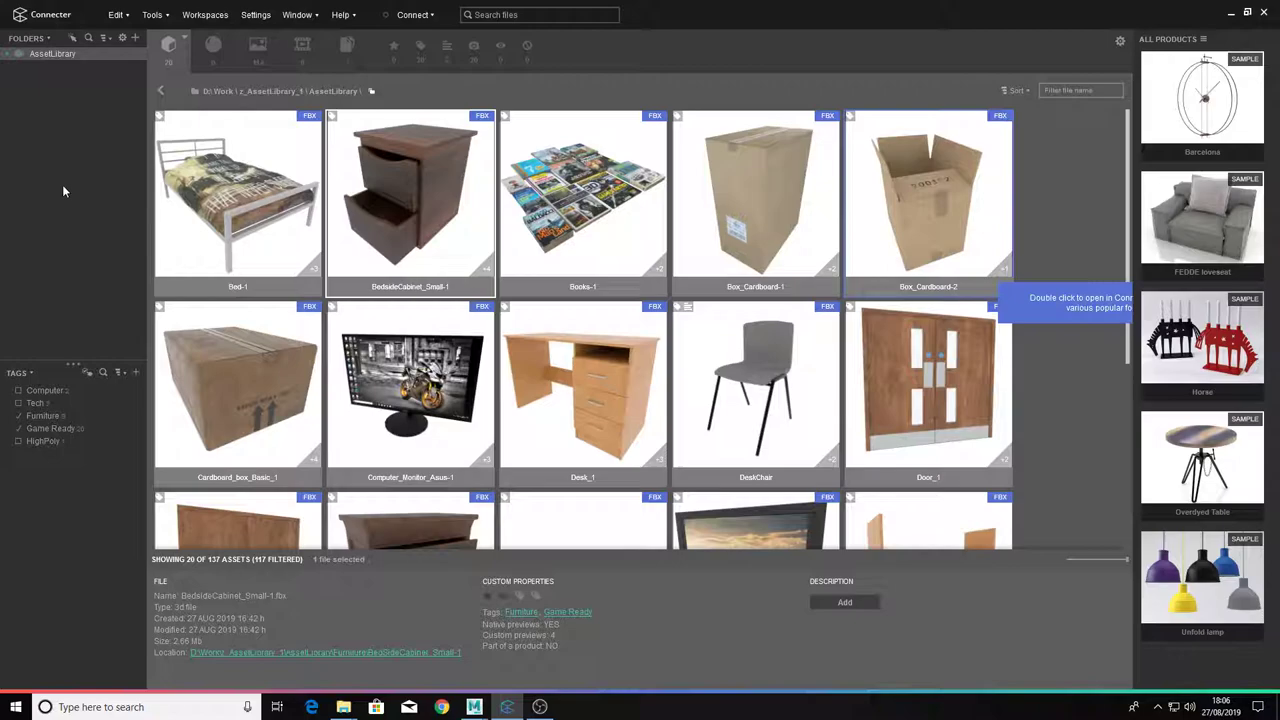
pyautogui.click(1232, 16)
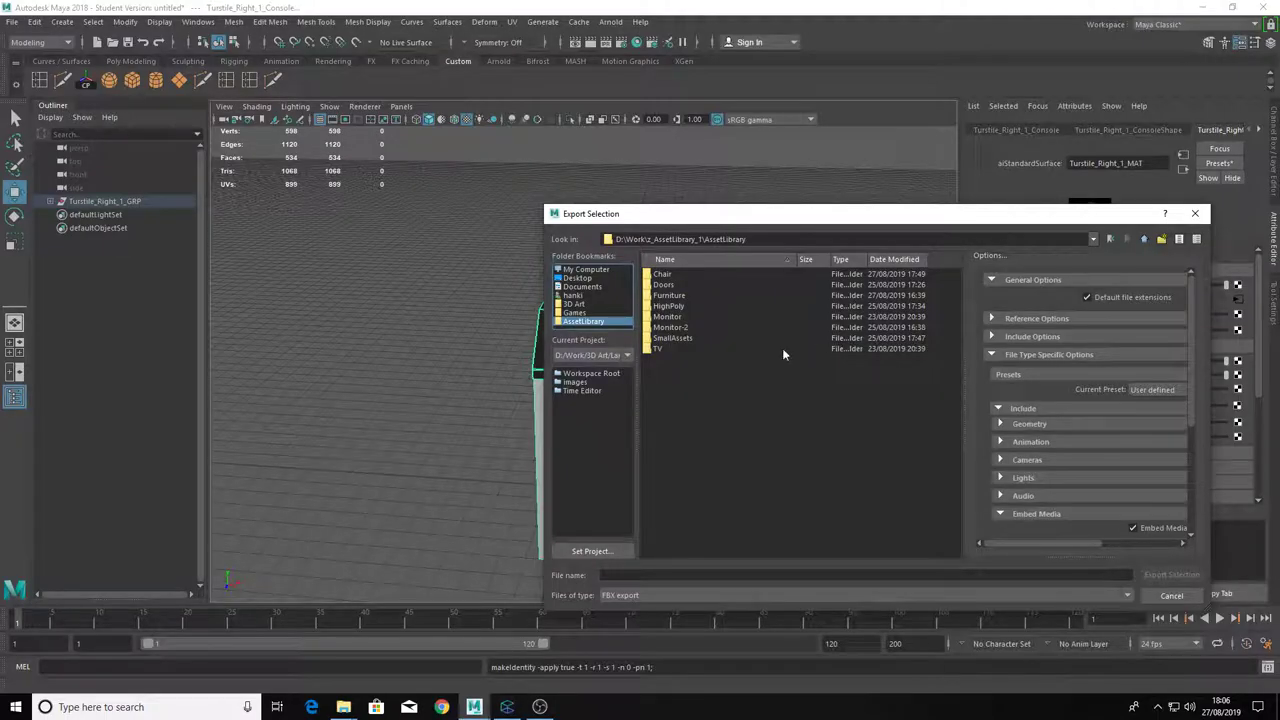
# Create a Turstile-1 folder inside AssetLibrary and open it as the export destination.
pyautogui.click(703, 377)
pyautogui.rightClick(704, 376)
pyautogui.click(732, 399)
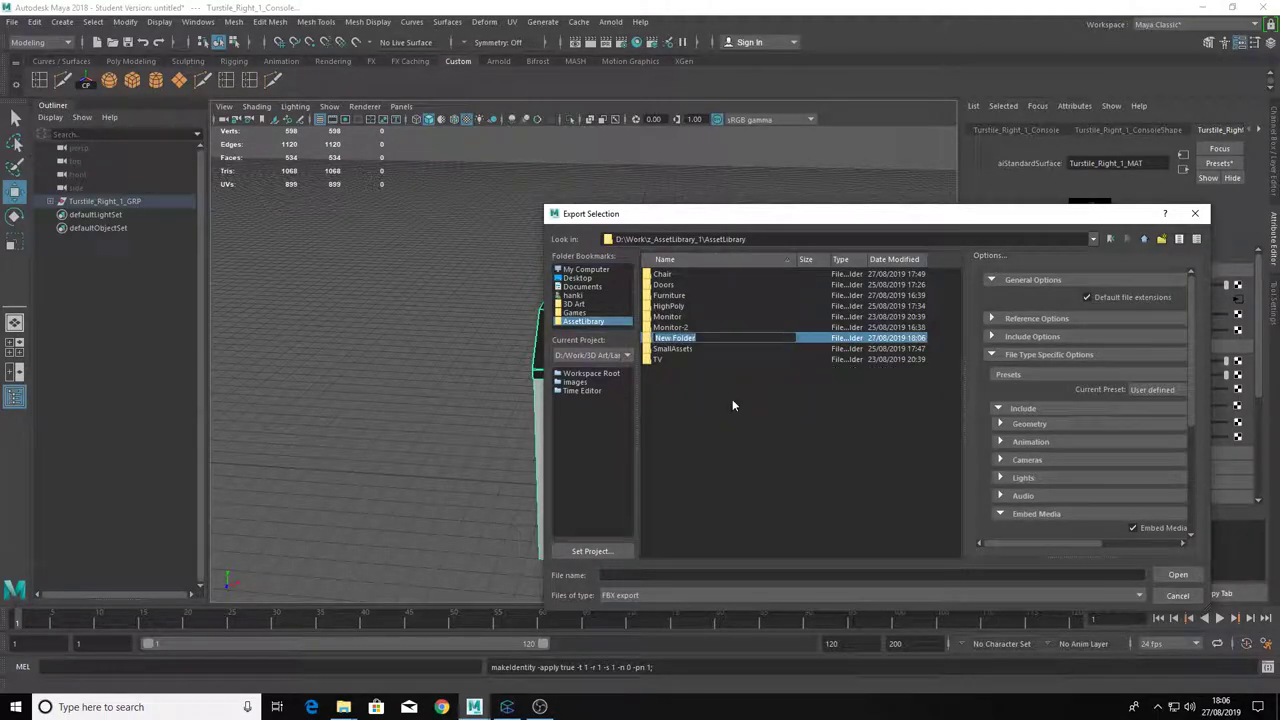
pyautogui.write('Turstile_Right_')
pyautogui.write('1')
pyautogui.press('Return')
pyautogui.press('Return')
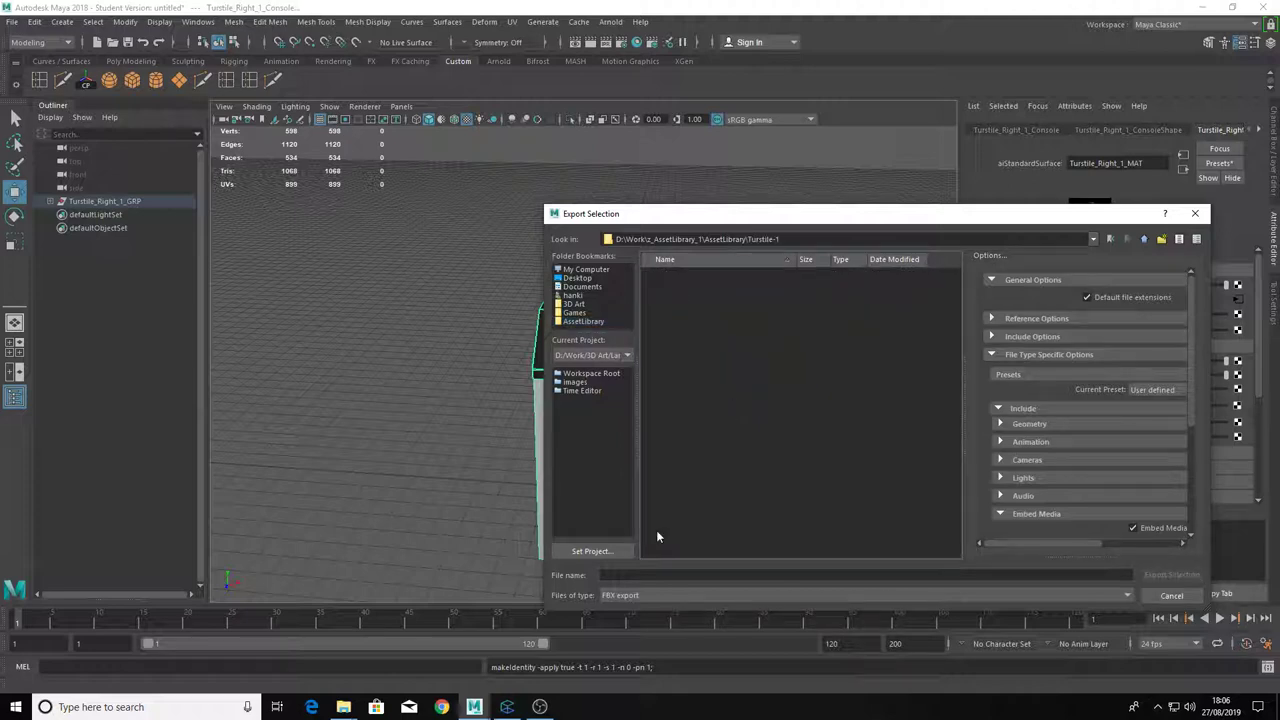
# Export the selected turnstile meshes as an FBX file named Turstile_Right_1.
pyautogui.write('Turstile_Right_1_GRP')
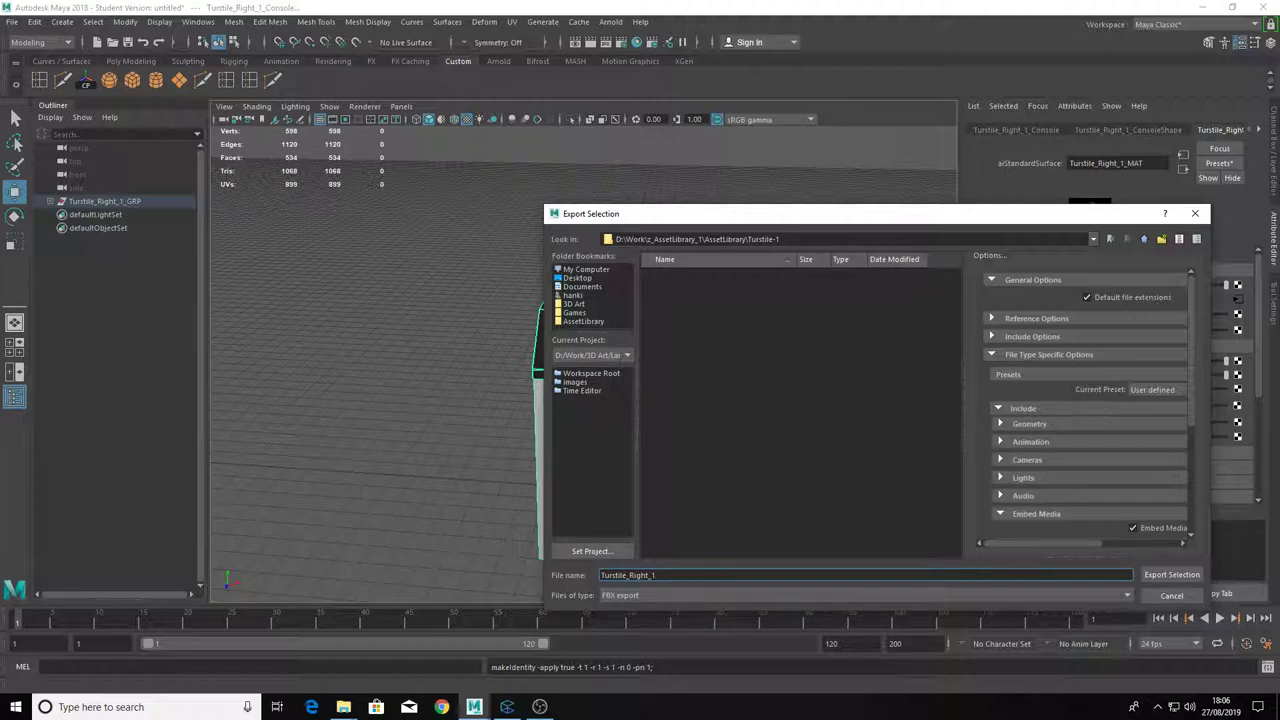
pyautogui.moveTo(858, 240); pyautogui.dragTo(428, 246)
pyautogui.click(1191, 573)
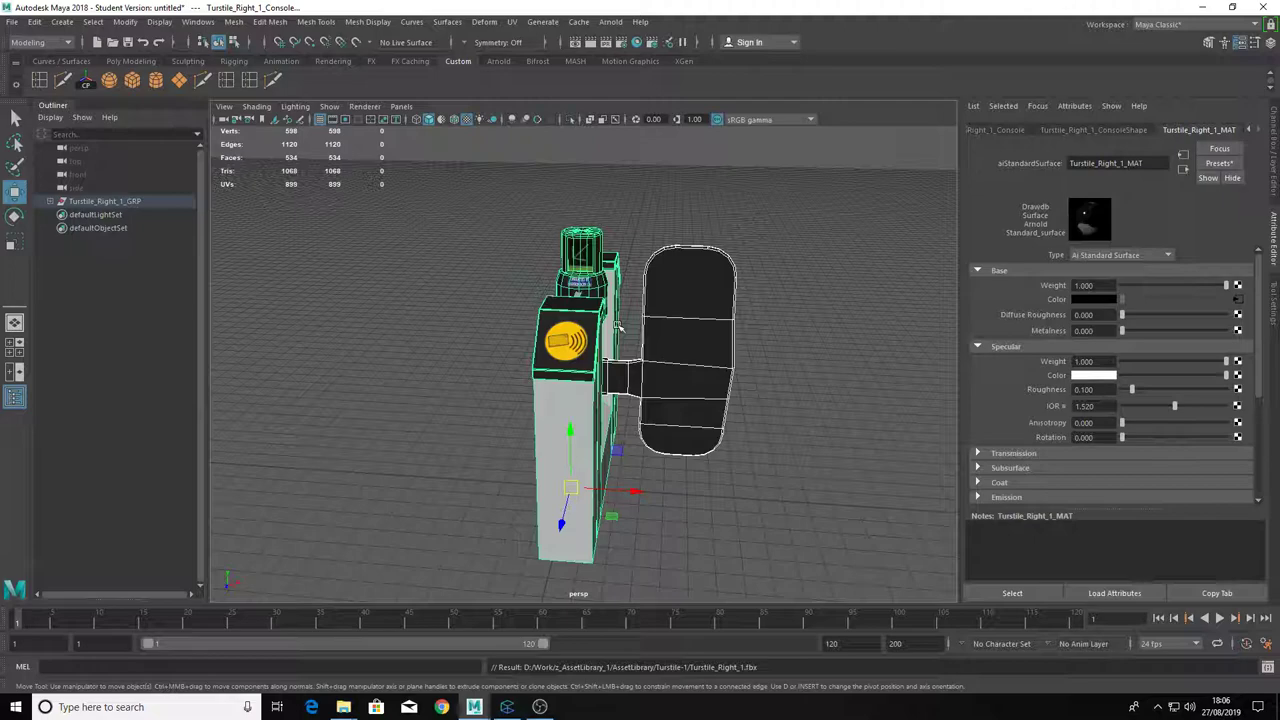
# Switch to Connecter to check the asset library for the exported turnstile, and return to Maya.
pyautogui.click(508, 707)
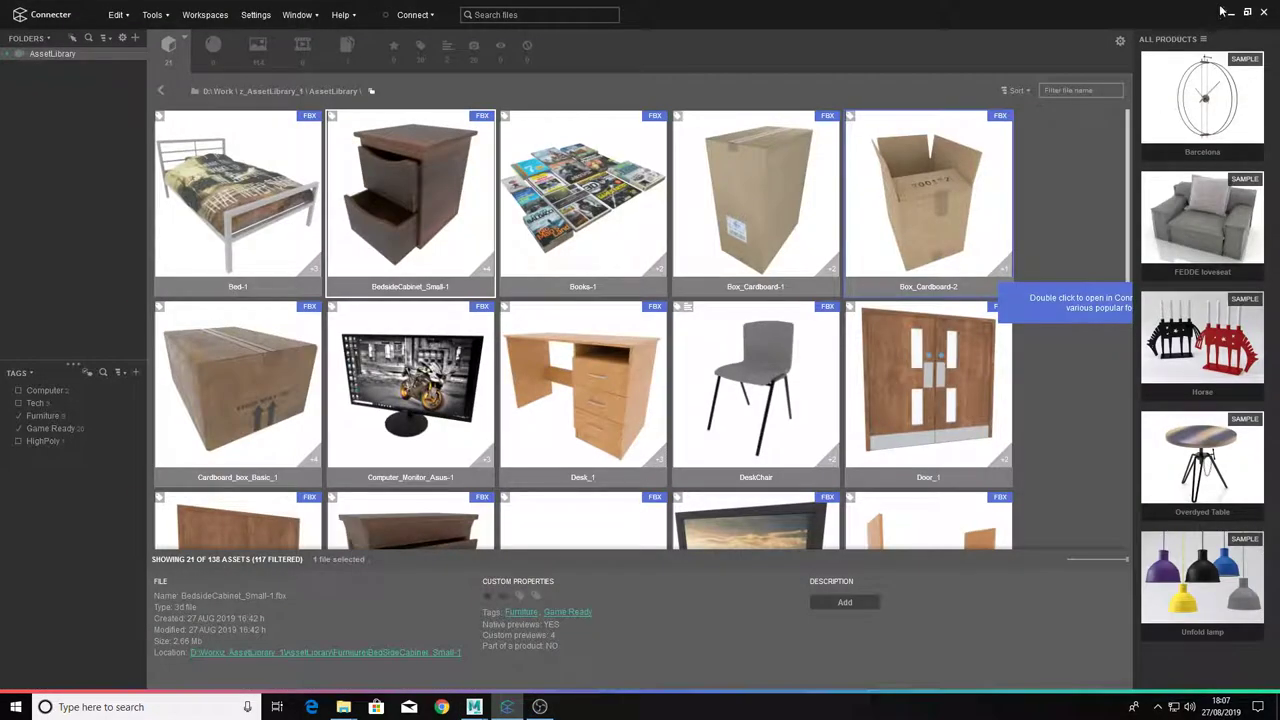
pyautogui.click(1222, 11)
pyautogui.click(1231, 12)
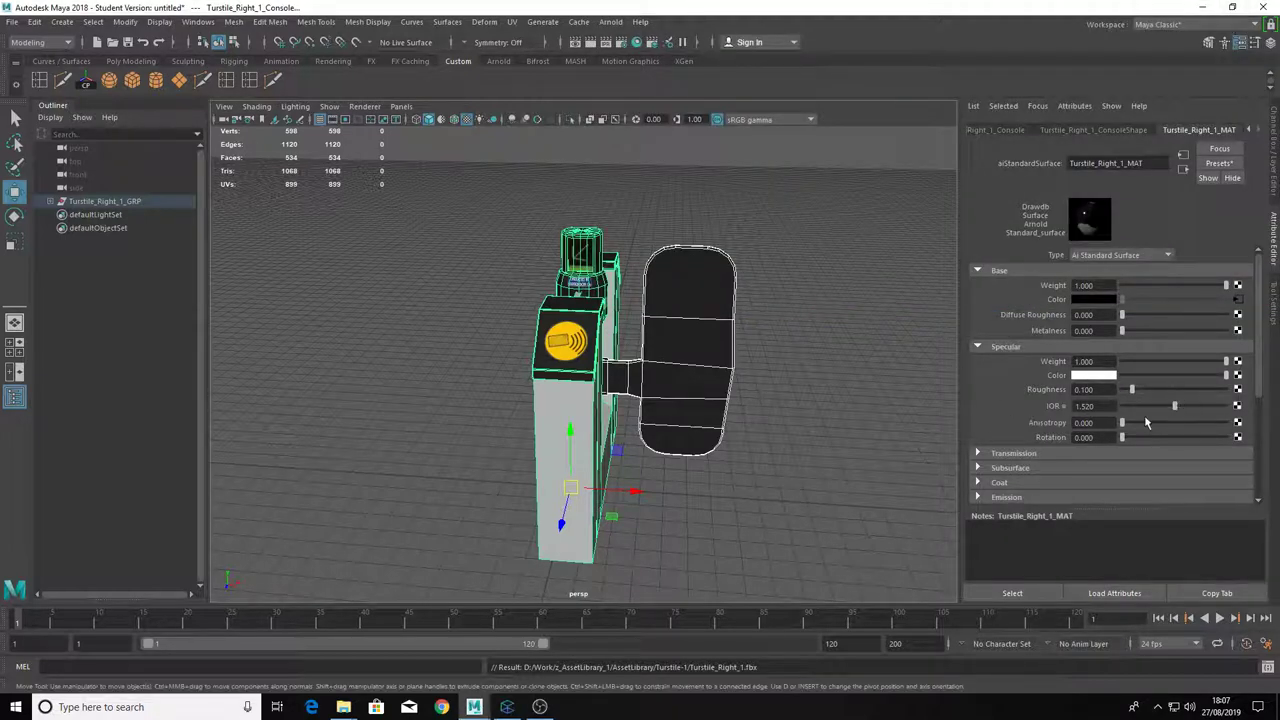
# Switch to File Explorer, create a Textures folder inside Turstile-1, and open it.
pyautogui.click(343, 707)
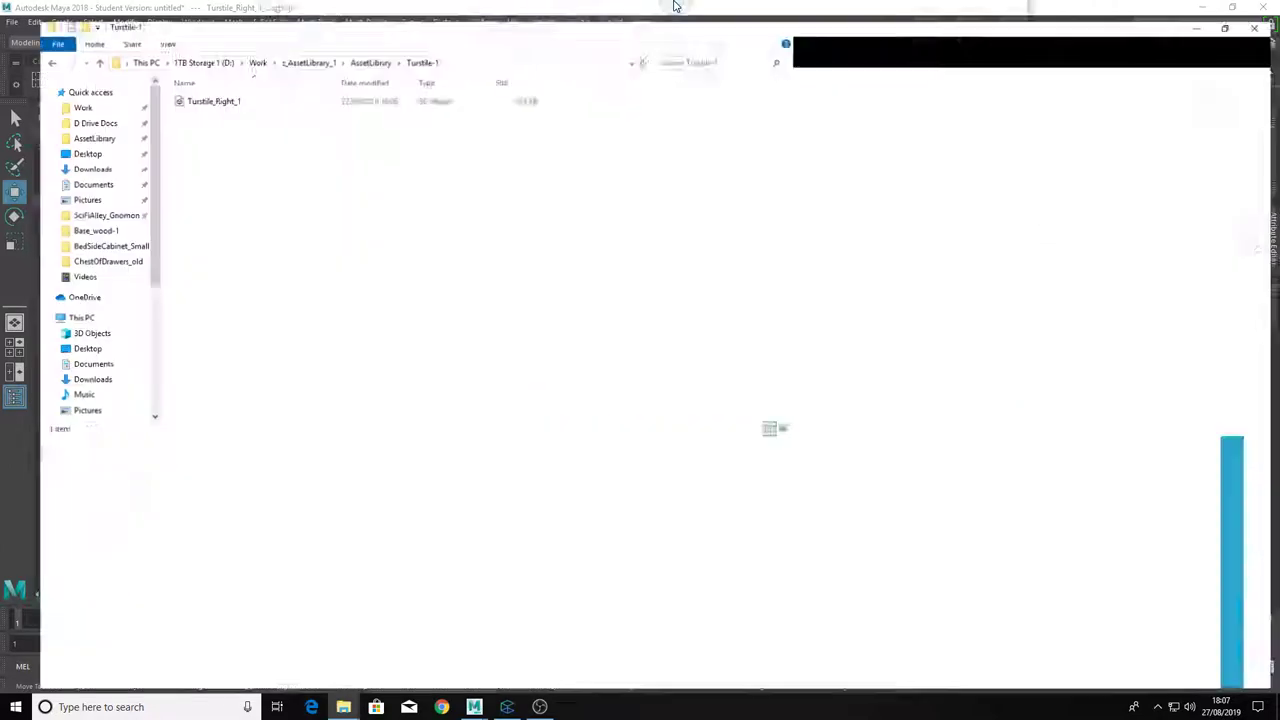
pyautogui.rightClick(504, 174)
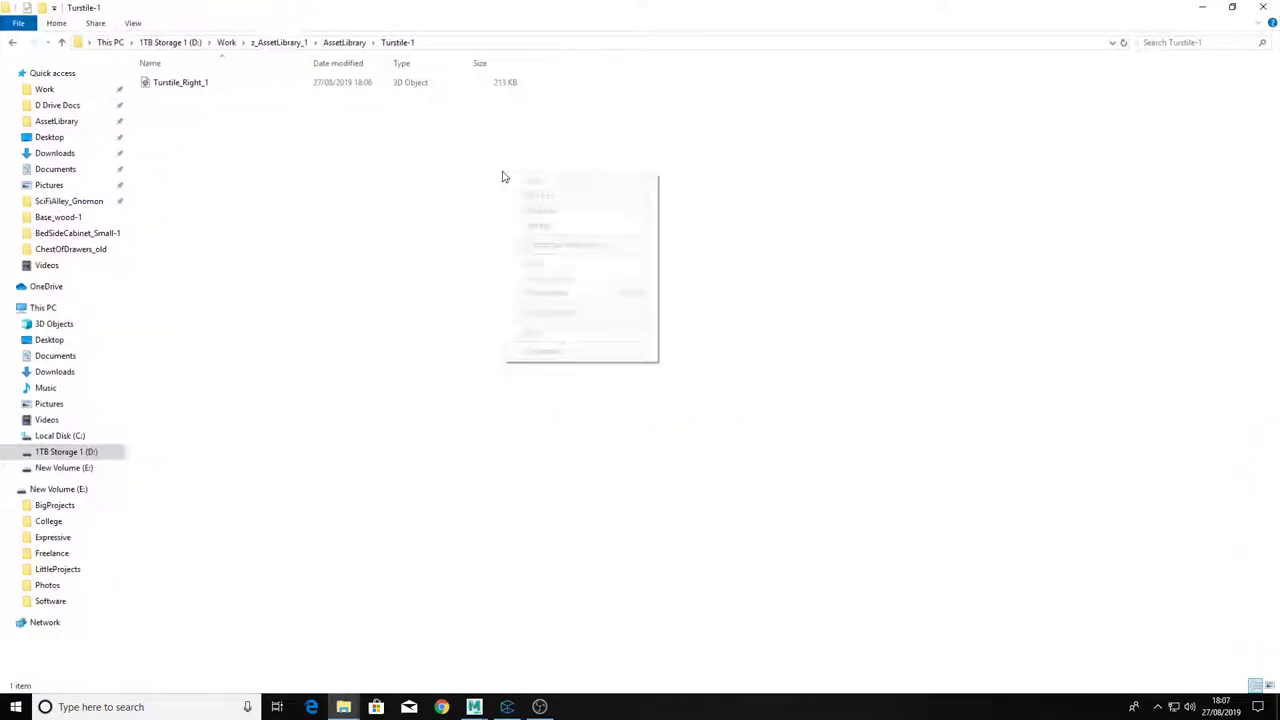
pyautogui.click(668, 334)
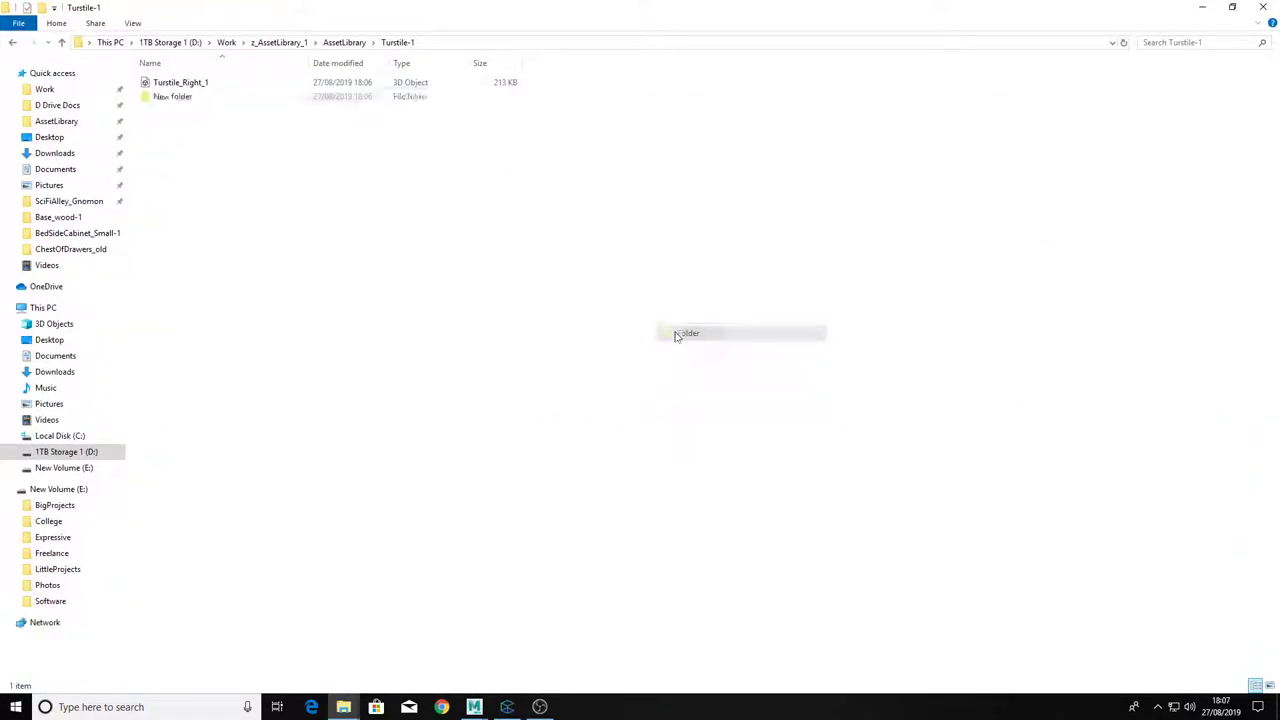
pyautogui.write('Textu')
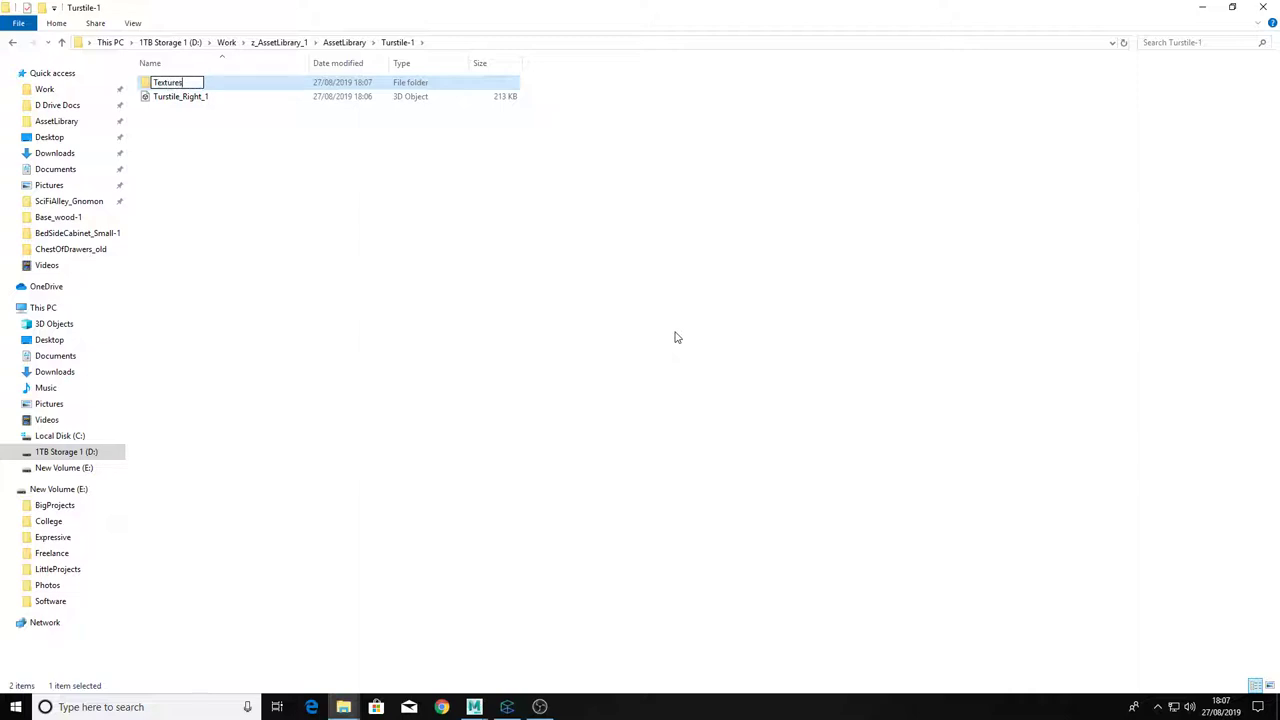
pyautogui.write('res')
pyautogui.press('Return')
pyautogui.press('Return')
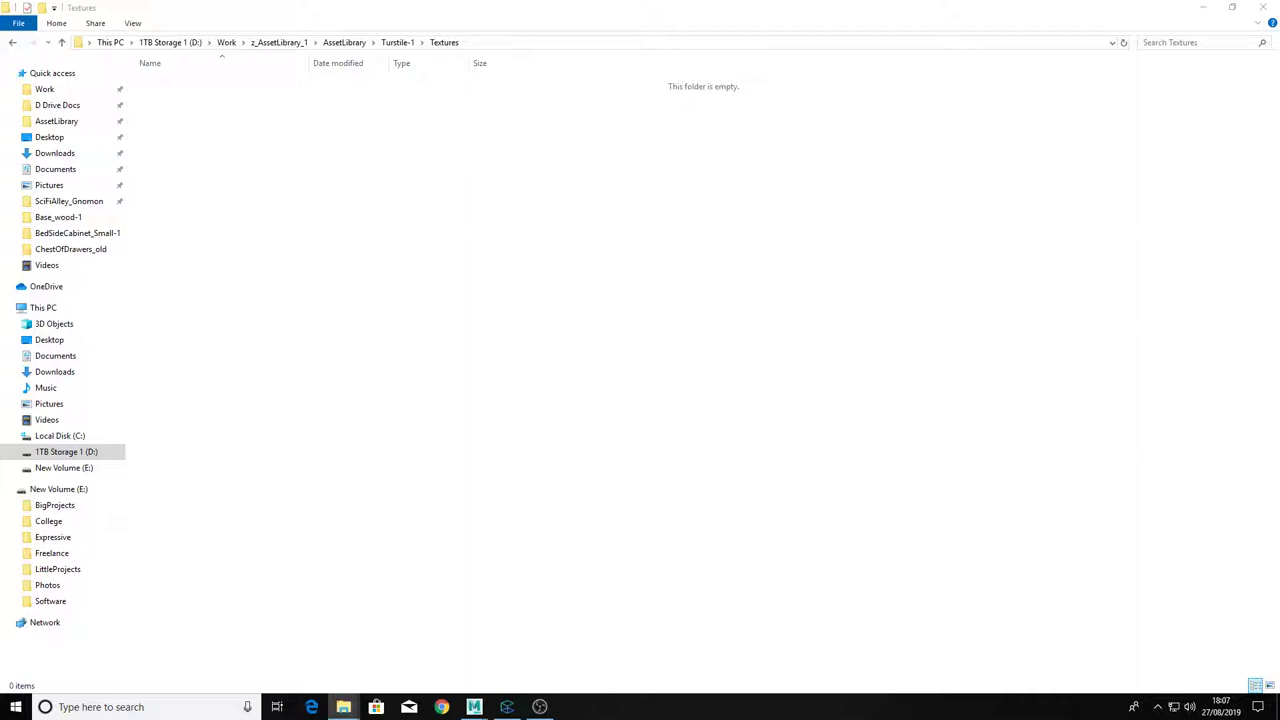
# Copy the turnstile texture files into the Textures folder and compress that folder into a zip in Turstile-1.
pyautogui.moveTo(1279, 250); pyautogui.dragTo(569, 283)
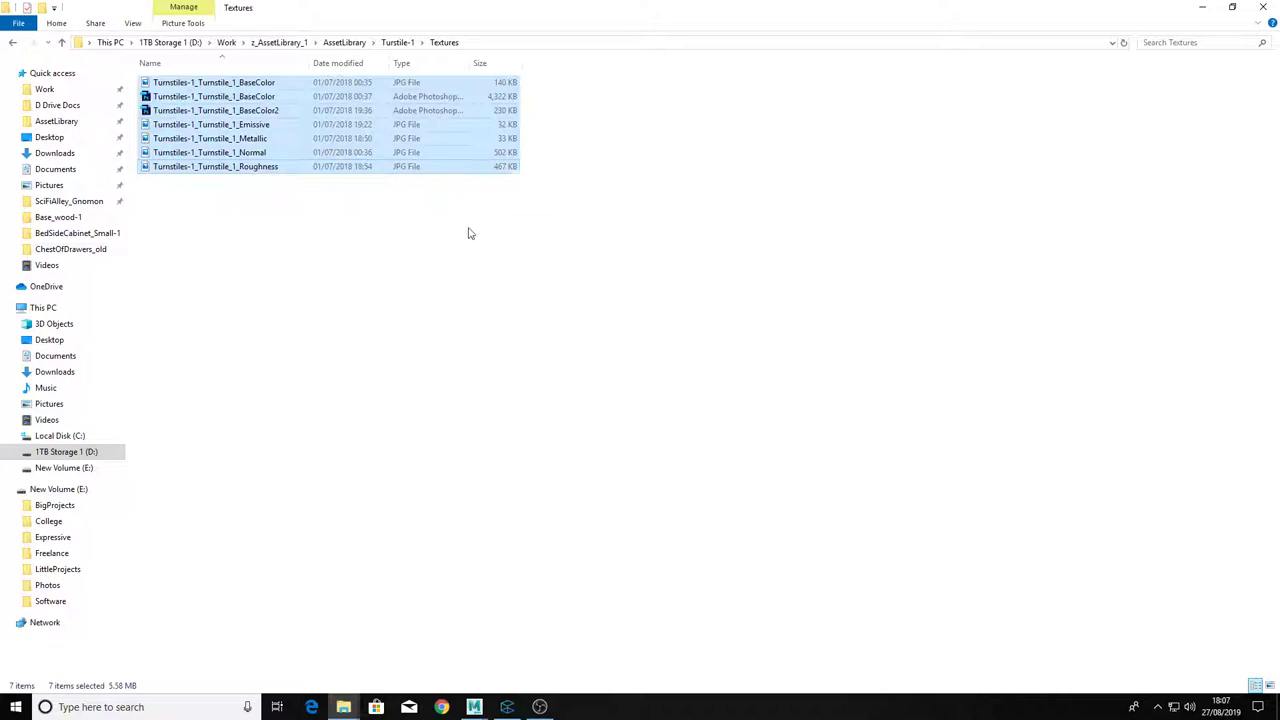
pyautogui.click(397, 42)
pyautogui.rightClick(171, 86)
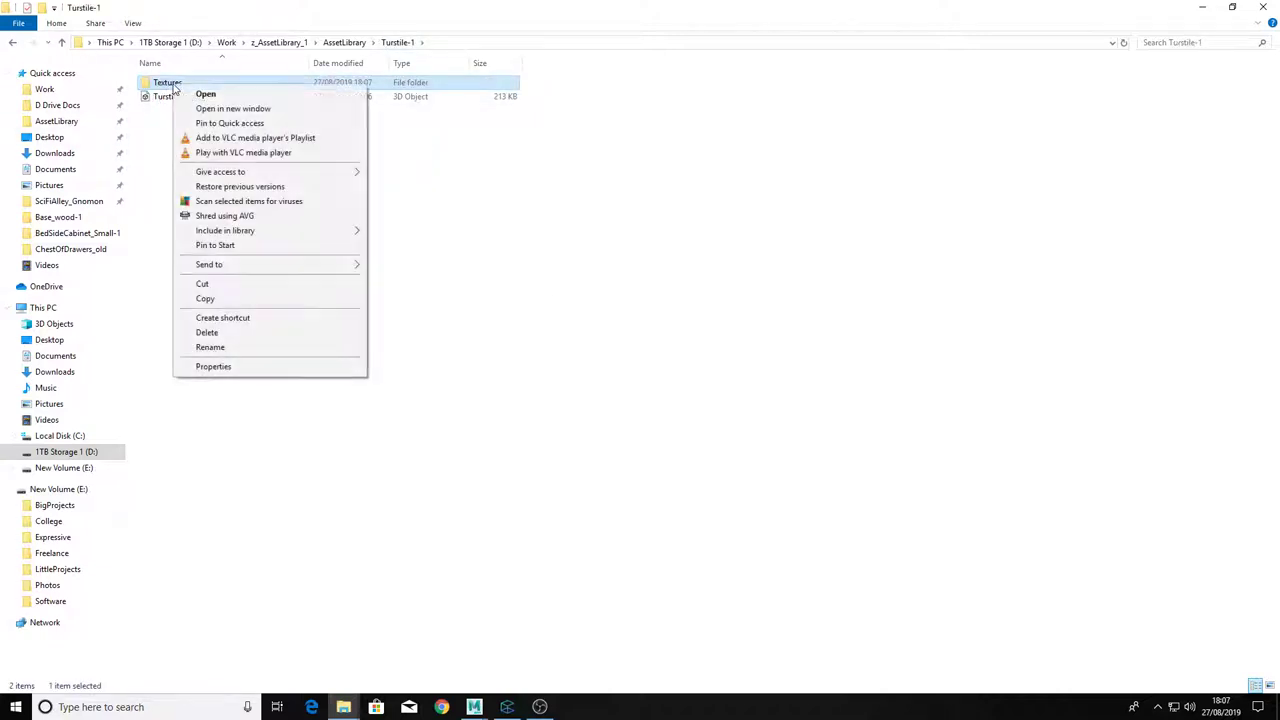
pyautogui.click(423, 277)
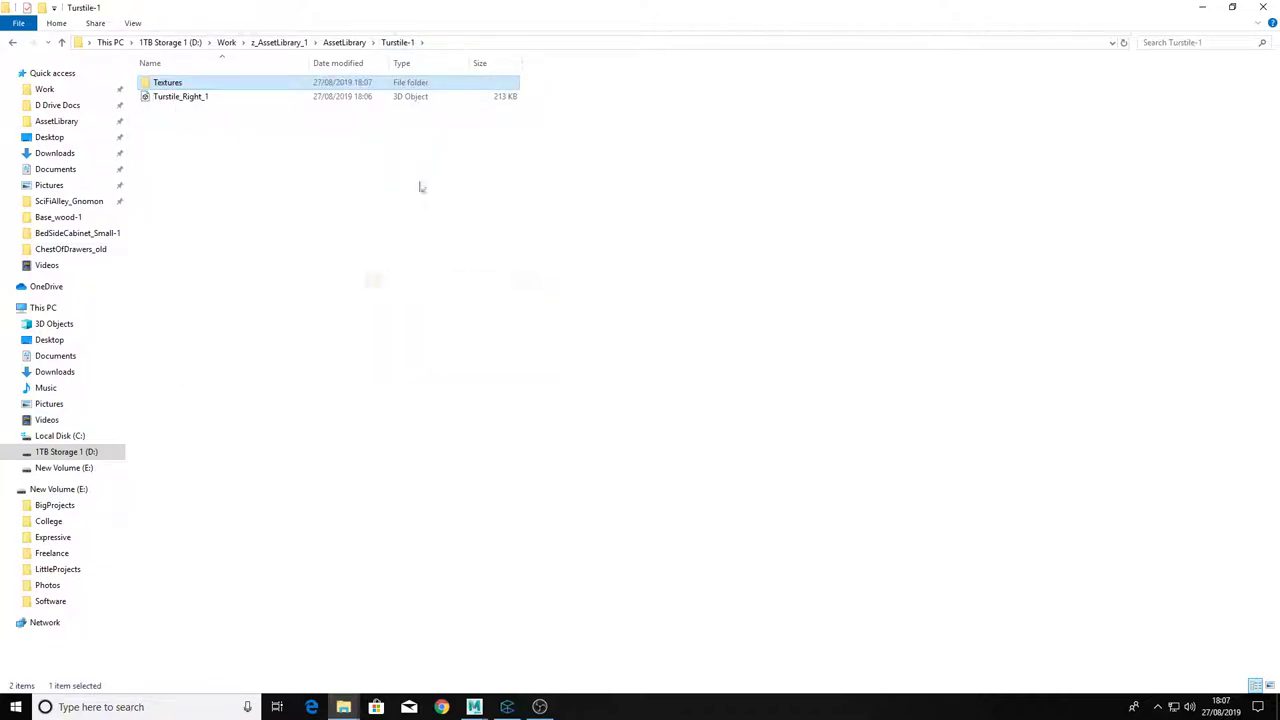
pyautogui.click(363, 151)
# Switch to Connecter, maximize it, and locate the folder containing the Turstile_Right_1 asset.
pyautogui.click(508, 706)
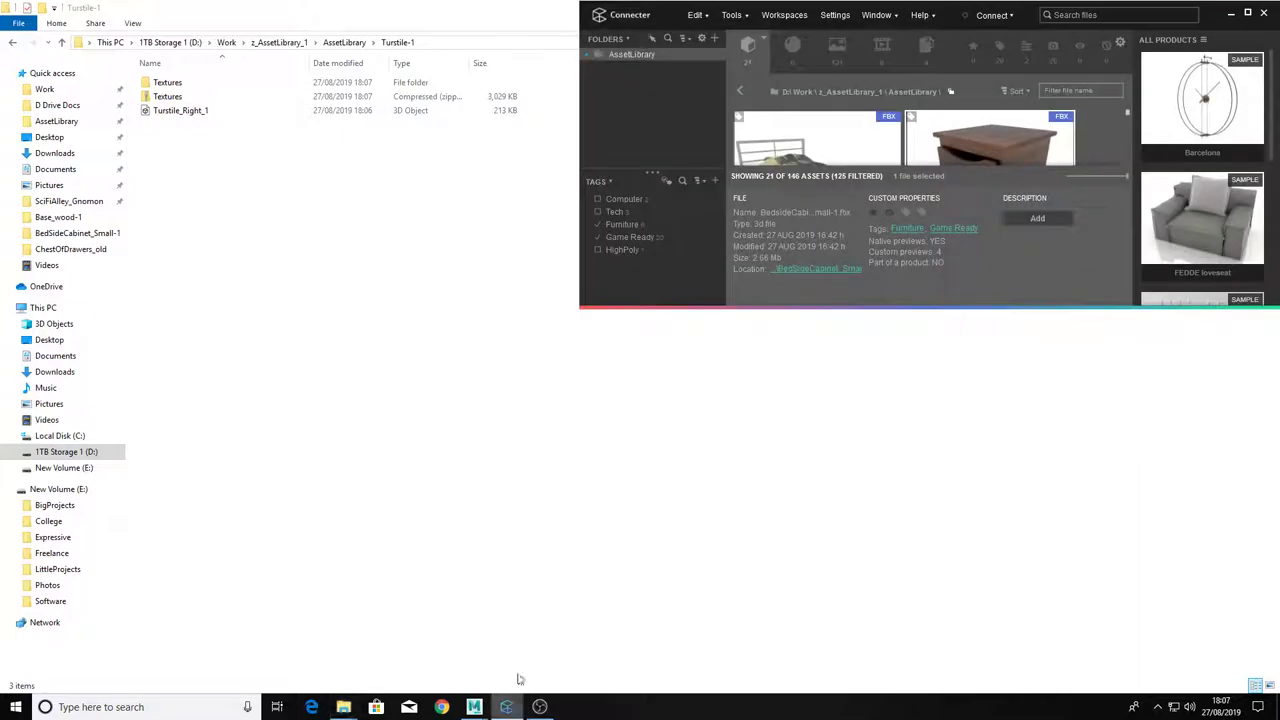
pyautogui.click(1250, 13)
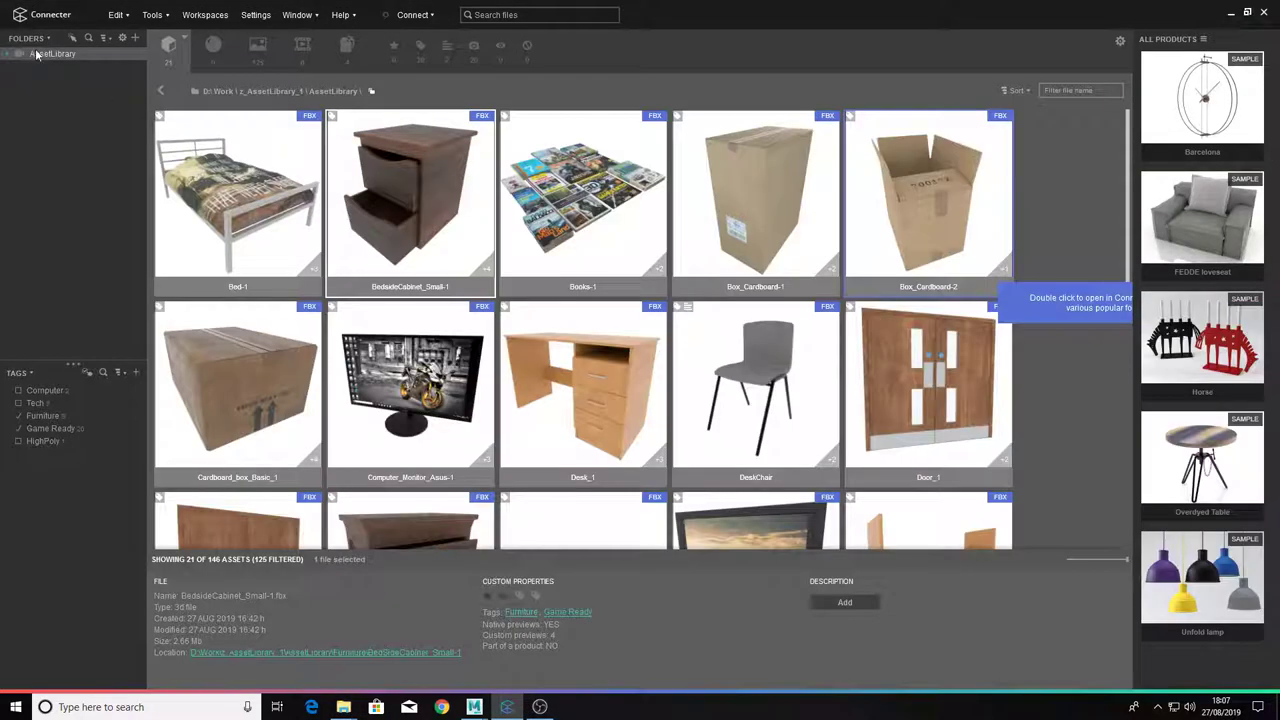
pyautogui.scroll(-5, 779, 150)
pyautogui.rightClick(628, 290)
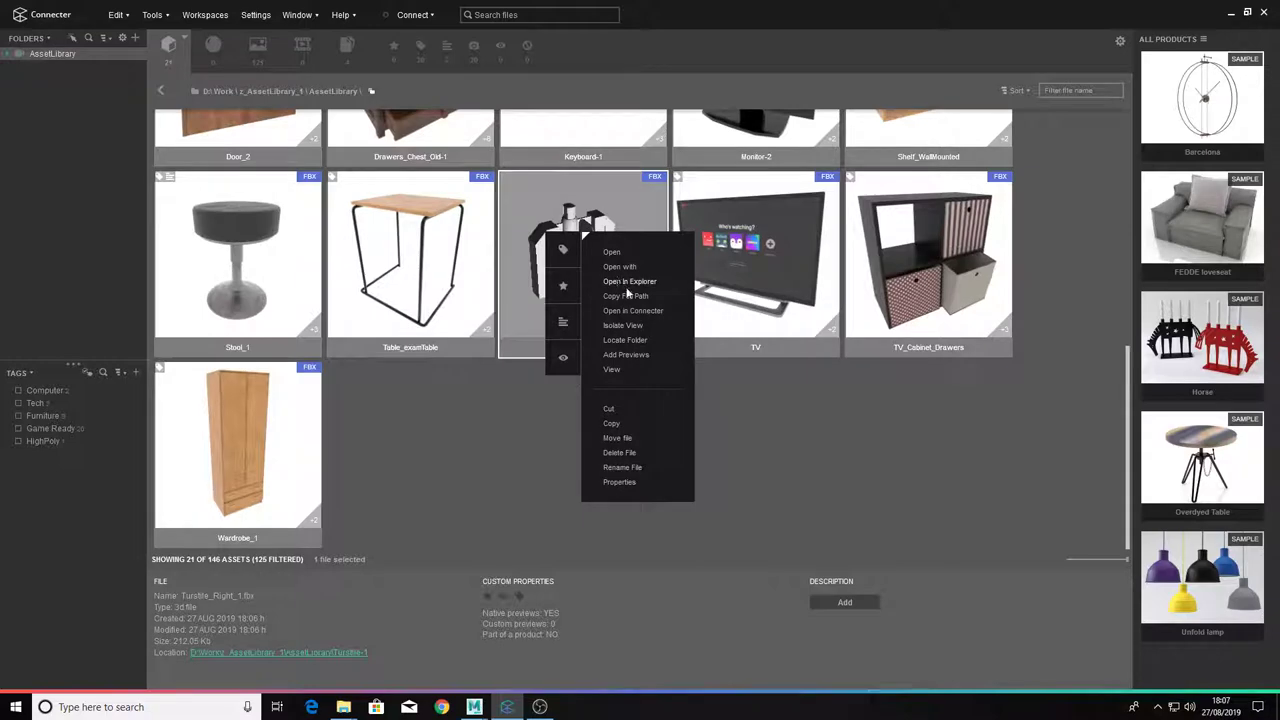
pyautogui.click(632, 348)
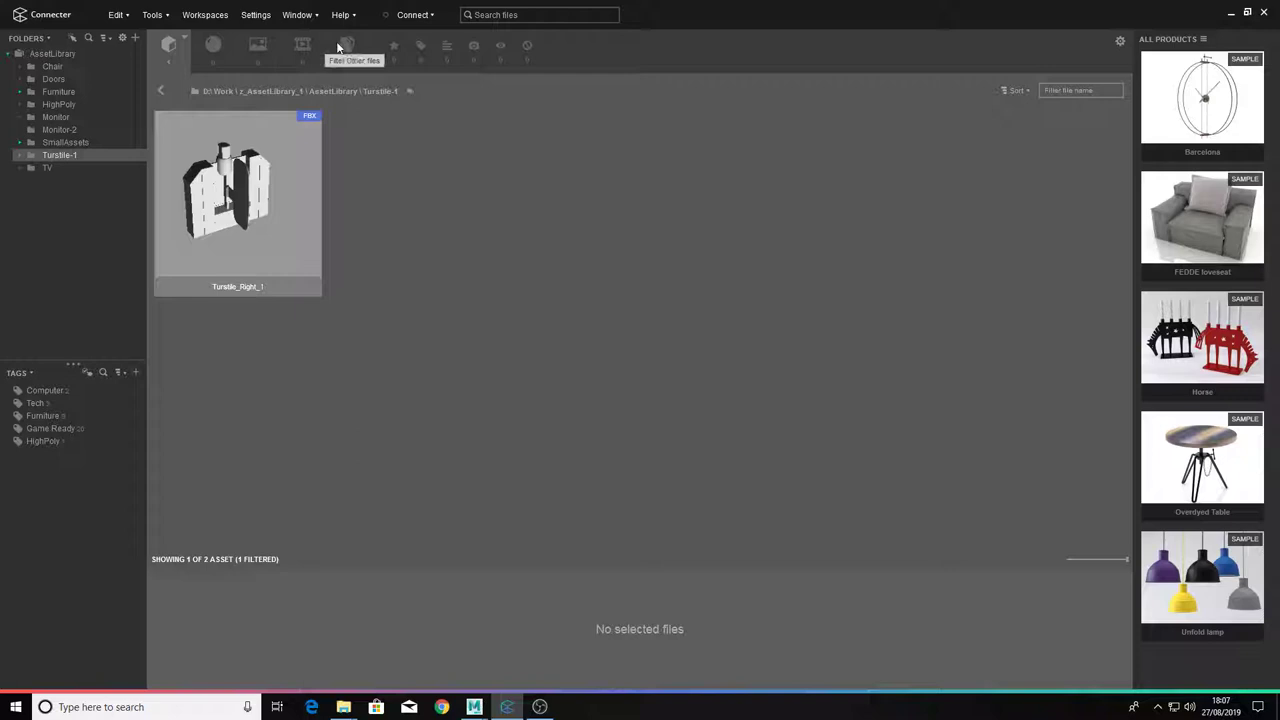
# Inspect the Turstile-1 folder's zip and subfolder texture images using the file-type filters, and return to showing only 3D files.
pyautogui.click(343, 47)
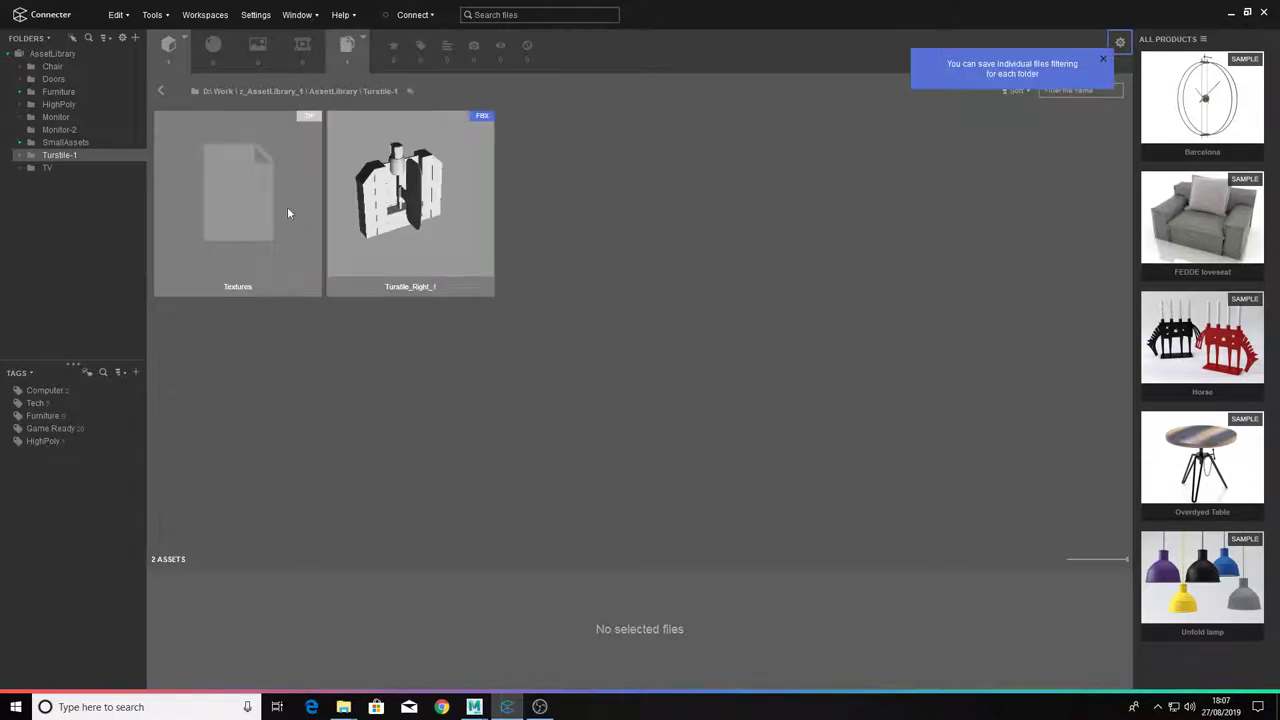
pyautogui.click(410, 93)
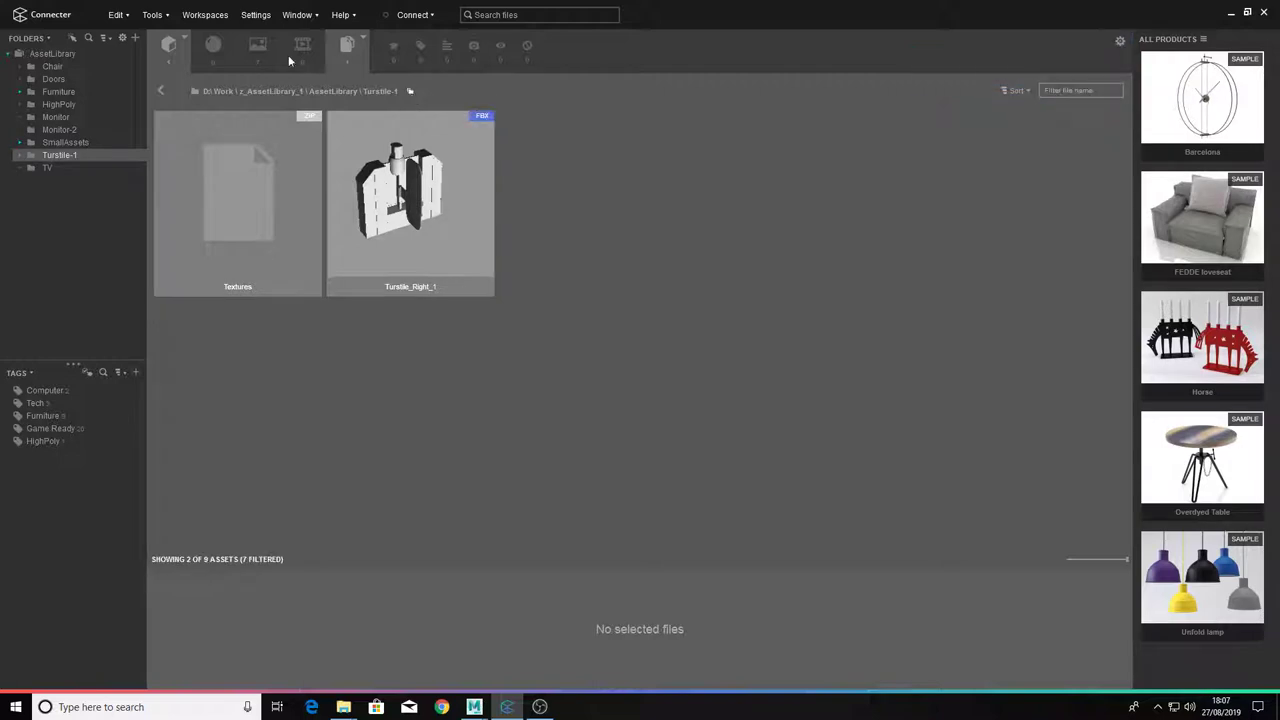
pyautogui.click(259, 44)
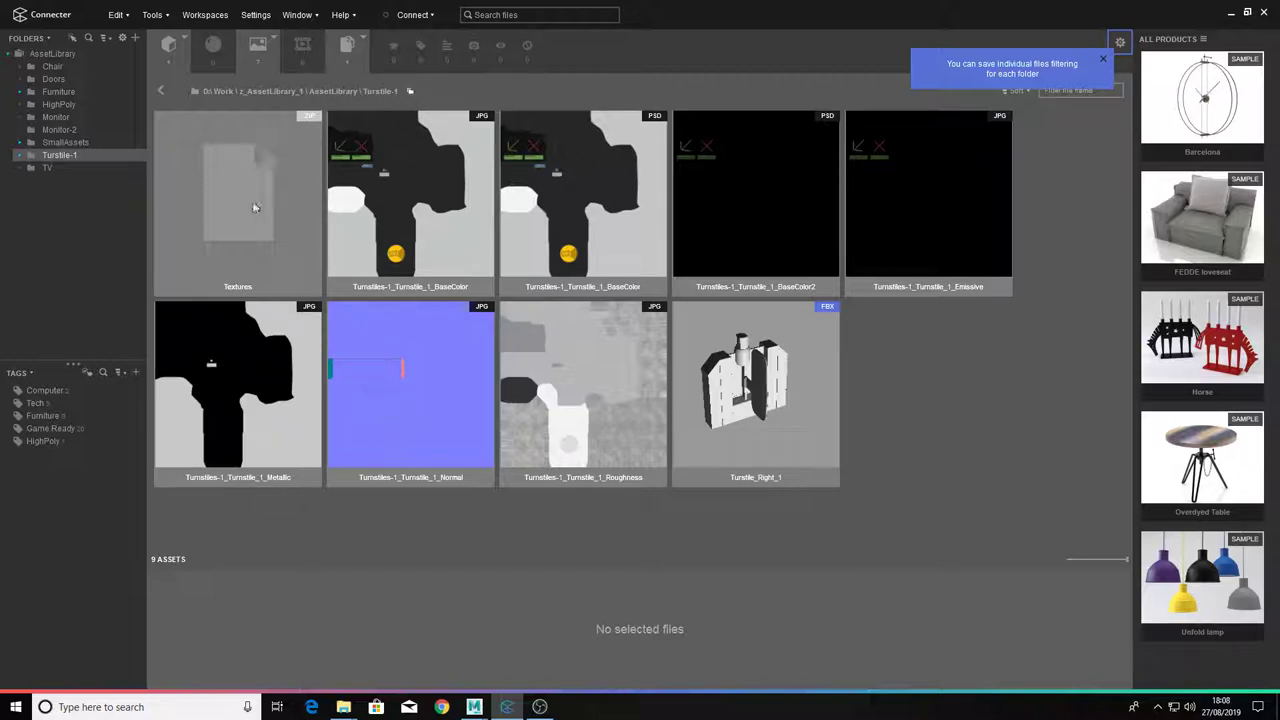
pyautogui.click(409, 93)
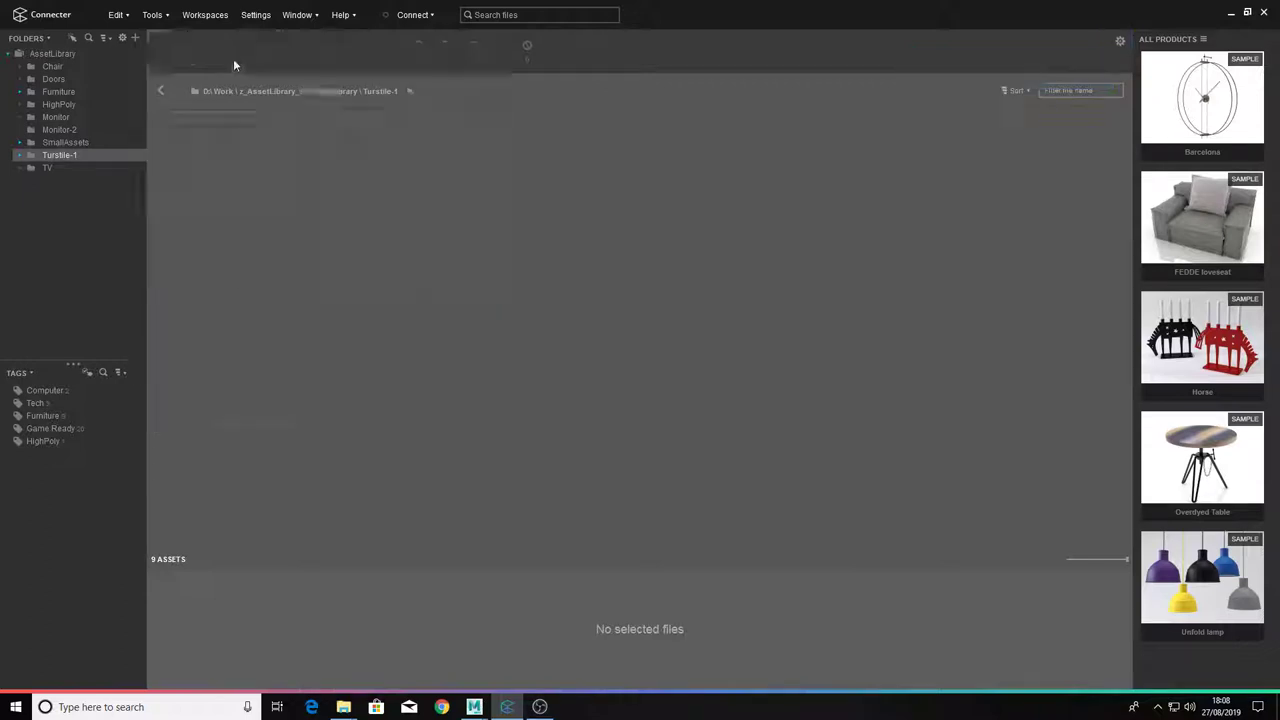
pyautogui.click(343, 63)
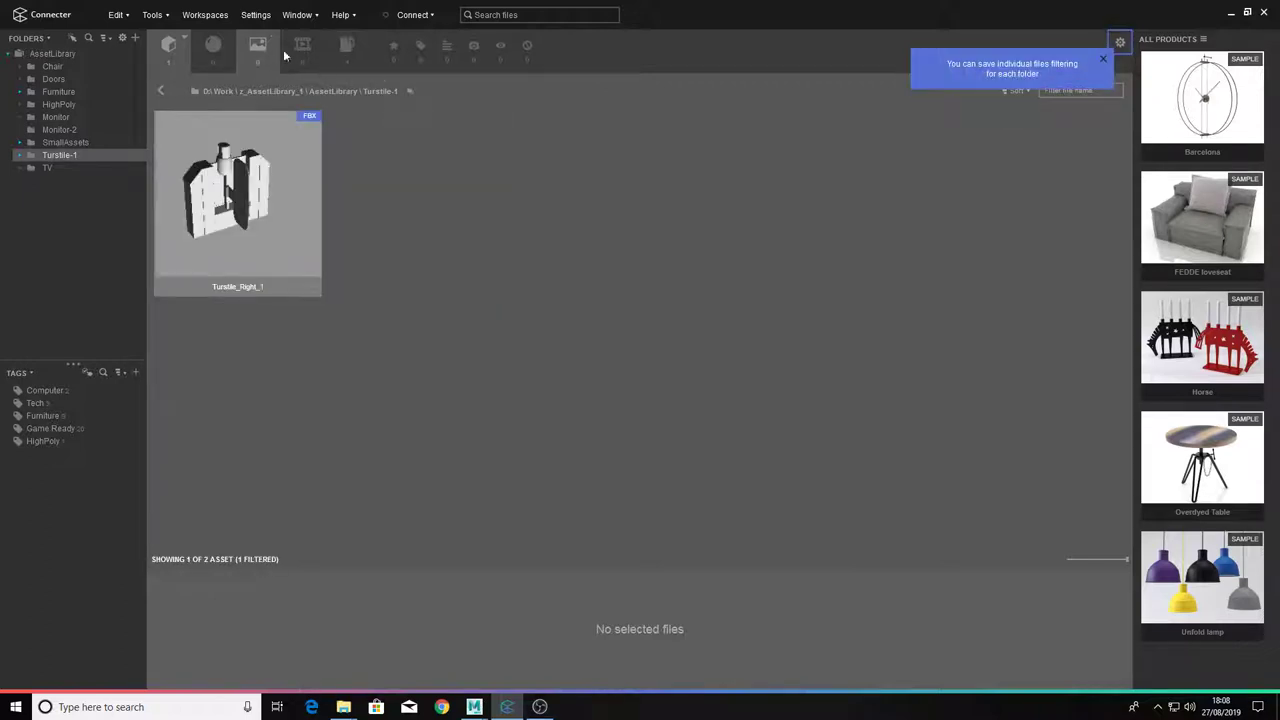
# Open the Turstile_Right_1 asset in the 3D preview, inspect it, and close the preview.
pyautogui.doubleClick(256, 210)
pyautogui.moveTo(672, 338)
pyautogui.mouseDown()
pyautogui.moveTo(715, 244)
pyautogui.moveTo(684, 331)
pyautogui.moveTo(635, 298)
pyautogui.moveTo(691, 328)
pyautogui.moveTo(626, 357)
pyautogui.moveTo(769, 311)
pyautogui.moveTo(706, 354)
pyautogui.moveTo(677, 340)
pyautogui.mouseUp()
pyautogui.click(1011, 204)
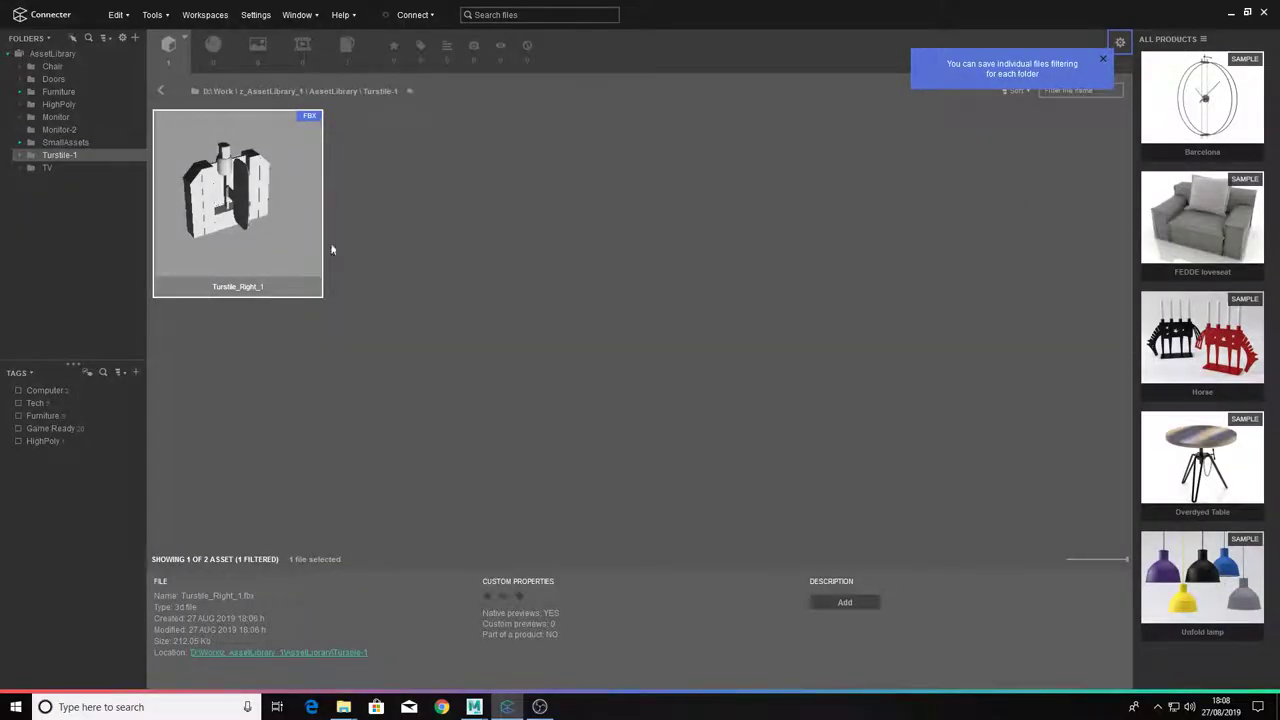
# Switch to Maya to view the textured turnstile for comparison, and return to Connecter.
pyautogui.moveTo(478, 707)
pyautogui.click(540, 645)
pyautogui.click(510, 707)
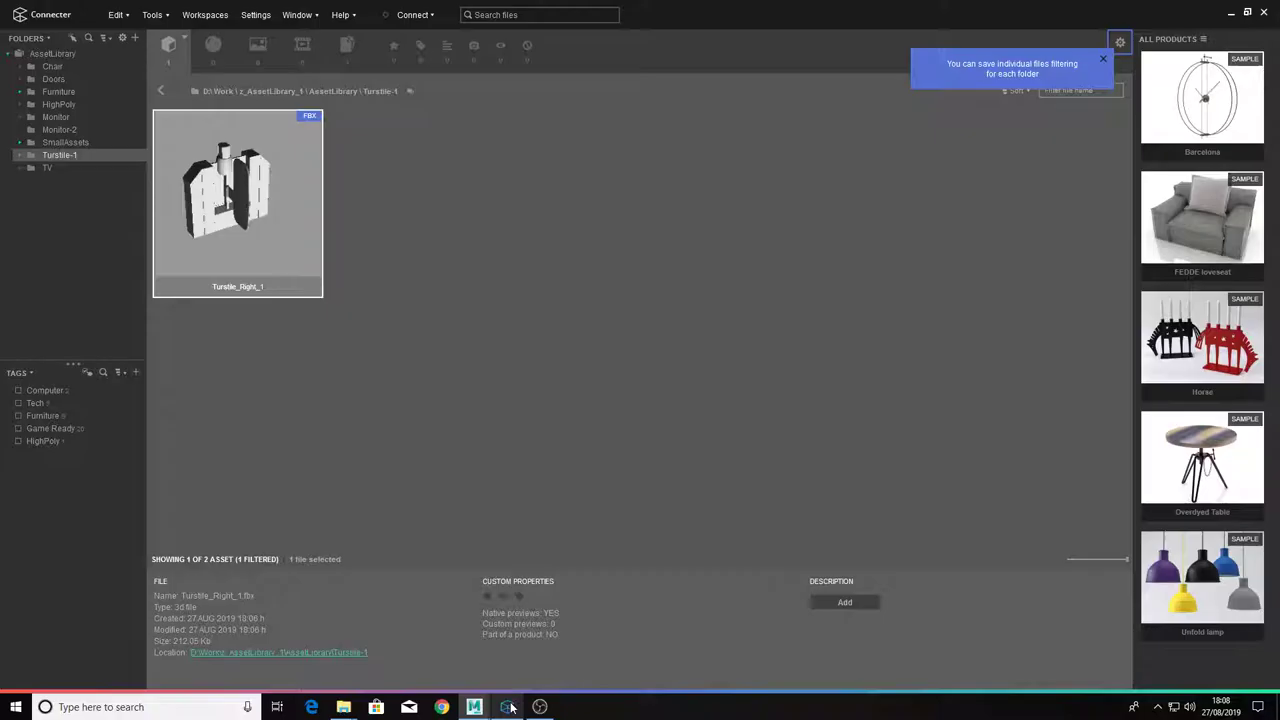
pyautogui.click(1232, 15)
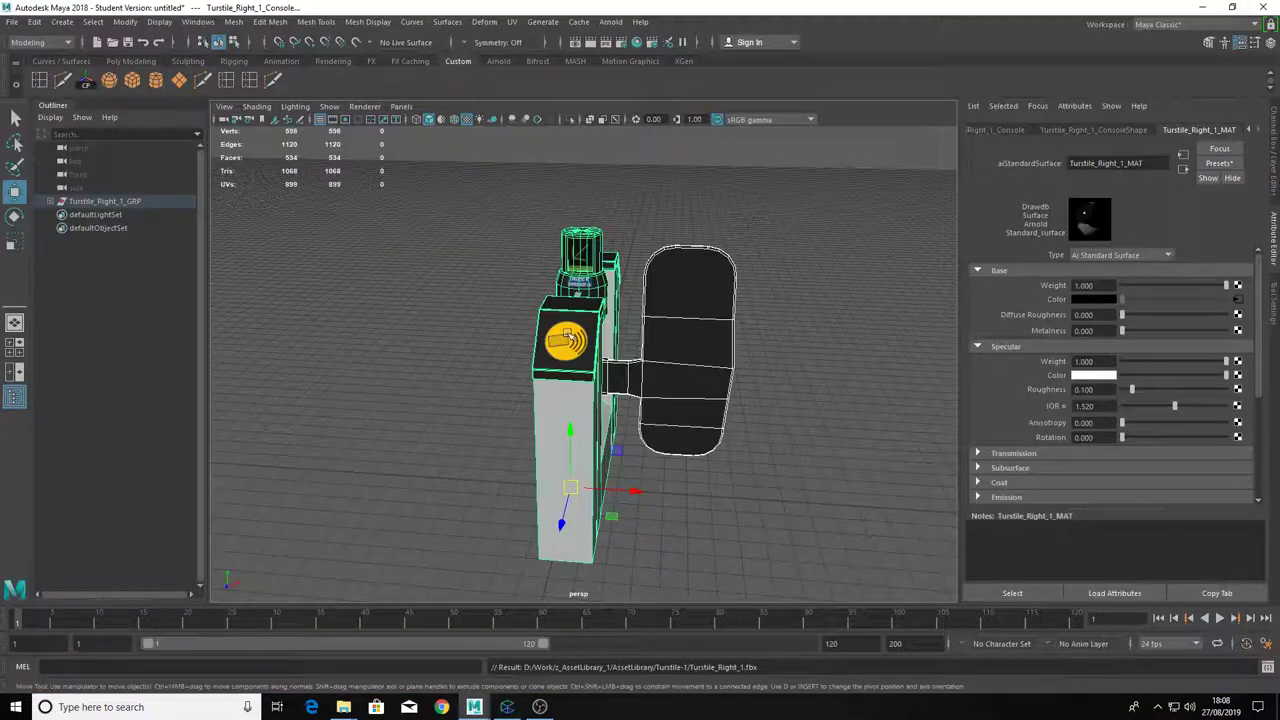
pyautogui.click(698, 338)
pyautogui.moveTo(391, 197); pyautogui.dragTo(701, 505)
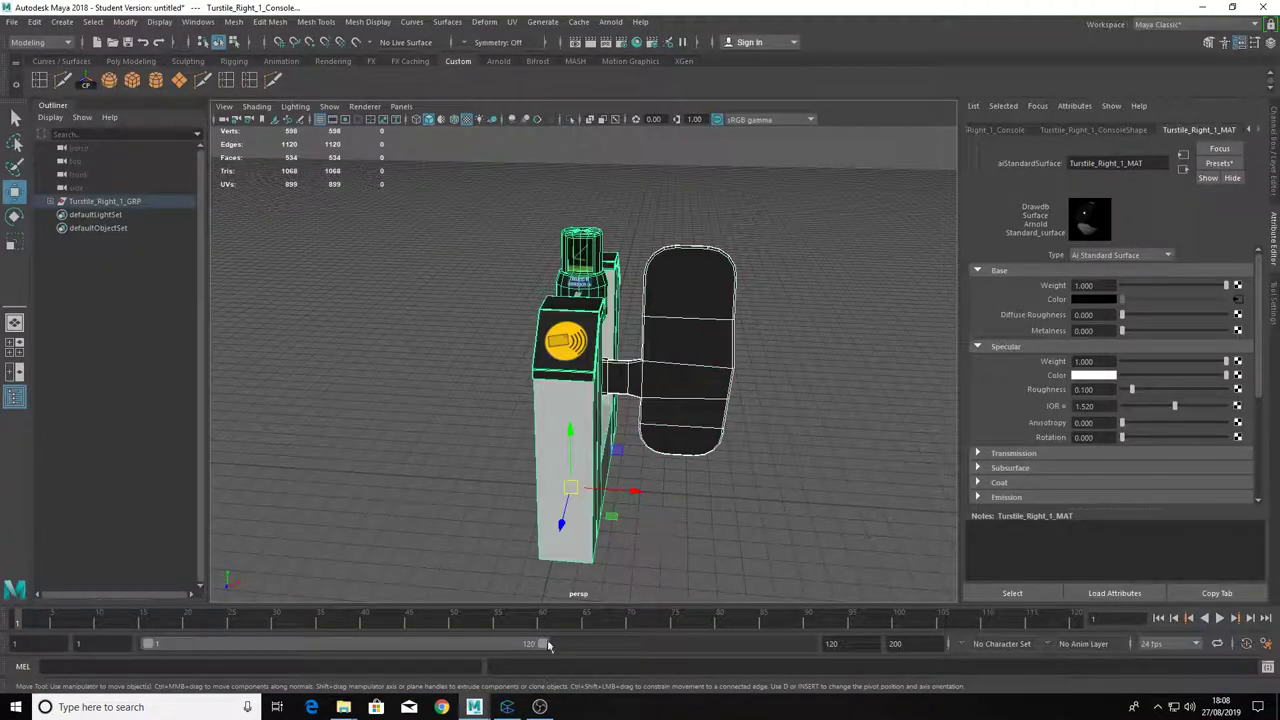
pyautogui.click(508, 707)
pyautogui.hotkey('alt', 'Tab')
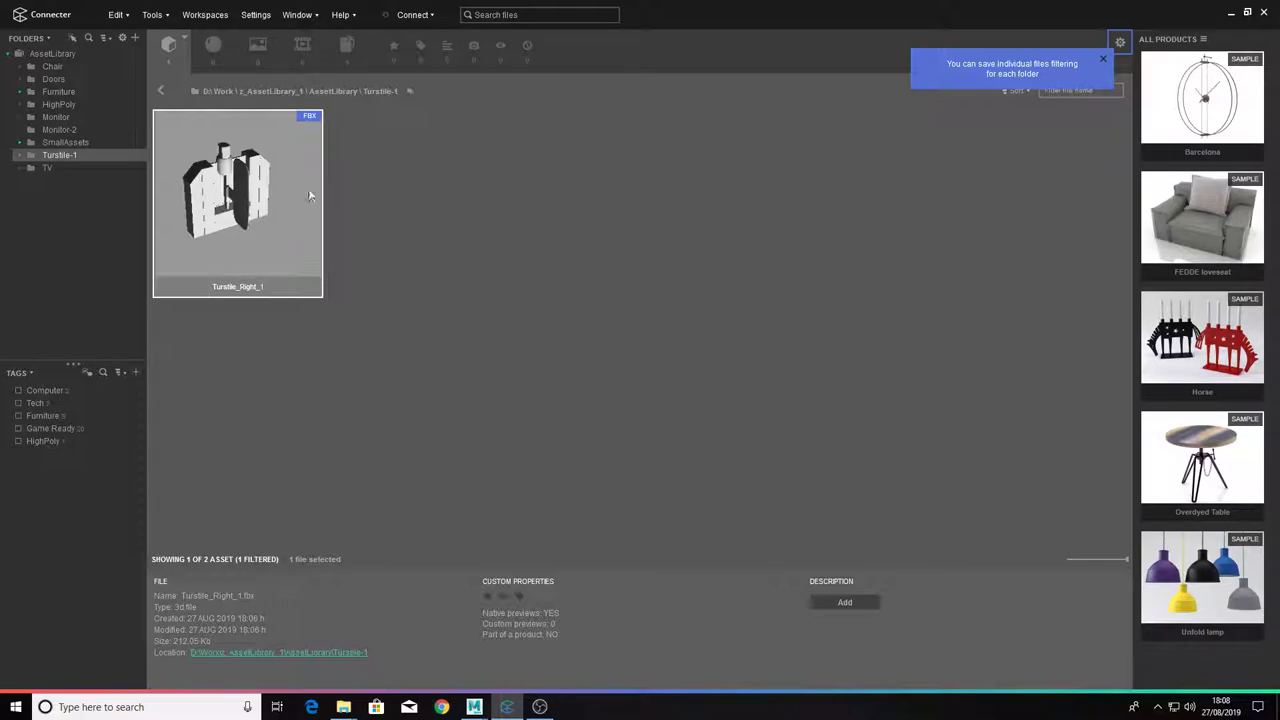
# Rotate the Turstile_Right_1 model in the 3D preview to examine its shading, close it, and switch to Maya.
pyautogui.doubleClick(263, 207)
pyautogui.moveTo(473, 271); pyautogui.dragTo(609, 345)
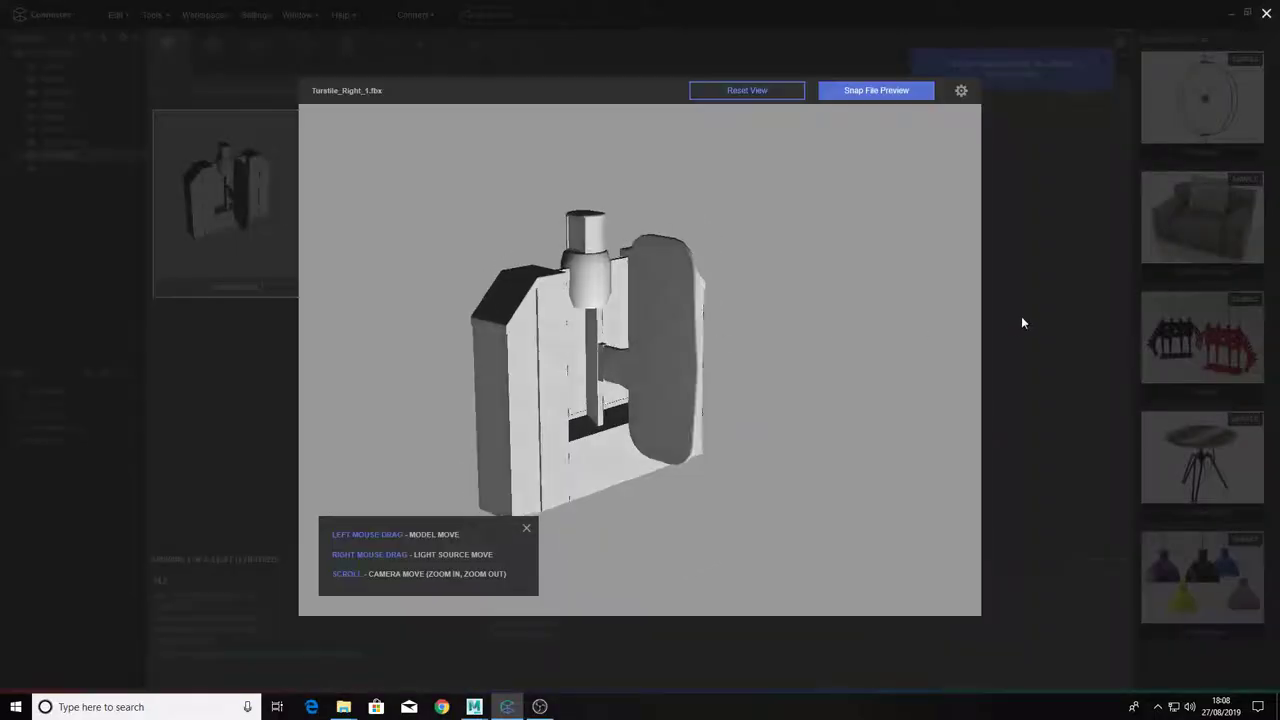
pyautogui.click(1021, 316)
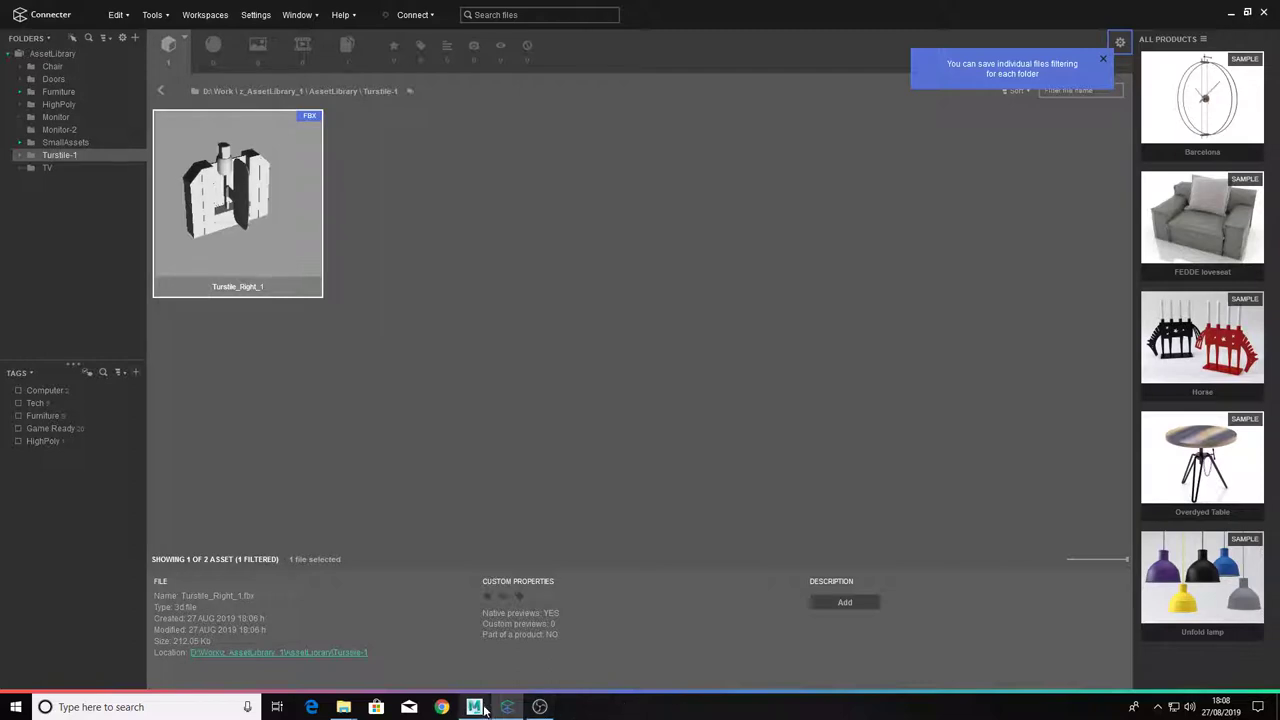
pyautogui.moveTo(474, 707)
pyautogui.click(557, 650)
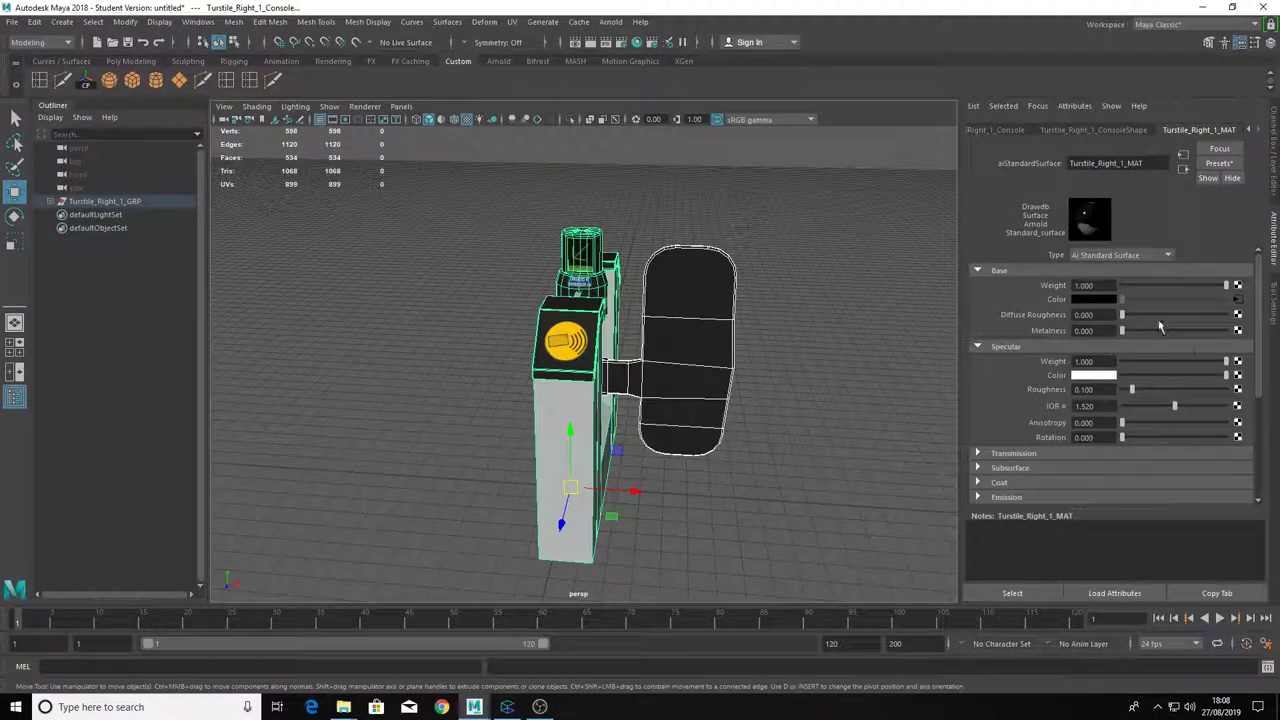
# Connect Turnstiles-1_Turnstile_1_Roughness.jpg as a file texture to the turnstile material's specular roughness, with its color space set to Raw.
pyautogui.click(1238, 389)
pyautogui.click(572, 348)
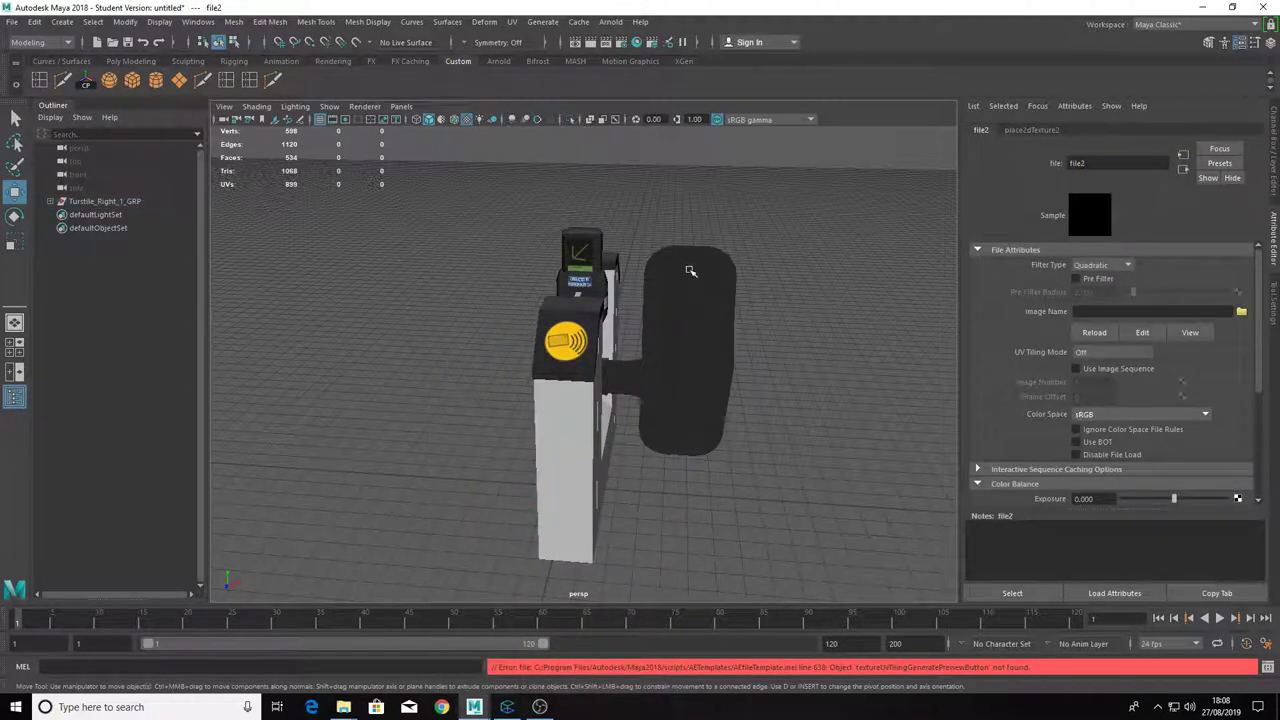
pyautogui.click(1240, 313)
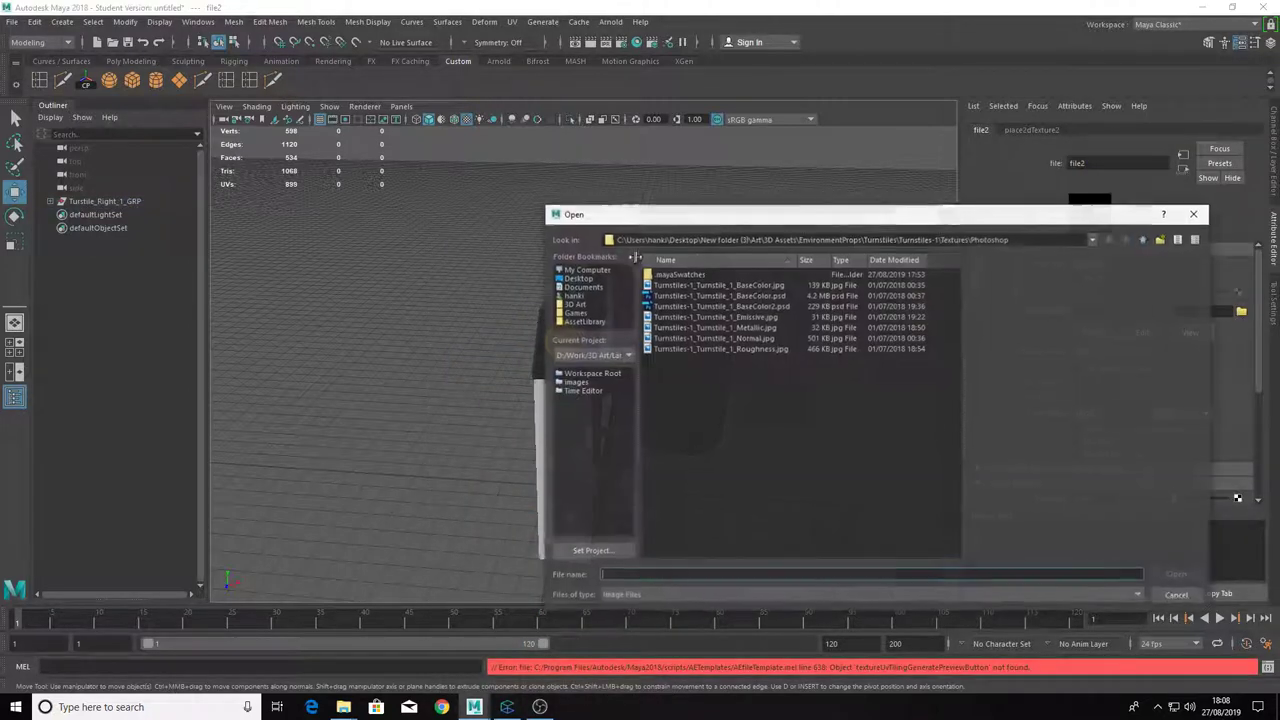
pyautogui.click(732, 348)
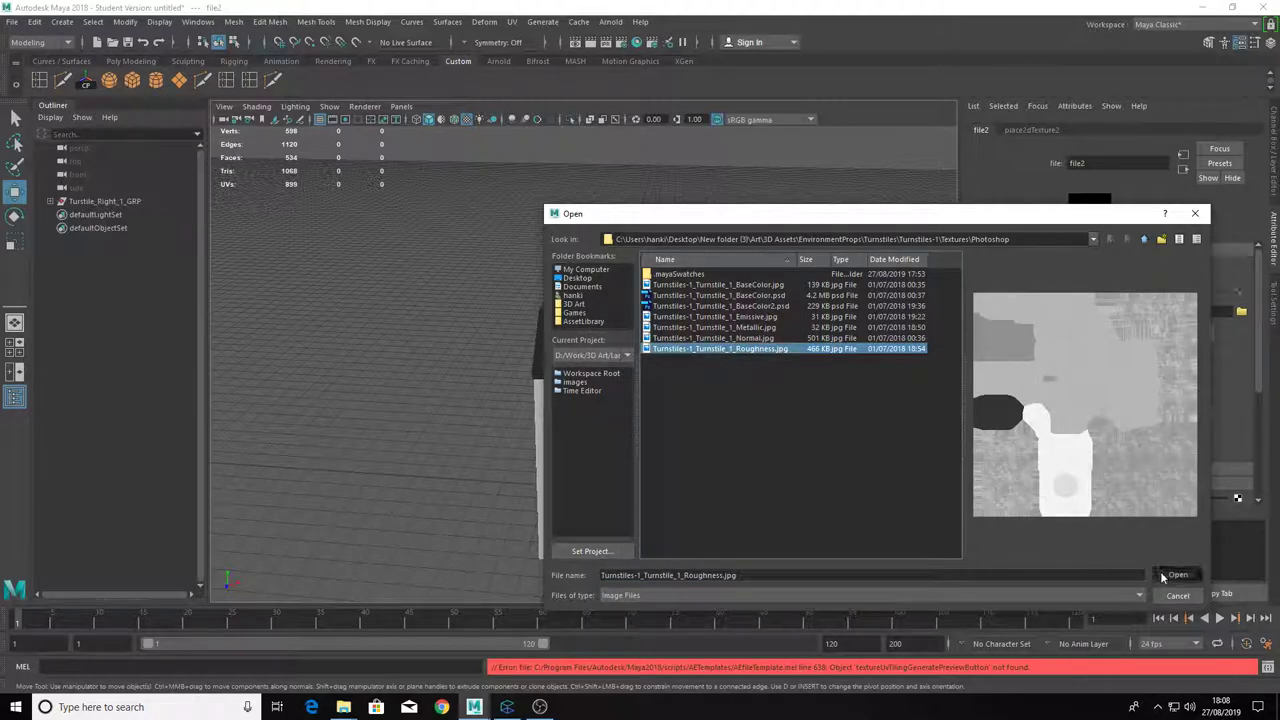
pyautogui.click(1176, 575)
pyautogui.click(1140, 414)
pyautogui.click(1098, 447)
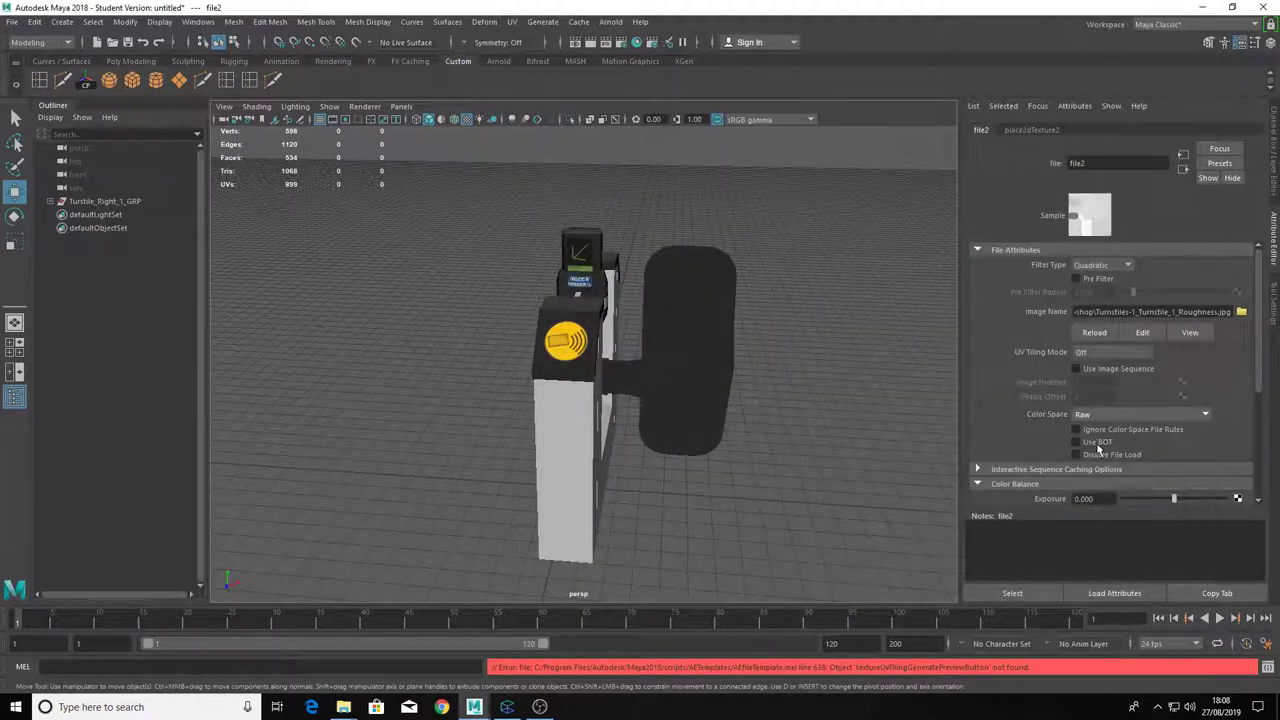
pyautogui.scroll(-4, 1098, 448)
pyautogui.click(1183, 169)
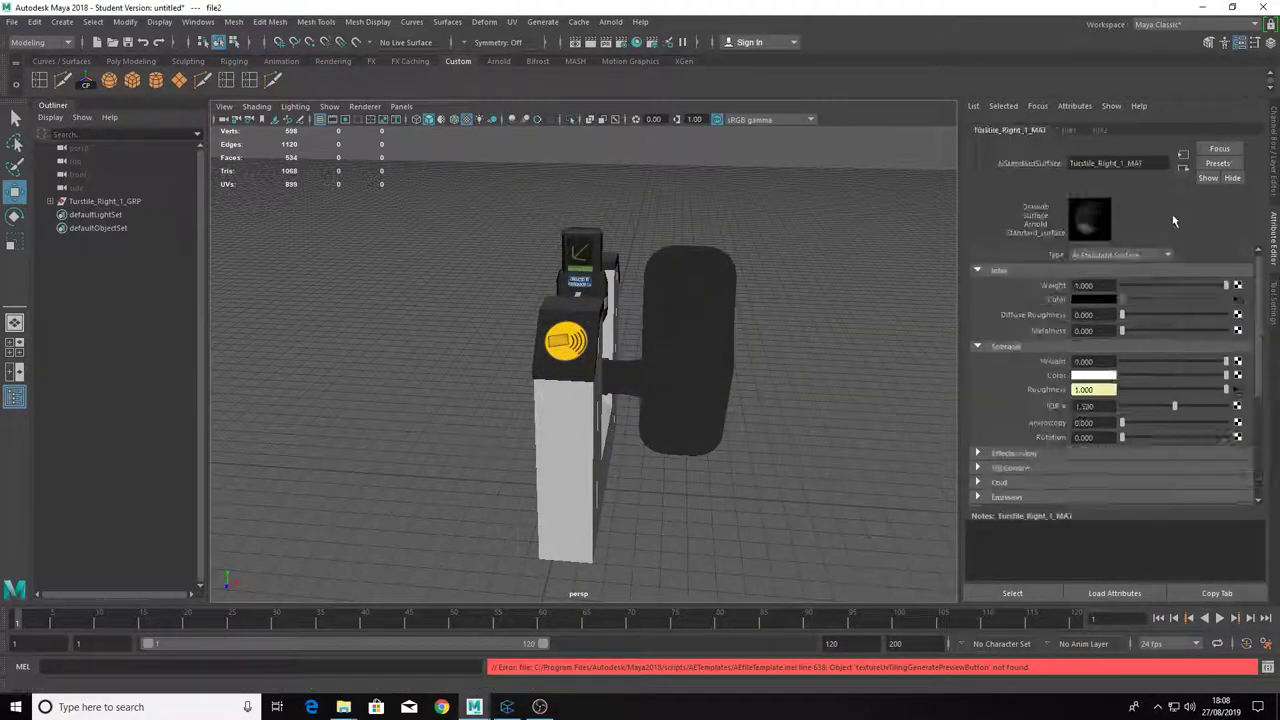
# Connect Turnstiles-1_Turnstile_1_Metallic.jpg as a file texture to the material's metalness, with Alpha Is Luminance enabled.
pyautogui.click(1237, 334)
pyautogui.click(560, 352)
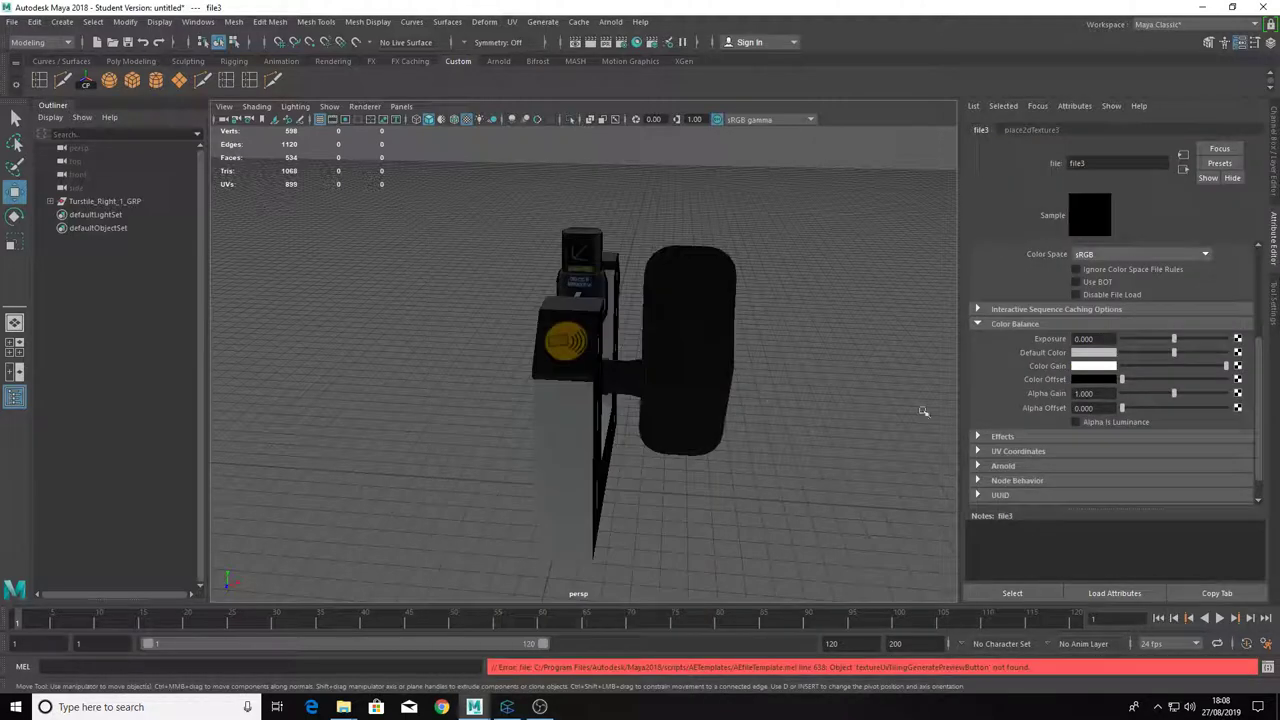
pyautogui.scroll(3, 1190, 325)
pyautogui.click(1241, 272)
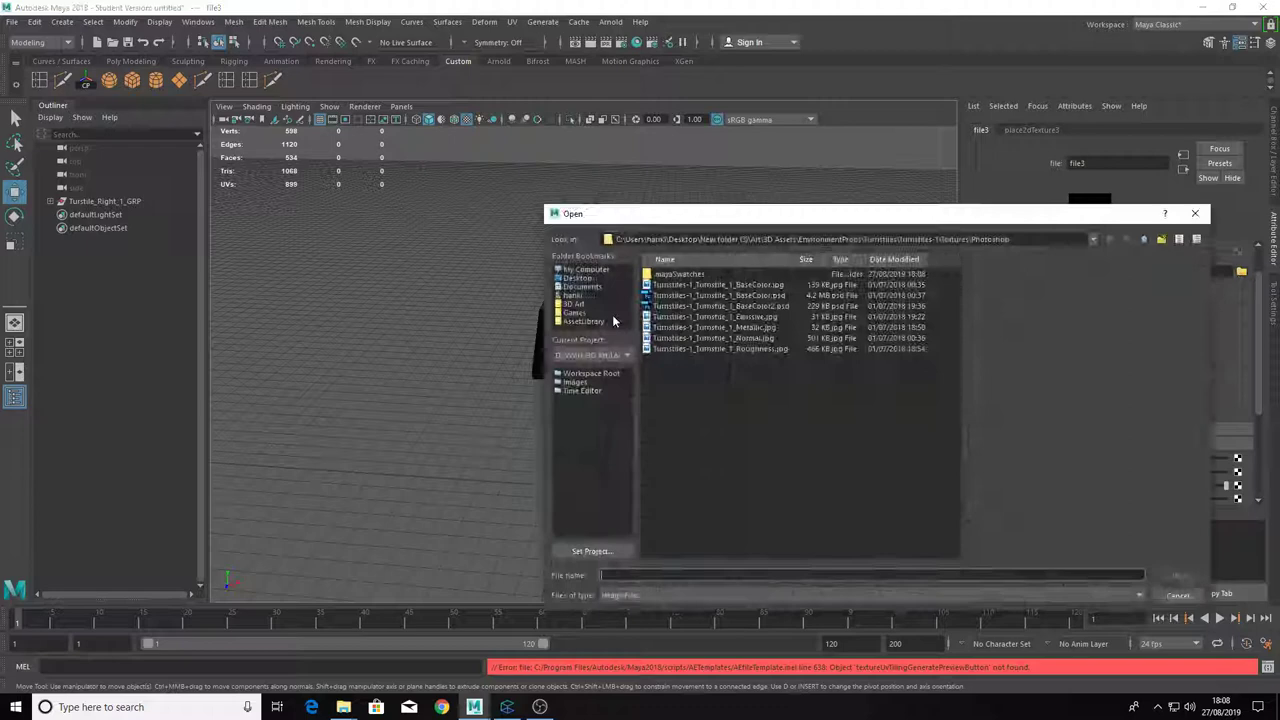
pyautogui.click(752, 328)
pyautogui.click(1177, 575)
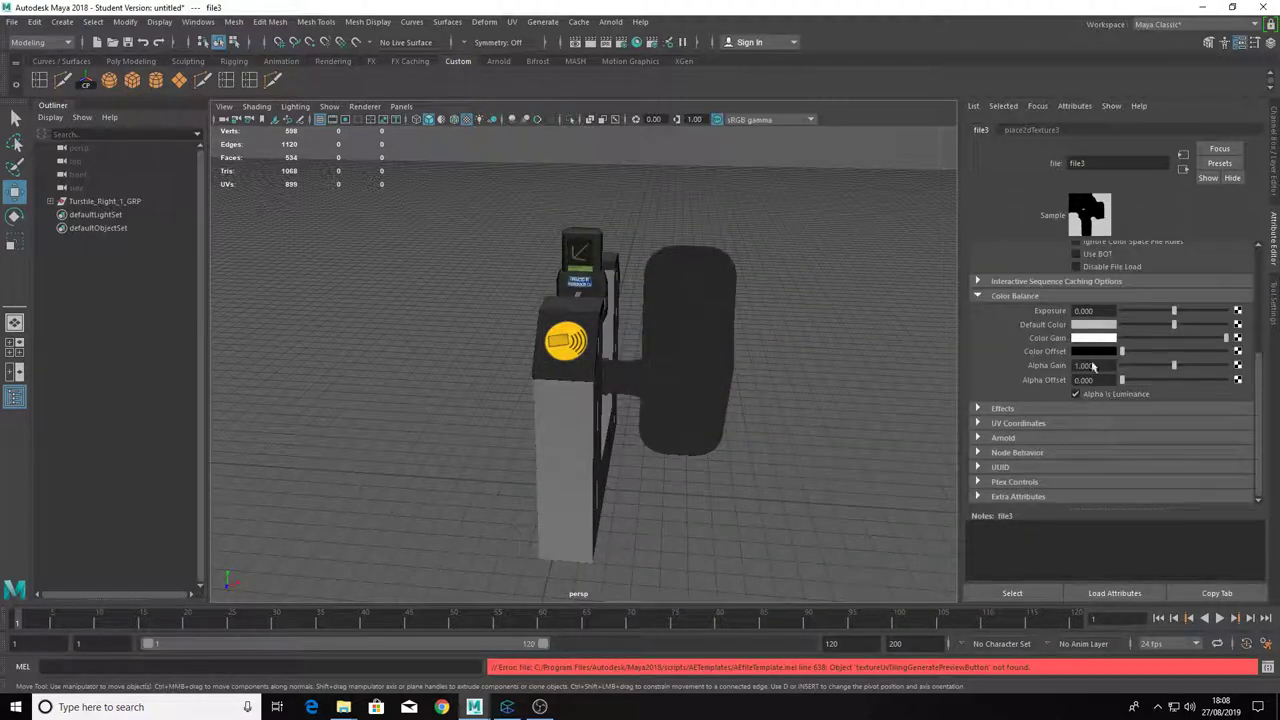
pyautogui.click(1183, 168)
# Add a file texture to the material's bump mapping and set the bump node to be used as Tangent Space Normals.
pyautogui.scroll(-3, 1159, 389)
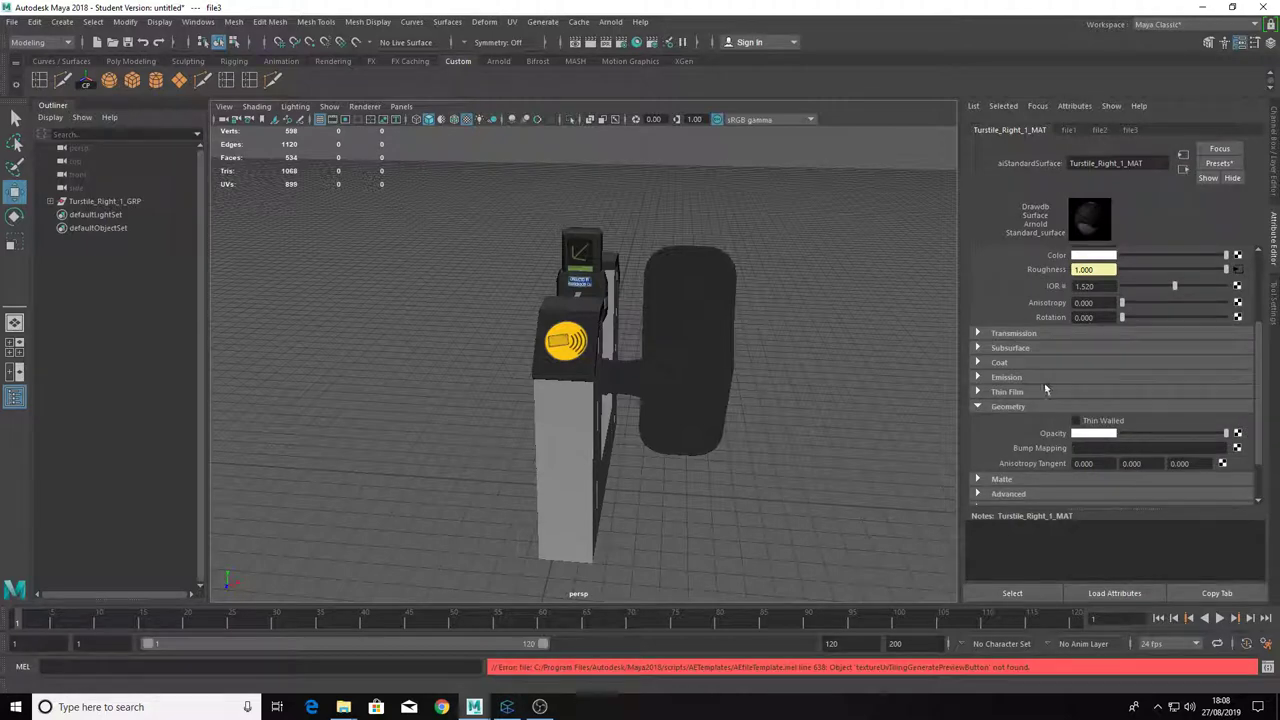
pyautogui.scroll(-1, 1046, 389)
pyautogui.click(1237, 407)
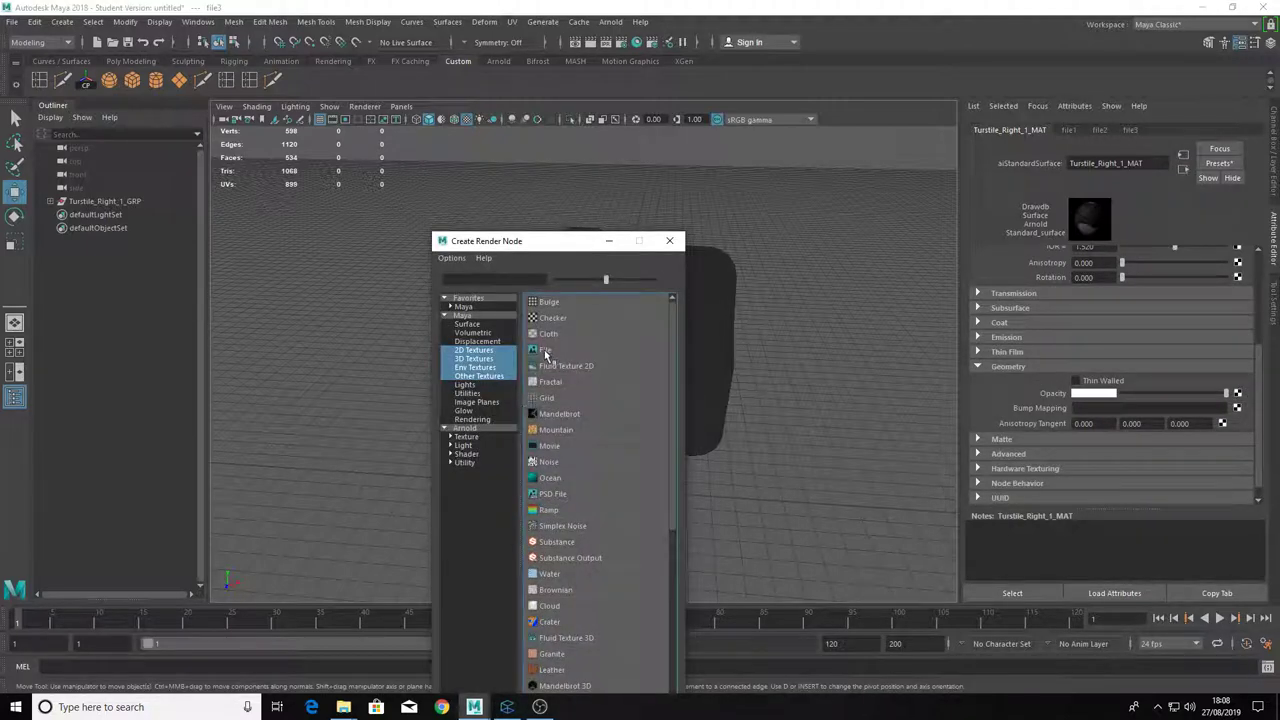
pyautogui.click(542, 352)
pyautogui.click(1100, 294)
pyautogui.click(1108, 322)
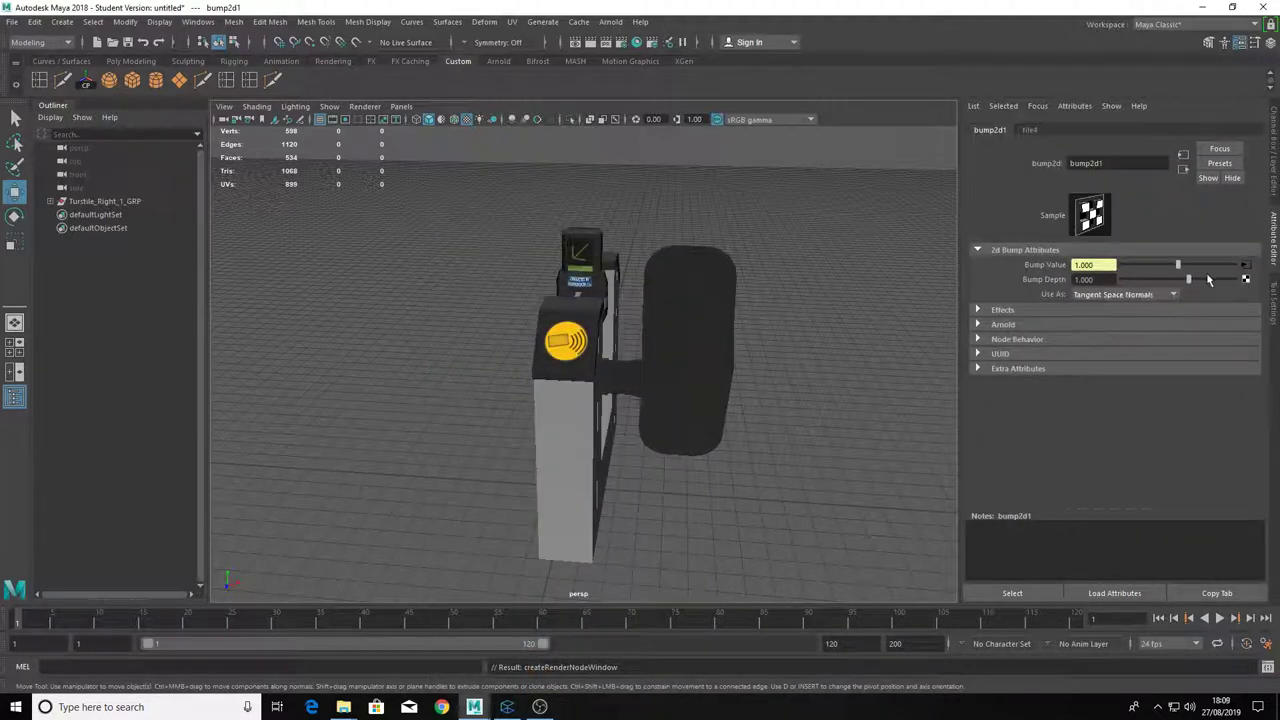
# Load Turnstiles-1_Turnstile_1_Normal.jpg into the bump file texture, set its color space to Raw, and return to the Turstile_Right_1_MAT material.
pyautogui.click(1245, 265)
pyautogui.scroll(5, 1245, 270)
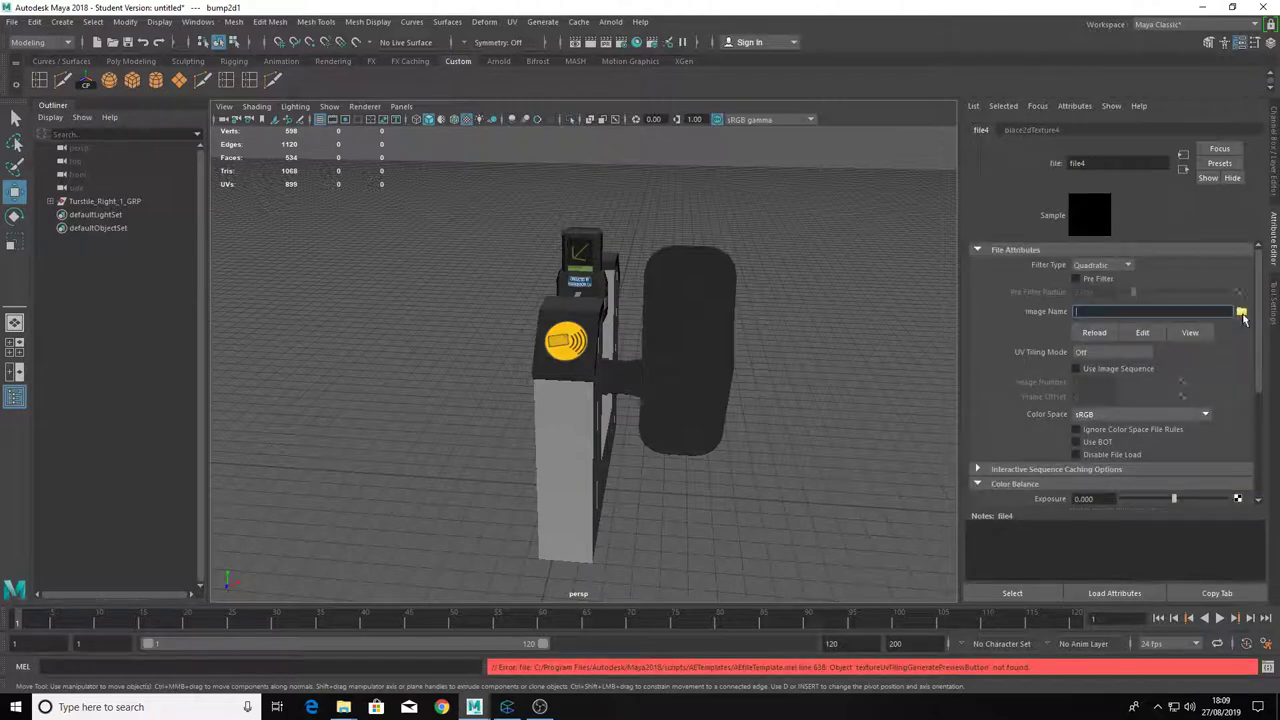
pyautogui.click(1241, 311)
pyautogui.click(719, 339)
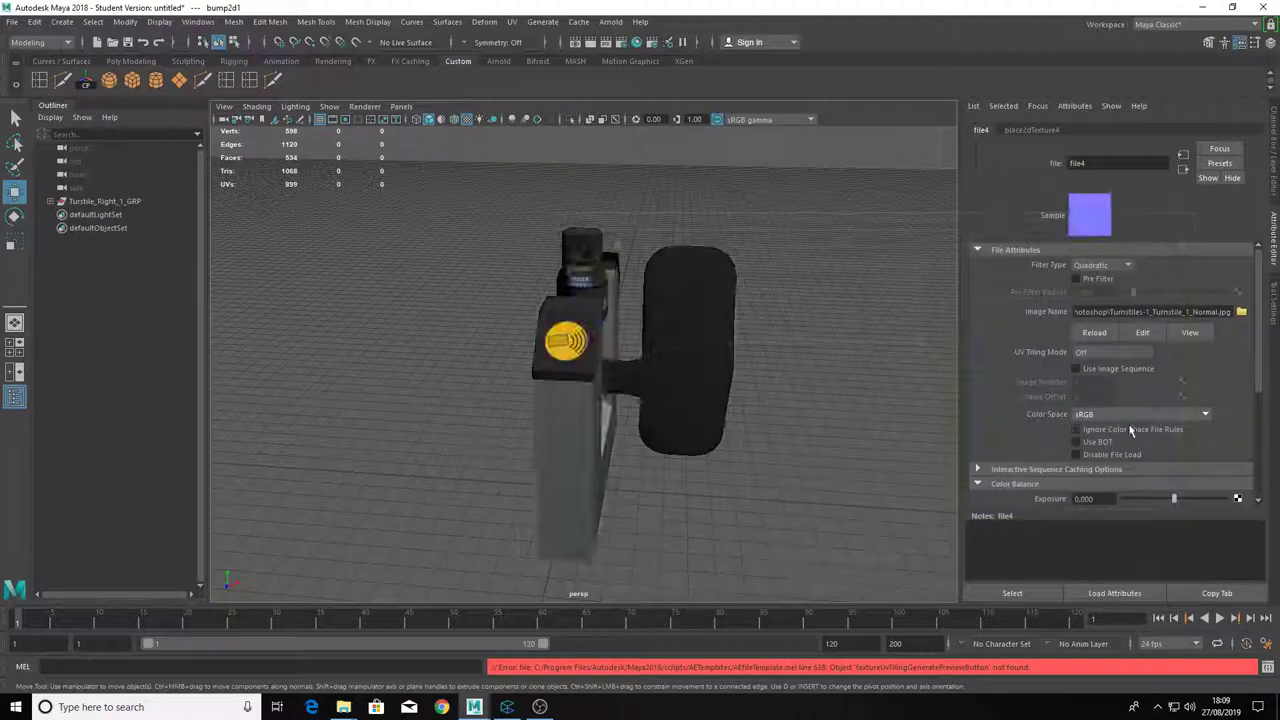
pyautogui.click(1128, 416)
pyautogui.click(1113, 452)
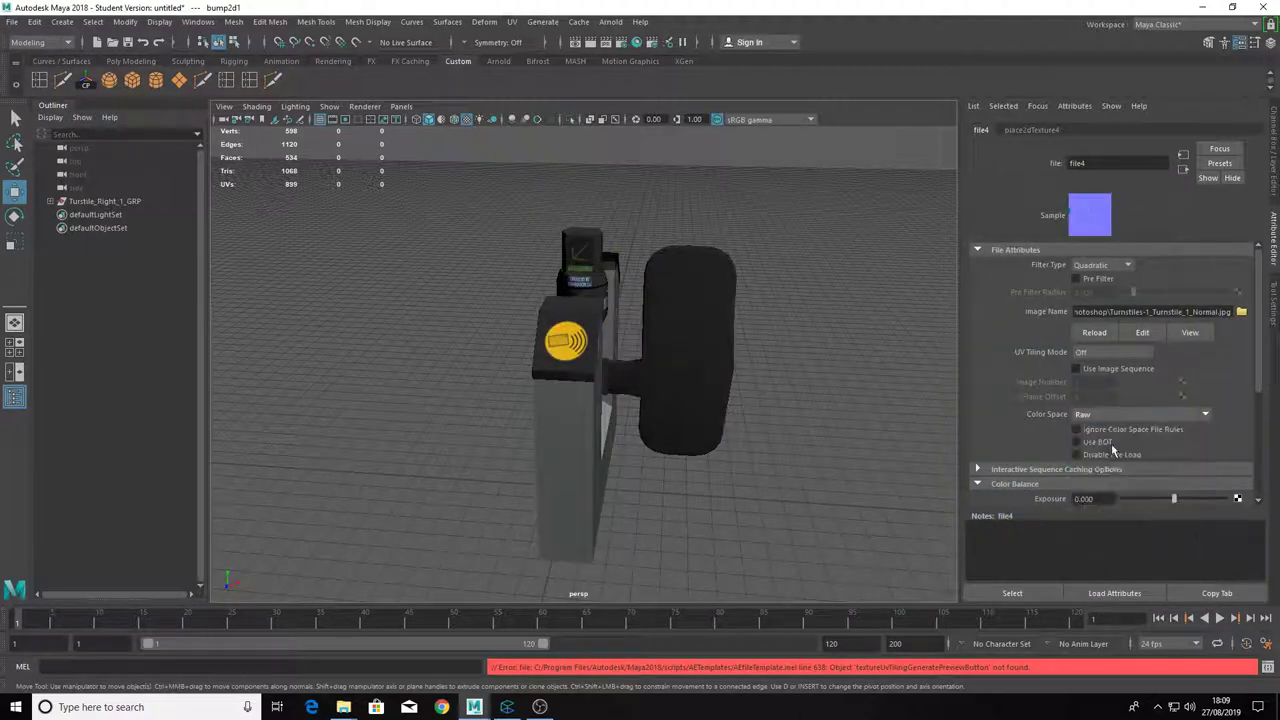
pyautogui.scroll(-2, 1113, 452)
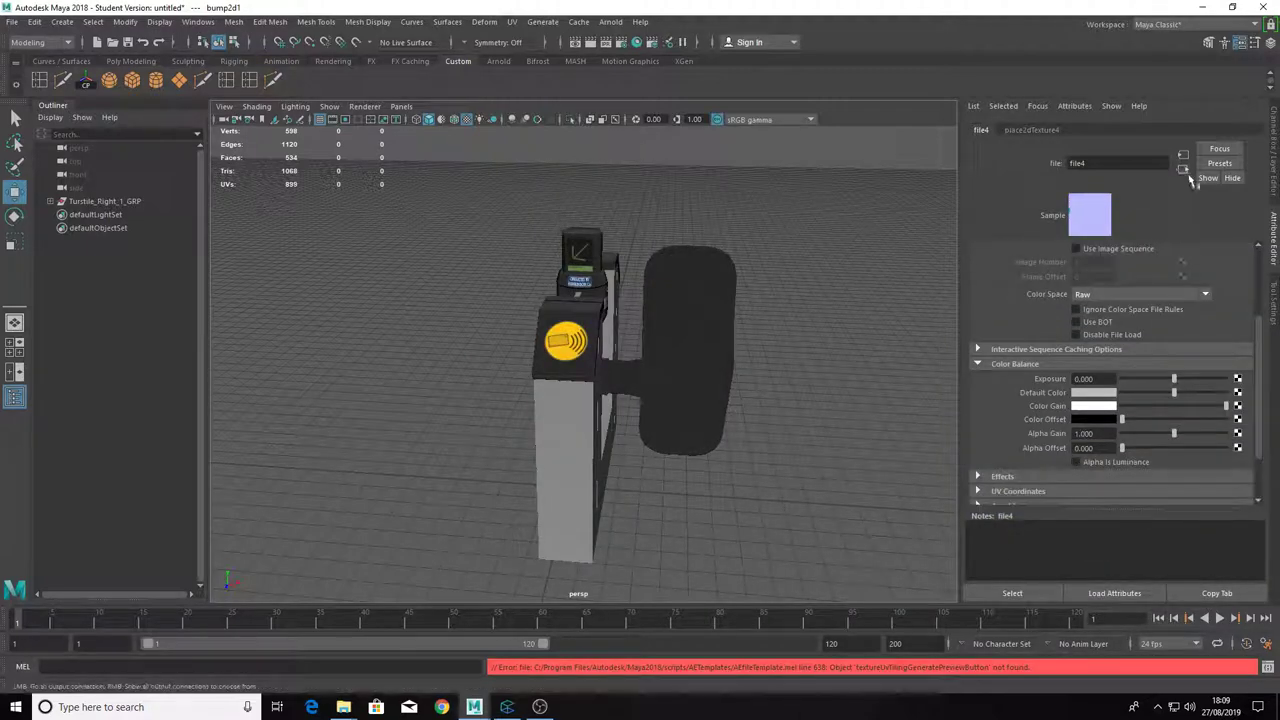
pyautogui.click(1183, 170)
pyautogui.click(1183, 170)
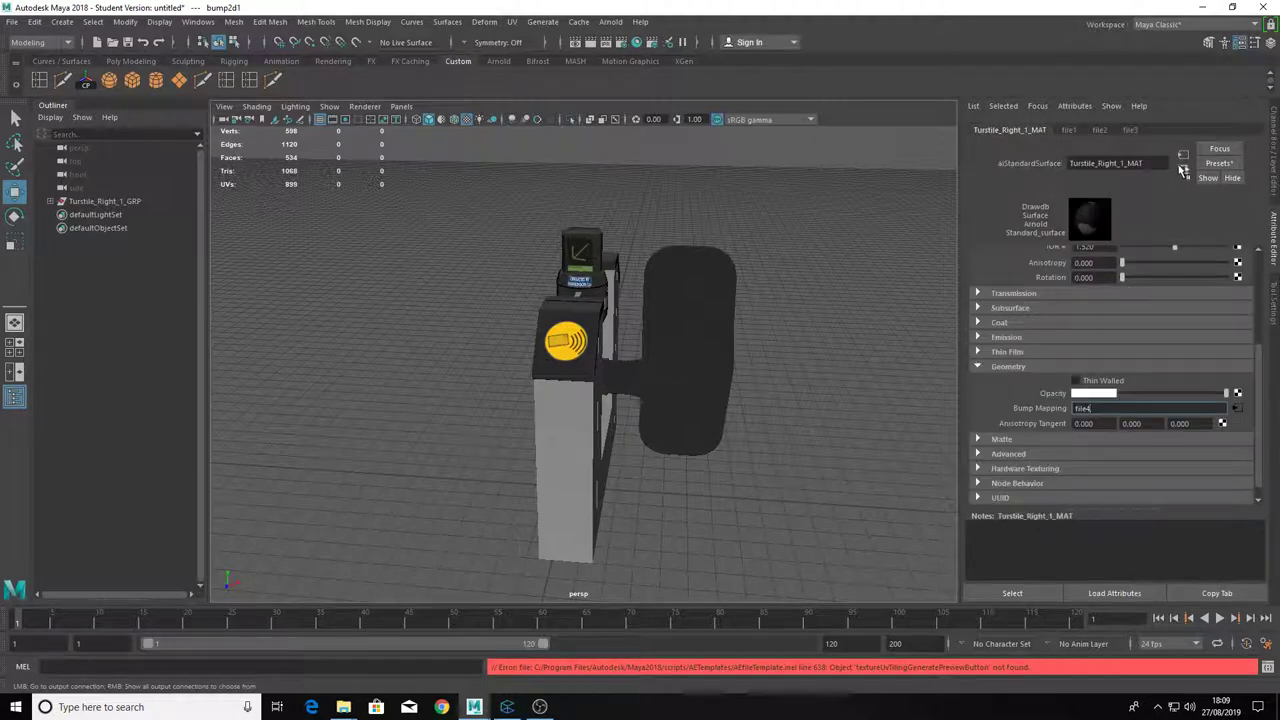
# Connect a new file texture to the emission weight of Turstile_Right_1_MAT.
pyautogui.scroll(2, 1189, 391)
pyautogui.click(1026, 406)
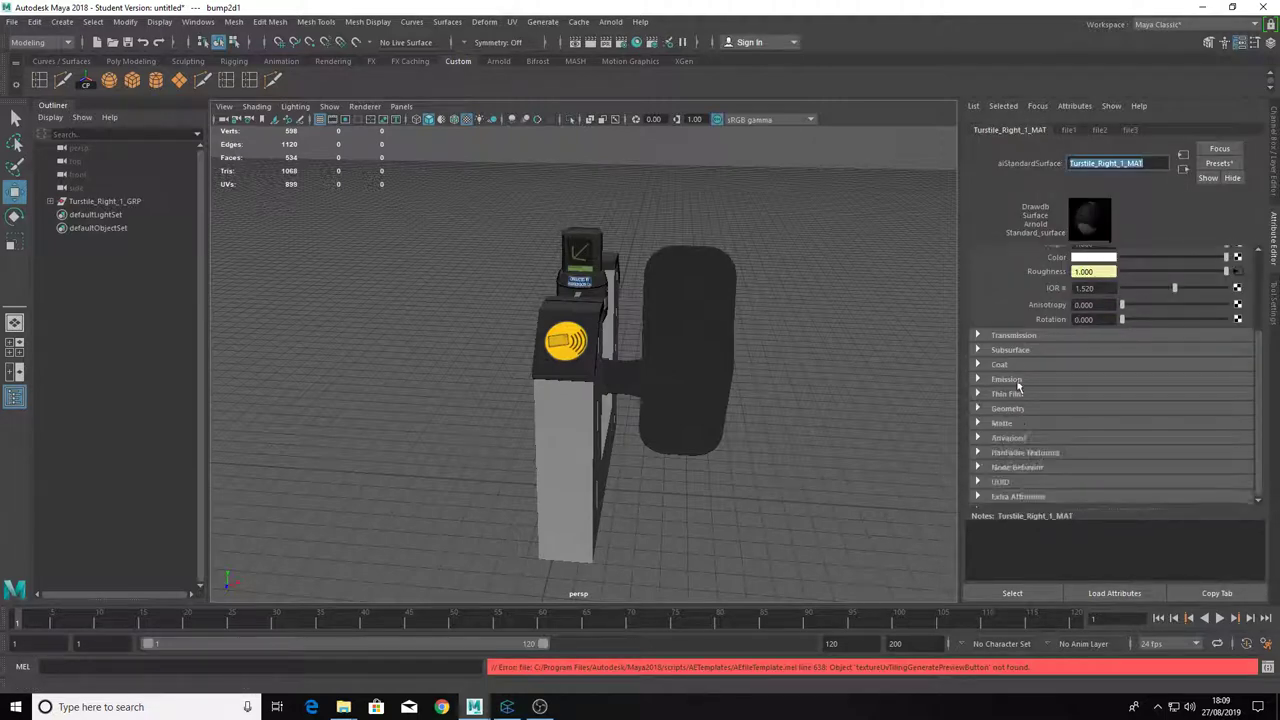
pyautogui.click(1016, 379)
pyautogui.click(1240, 393)
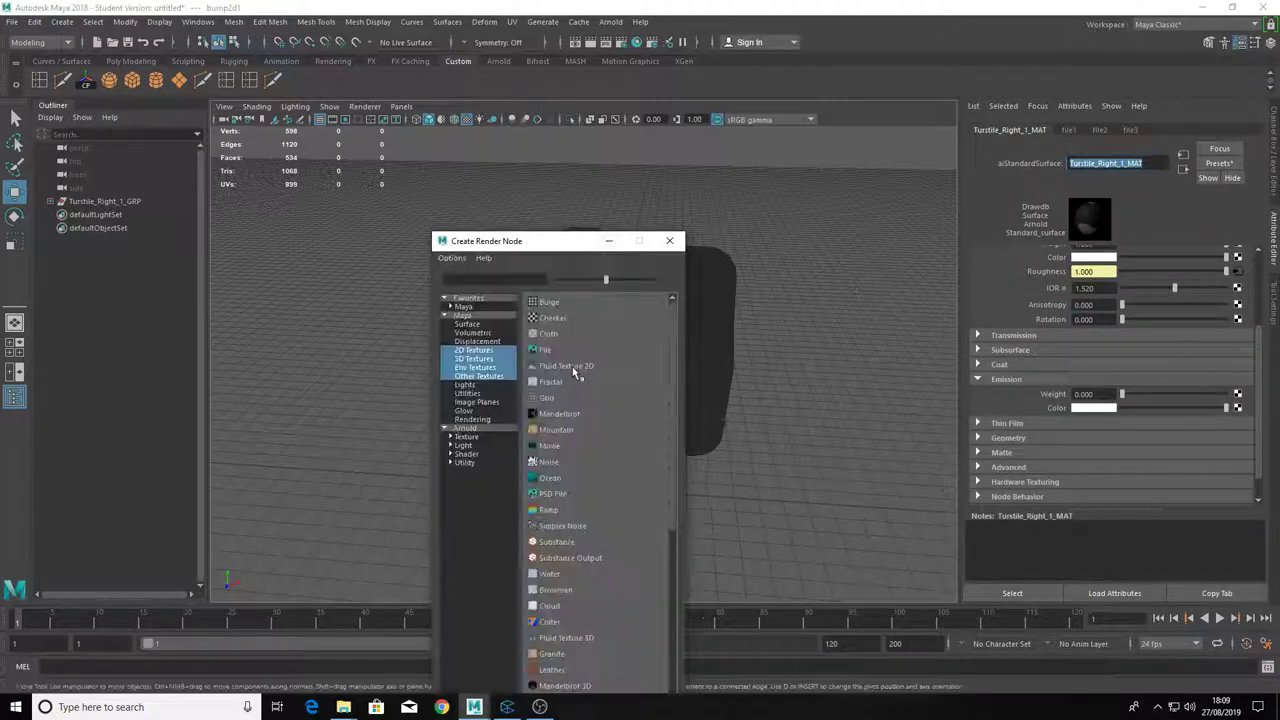
pyautogui.click(556, 356)
pyautogui.scroll(5, 1112, 392)
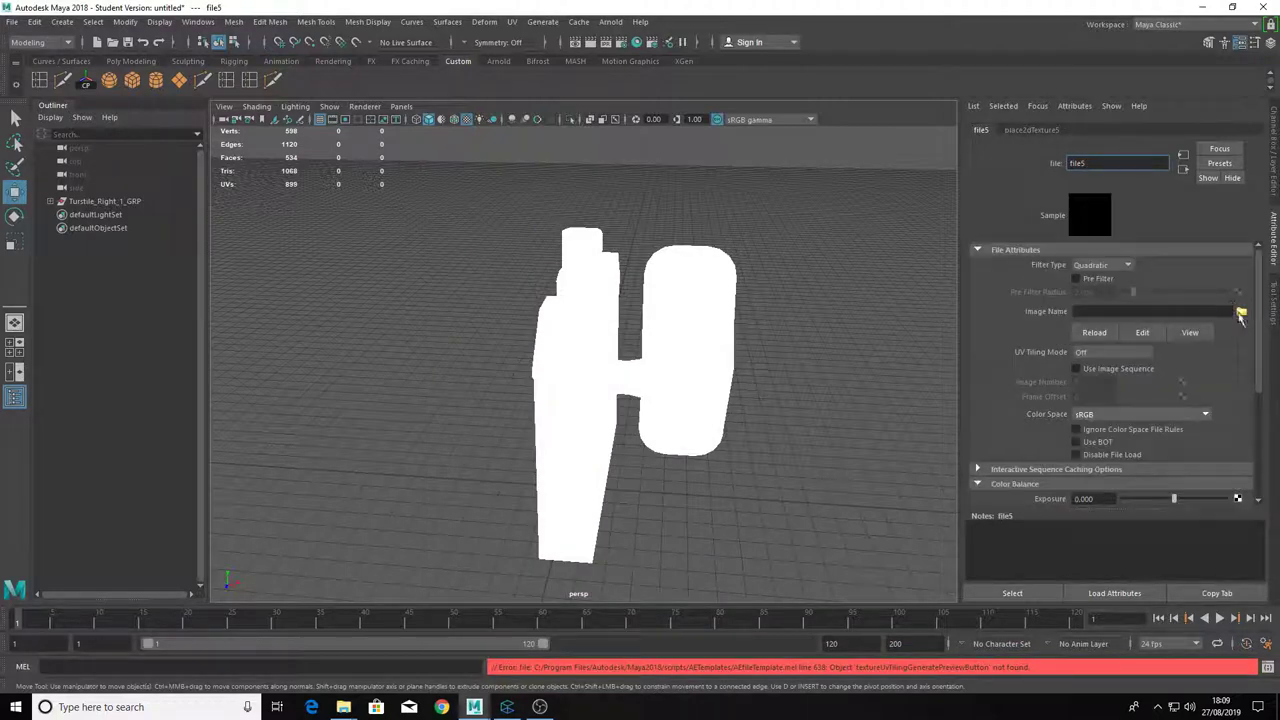
# Load Turnstiles-1_Turnstile_1_Emissive.jpg into the emission weight texture, set its color space to Raw, and return to the material.
pyautogui.click(1240, 312)
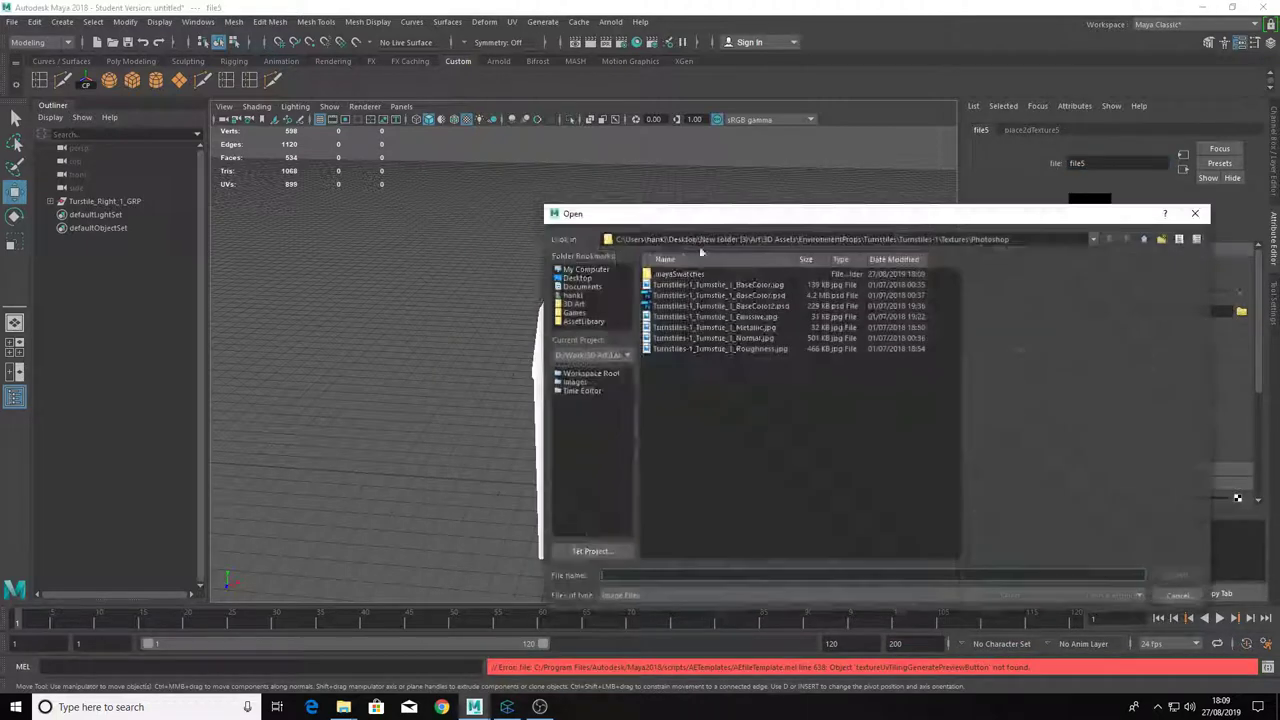
pyautogui.click(765, 318)
pyautogui.click(1178, 575)
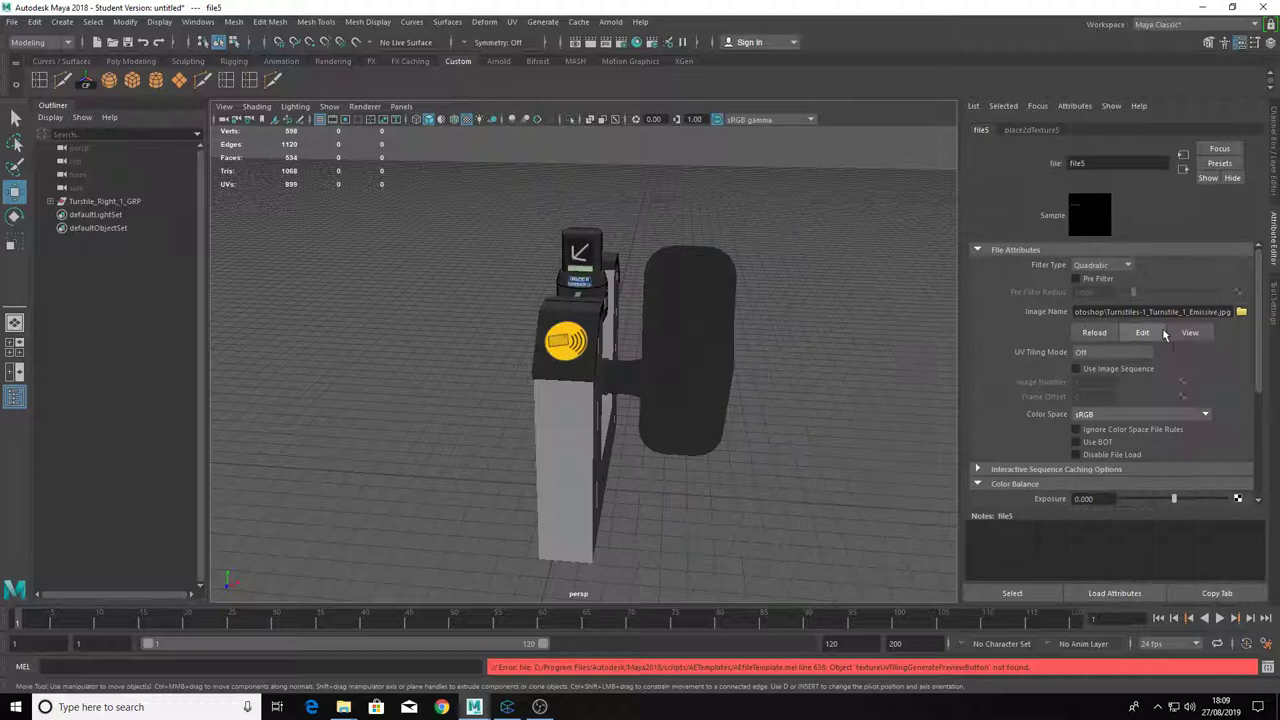
pyautogui.click(1143, 416)
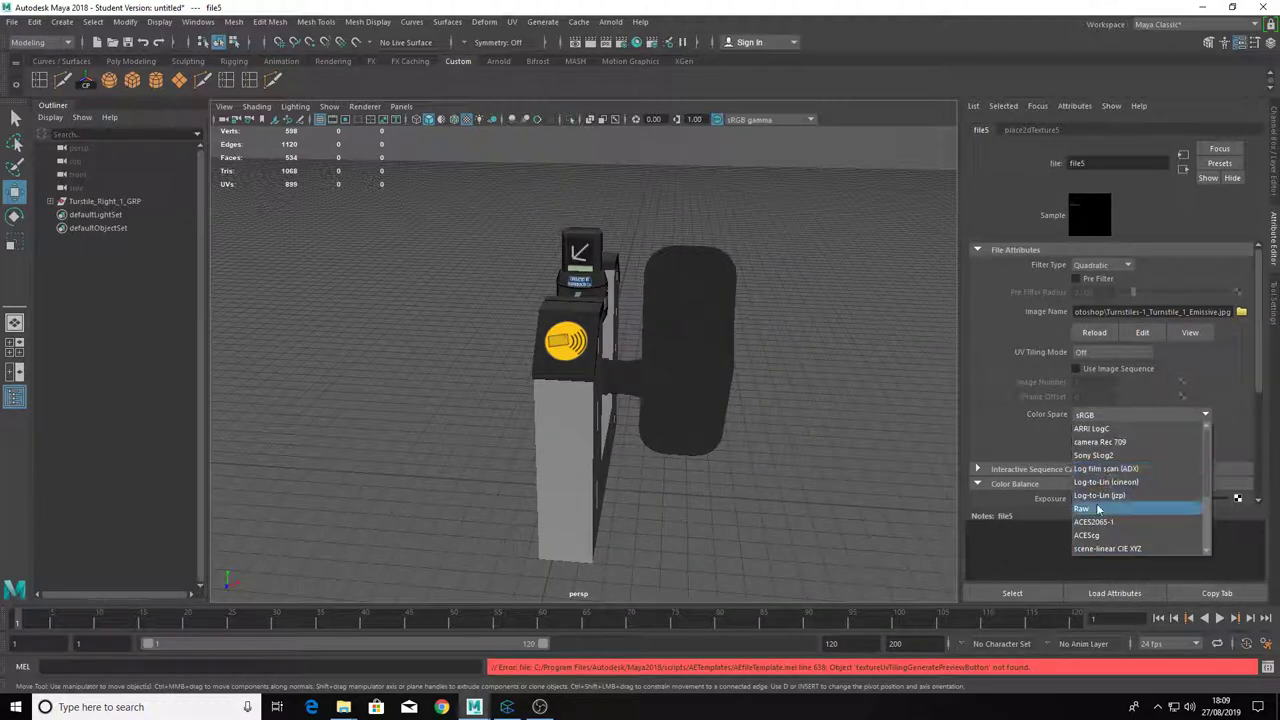
pyautogui.click(1123, 443)
pyautogui.scroll(-2, 1123, 443)
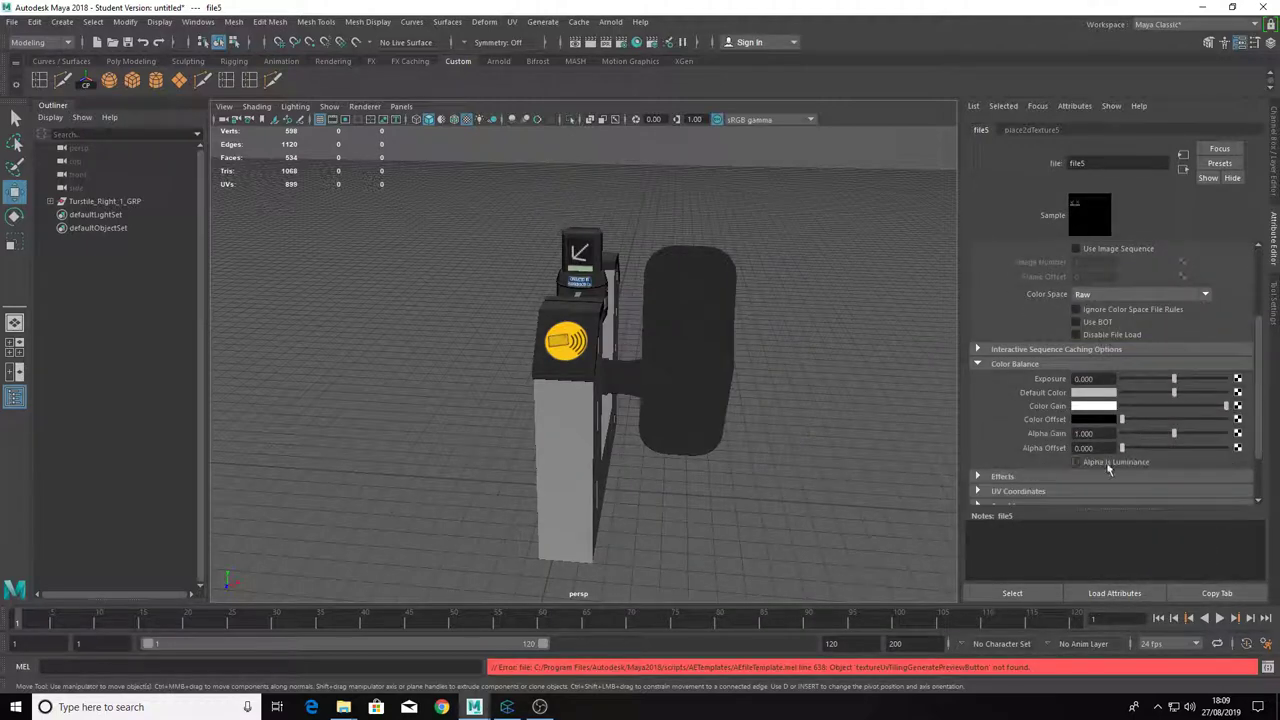
pyautogui.click(1182, 164)
# Connect Turnstiles-1_Turnstile_1_Emissive.jpg as a file texture to the material's emission color, with its color space set to Raw.
pyautogui.click(1238, 394)
pyautogui.click(648, 364)
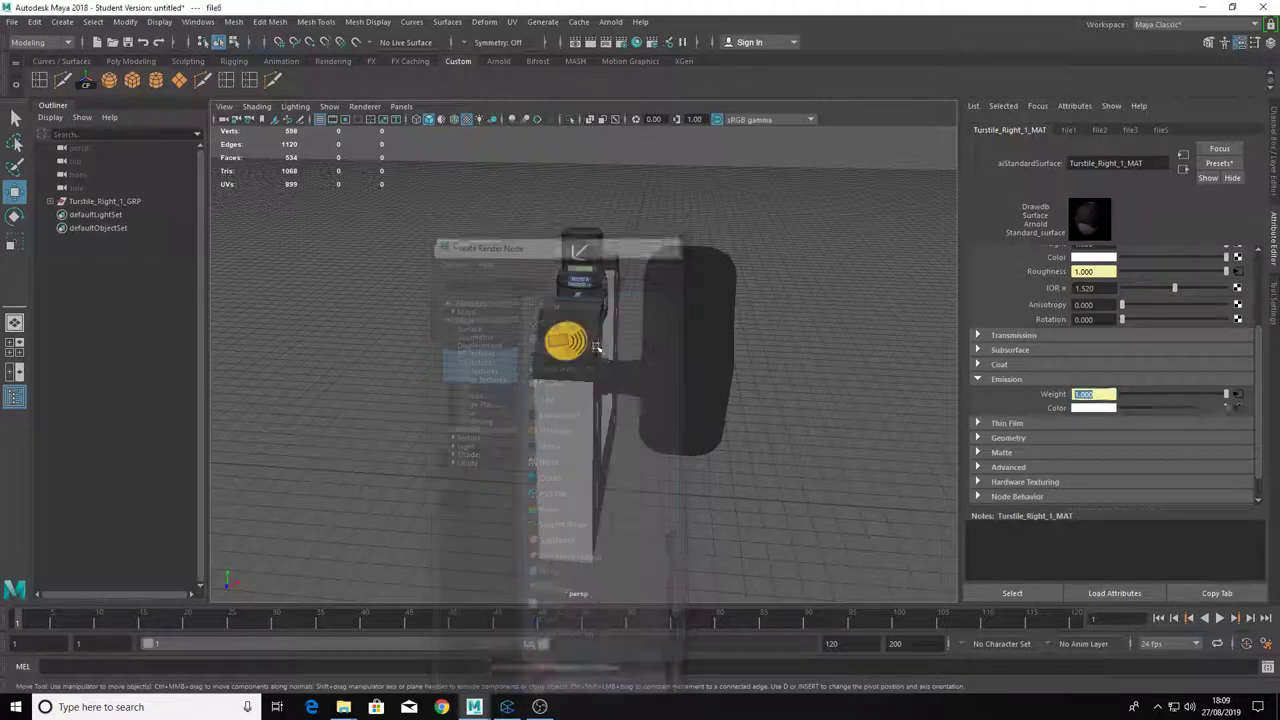
pyautogui.scroll(2, 1210, 330)
pyautogui.click(1241, 311)
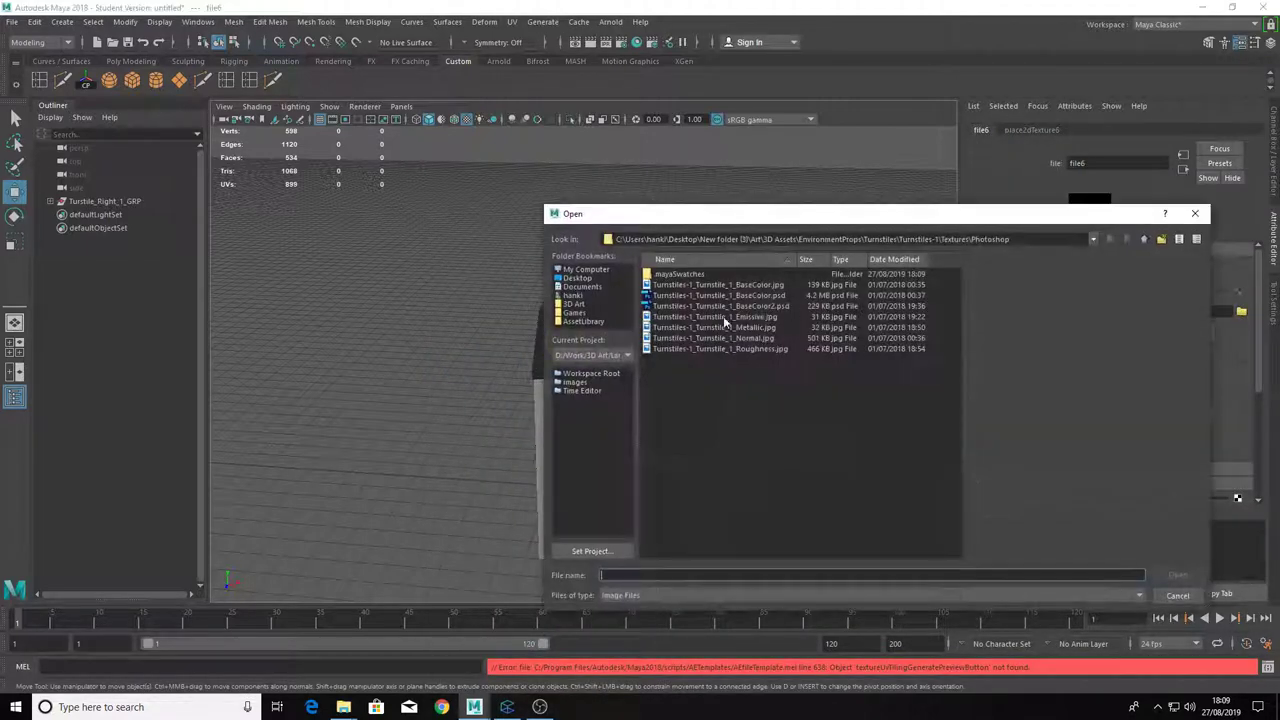
pyautogui.click(748, 318)
pyautogui.click(1177, 575)
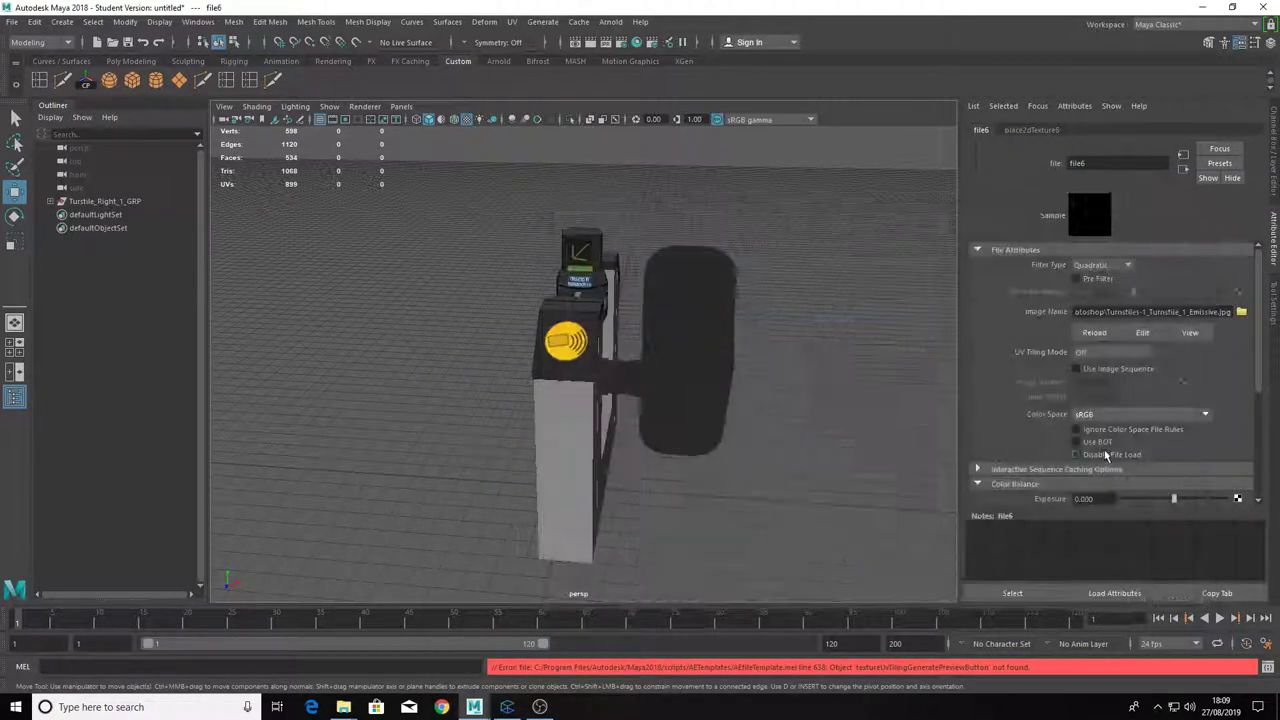
pyautogui.click(1103, 417)
pyautogui.click(1103, 508)
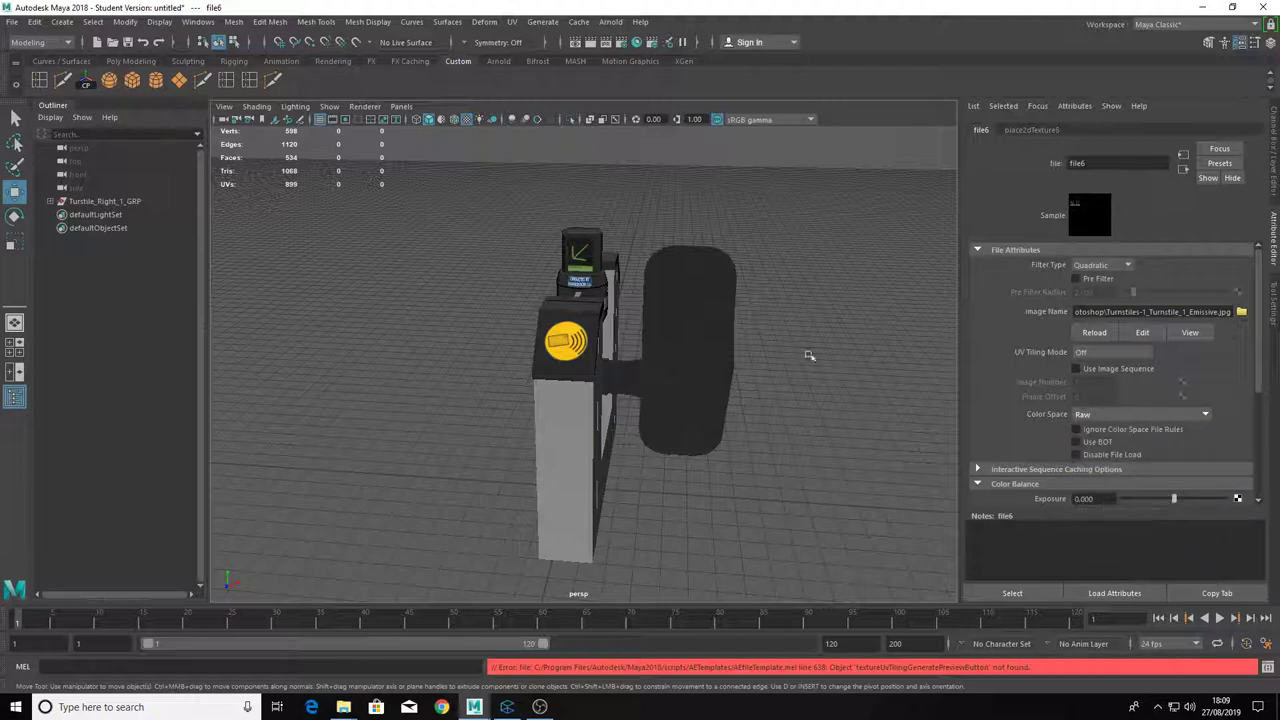
# Add an Arnold skydome light to the turnstile scene.
pyautogui.scroll(3, 754, 336)
pyautogui.scroll(-5, 743, 291)
pyautogui.keyDown('alt'); pyautogui.moveTo(700, 352); pyautogui.dragTo(645, 338); pyautogui.keyUp('alt')
pyautogui.scroll(-3, 623, 323)
pyautogui.scroll(3, 623, 323)
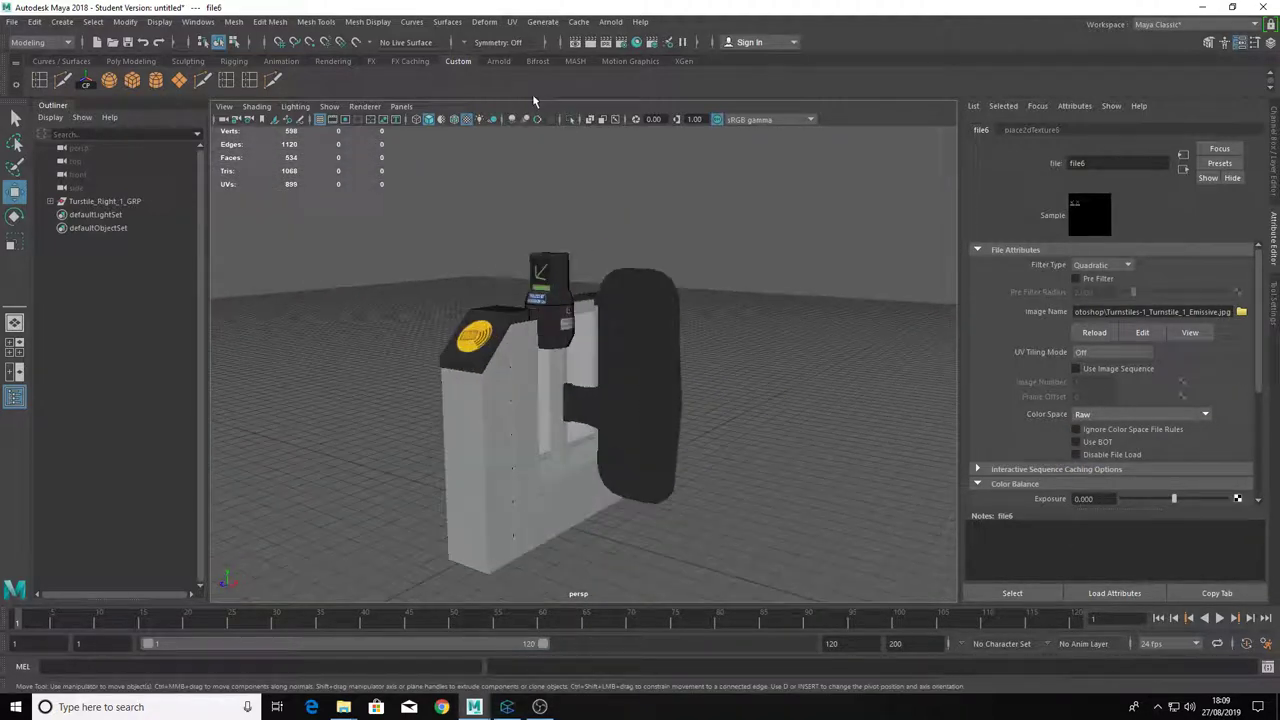
pyautogui.click(605, 22)
pyautogui.moveTo(632, 89)
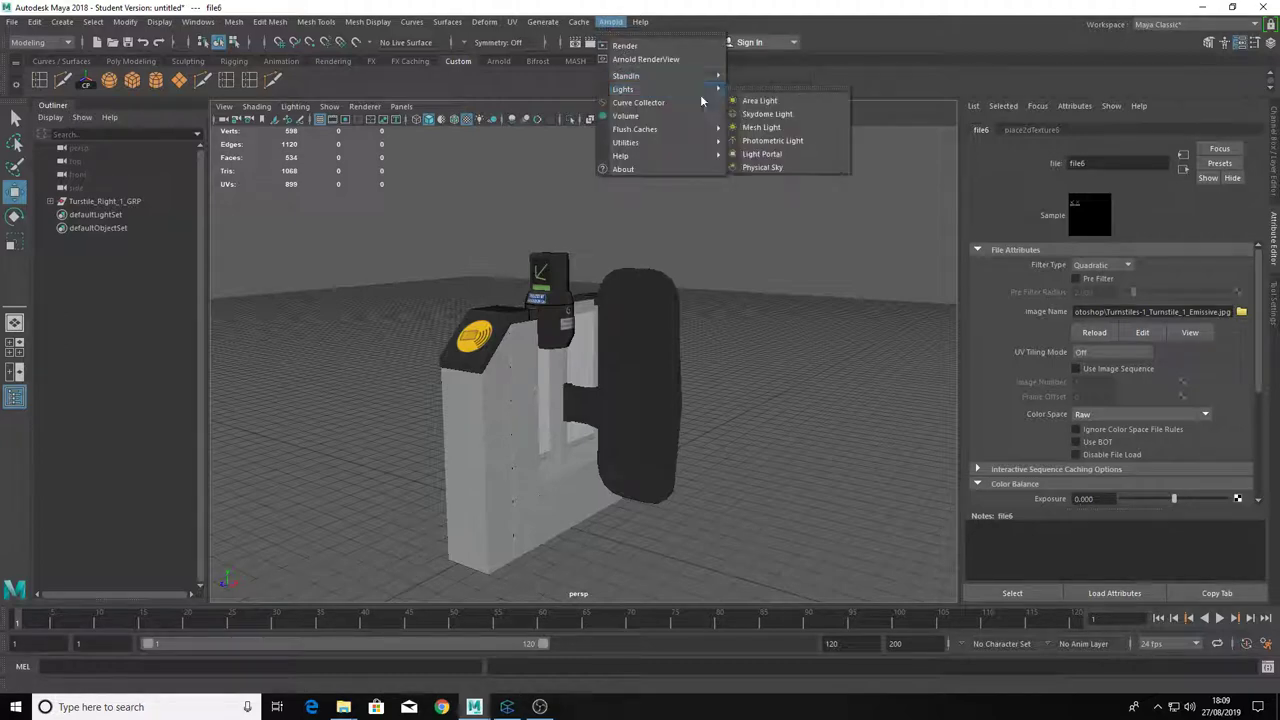
pyautogui.click(768, 115)
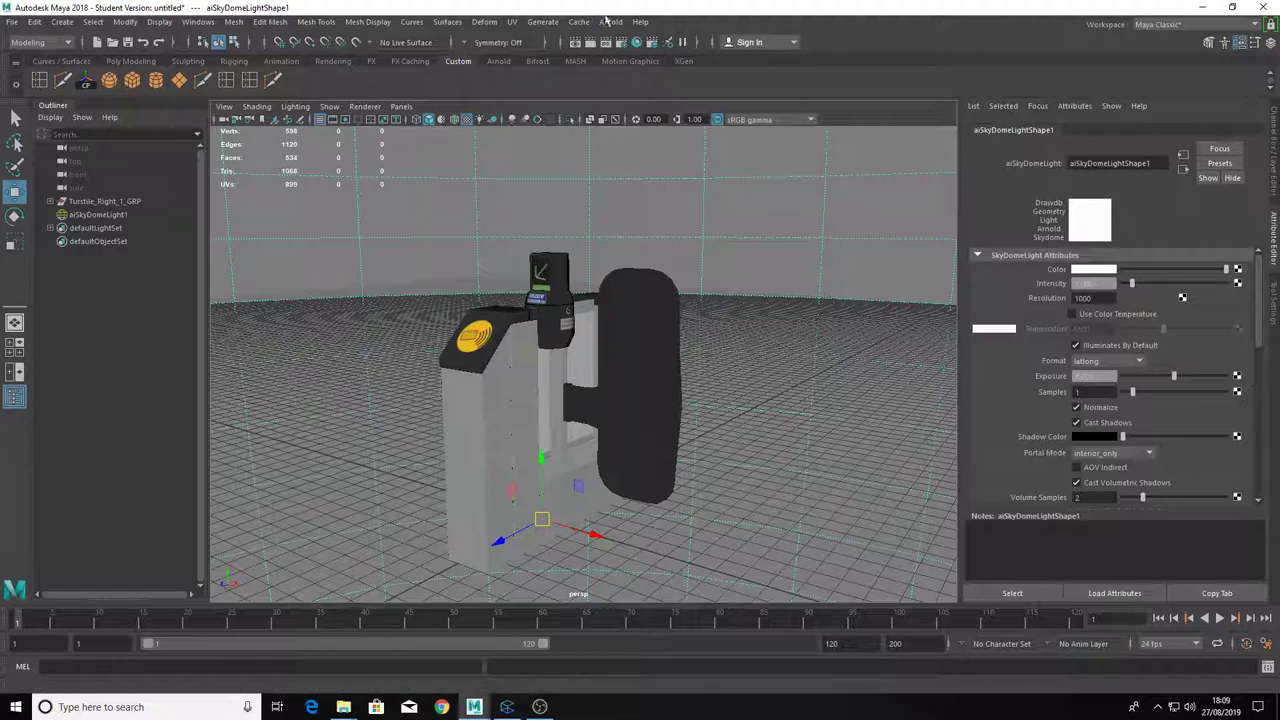
pyautogui.click(611, 22)
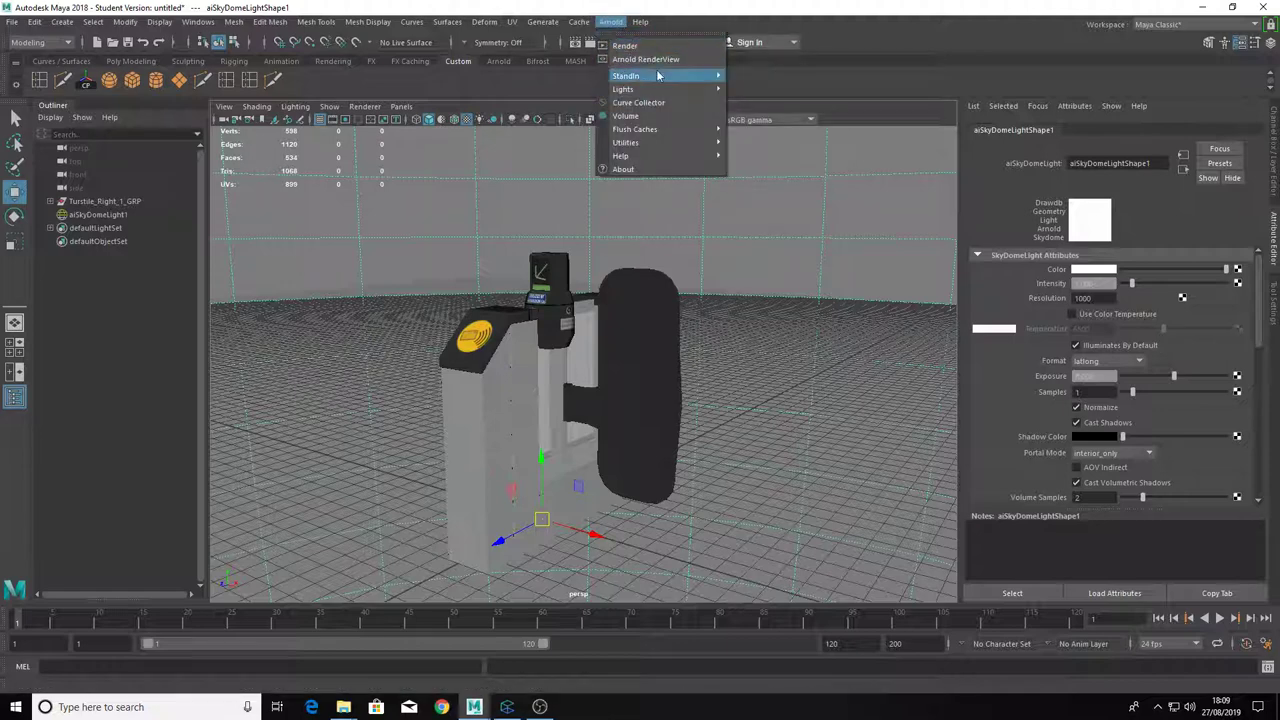
pyautogui.click(630, 6)
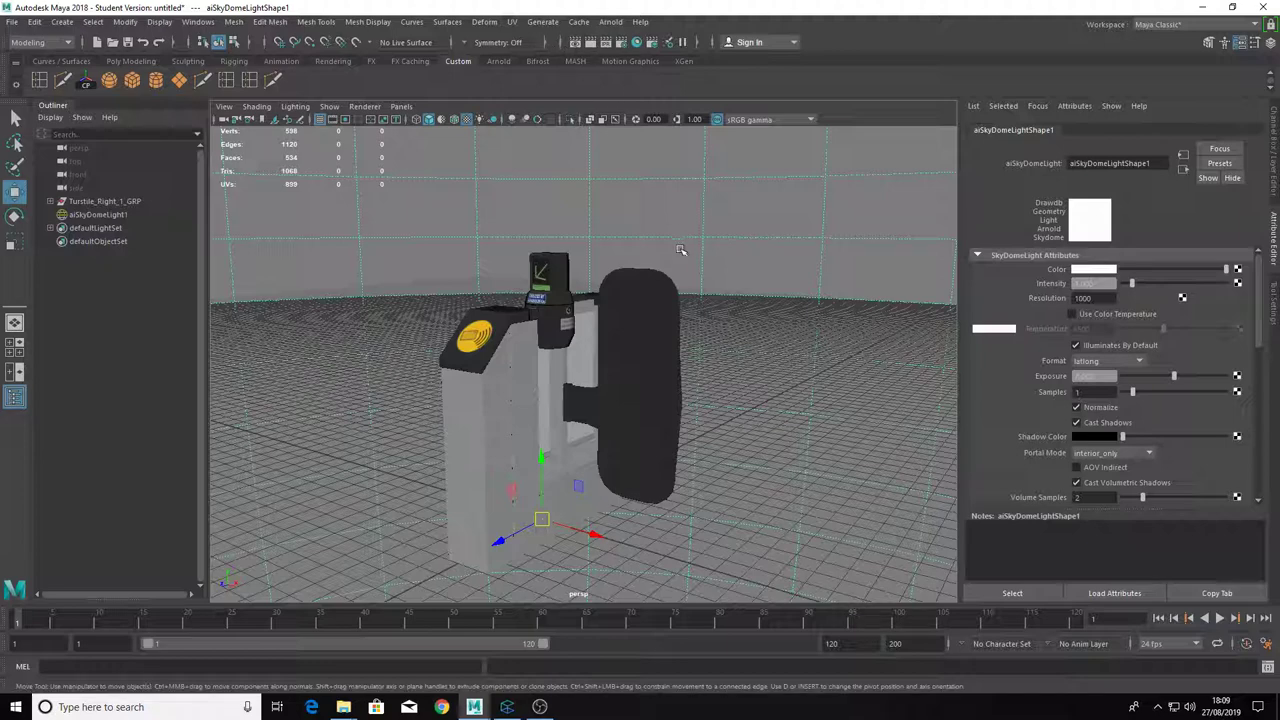
# Select and frame the Turstile_Right_1_GRP group, and set the render image size preset to 1k_Square.
pyautogui.scroll(3, 663, 306)
pyautogui.scroll(-5, 663, 306)
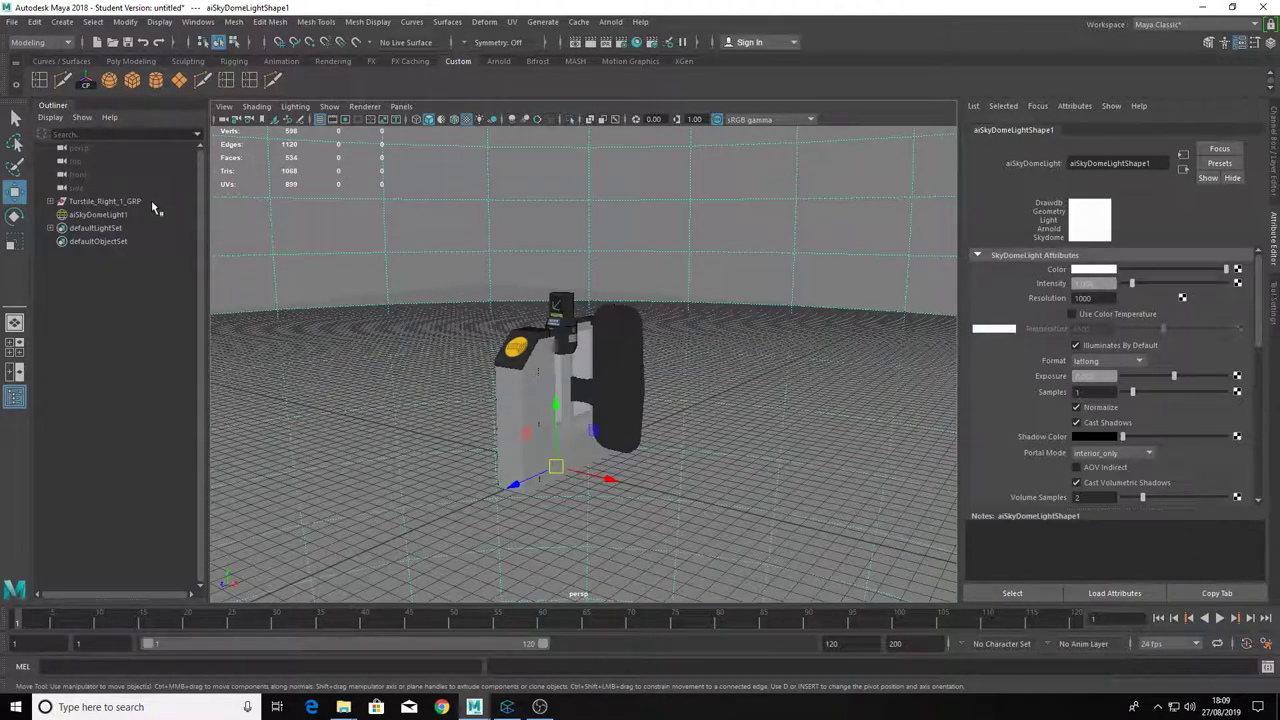
pyautogui.click(155, 203)
pyautogui.press('f')
pyautogui.click(636, 43)
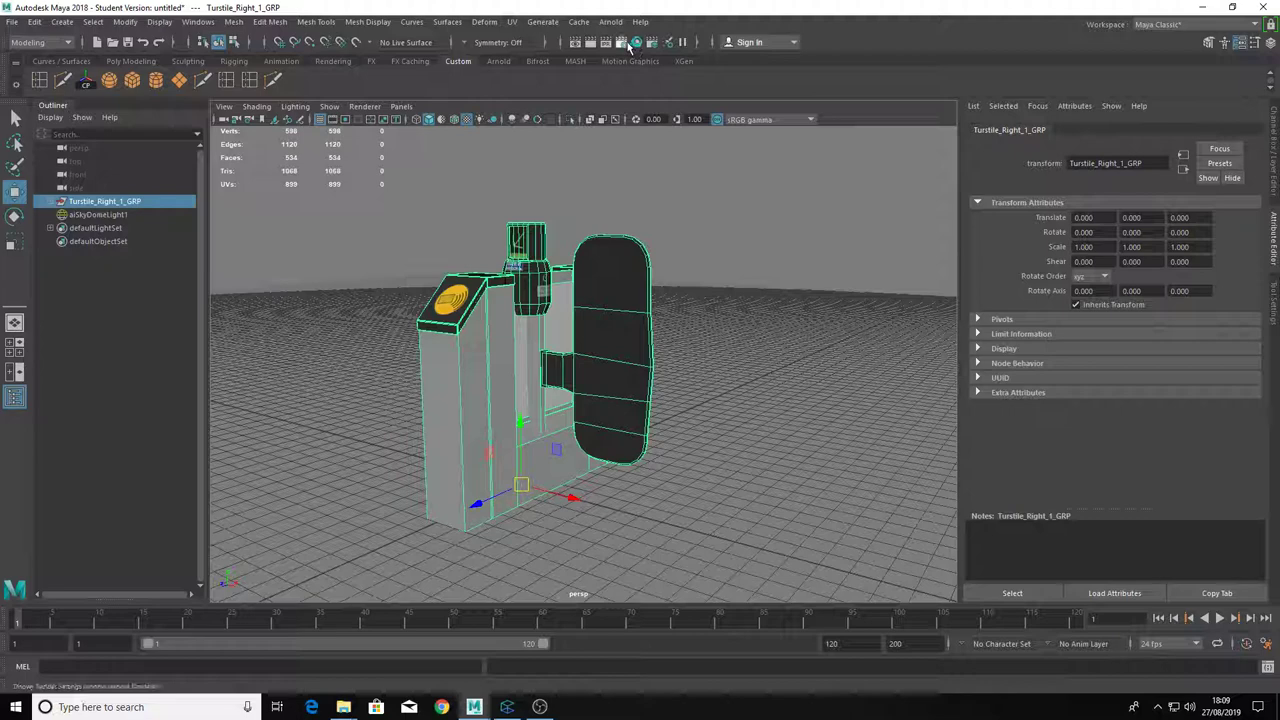
pyautogui.click(317, 426)
pyautogui.click(320, 455)
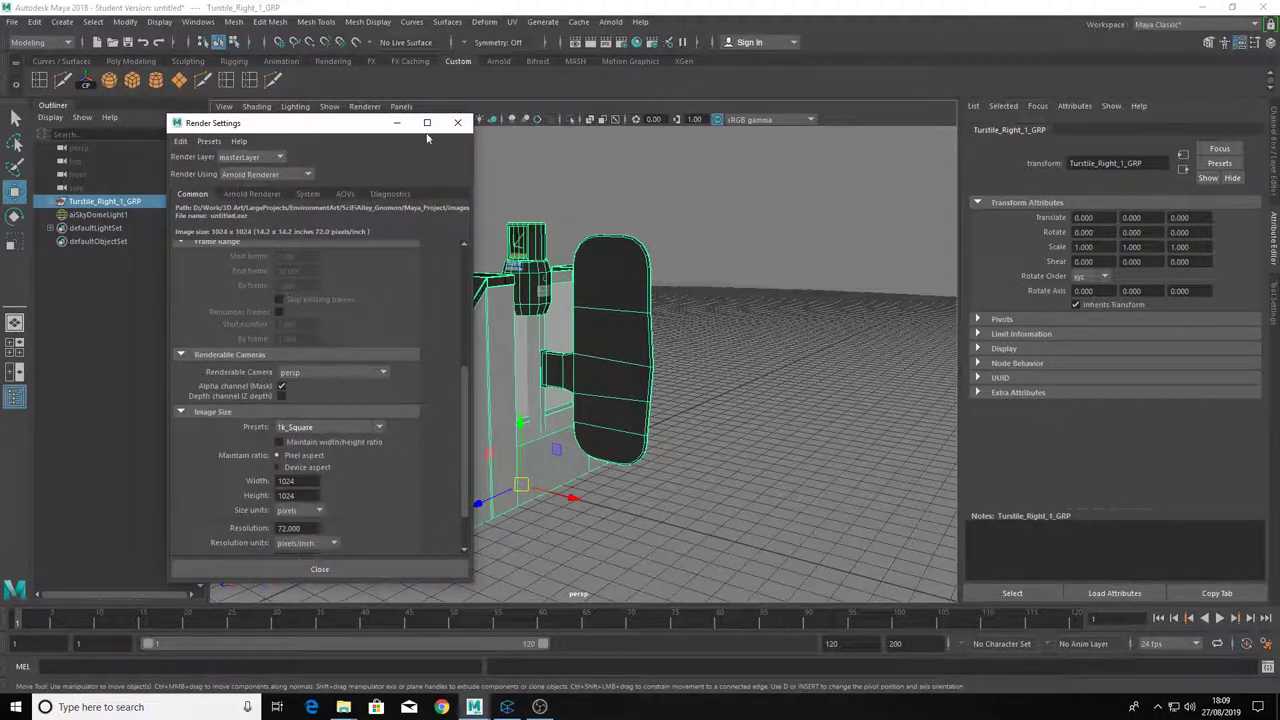
# Close the render settings, then hide the Outliner and show the resolution gate around the turnstile in the perspective view.
pyautogui.click(447, 125)
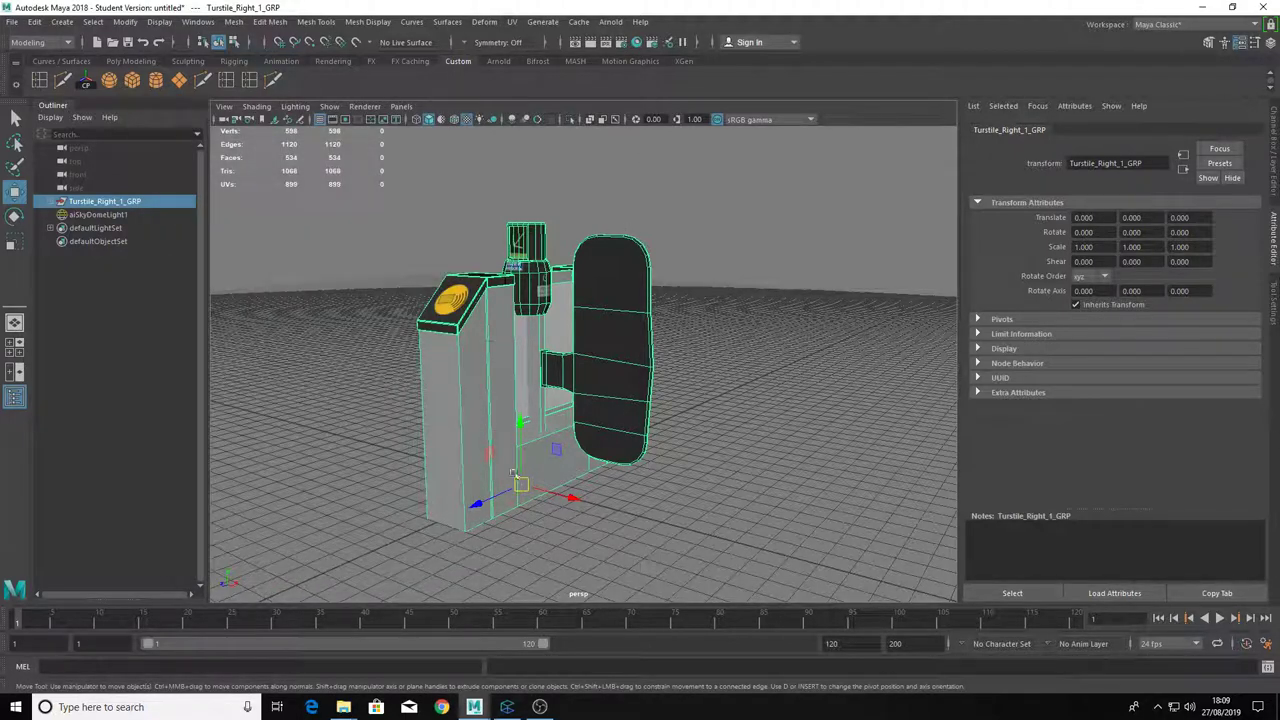
pyautogui.click(15, 396)
pyautogui.moveTo(540, 348); pyautogui.dragTo(630, 362)
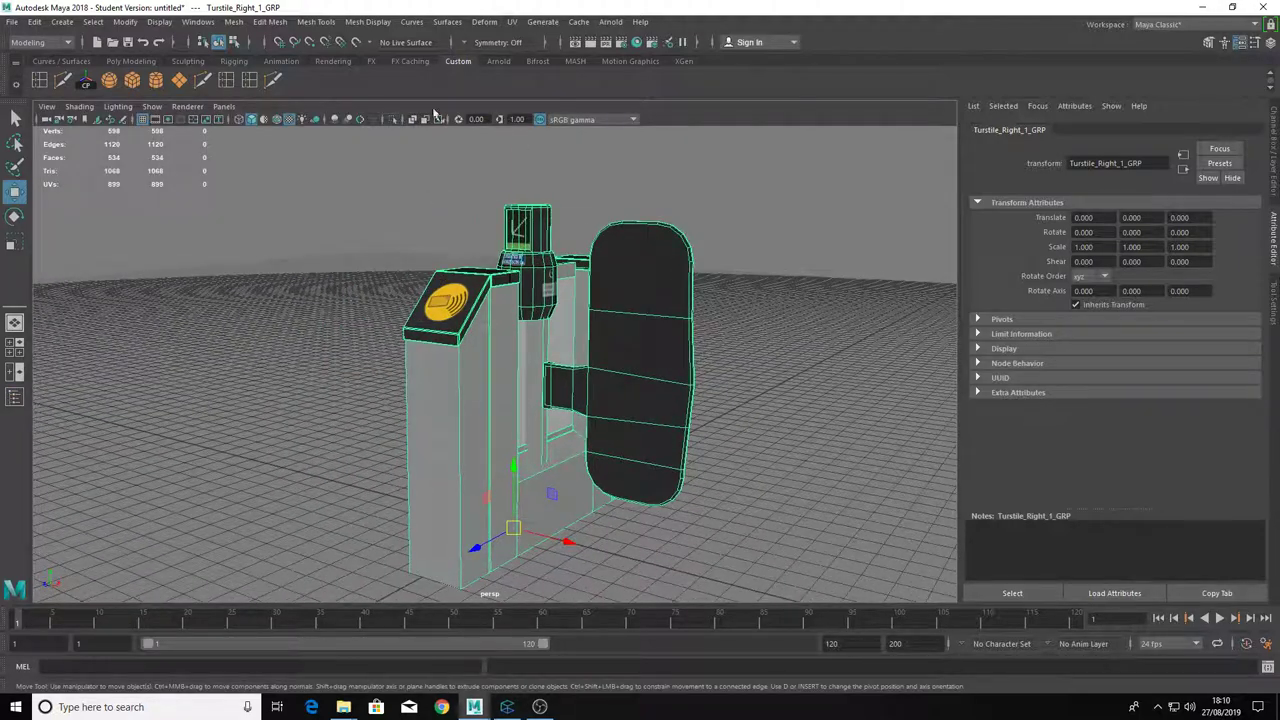
pyautogui.click(170, 127)
pyautogui.moveTo(551, 315)
pyautogui.mouseDown()
pyautogui.moveTo(646, 320)
pyautogui.moveTo(597, 283)
pyautogui.moveTo(560, 289)
pyautogui.moveTo(559, 311)
pyautogui.mouseUp()
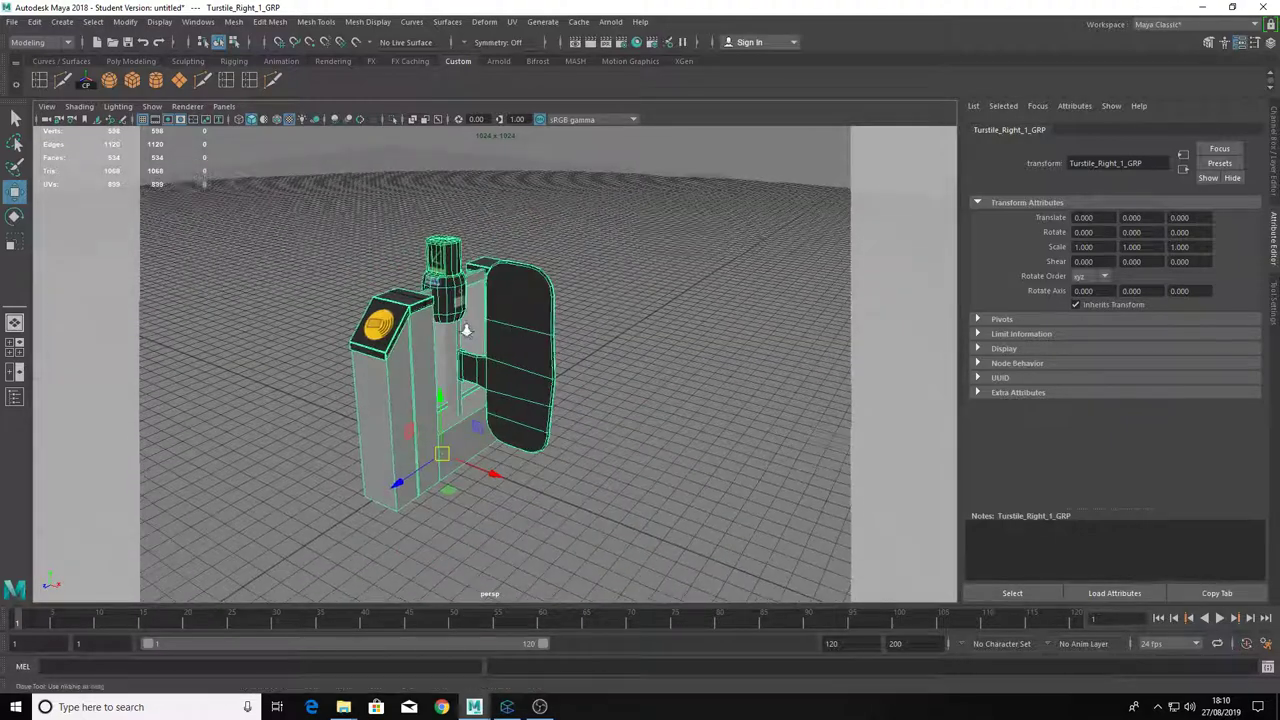
pyautogui.moveTo(466, 330); pyautogui.dragTo(739, 289)
# Render a test image of the turnstile with Arnold to check its framing.
pyautogui.click(610, 22)
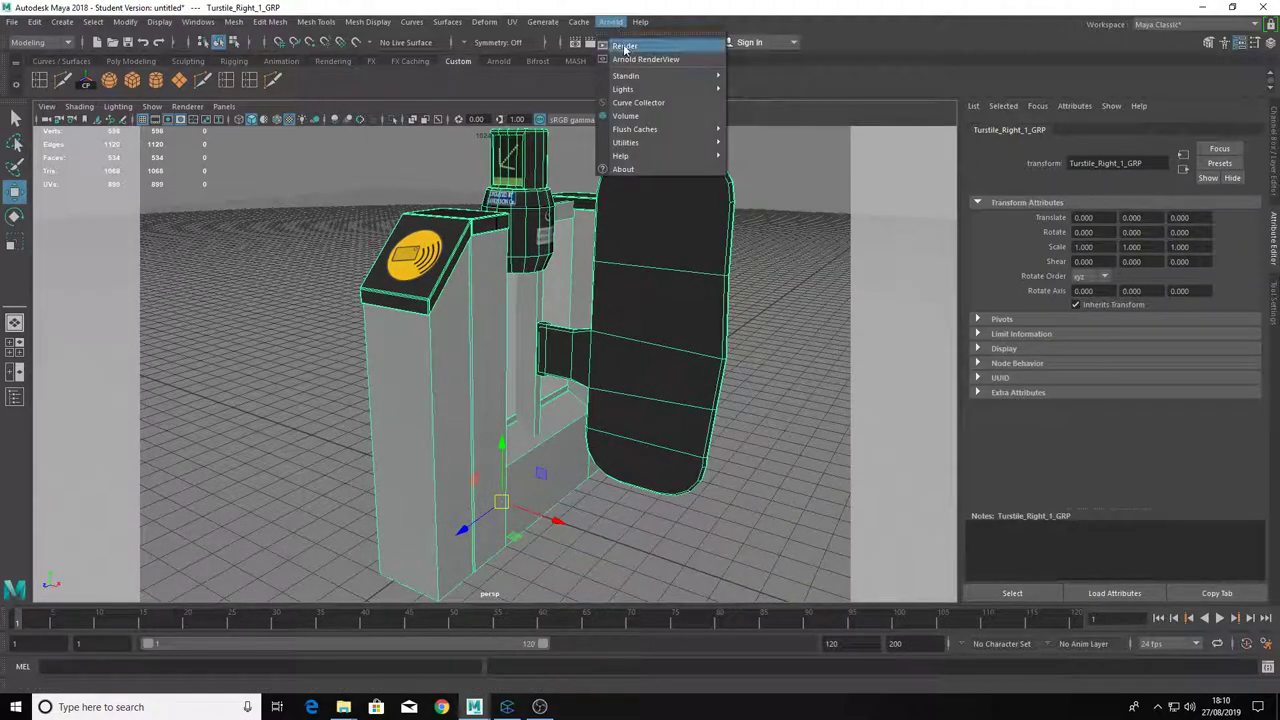
pyautogui.click(623, 46)
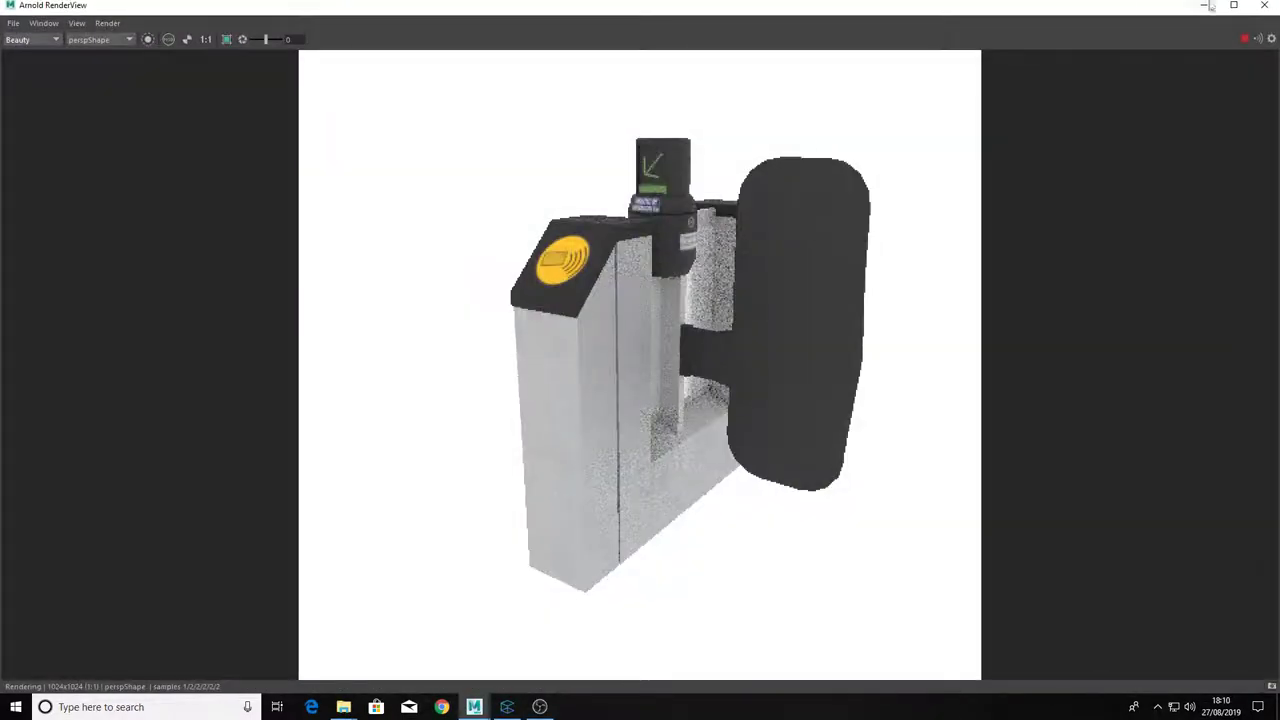
pyautogui.scroll(-2, 858, 271)
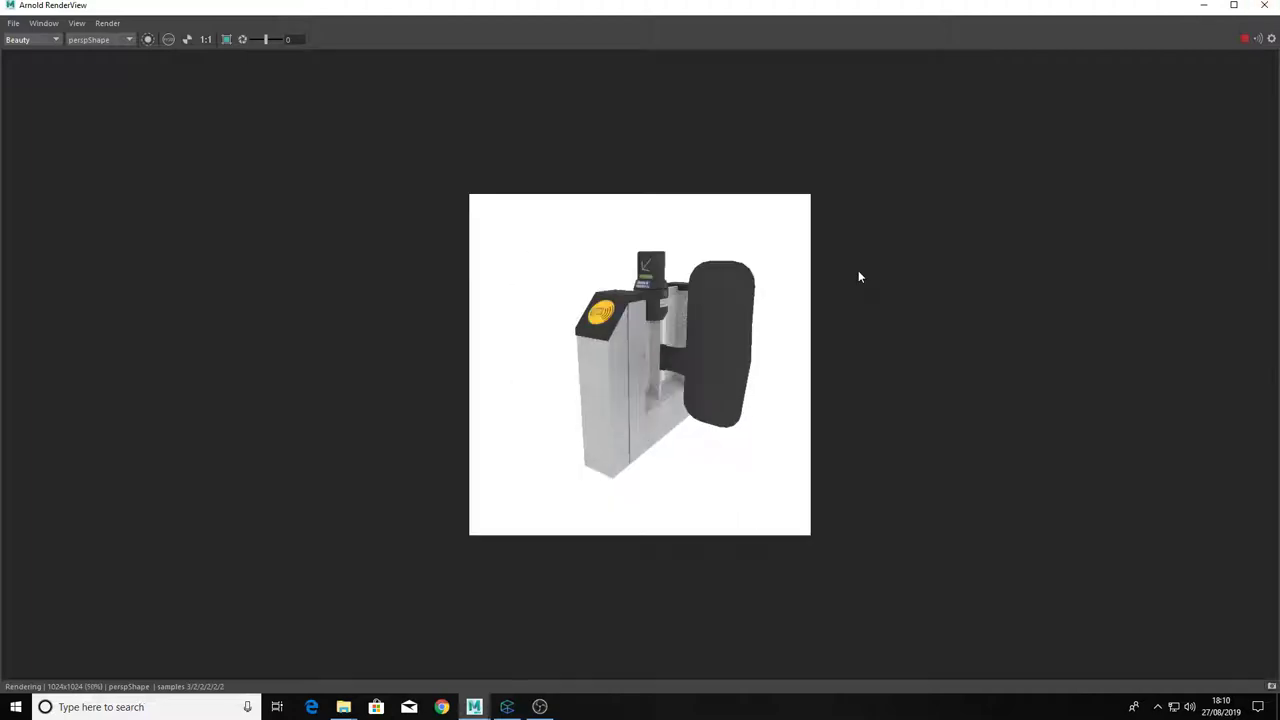
pyautogui.click(1205, 8)
# Frame the turnstile more tightly within the resolution gate and render it again with Arnold.
pyautogui.scroll(5, 623, 249)
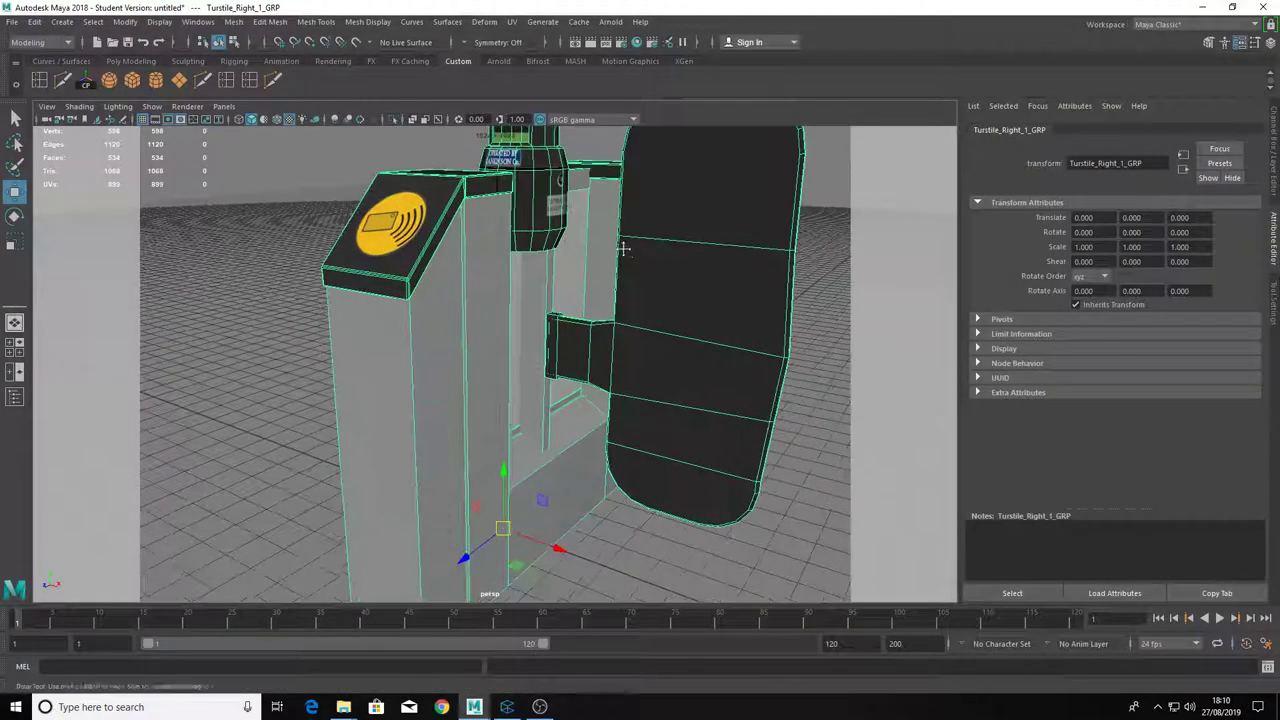
pyautogui.moveTo(623, 249); pyautogui.dragTo(608, 249)
pyautogui.click(610, 22)
pyautogui.click(625, 43)
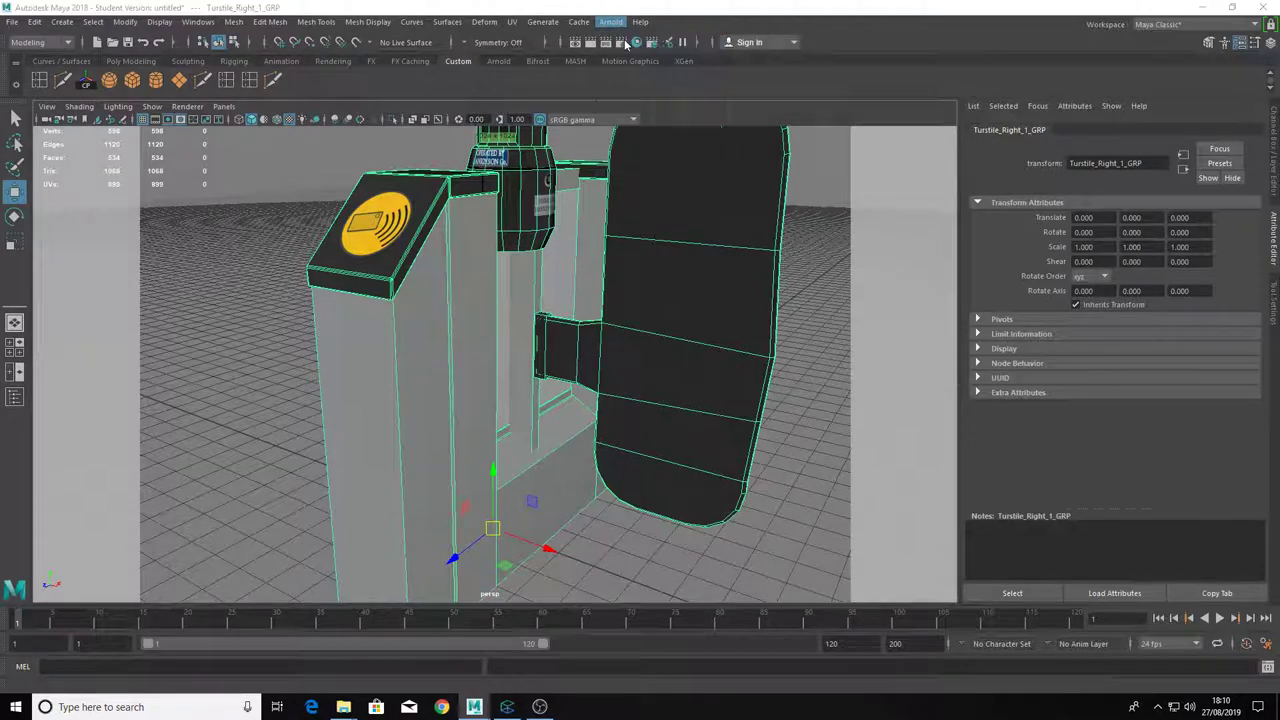
pyautogui.click(1263, 7)
pyautogui.moveTo(521, 285); pyautogui.dragTo(509, 288)
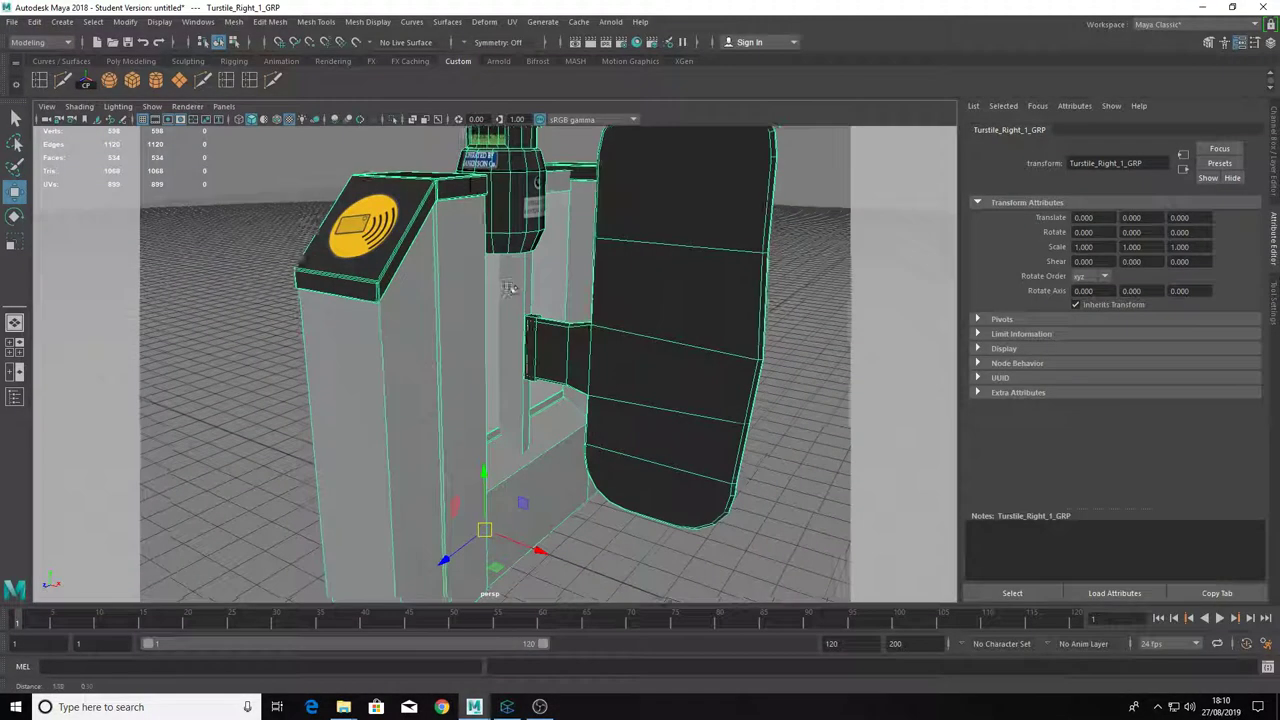
pyautogui.scroll(4, 510, 288)
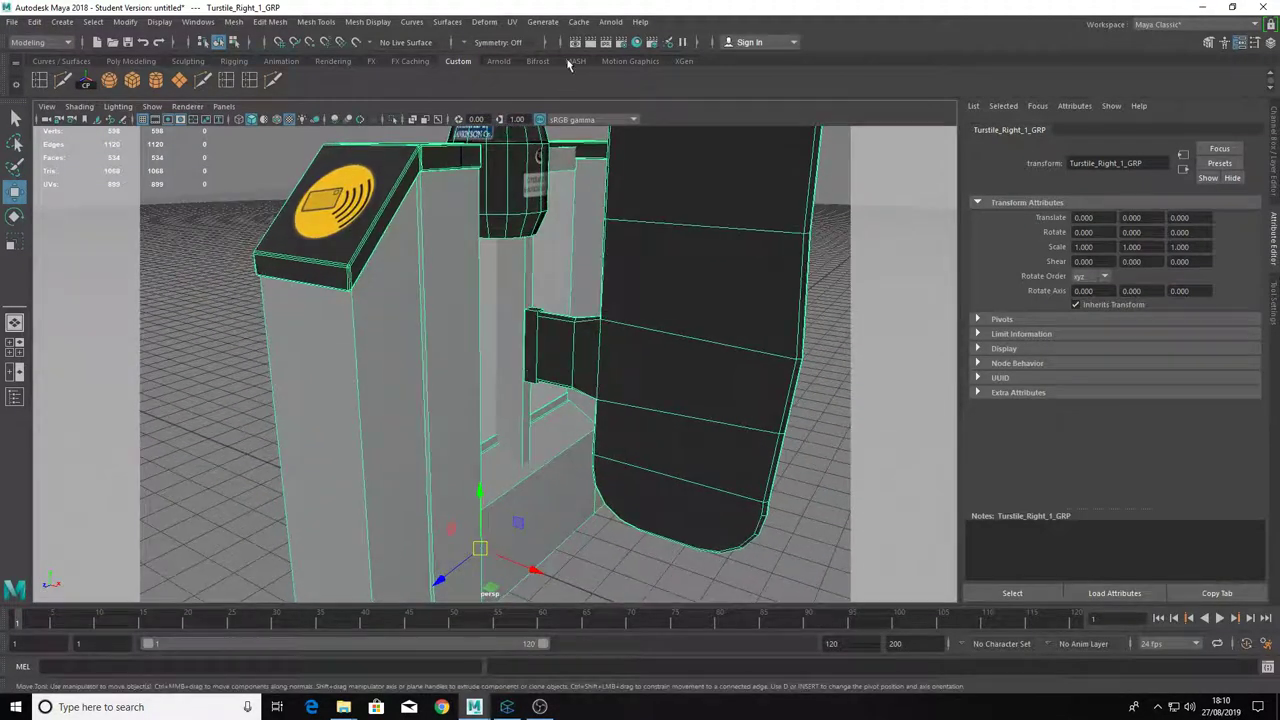
pyautogui.click(610, 21)
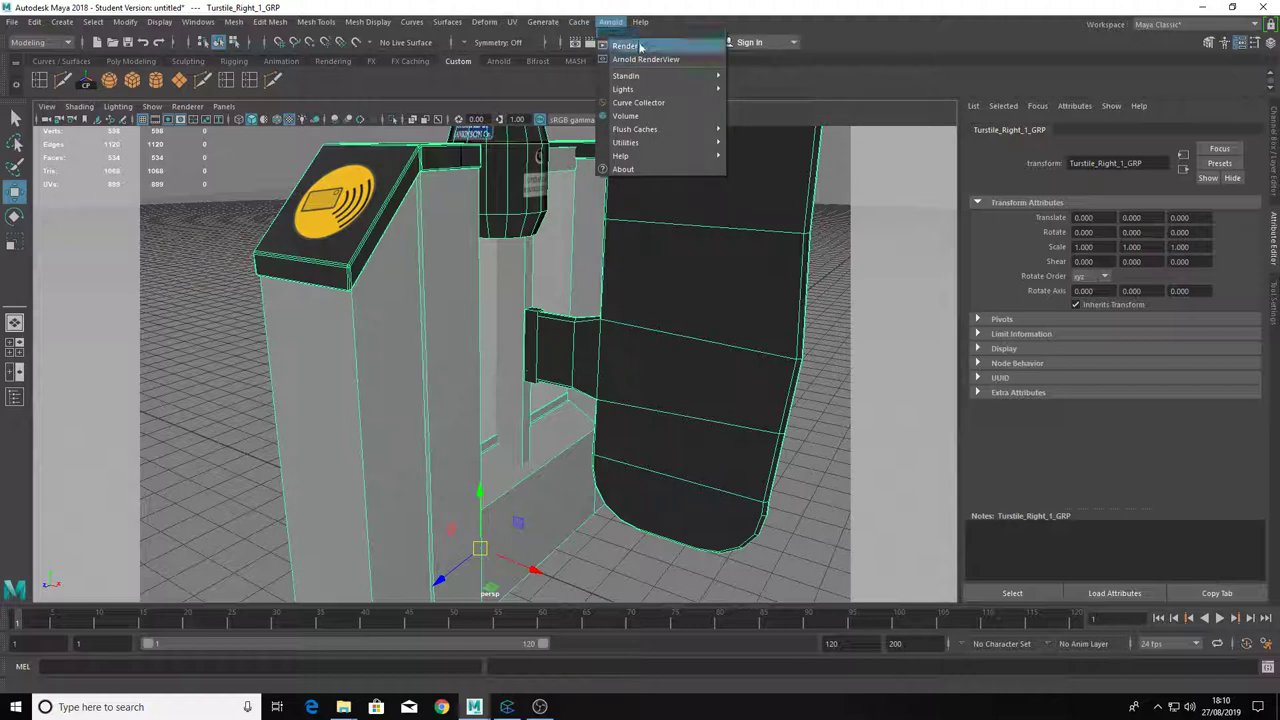
pyautogui.click(626, 46)
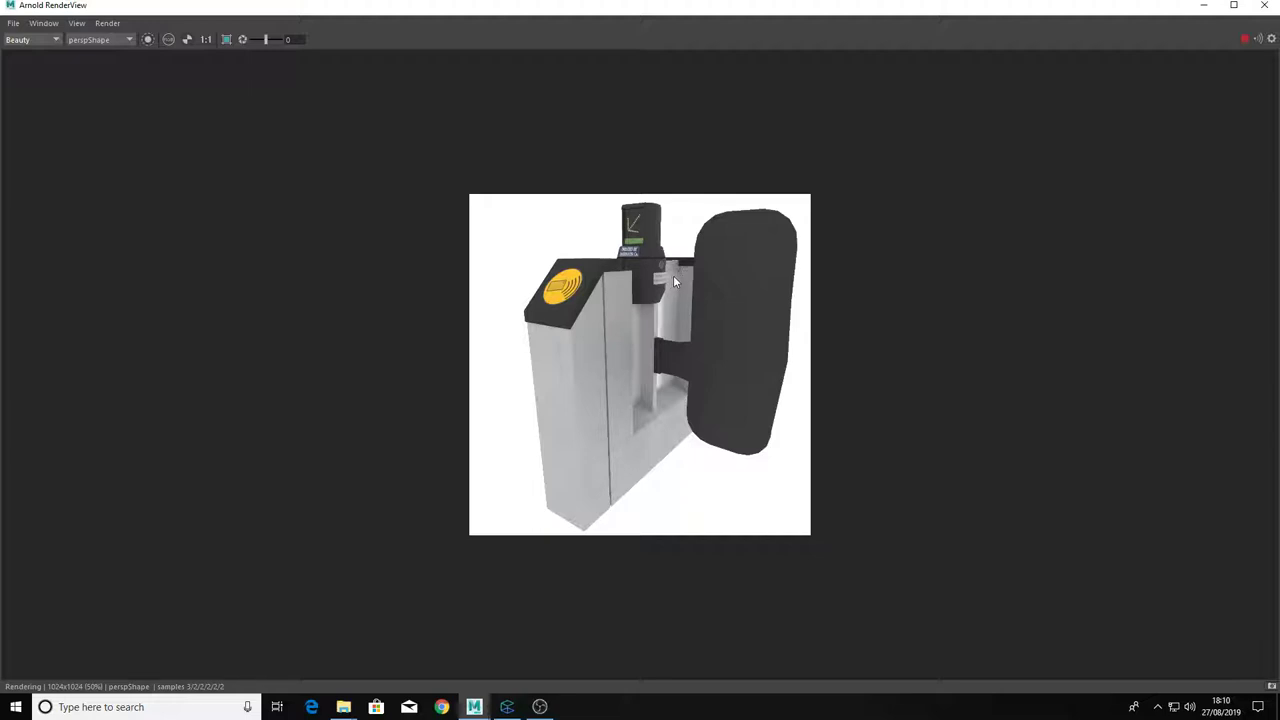
# Save the rendered image as Preview-1 in the AssetLibrary's Turstile-1 folder and close the render view.
pyautogui.click(11, 22)
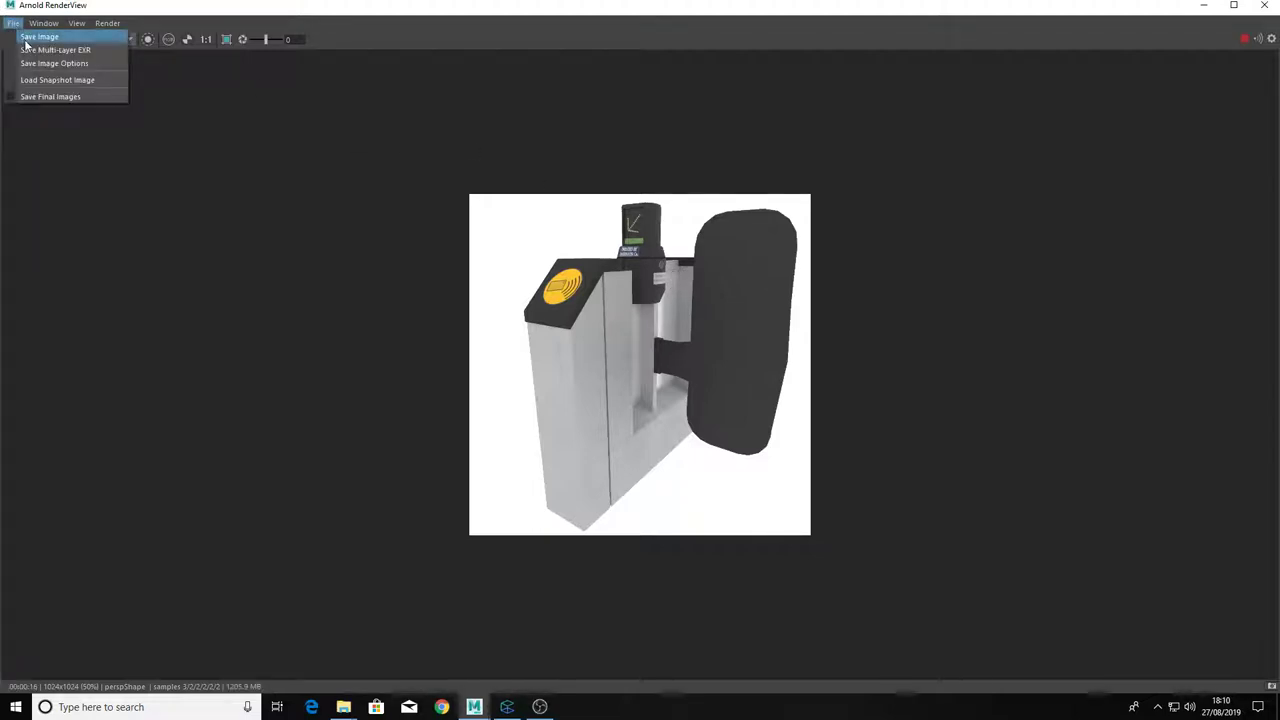
pyautogui.click(24, 39)
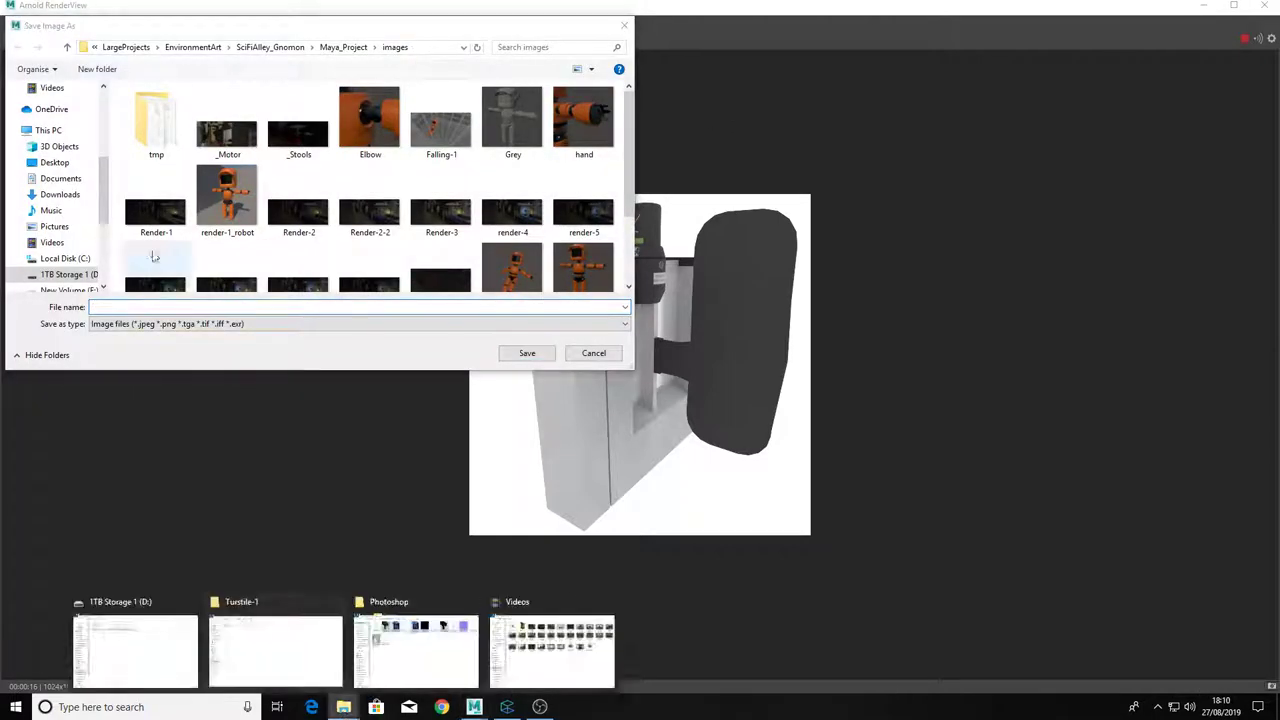
pyautogui.scroll(3, 90, 130)
pyautogui.scroll(1, 90, 130)
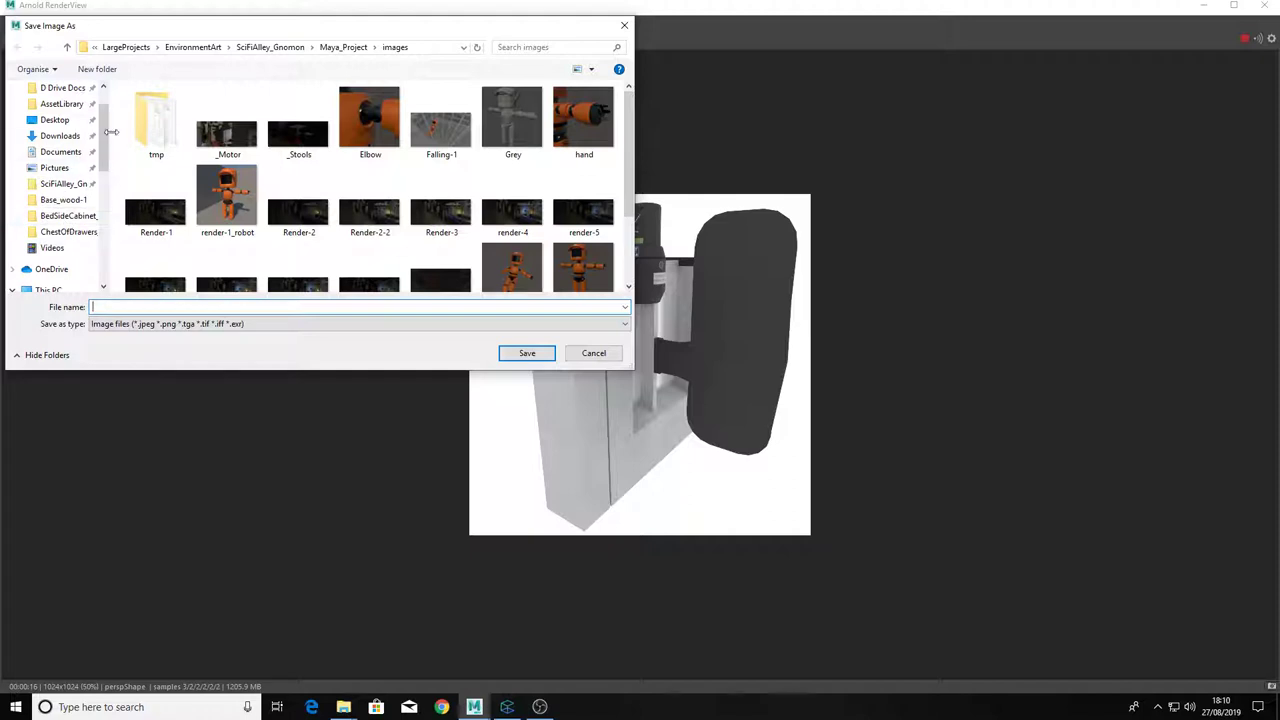
pyautogui.click(68, 106)
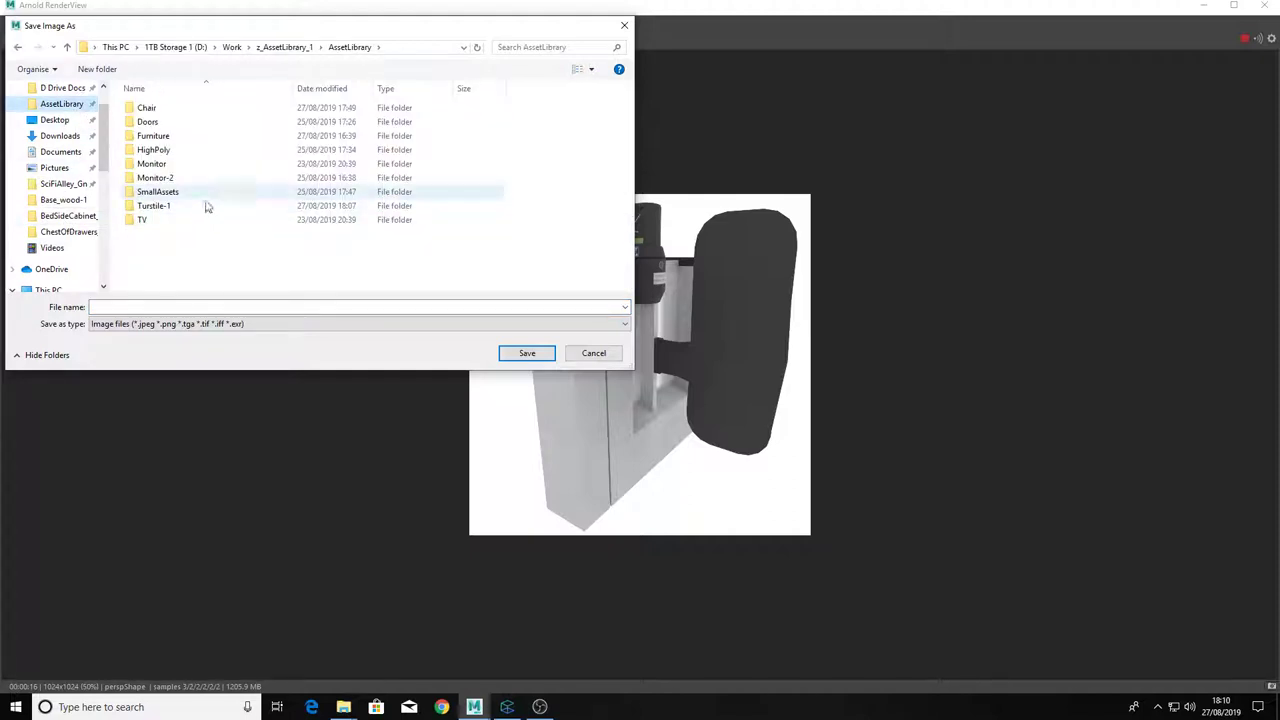
pyautogui.doubleClick(205, 206)
pyautogui.click(171, 307)
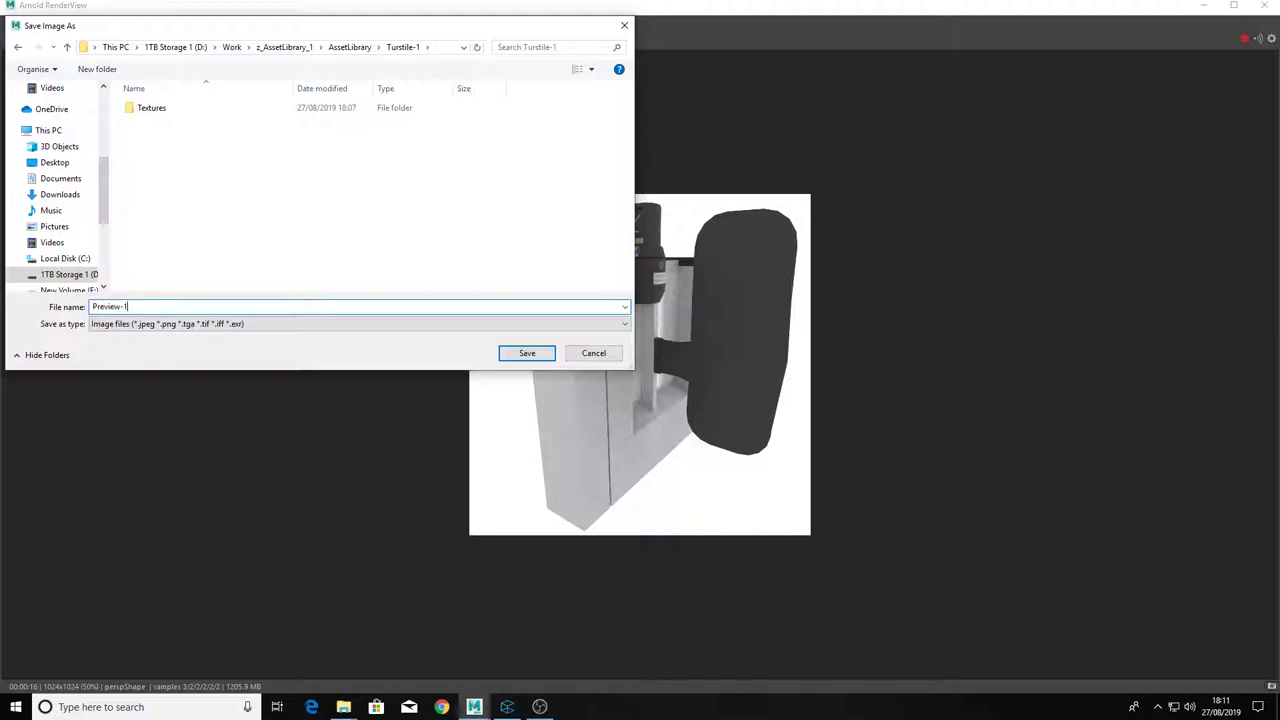
pyautogui.press('Return')
pyautogui.click(1264, 5)
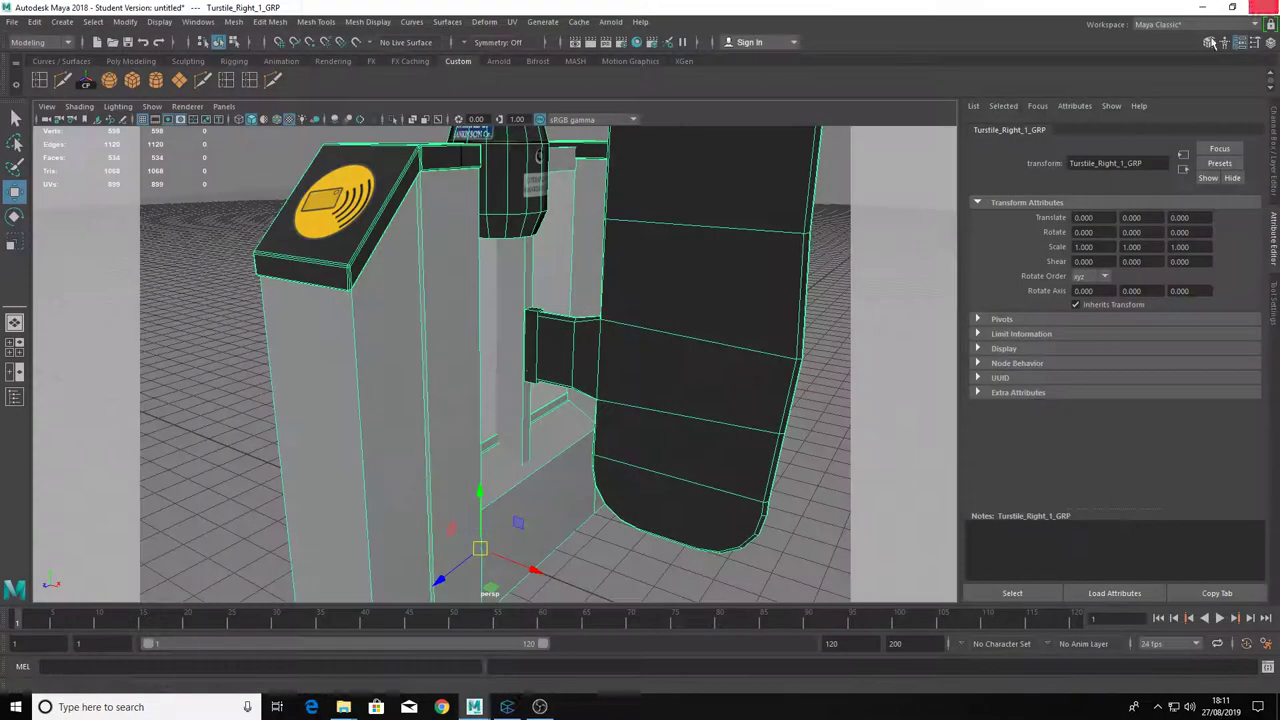
# Frame the turnstile from its opposite side, filling the resolution gate, and render that view with Arnold.
pyautogui.scroll(-6, 551, 303)
pyautogui.keyDown('alt'); pyautogui.moveTo(586, 300); pyautogui.dragTo(449, 309); pyautogui.keyUp('alt')
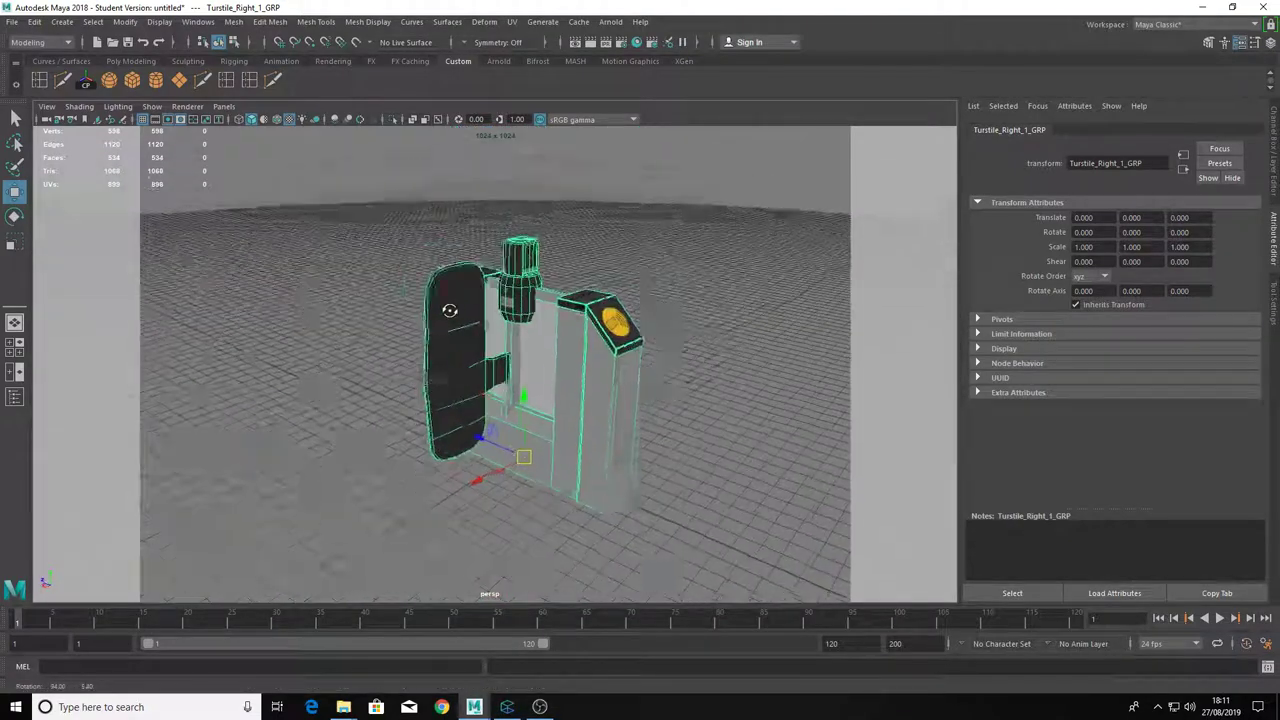
pyautogui.scroll(4, 536, 305)
pyautogui.keyDown('alt'); pyautogui.moveTo(548, 306); pyautogui.dragTo(585, 262); pyautogui.keyUp('alt')
pyautogui.click(610, 21)
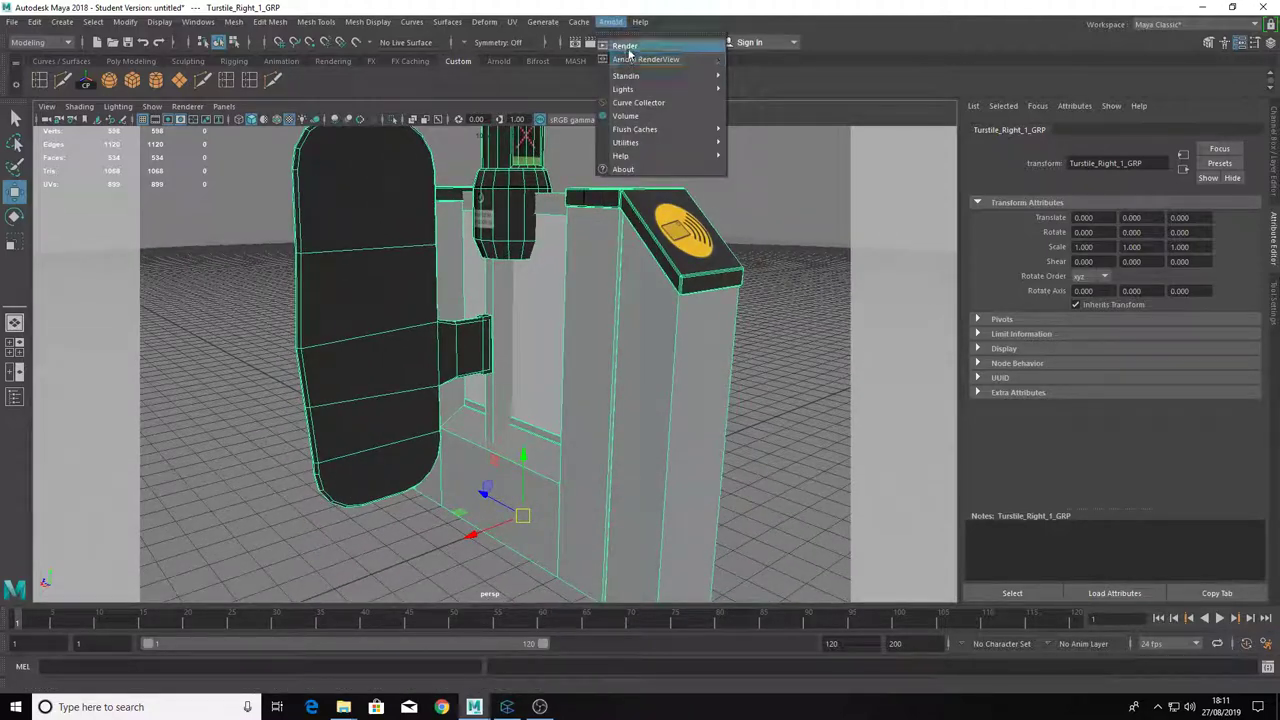
pyautogui.click(628, 48)
pyautogui.click(1262, 6)
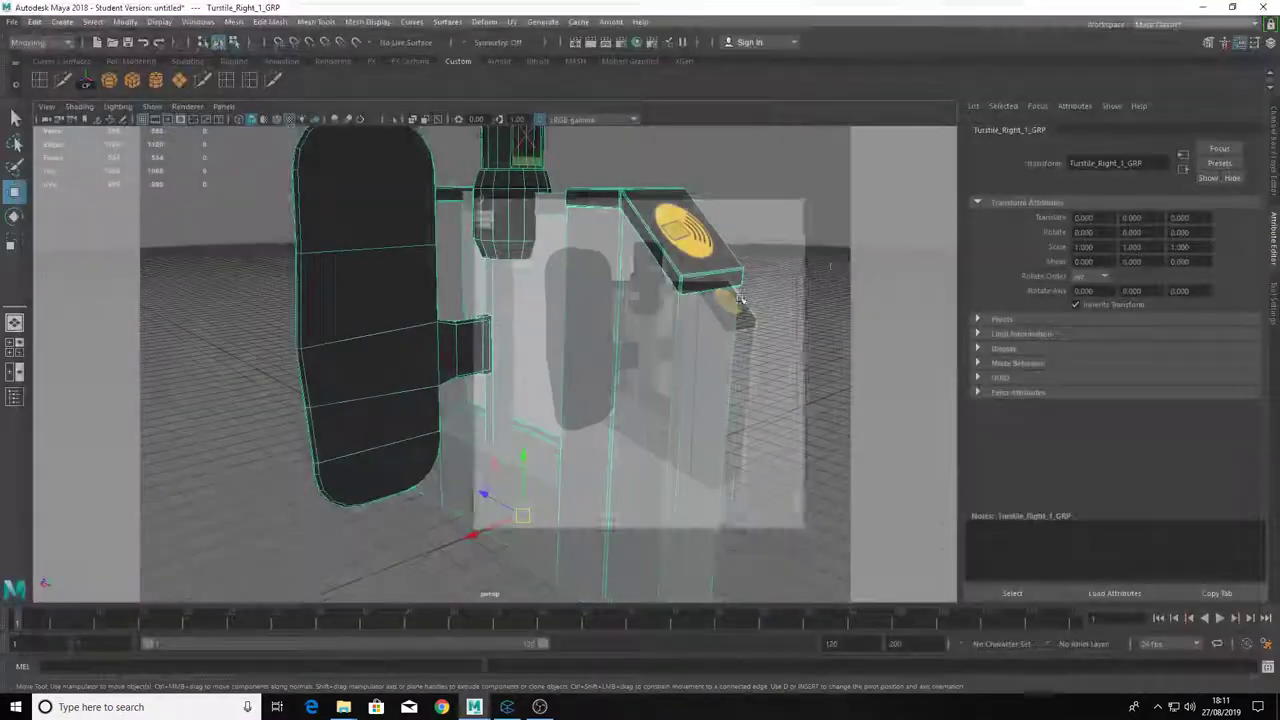
pyautogui.keyDown('alt'); pyautogui.moveTo(704, 303); pyautogui.dragTo(672, 302); pyautogui.keyUp('alt')
pyautogui.click(610, 21)
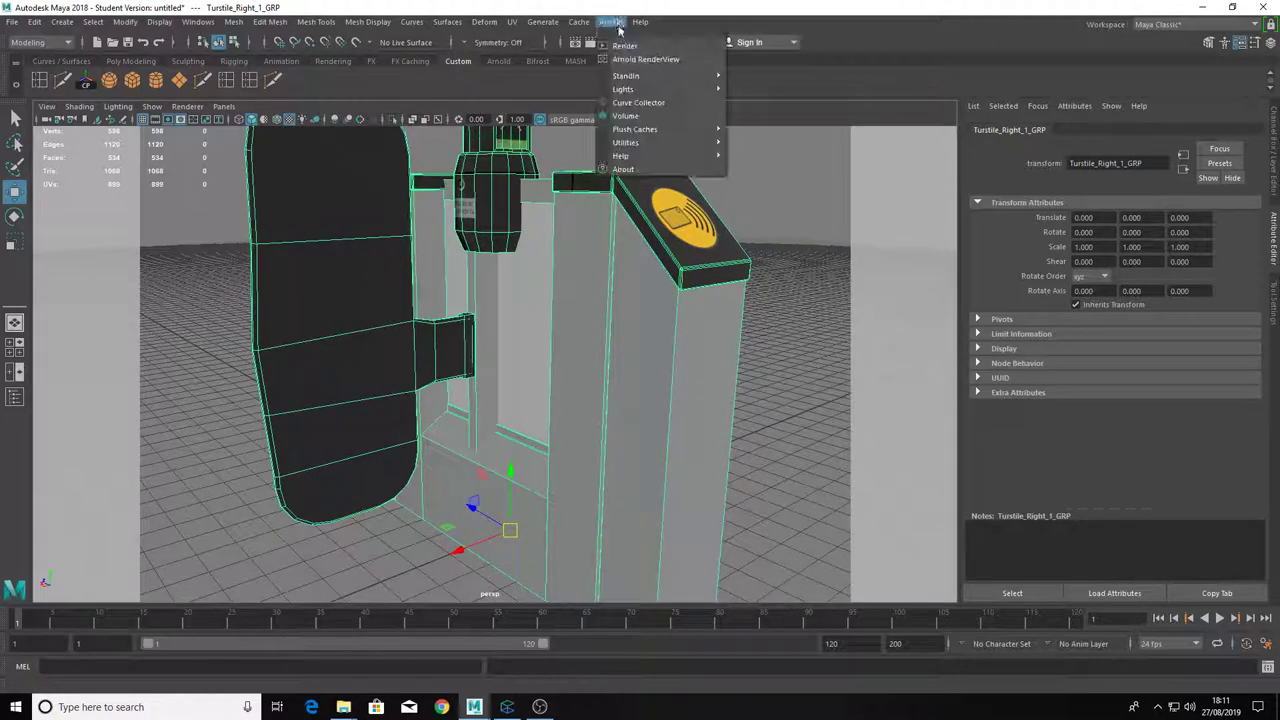
pyautogui.click(628, 48)
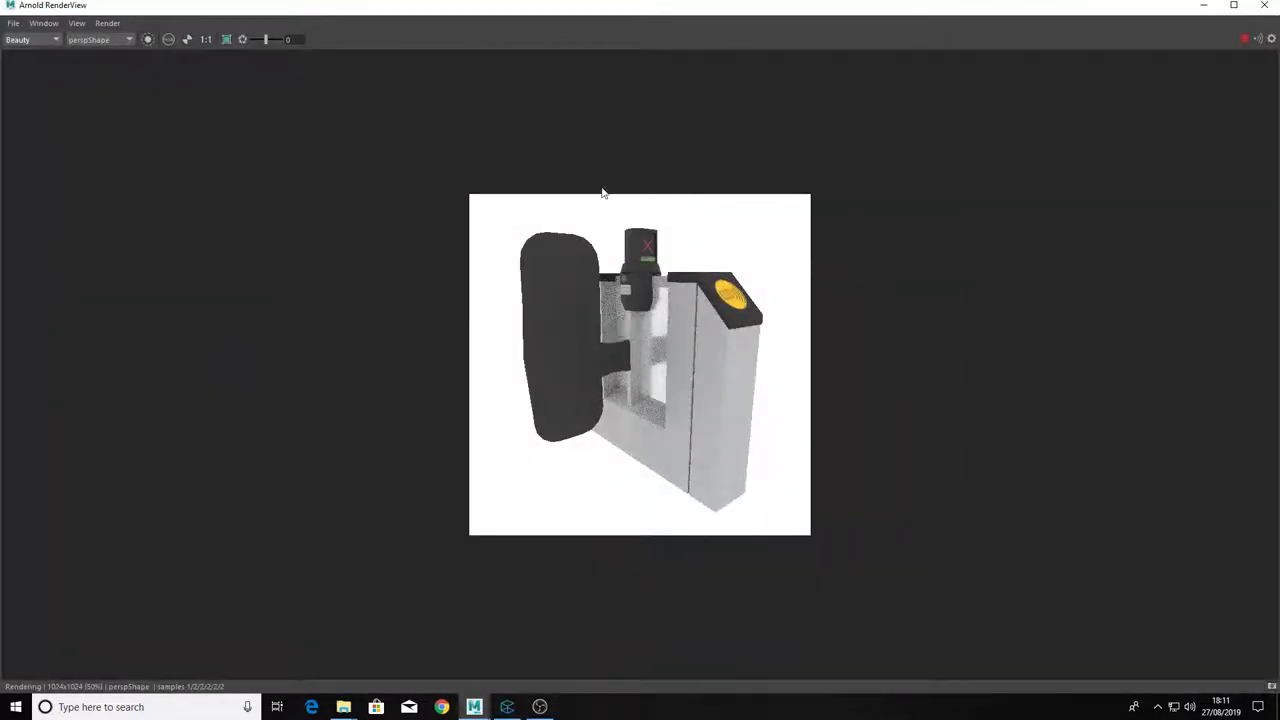
# Save the opposite-side render as Preview-2 in the AssetLibrary's Turstile-1 folder.
pyautogui.click(12, 23)
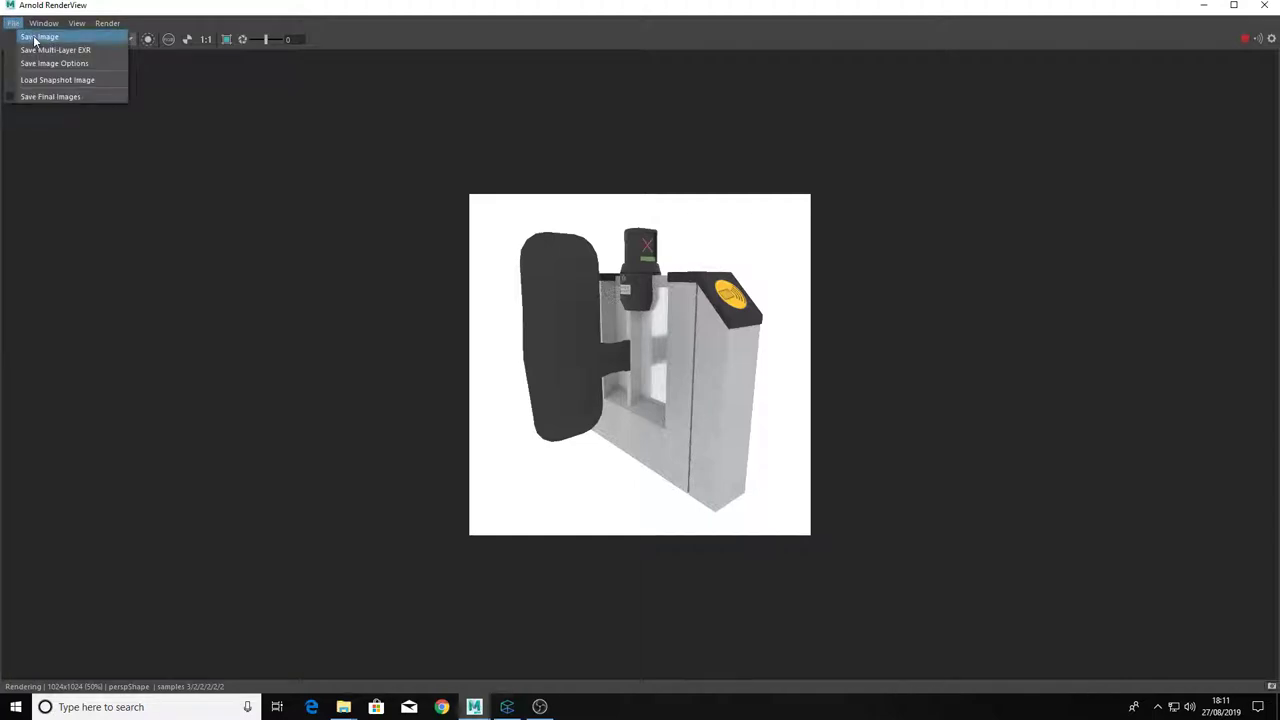
pyautogui.click(35, 40)
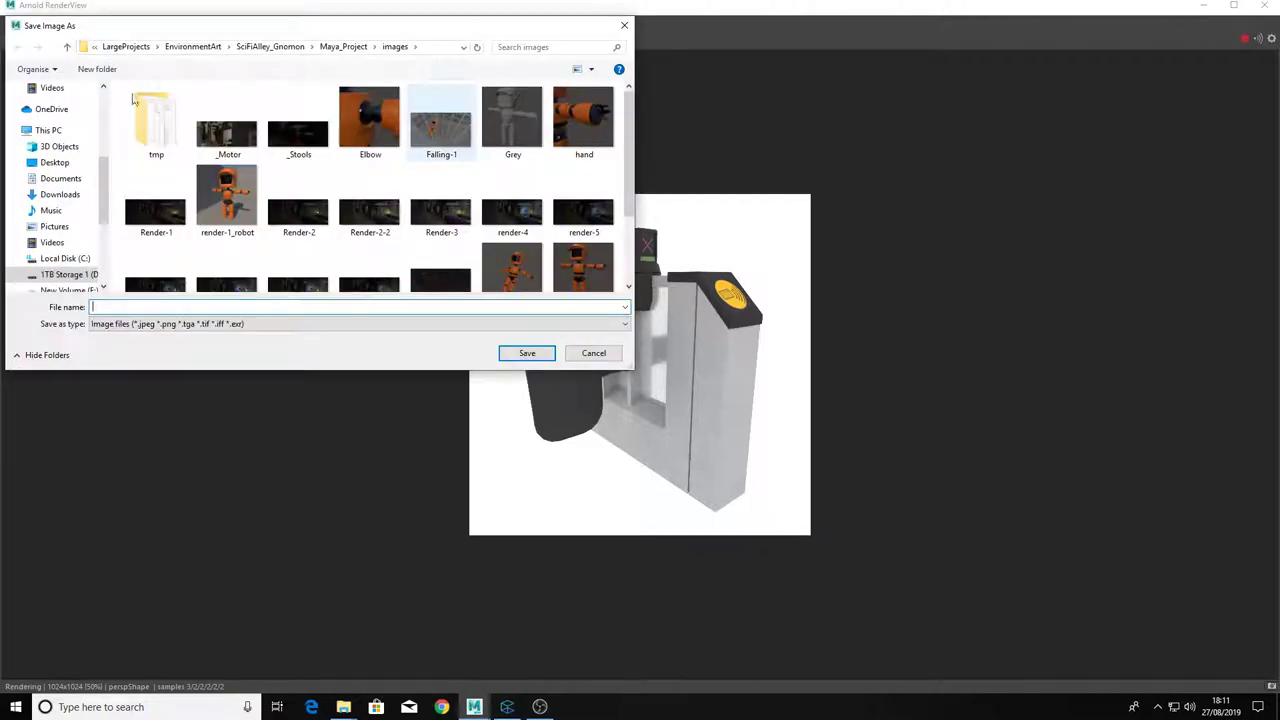
pyautogui.scroll(5, 106, 118)
pyautogui.scroll(2, 106, 118)
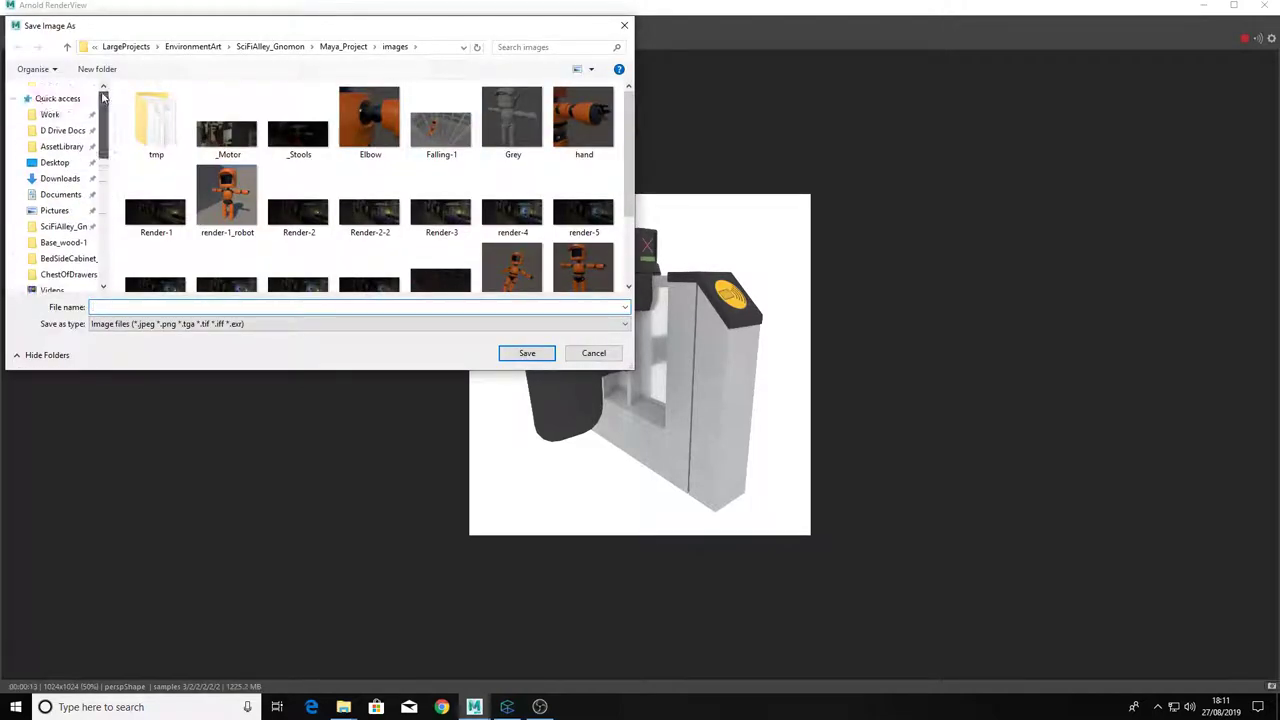
pyautogui.click(60, 146)
pyautogui.click(165, 205)
pyautogui.doubleClick(172, 205)
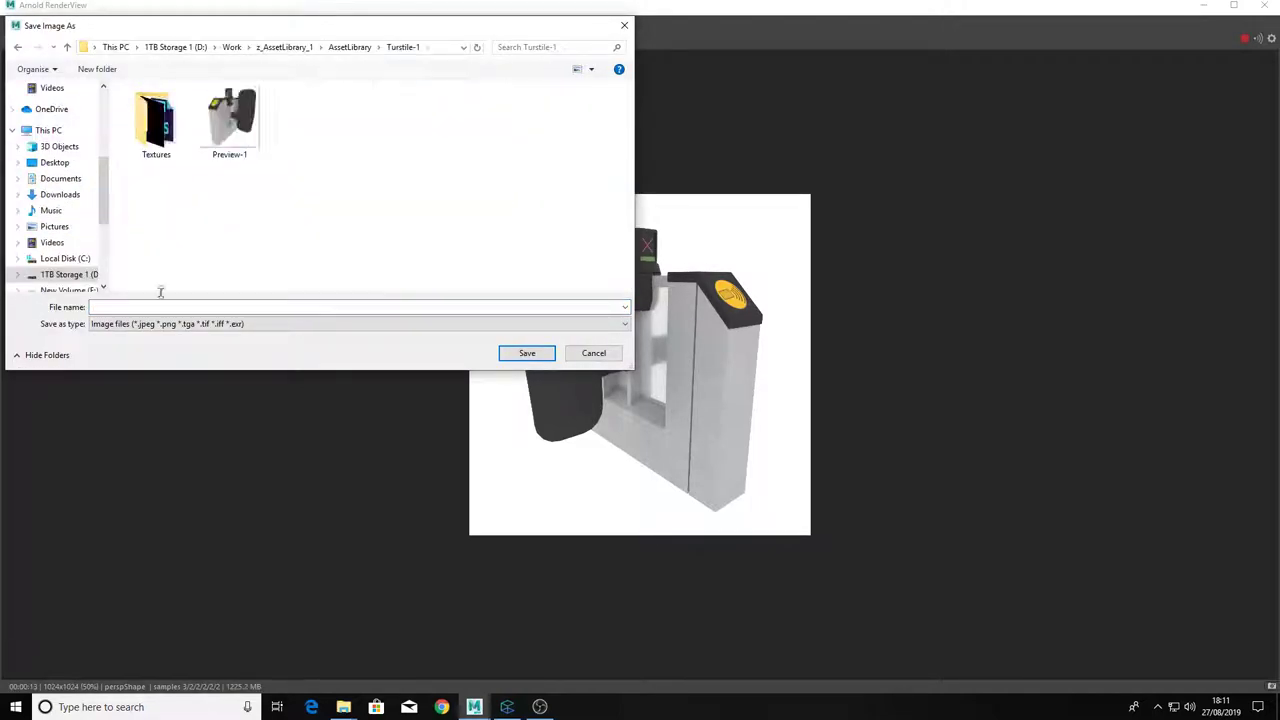
pyautogui.click(229, 122)
pyautogui.doubleClick(193, 309)
pyautogui.click(194, 310)
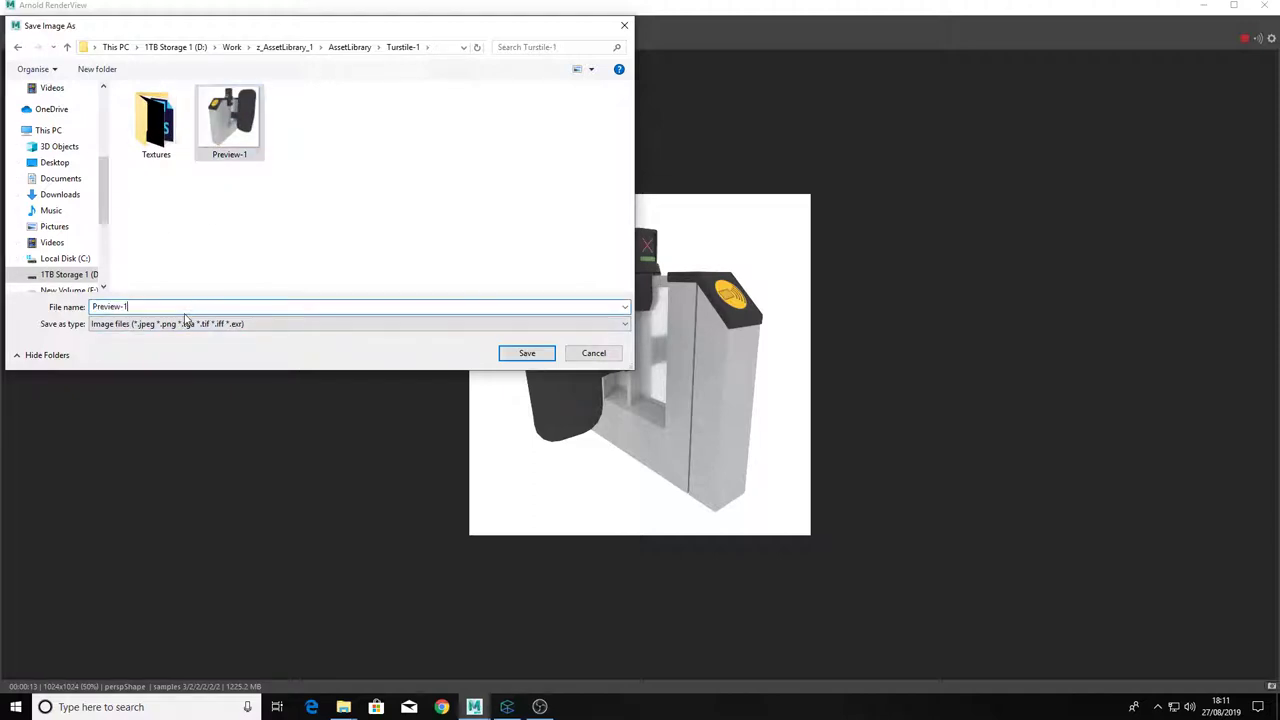
pyautogui.press('BackSpace')
pyautogui.write('2')
pyautogui.press('Return')
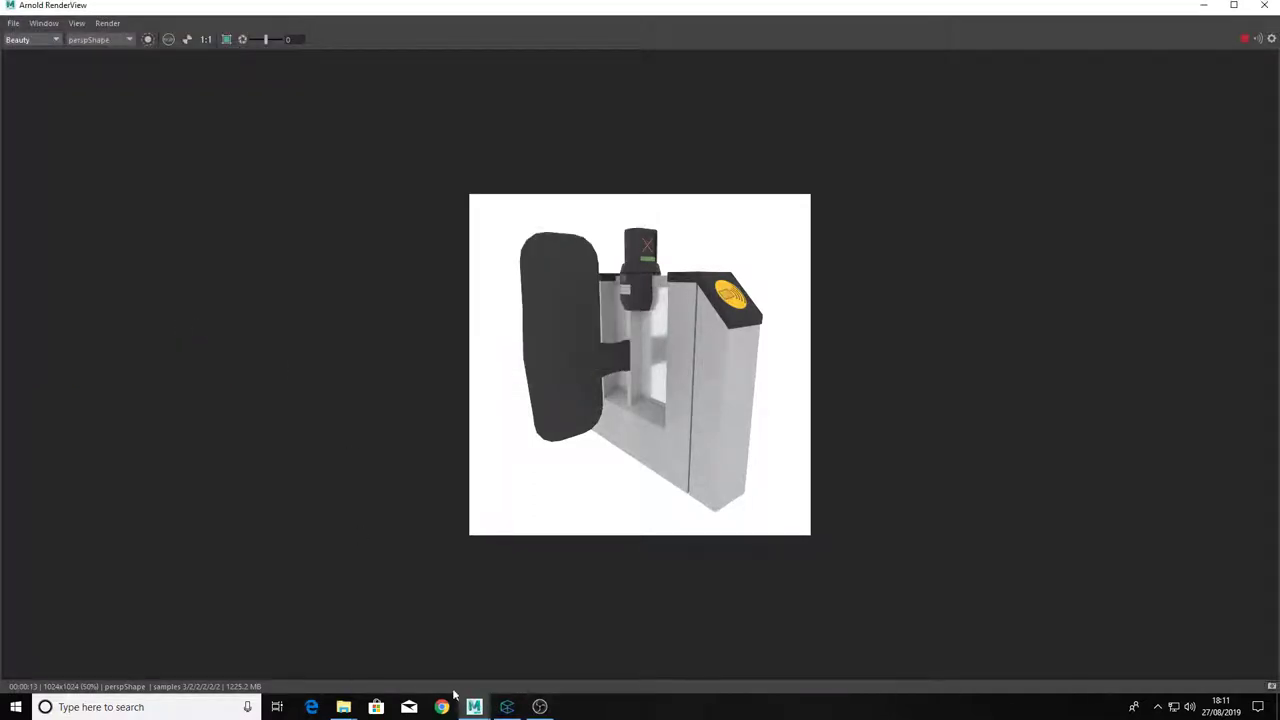
# In Connecter, show the image files, attach Preview-1 and Preview-2 to the Turstile_Right_1 FBX as previews, and filter the images out again.
pyautogui.click(507, 707)
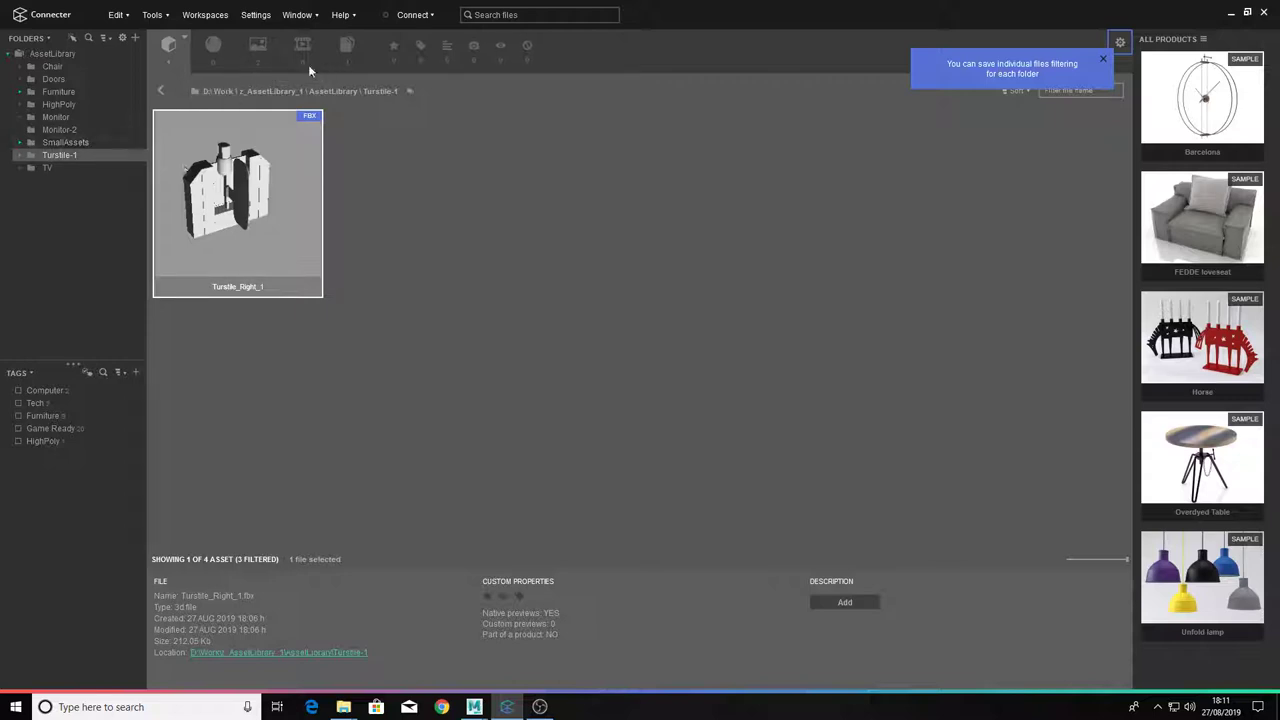
pyautogui.click(258, 46)
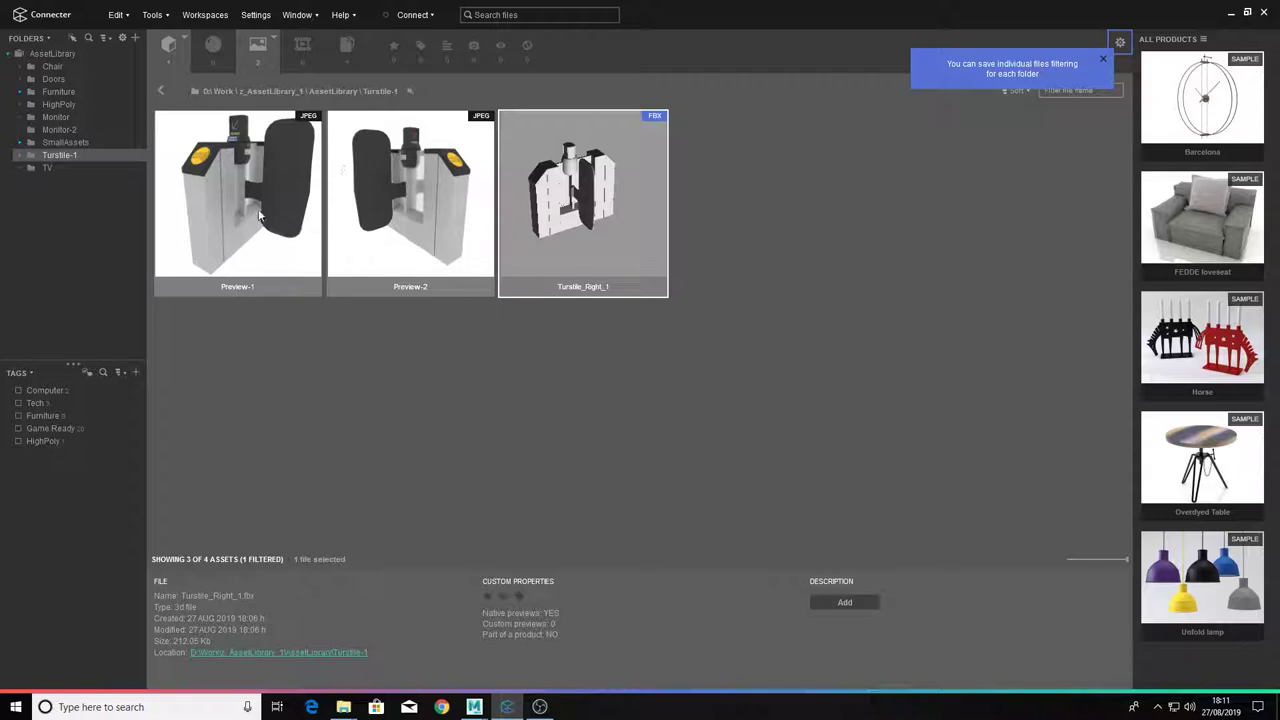
pyautogui.moveTo(225, 212); pyautogui.dragTo(575, 203)
pyautogui.moveTo(426, 205); pyautogui.dragTo(580, 187)
pyautogui.click(274, 54)
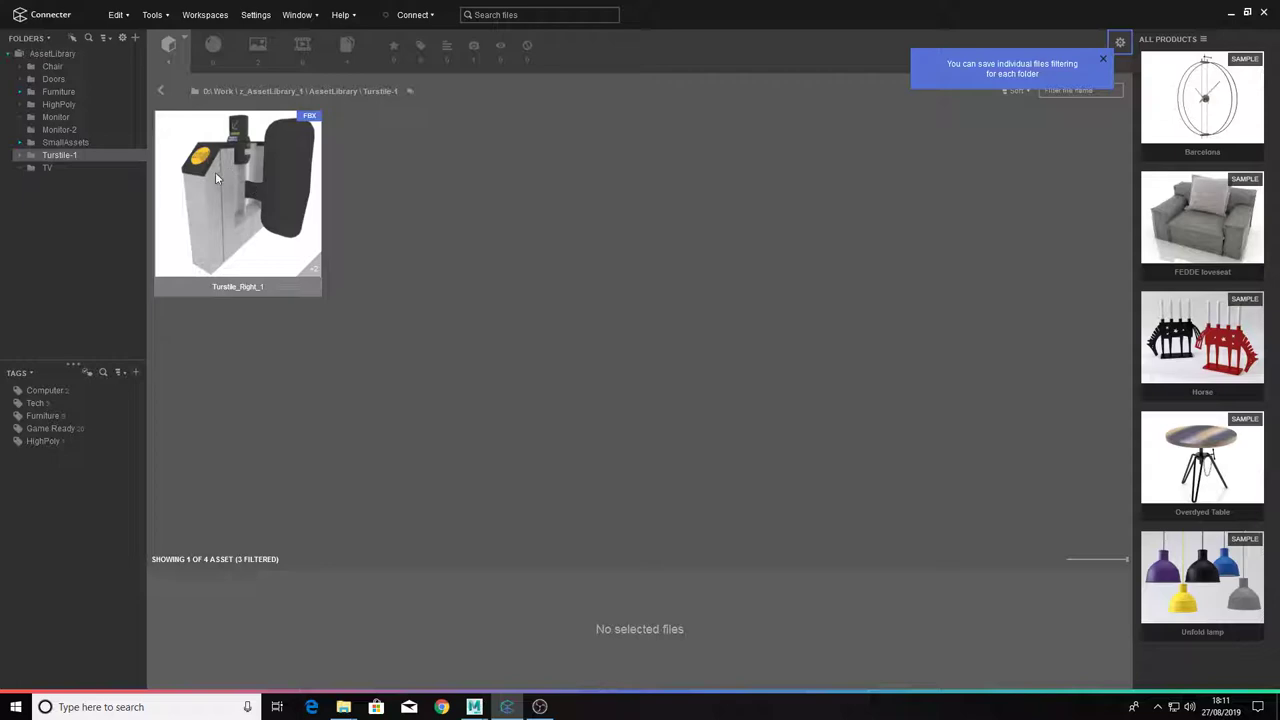
# Open the preview gallery of the Turstile_Right_1 asset and view its second preview image.
pyautogui.click(240, 182)
pyautogui.rightClick(240, 180)
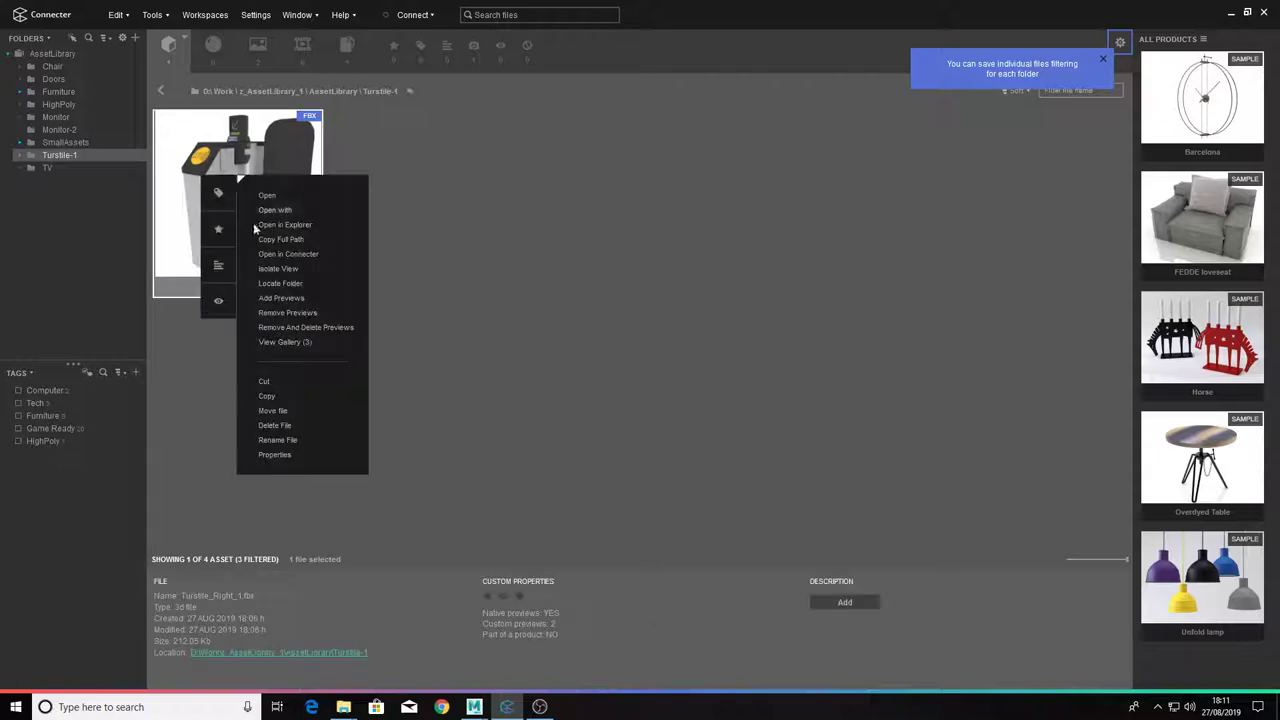
pyautogui.click(300, 342)
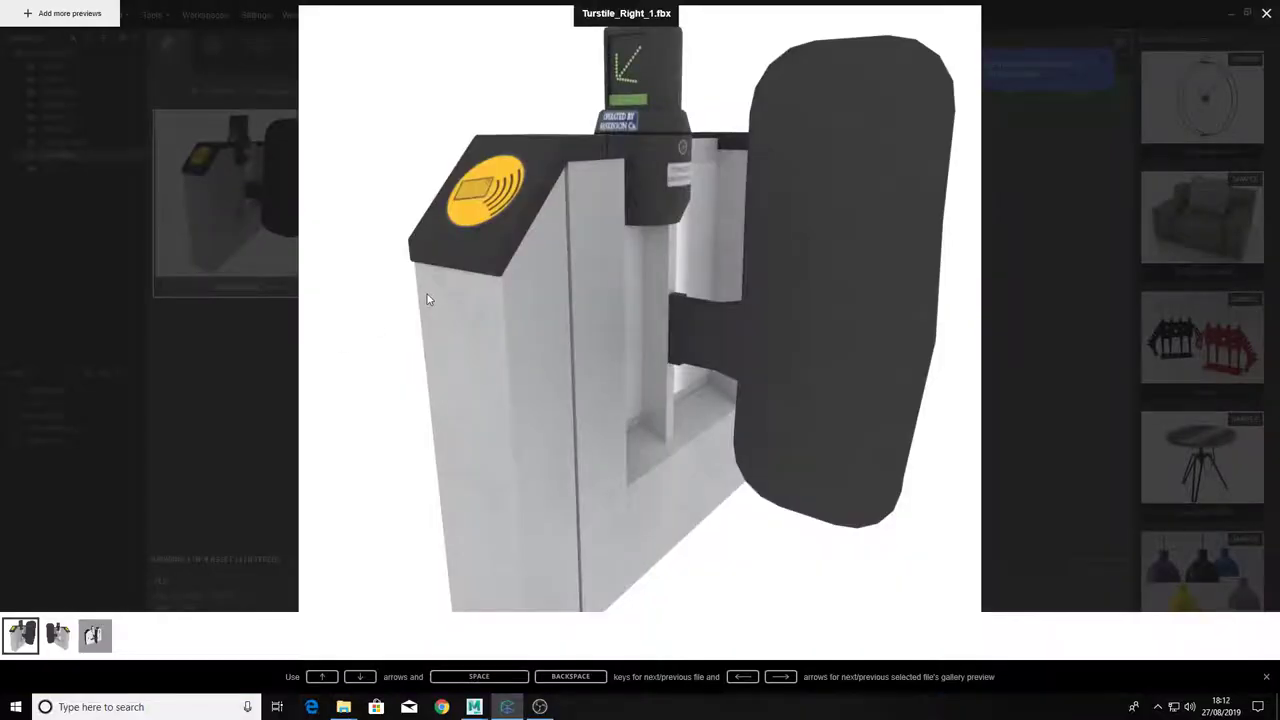
pyautogui.click(57, 635)
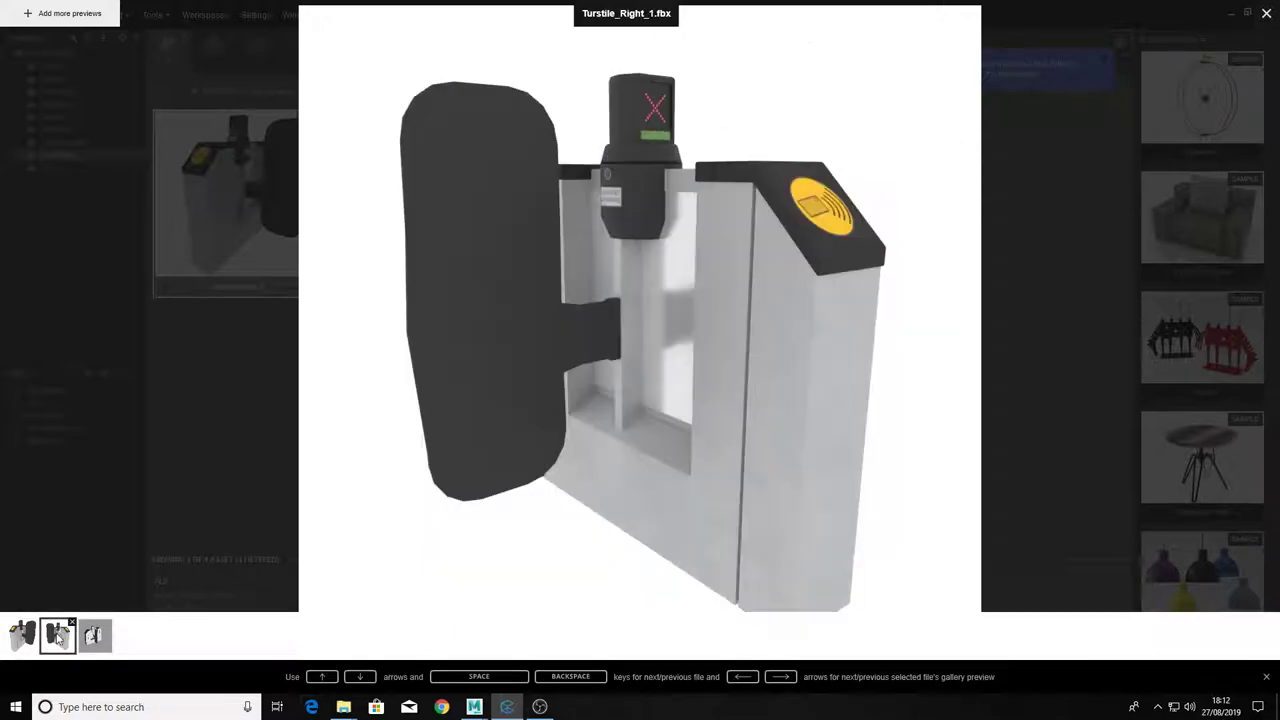
# Close the preview gallery and return to the contents of the Turstile-1 folder.
pyautogui.click(1037, 146)
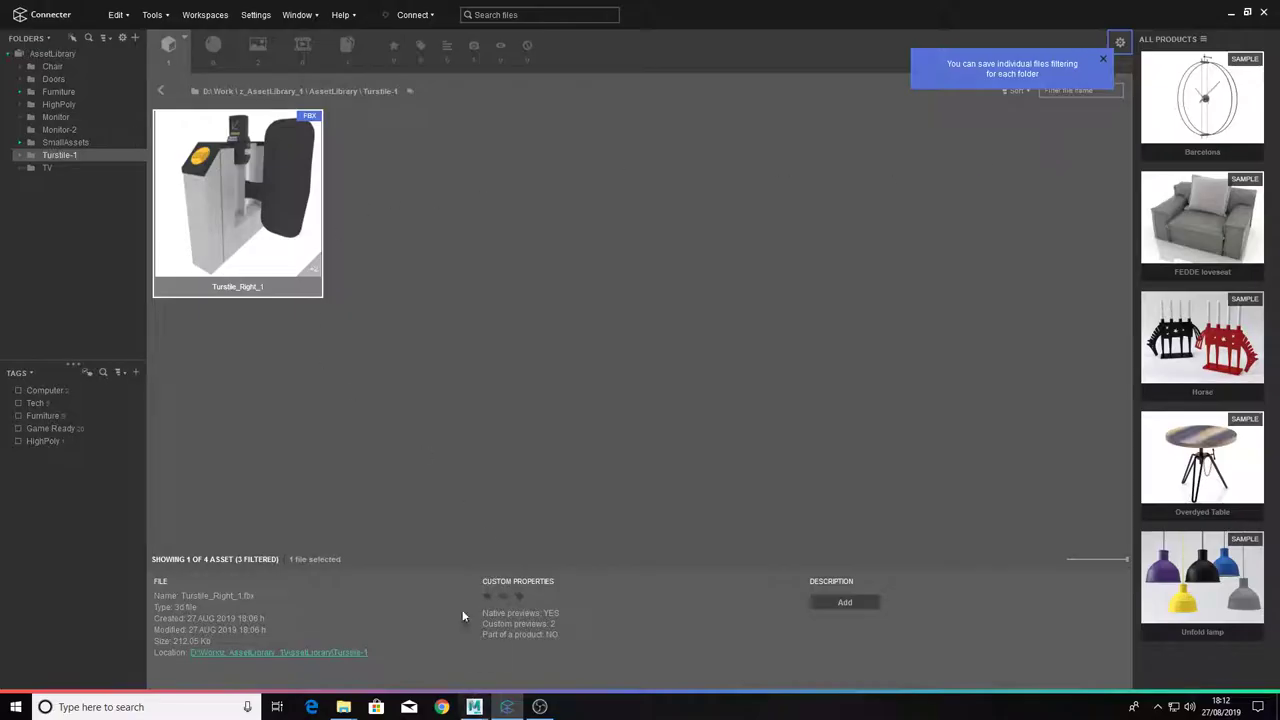
pyautogui.click(86, 142)
pyautogui.click(80, 130)
pyautogui.click(72, 155)
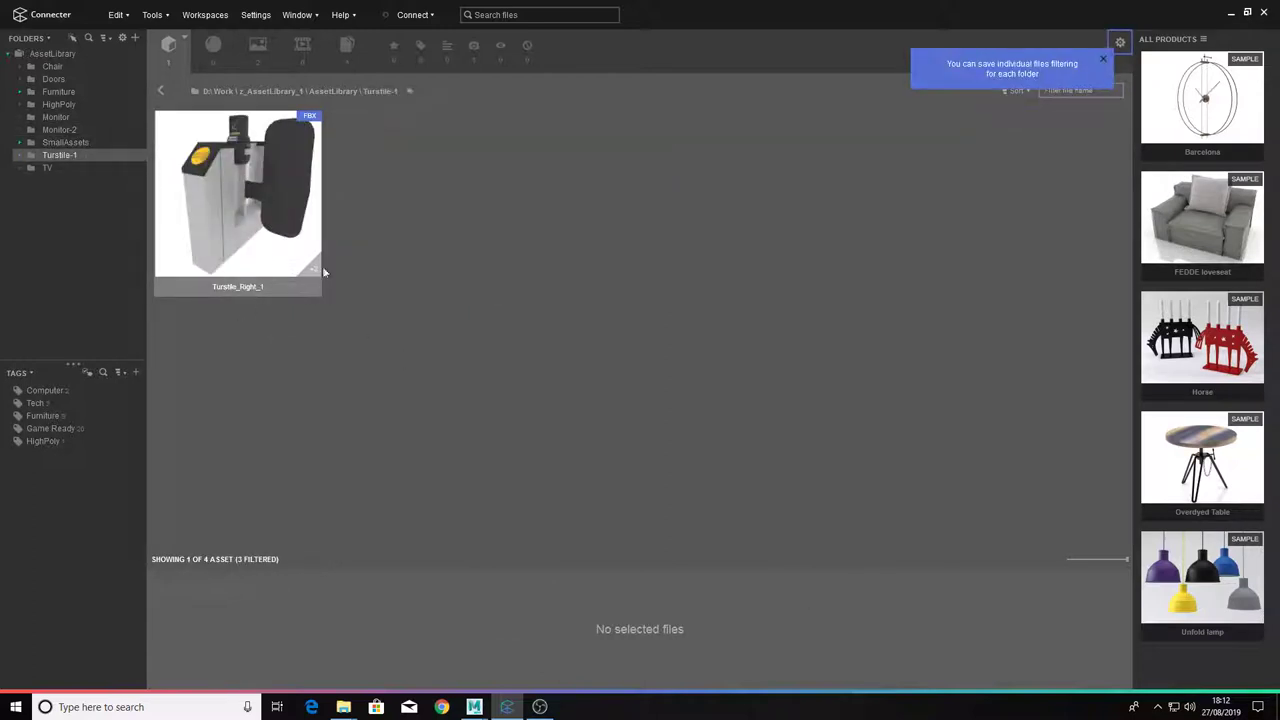
# Switch to Maya, close the render window and start a new empty scene without saving the current one.
pyautogui.moveTo(476, 705)
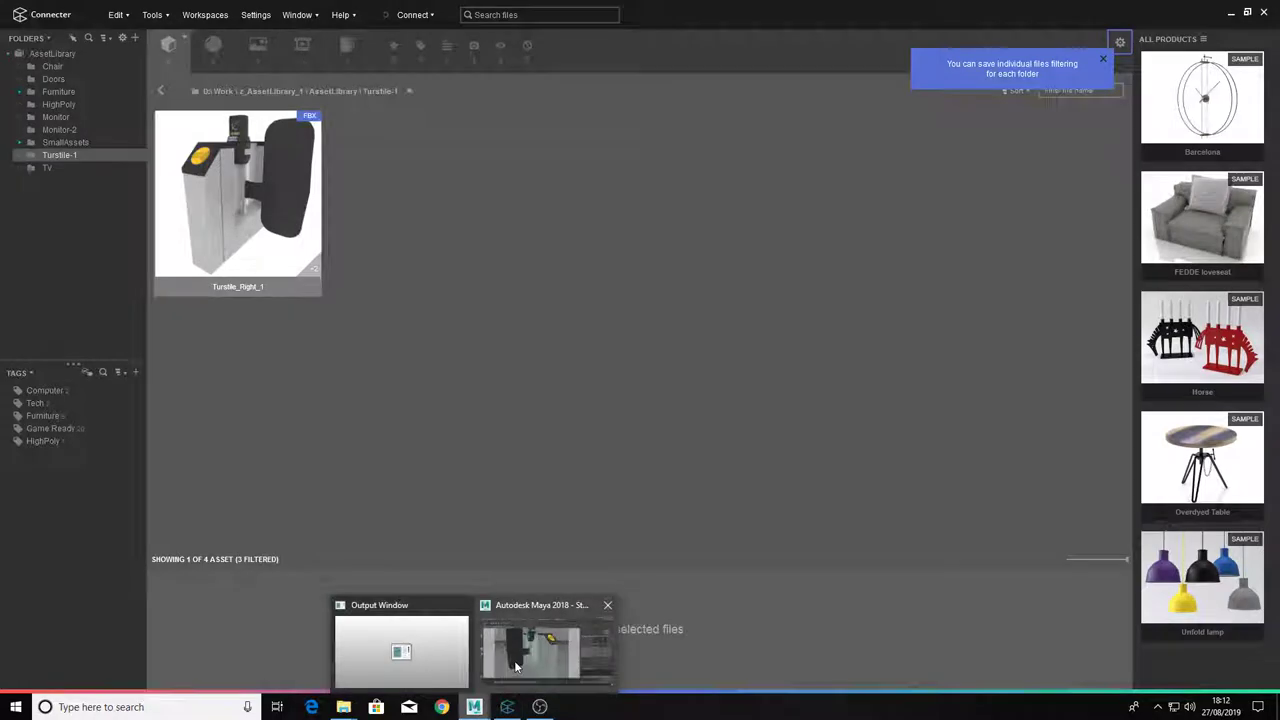
pyautogui.click(516, 660)
pyautogui.click(1264, 5)
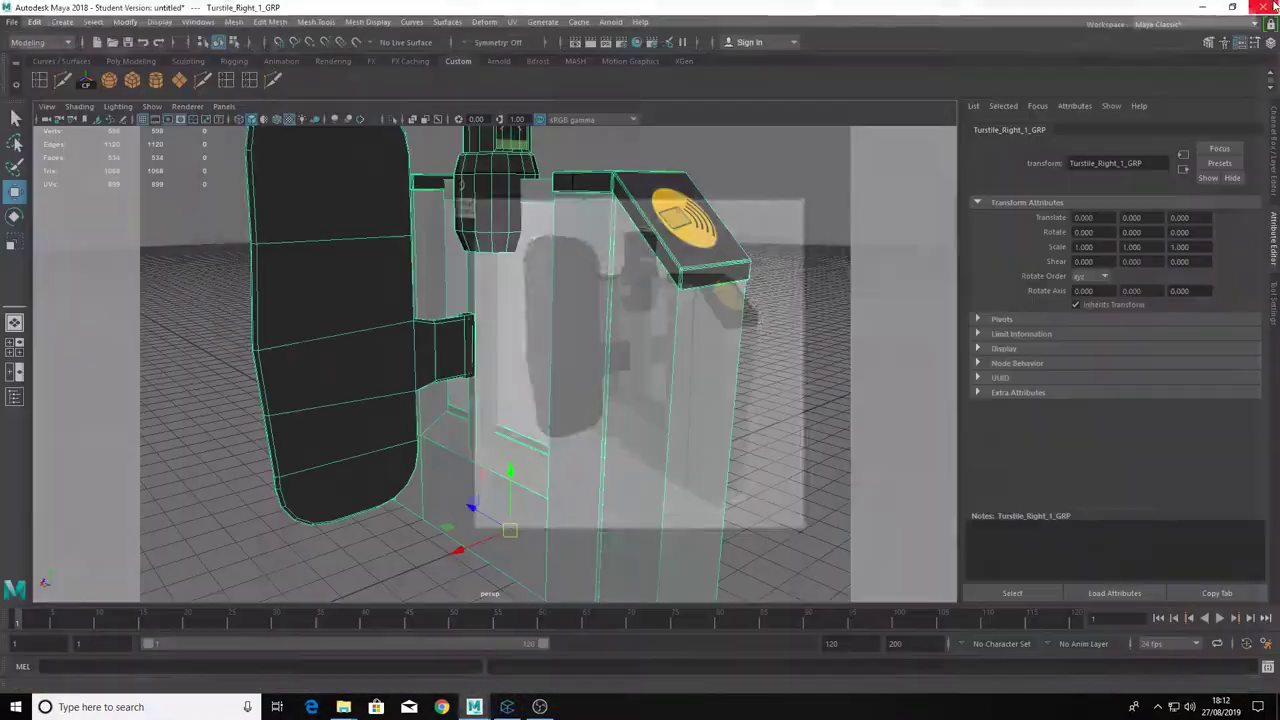
pyautogui.click(19, 27)
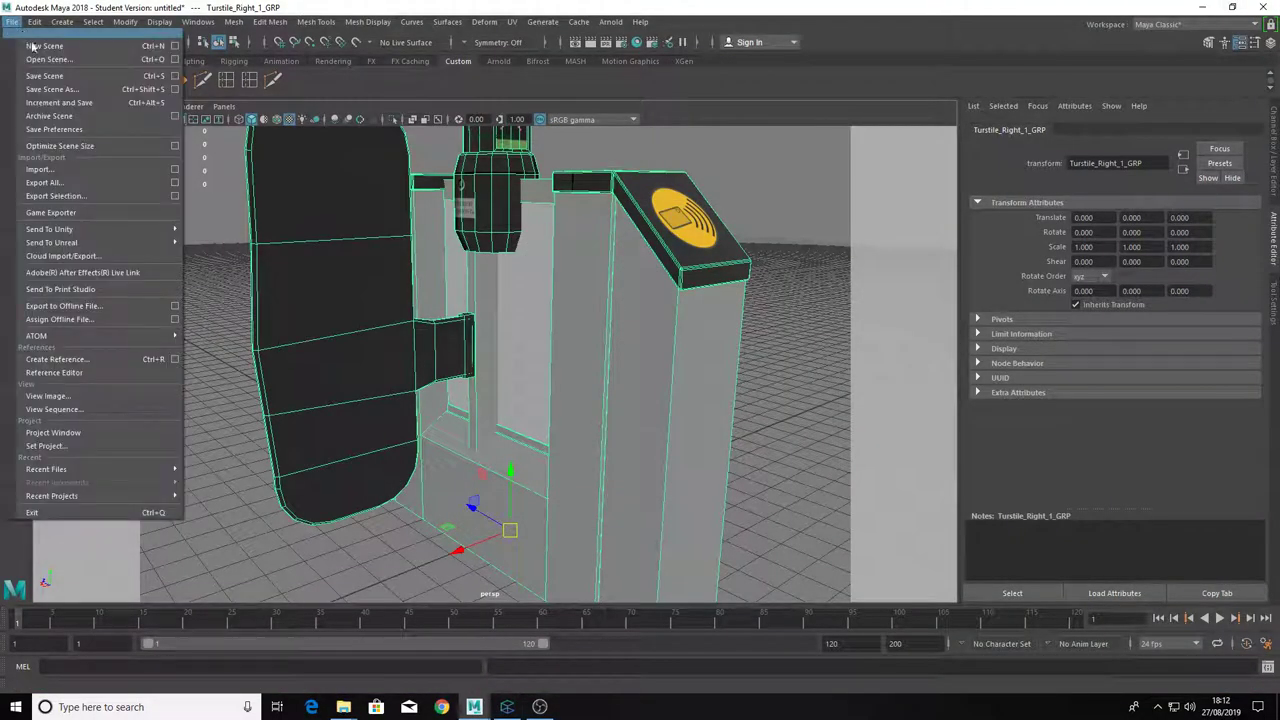
pyautogui.click(45, 51)
pyautogui.click(627, 356)
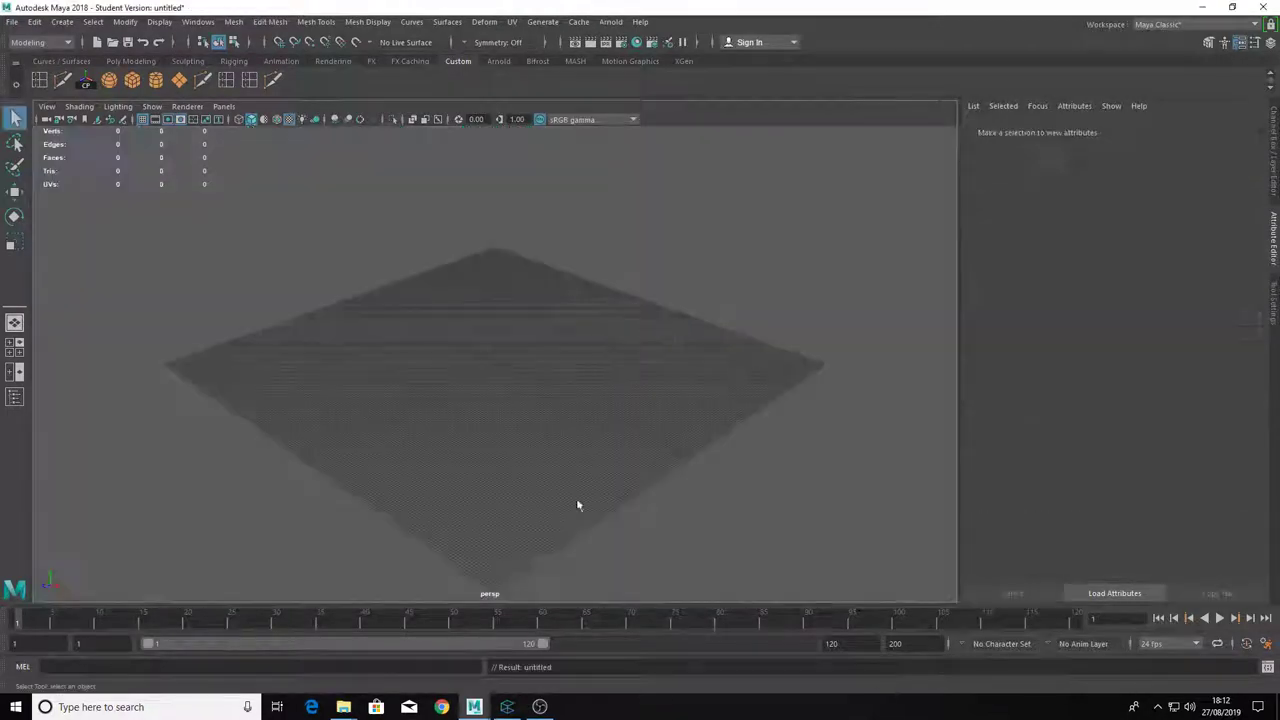
# Bring Connecter up as a smaller window over Maya and import the Turstile_Right_1 FBX from it into the empty scene.
pyautogui.click(507, 707)
pyautogui.moveTo(678, 5); pyautogui.dragTo(948, 215)
pyautogui.click(848, 294)
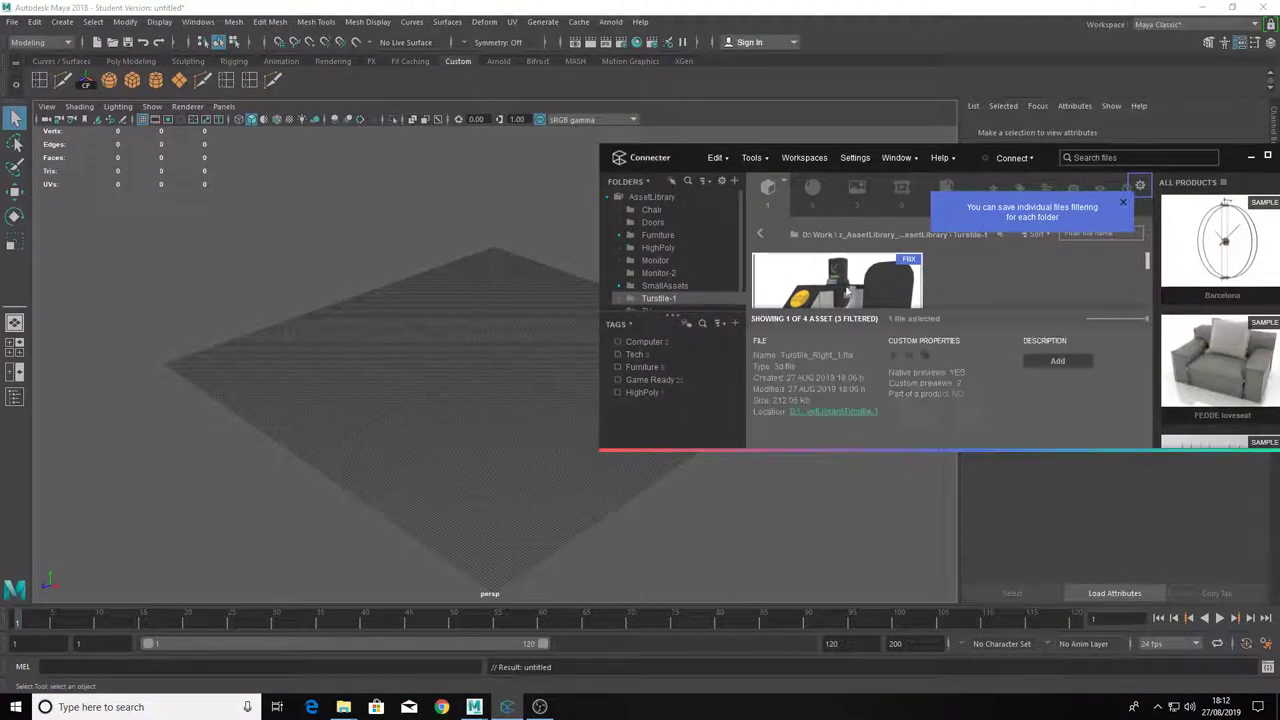
pyautogui.moveTo(850, 292); pyautogui.dragTo(500, 368)
# Examine the imported turnstile and its textures from several sides in the perspective view.
pyautogui.moveTo(400, 268); pyautogui.dragTo(580, 458)
pyautogui.scroll(5, 575, 454)
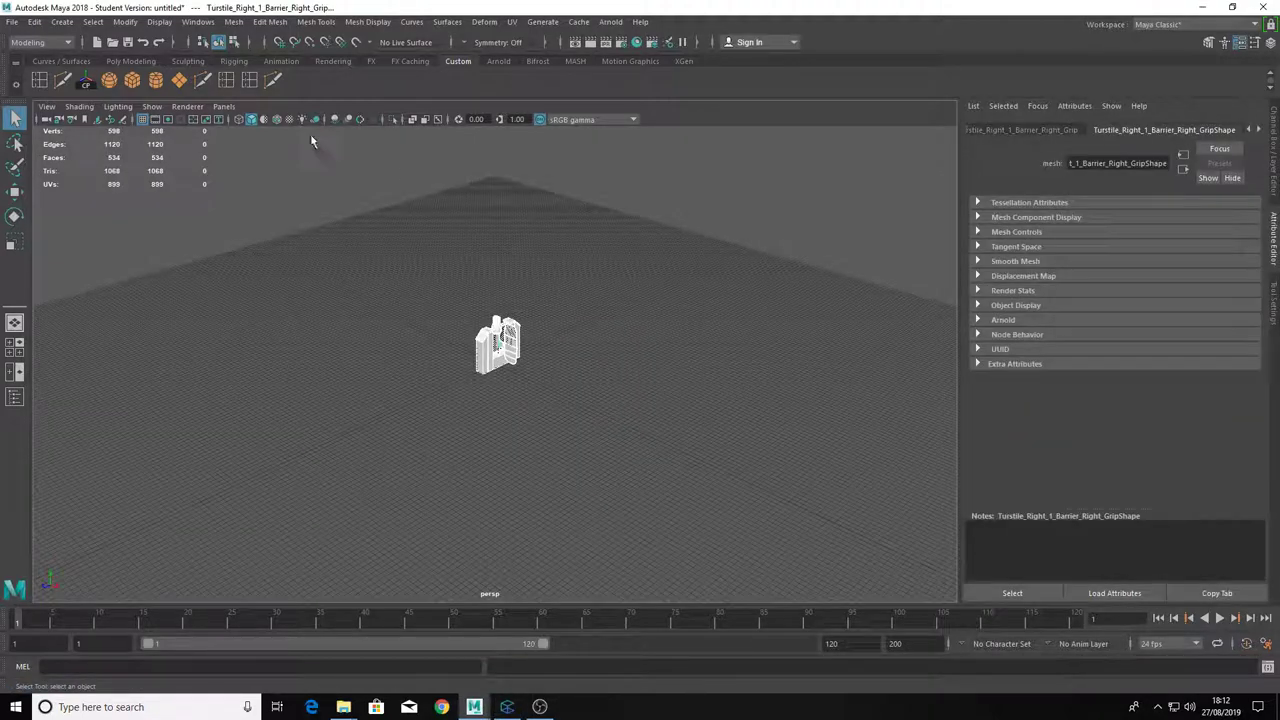
pyautogui.scroll(5, 479, 270)
pyautogui.scroll(-3, 551, 266)
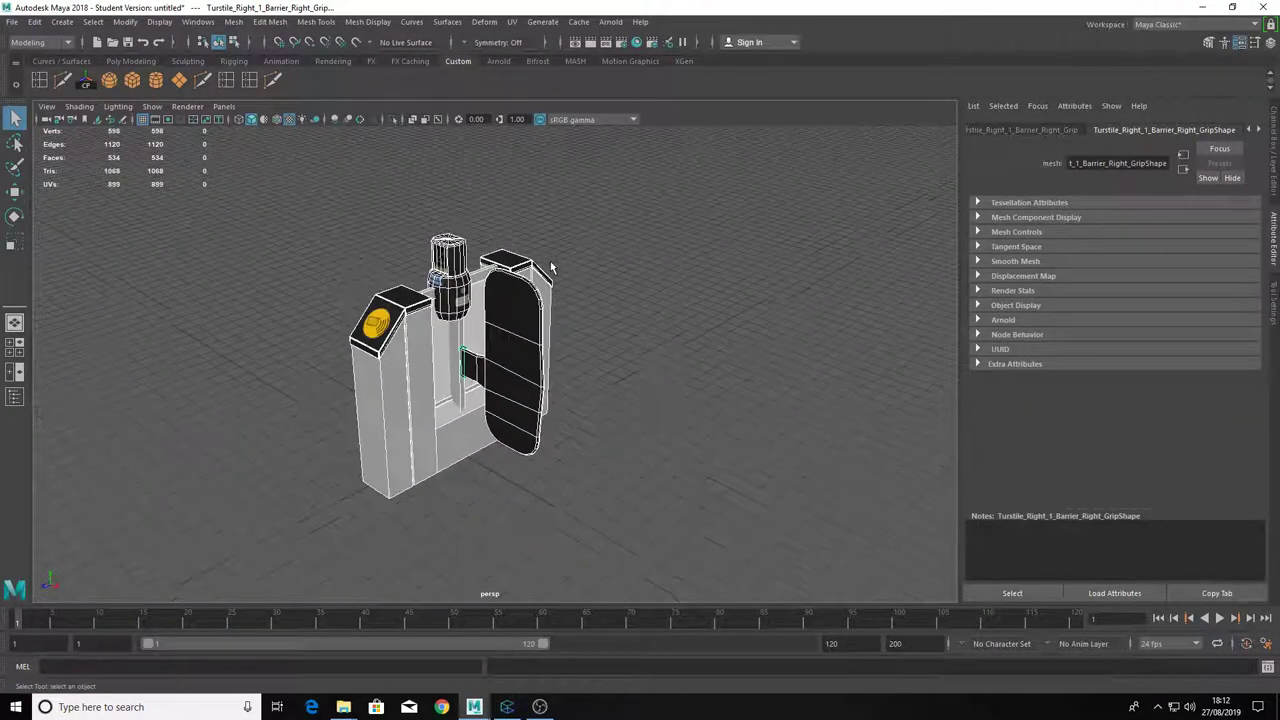
pyautogui.moveTo(551, 266); pyautogui.dragTo(639, 248)
pyautogui.scroll(3, 639, 250)
pyautogui.moveTo(580, 343); pyautogui.dragTo(636, 343)
pyautogui.scroll(-3, 636, 348)
# Switch back to Connecter, restore it to full screen and look through all assets under the AssetLibrary root folder.
pyautogui.click(507, 706)
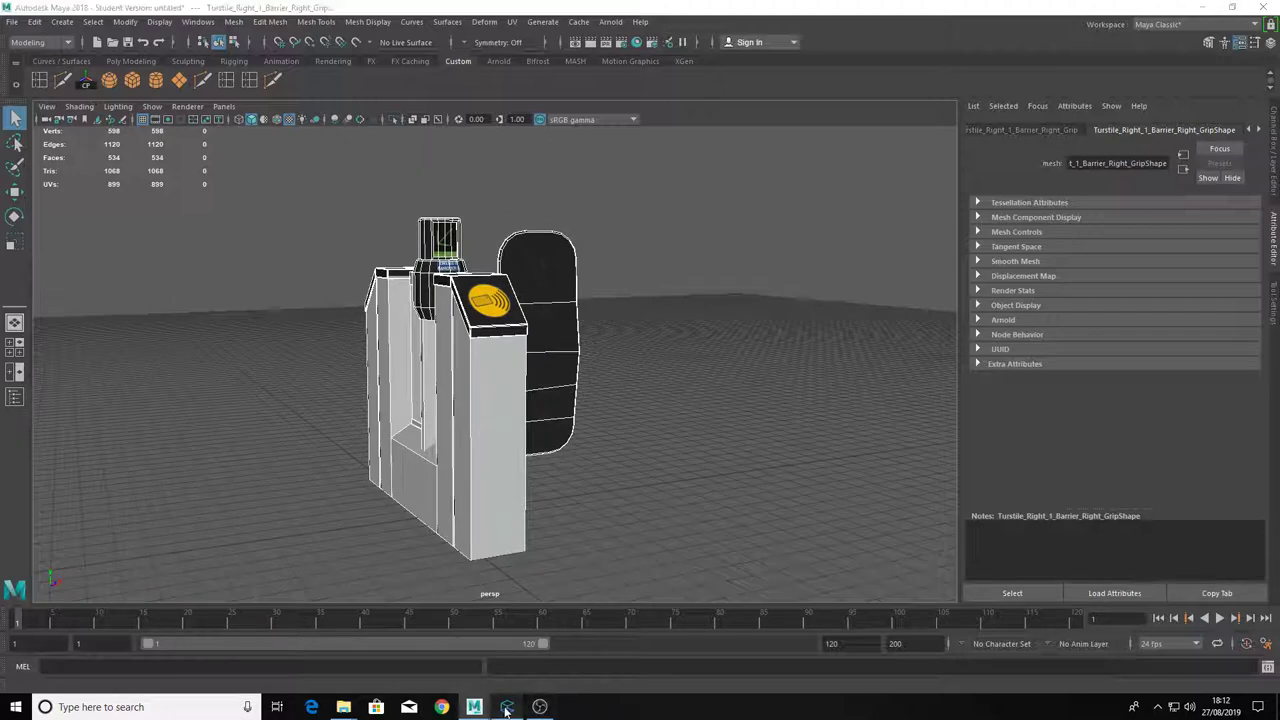
pyautogui.moveTo(971, 163); pyautogui.dragTo(371, 2)
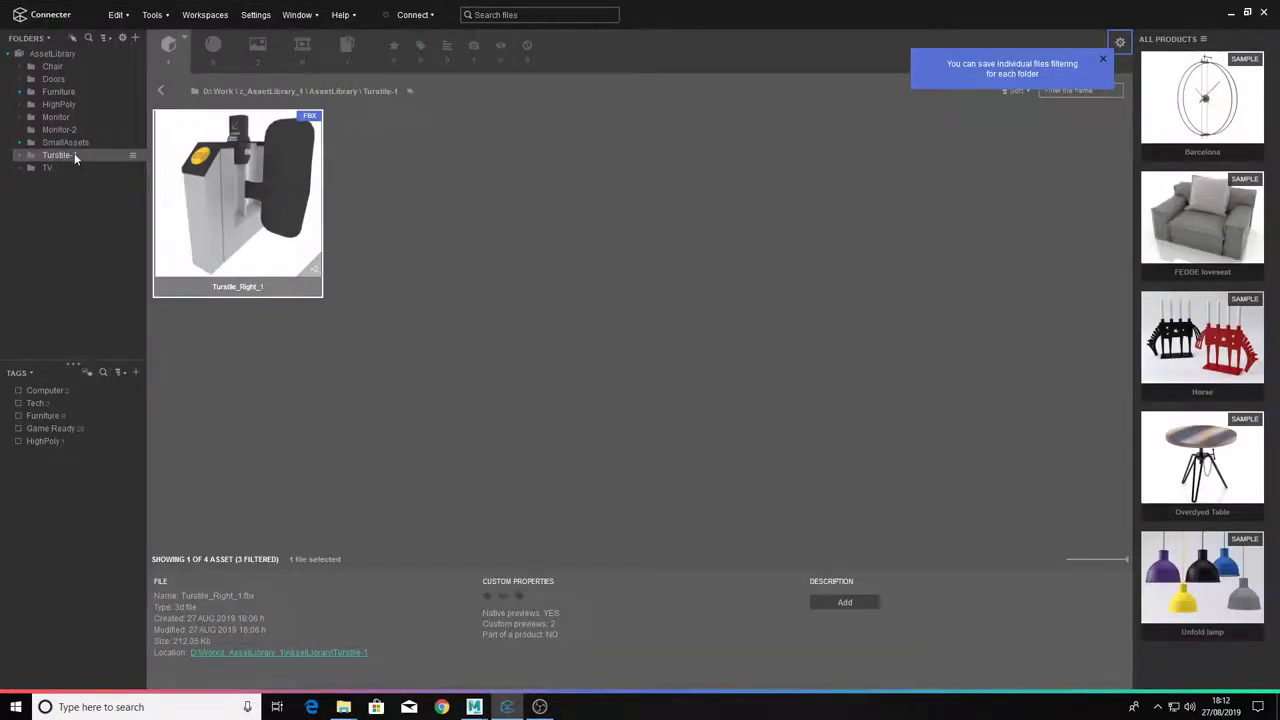
pyautogui.click(60, 55)
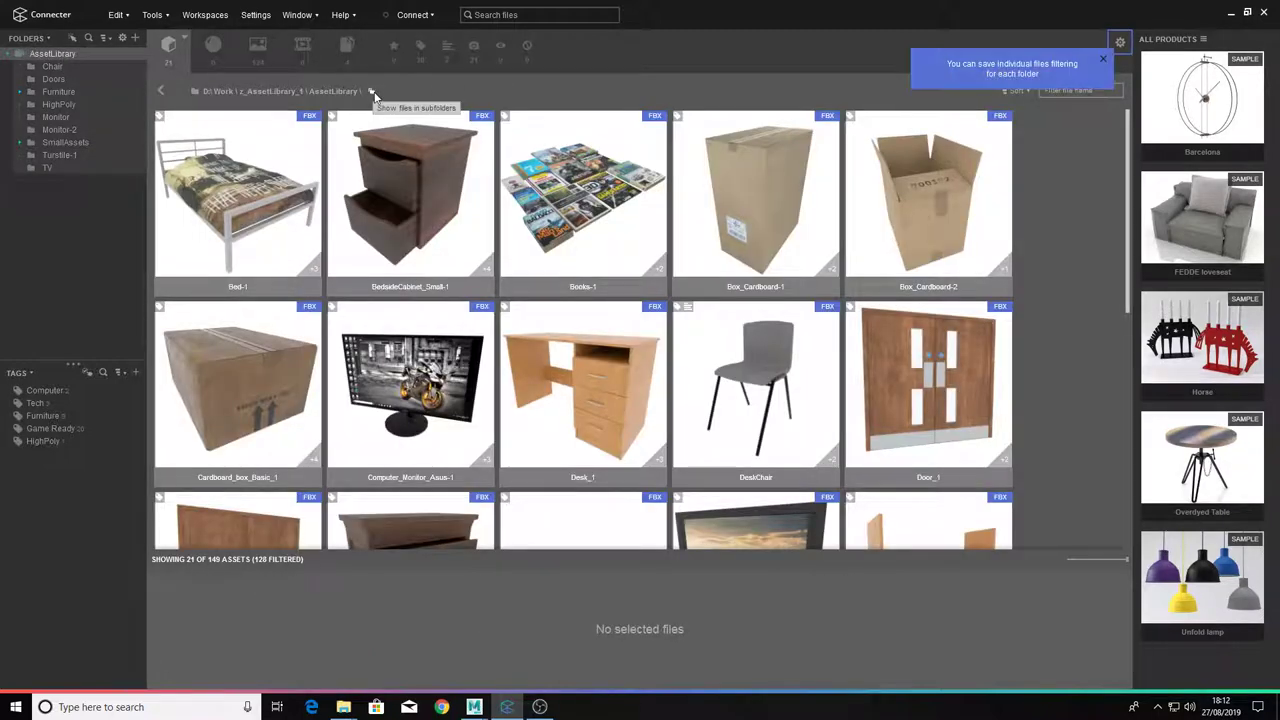
pyautogui.scroll(-3, 535, 266)
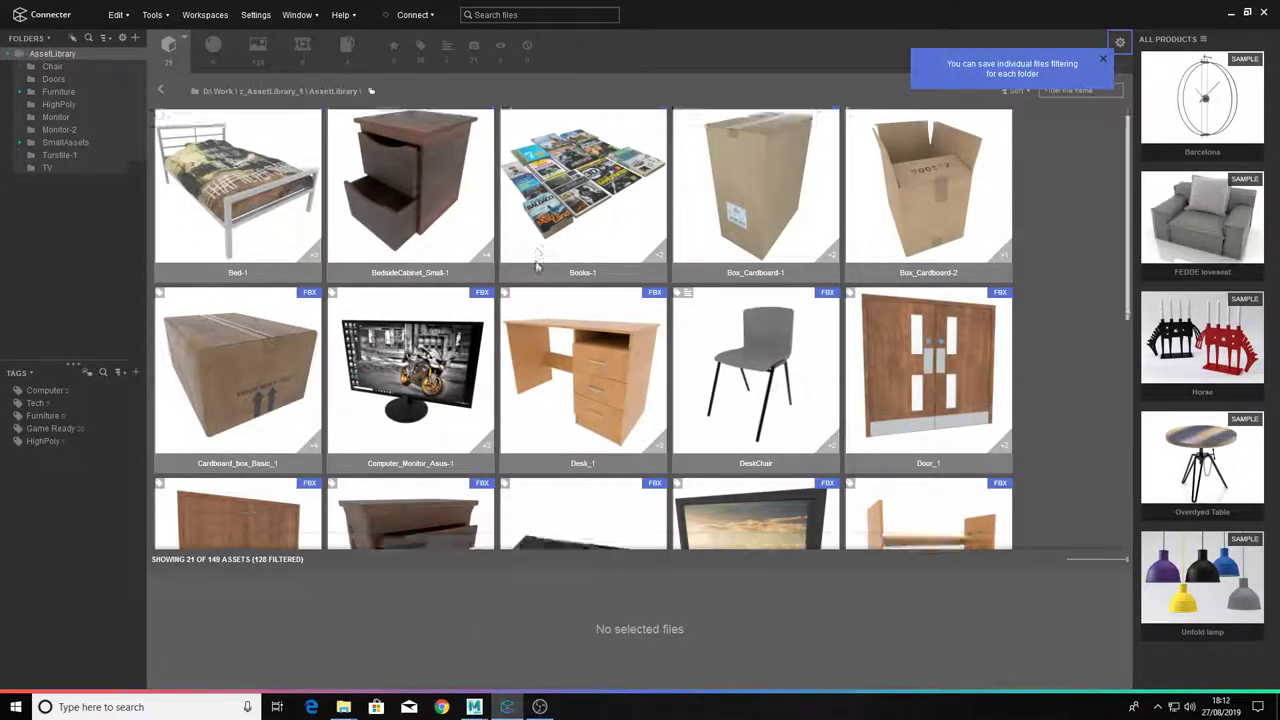
pyautogui.scroll(3, 535, 266)
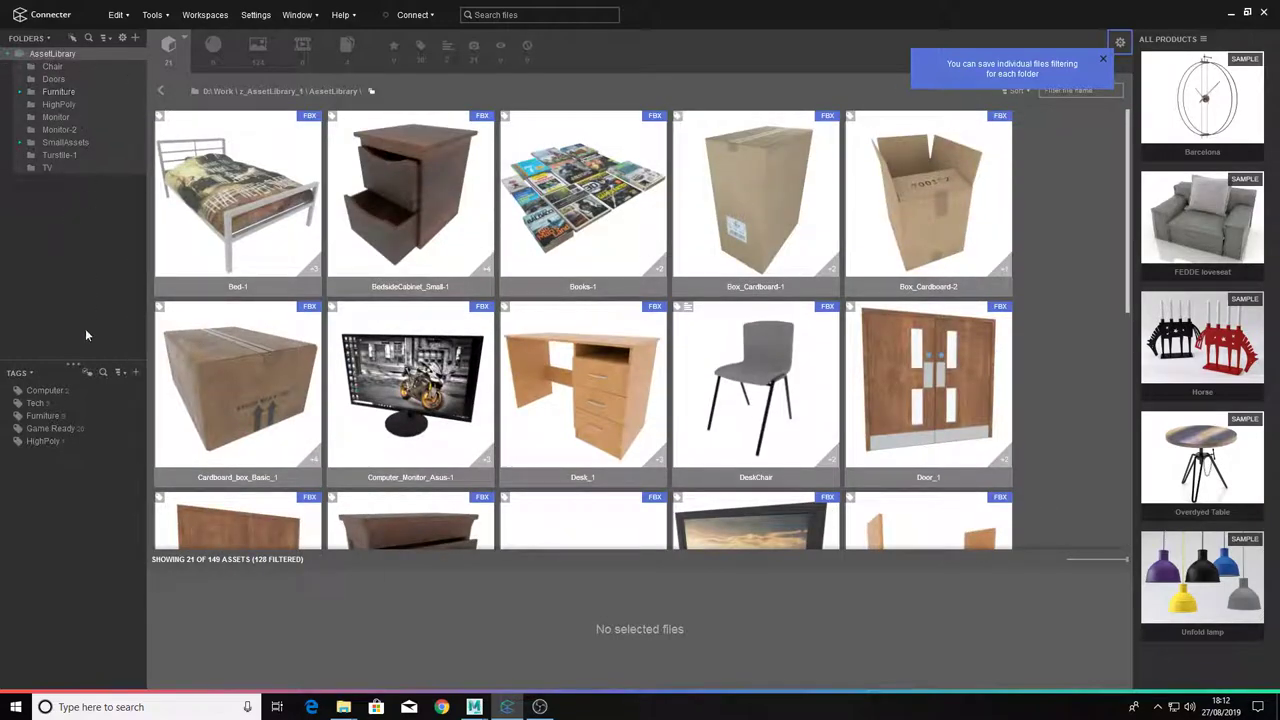
# View the contents of the Turstile-1, Monitor and TV folders in turn.
pyautogui.click(54, 156)
pyautogui.click(72, 118)
pyautogui.click(75, 168)
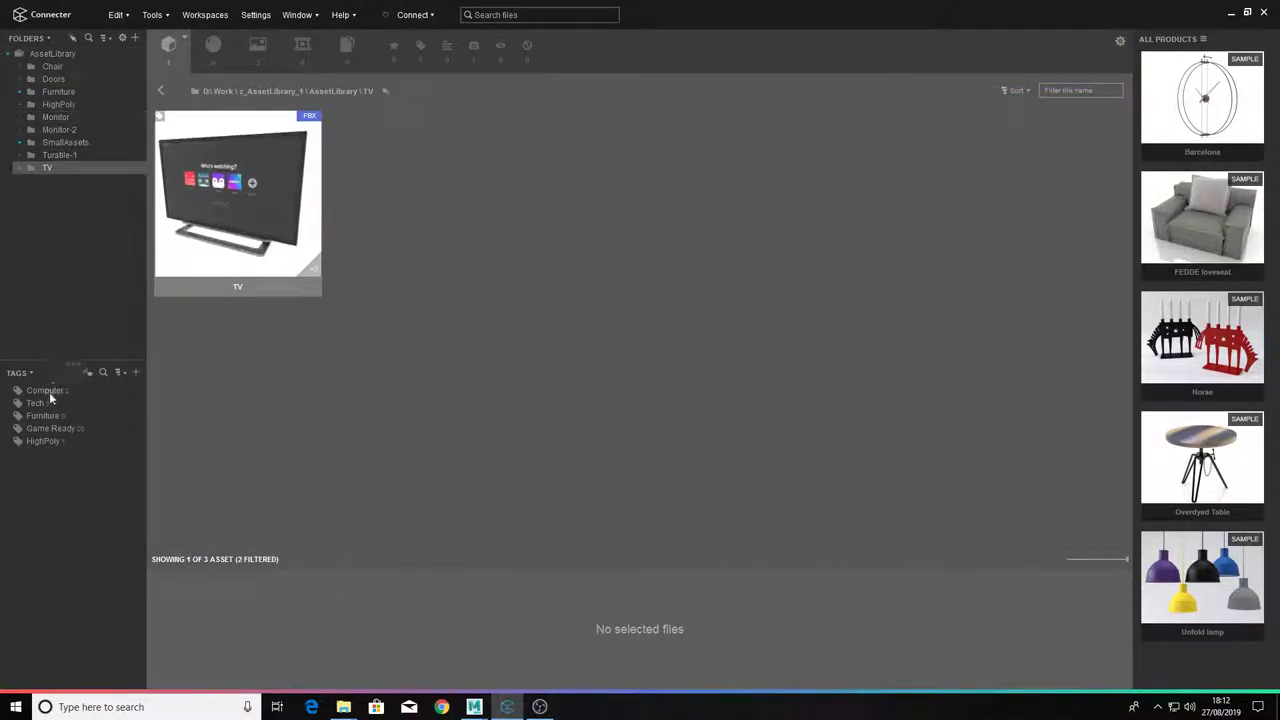
# Tag the Turstile_Right_1 asset in the Turstile-1 folder as Game Ready and Tech.
pyautogui.click(60, 156)
pyautogui.moveTo(350, 366); pyautogui.dragTo(180, 194)
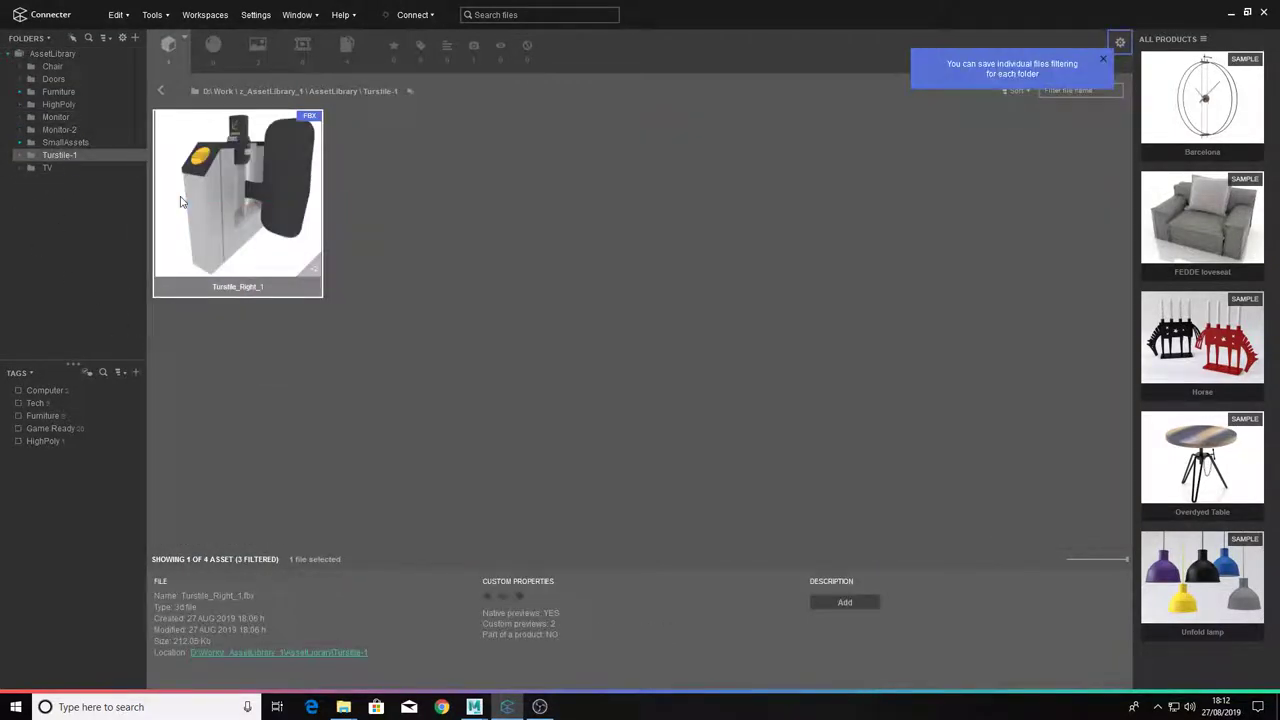
pyautogui.click(20, 428)
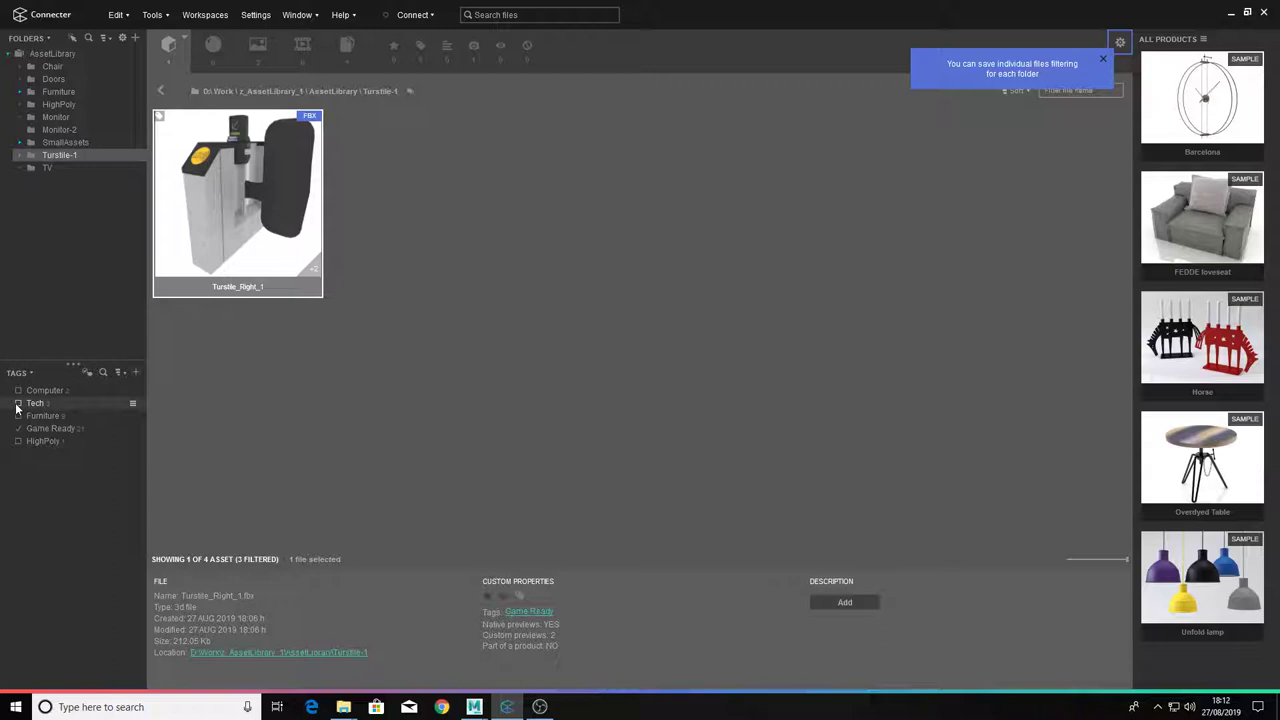
pyautogui.click(18, 403)
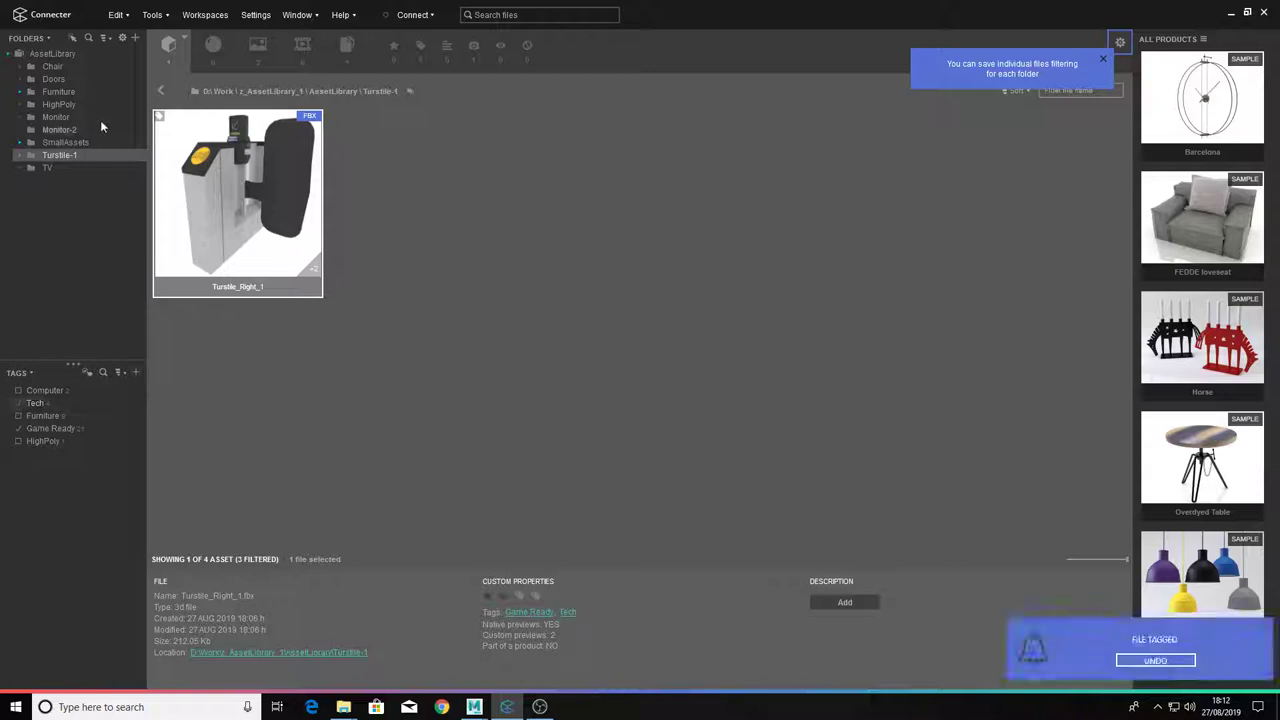
# Browse the library by single tags, comparing the assets under Game Ready, Furniture and HighPoly.
pyautogui.click(56, 54)
pyautogui.click(60, 429)
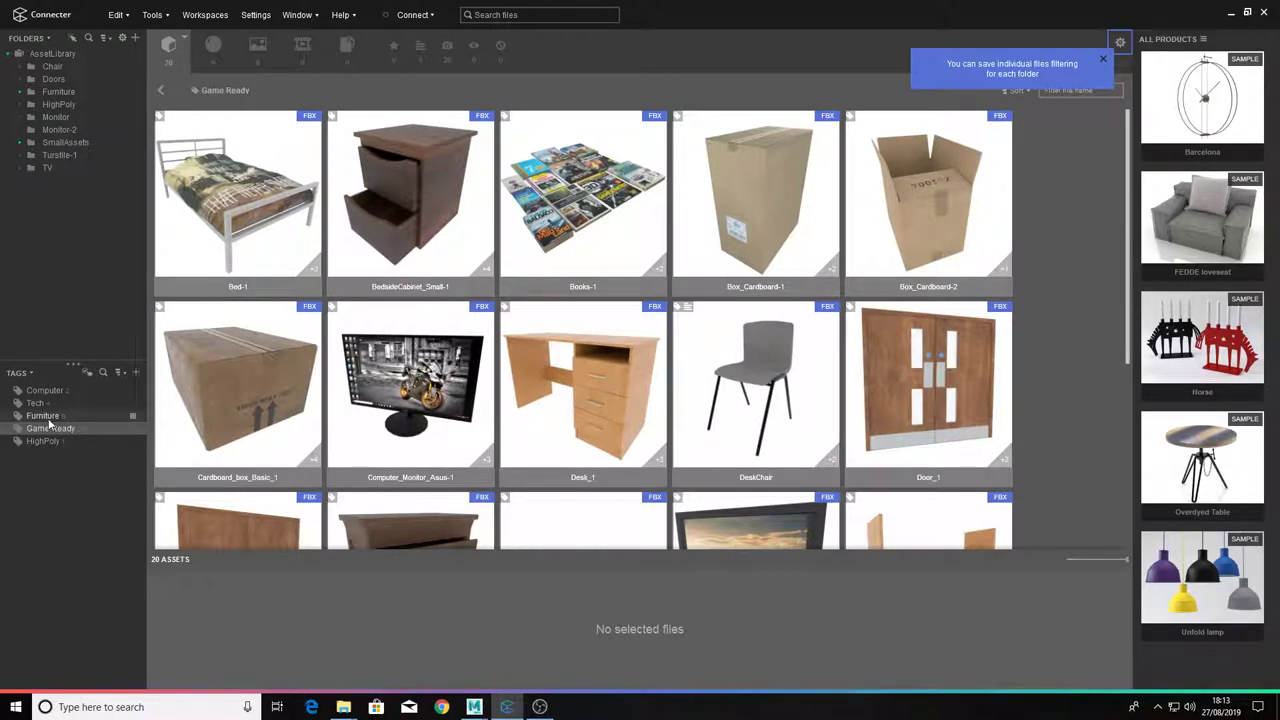
pyautogui.click(45, 416)
pyautogui.click(60, 428)
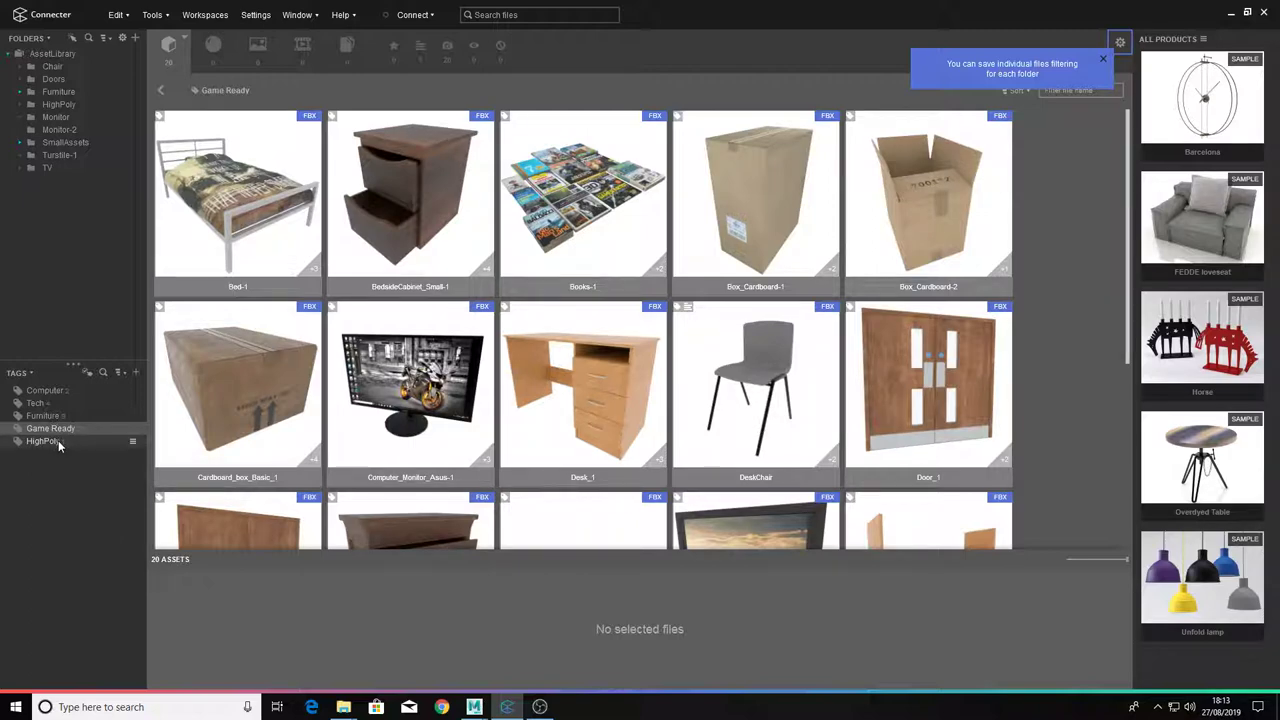
pyautogui.click(44, 441)
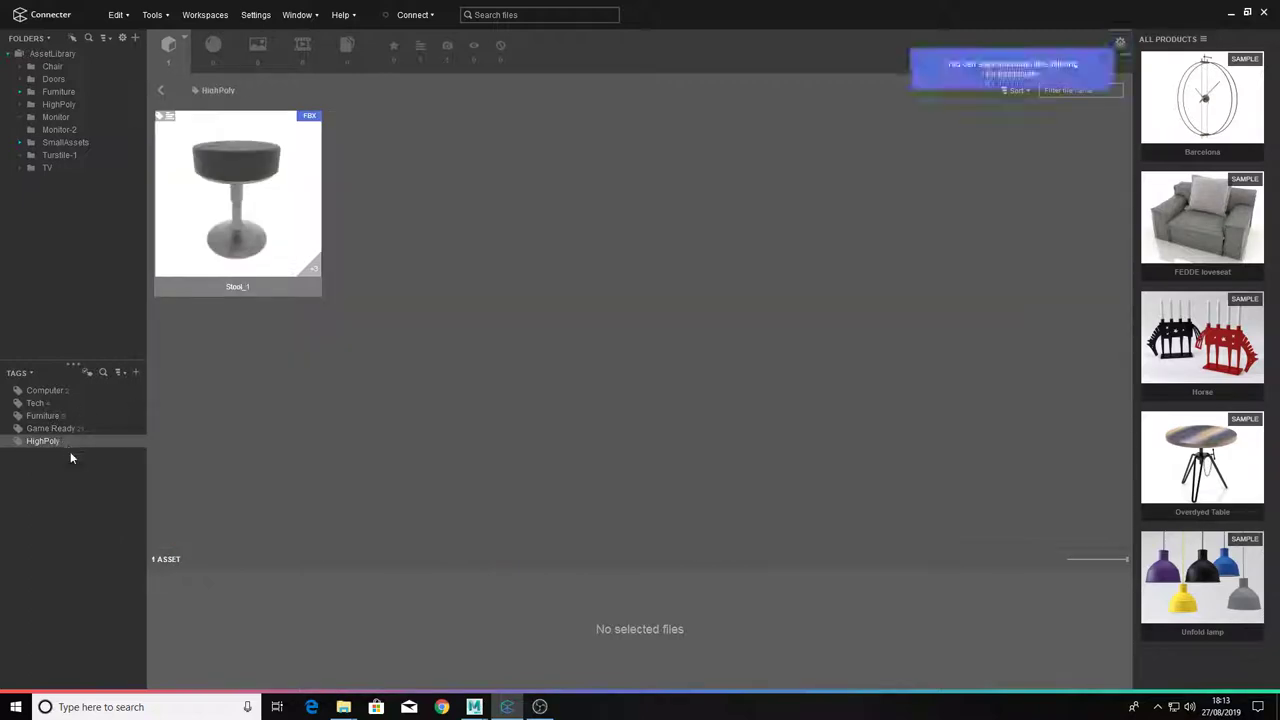
pyautogui.click(66, 430)
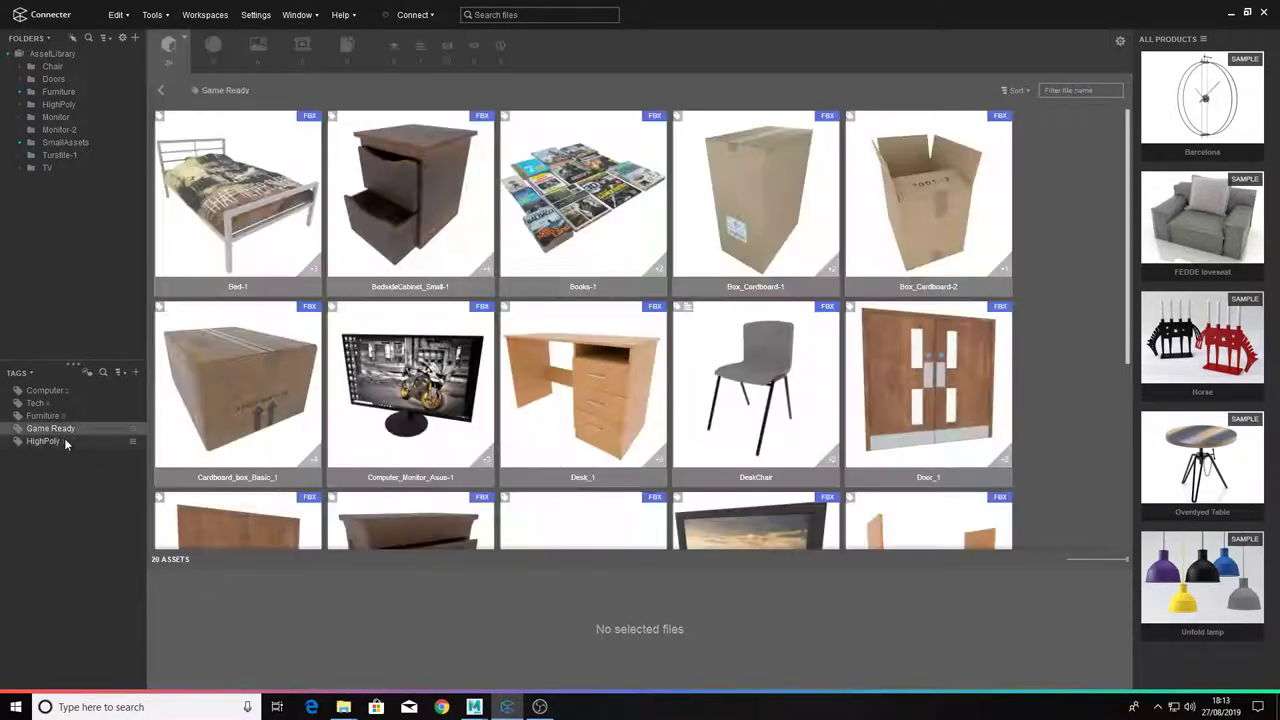
pyautogui.click(64, 440)
pyautogui.click(73, 430)
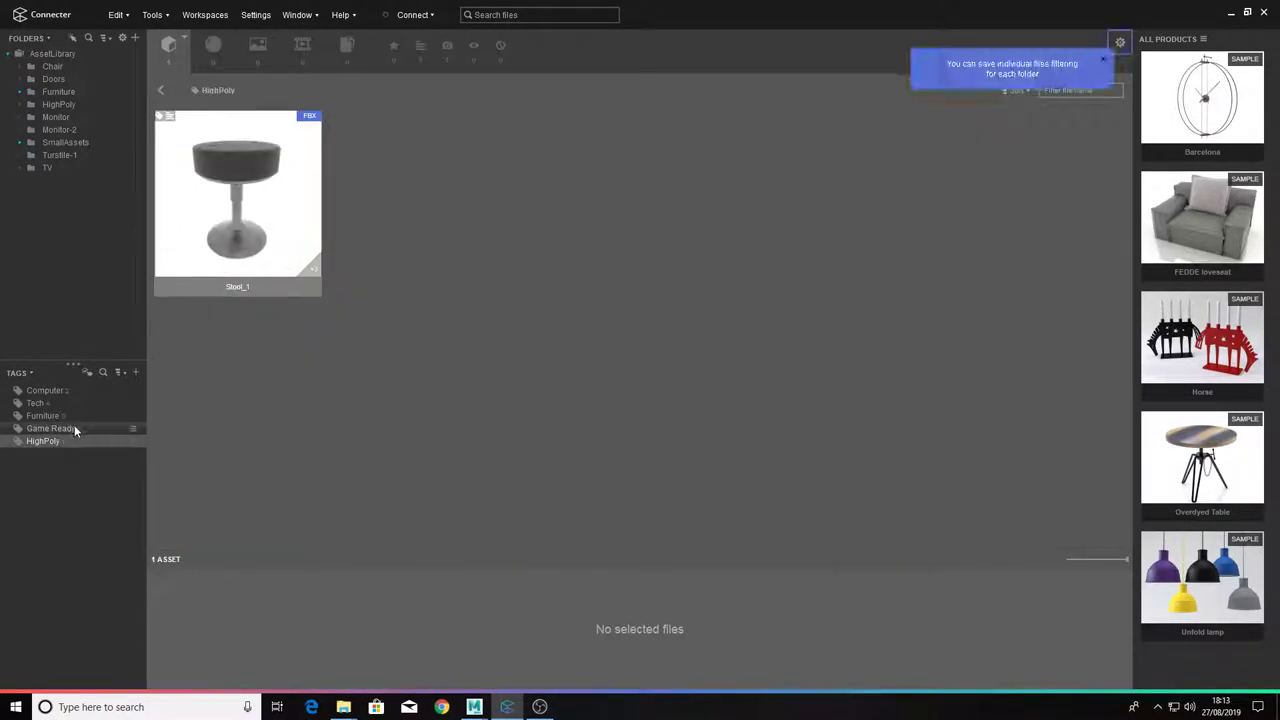
# Filter by the HighPoly and Game Ready tags together, compare the combined and show-all modes, and look through the listed assets.
pyautogui.click(72, 440)
pyautogui.keyDown('ctrl'); pyautogui.click(74, 428); pyautogui.keyUp('ctrl')
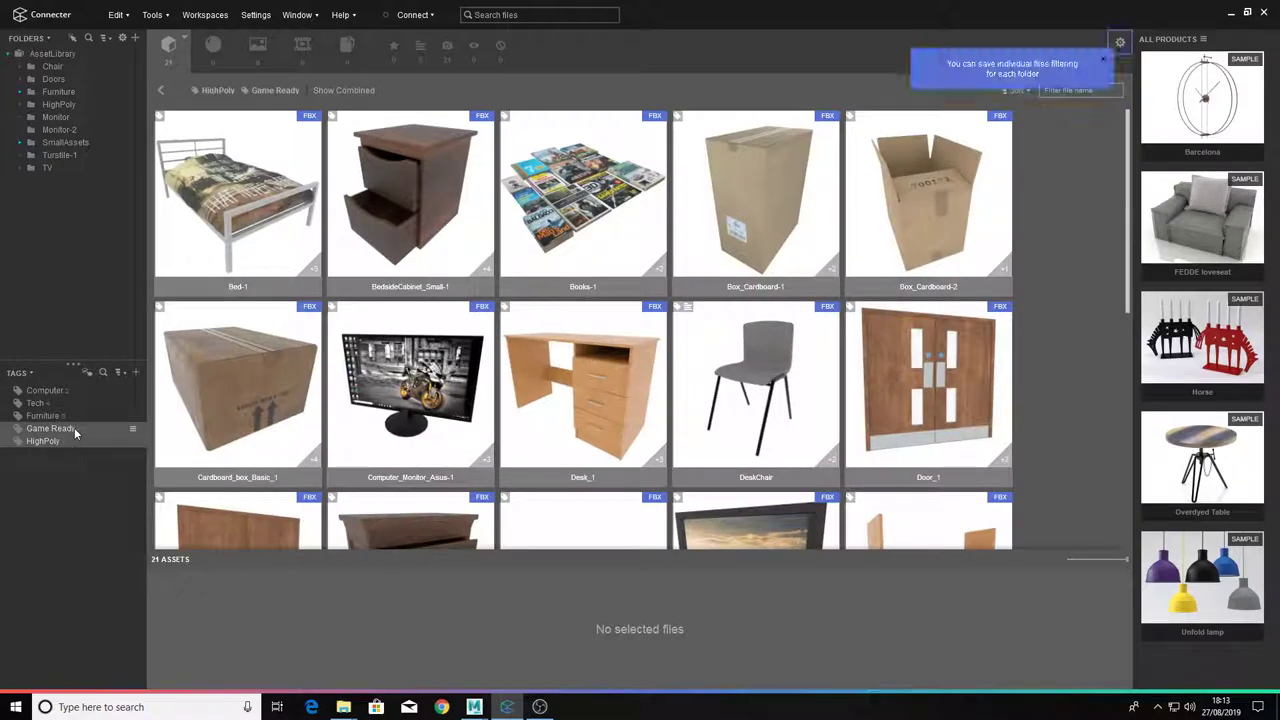
pyautogui.click(331, 91)
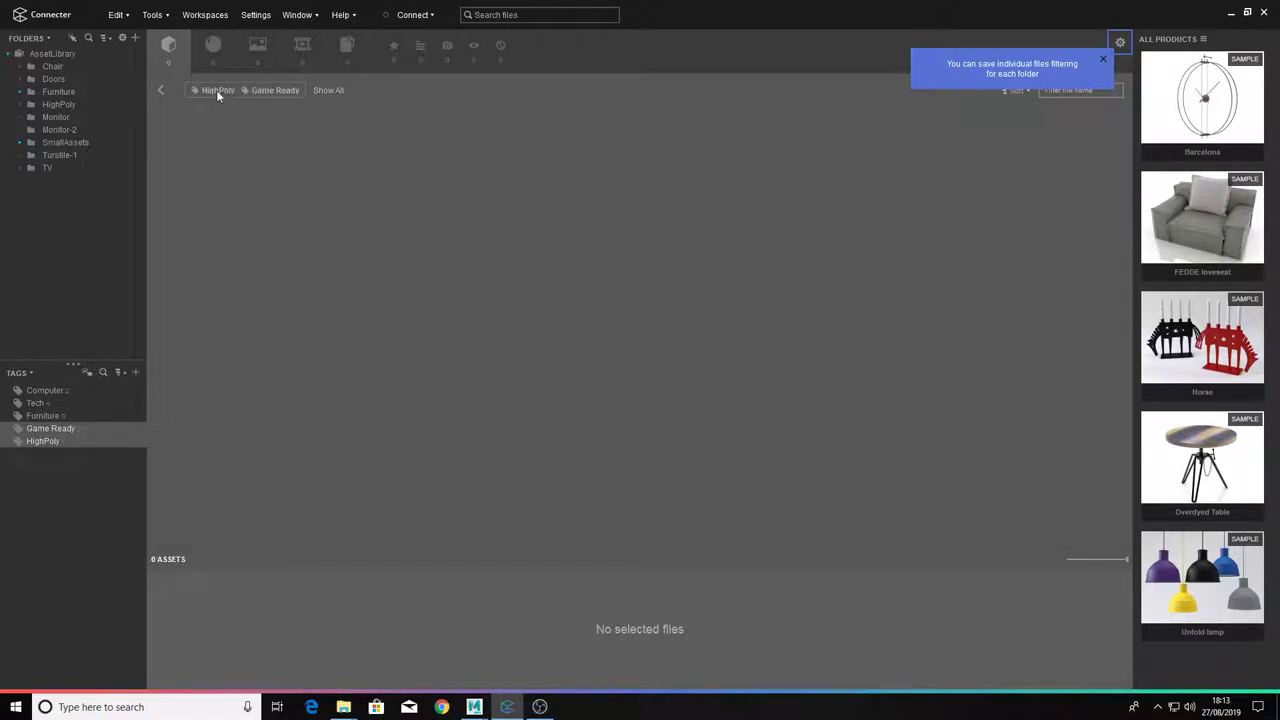
pyautogui.click(331, 90)
pyautogui.click(331, 90)
pyautogui.click(331, 90)
pyautogui.scroll(-3, 595, 250)
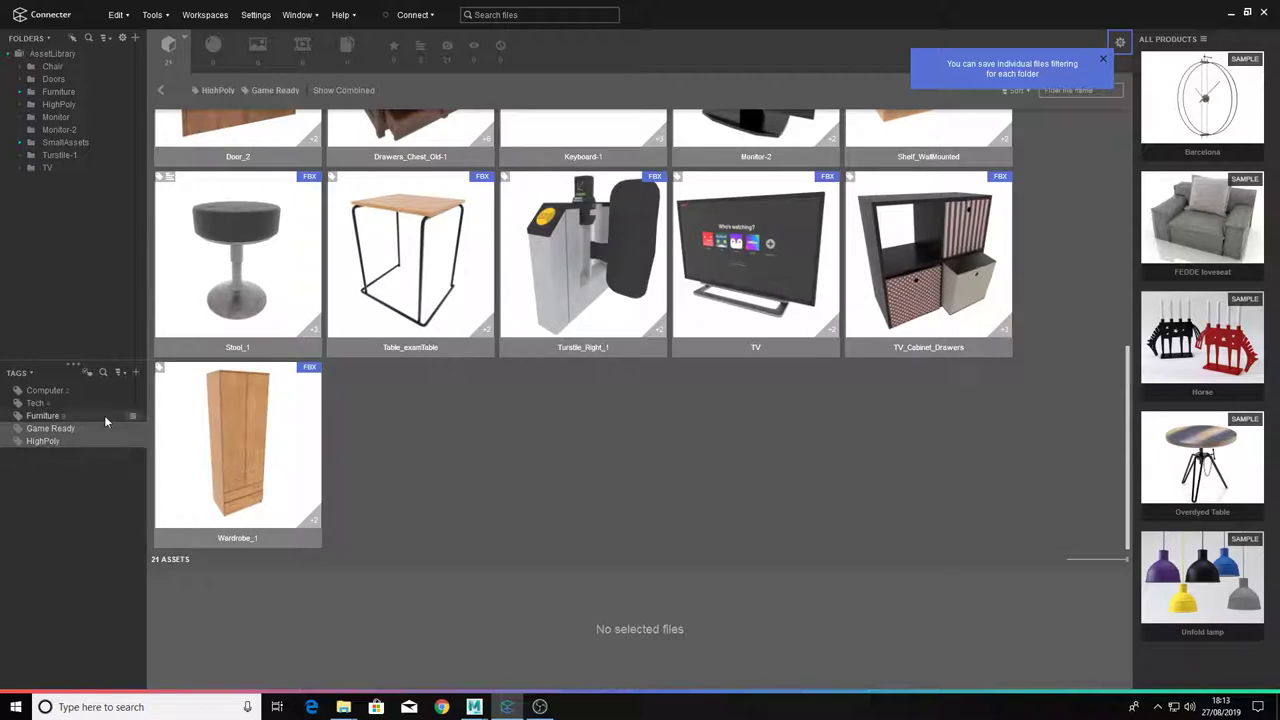
pyautogui.scroll(1, 280, 354)
pyautogui.scroll(4, 260, 355)
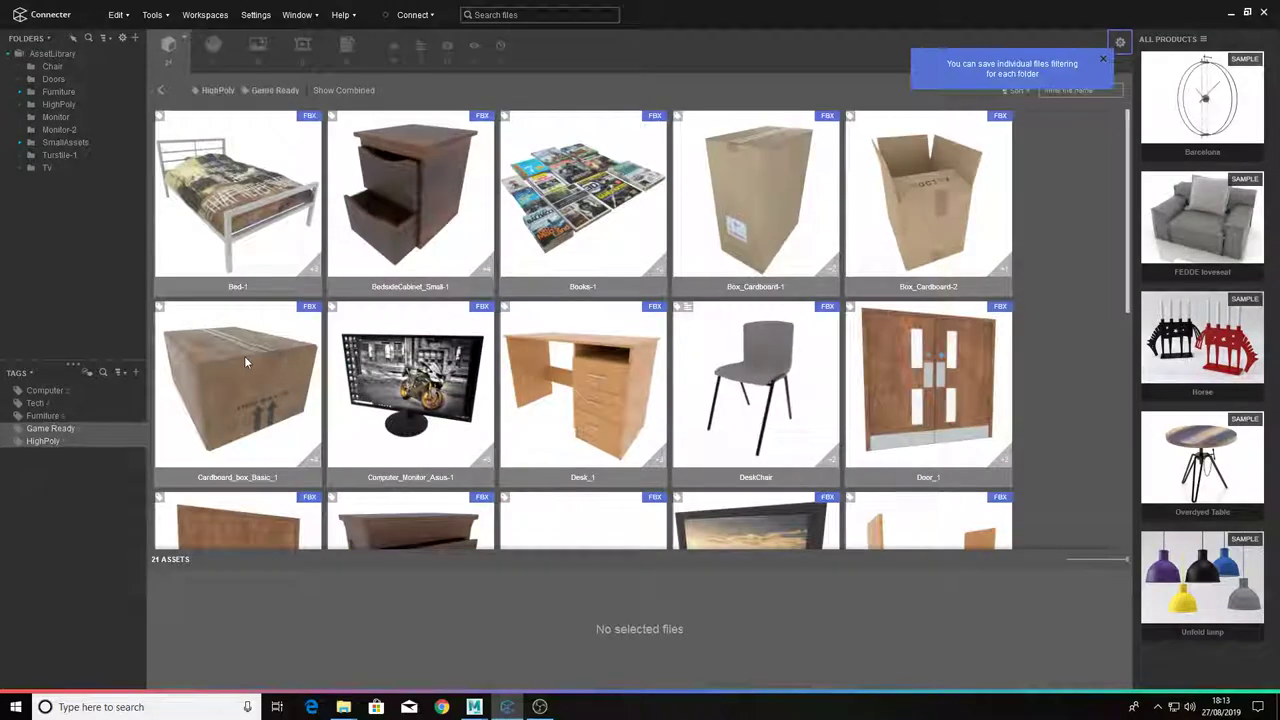
pyautogui.scroll(-5, 244, 356)
# Return to single-tag filtering and view the Furniture, HighPoly and Game Ready assets one tag at a time.
pyautogui.click(46, 430)
pyautogui.click(45, 416)
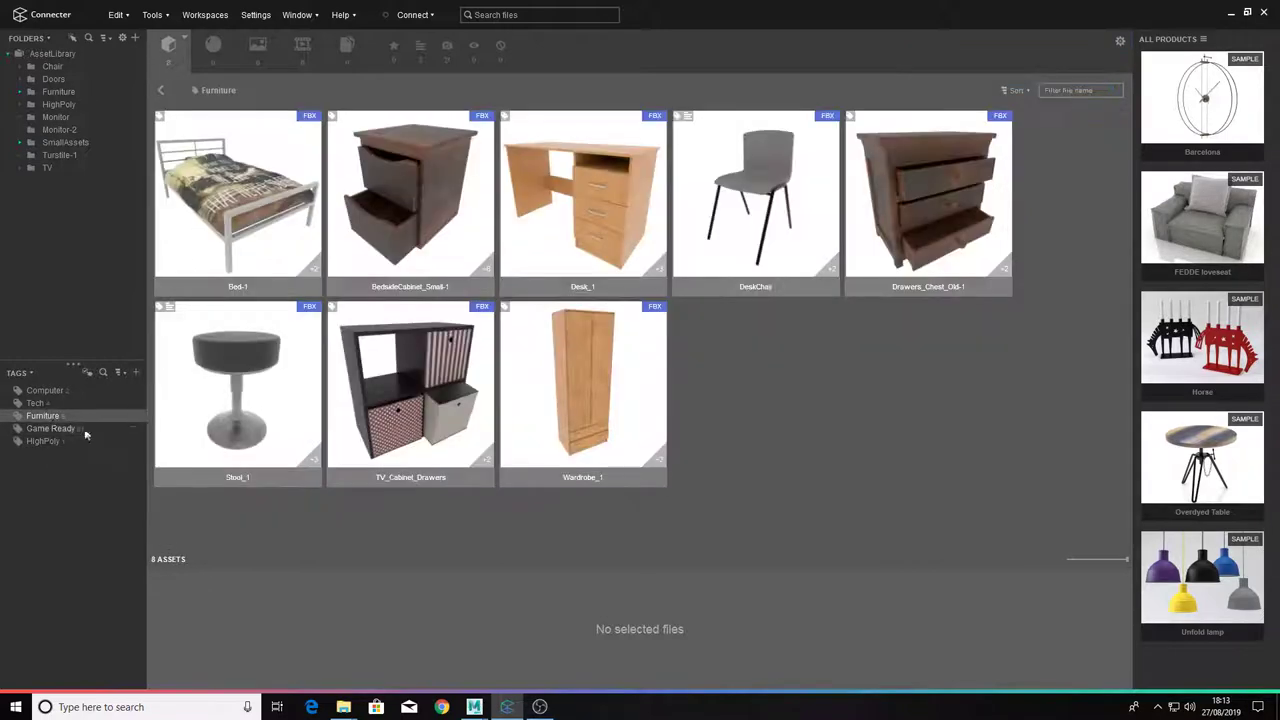
pyautogui.click(40, 441)
pyautogui.click(52, 428)
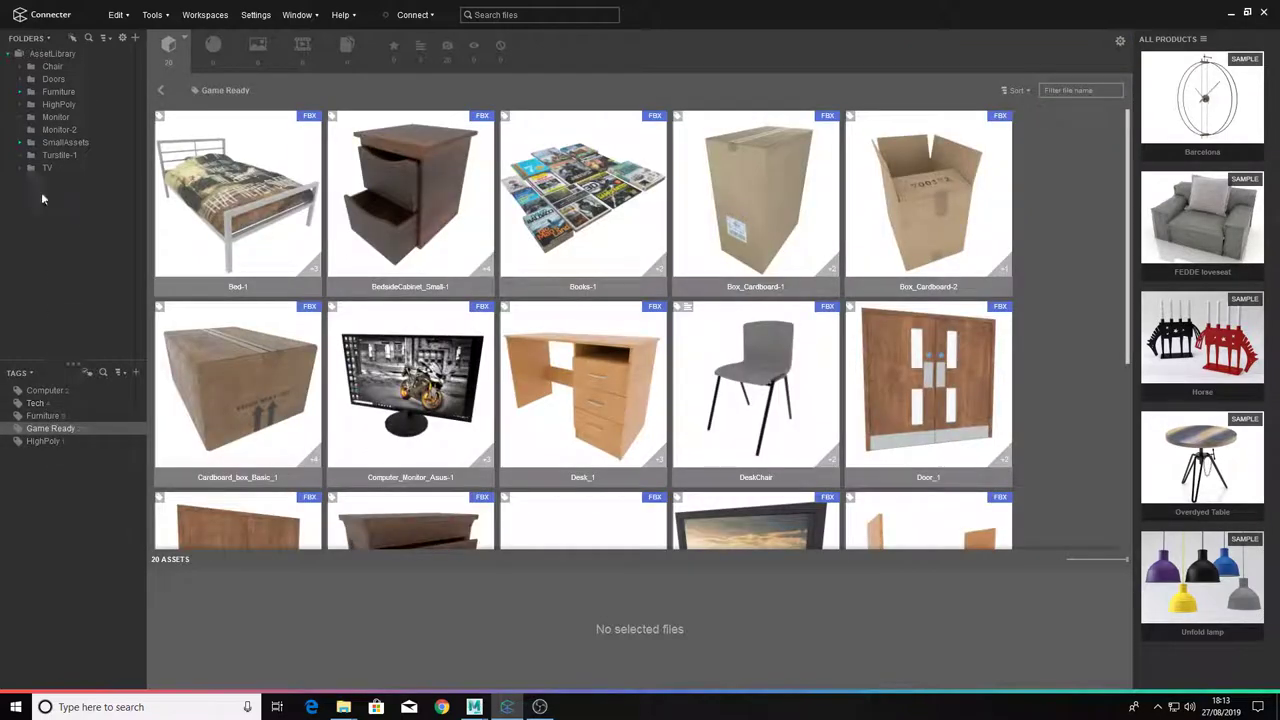
# Create a new tag named jdkdfkk and assign it to the Turstile_Right_1 asset in the Turstile-1 folder.
pyautogui.click(56, 155)
pyautogui.moveTo(339, 165); pyautogui.dragTo(262, 178)
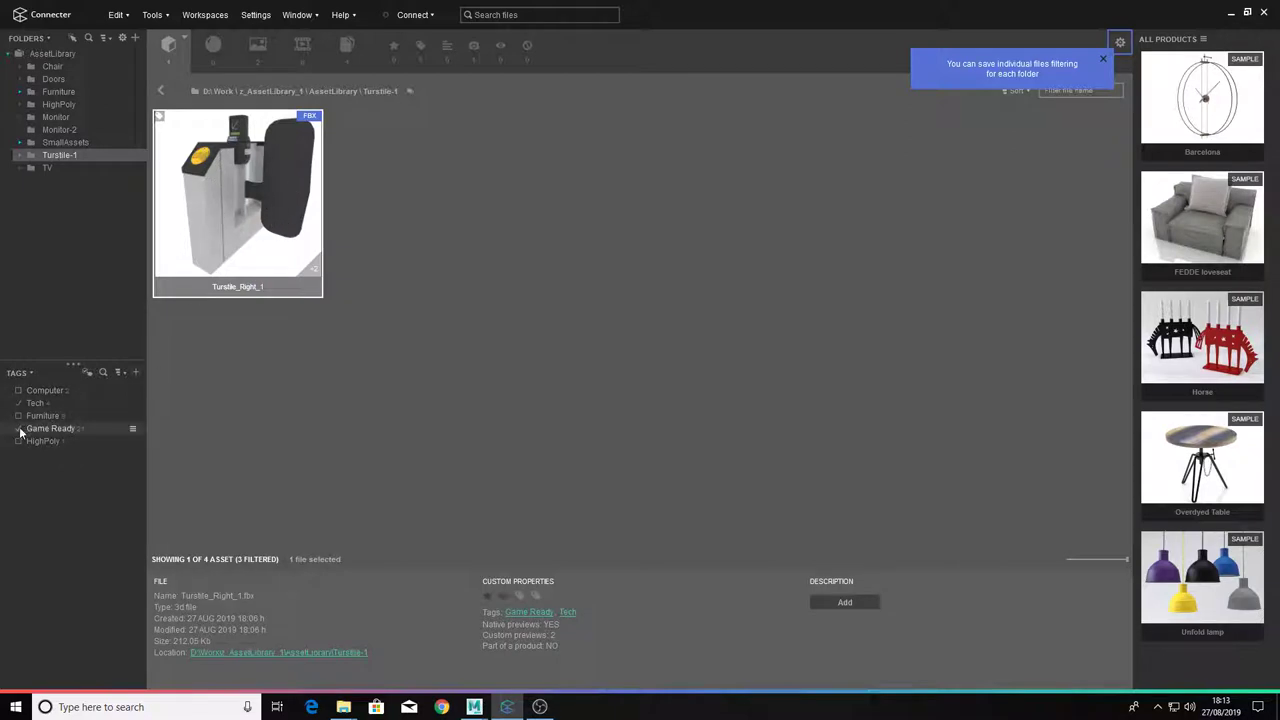
pyautogui.click(136, 372)
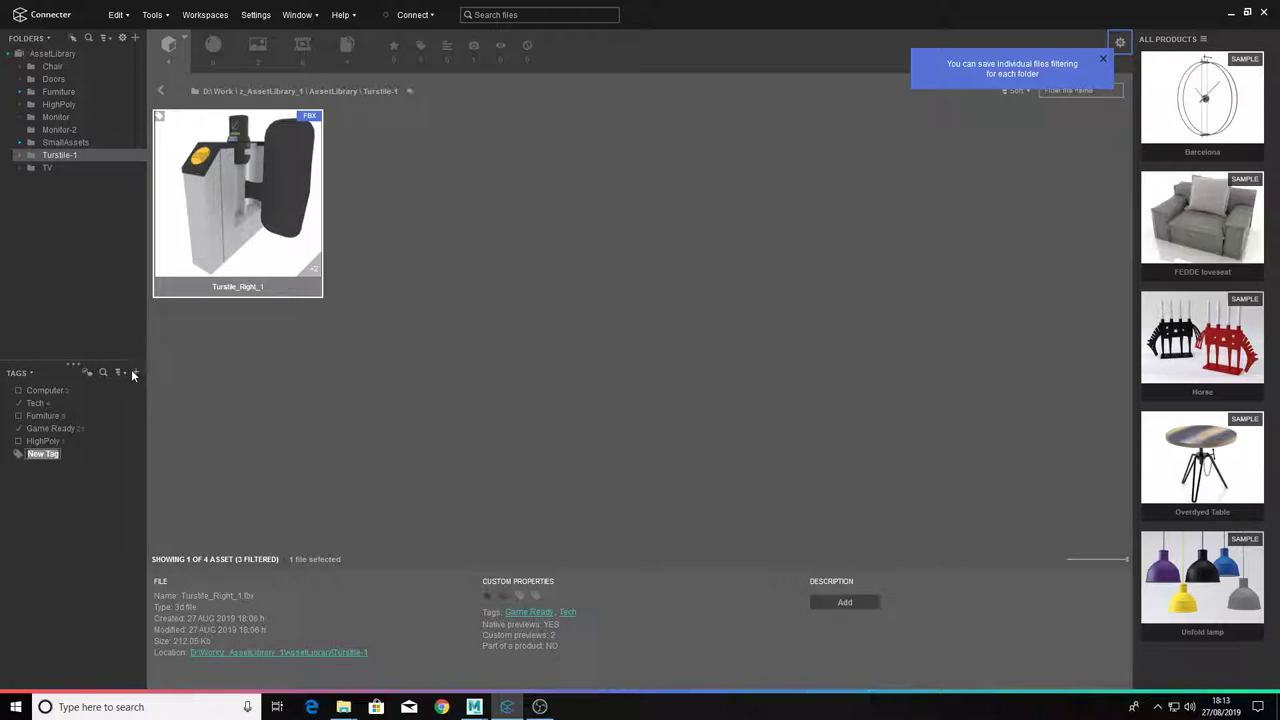
pyautogui.write('jdkdfkk')
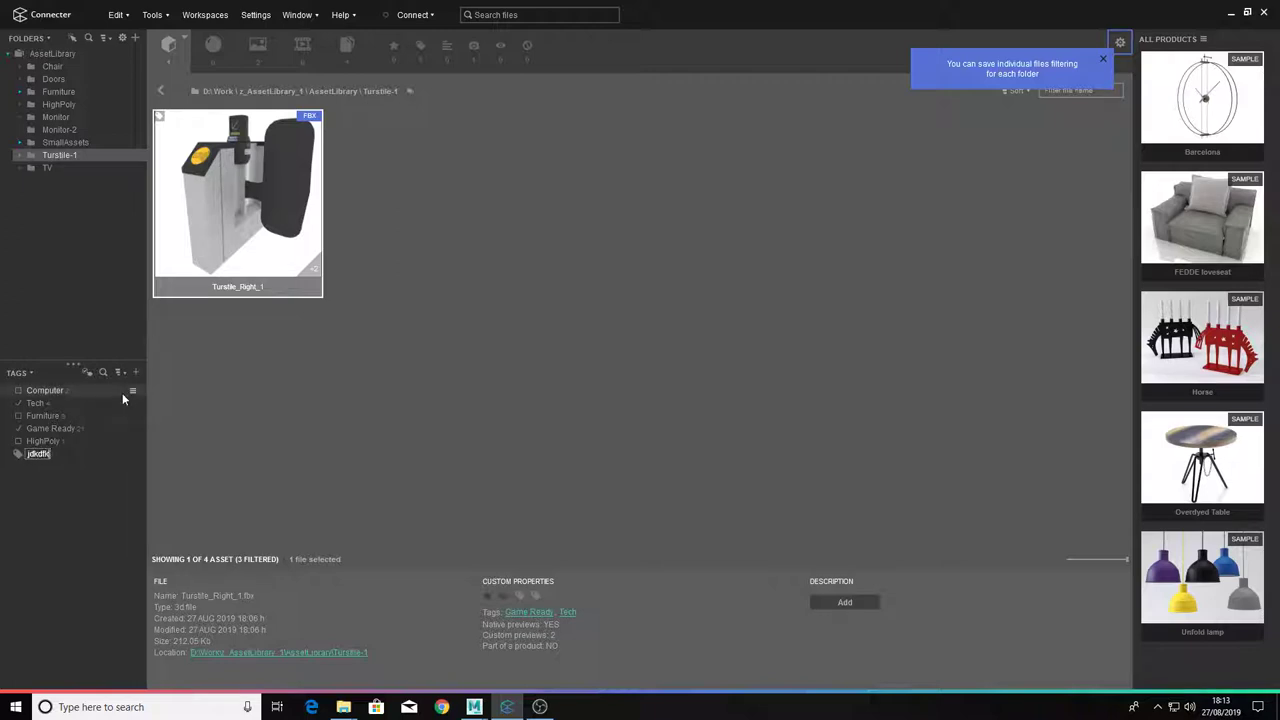
pyautogui.press('Return')
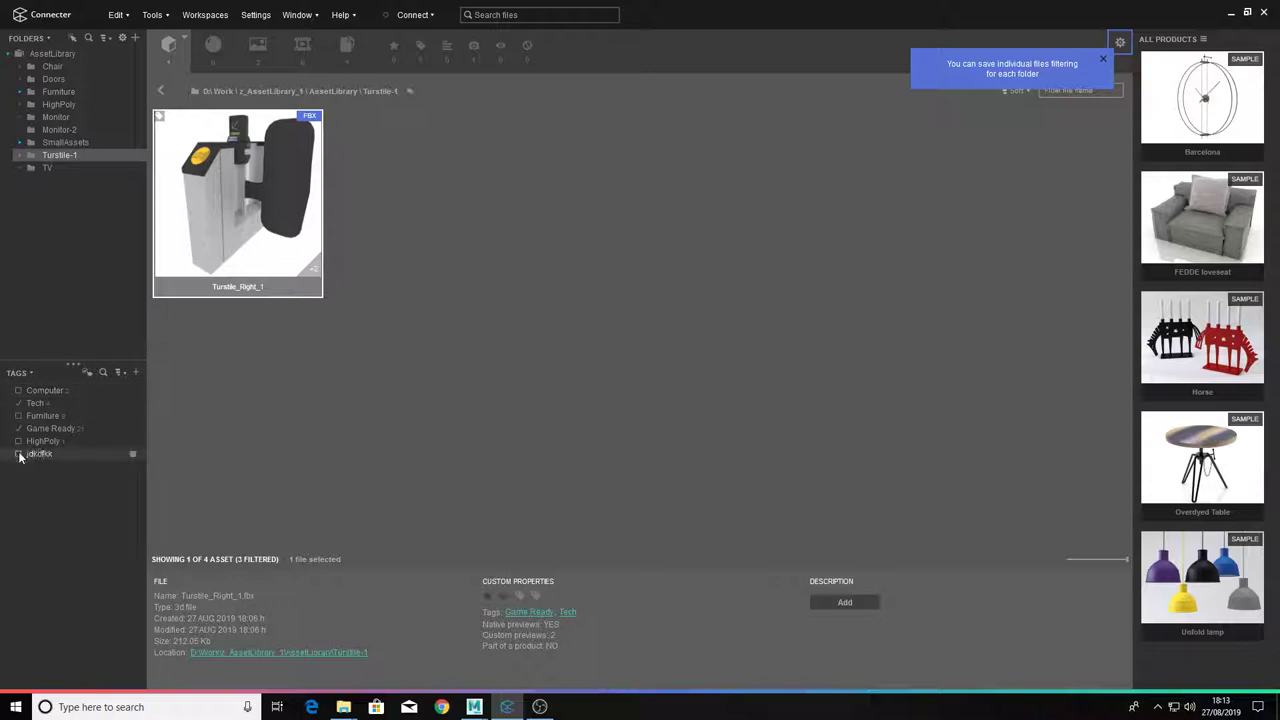
pyautogui.click(19, 454)
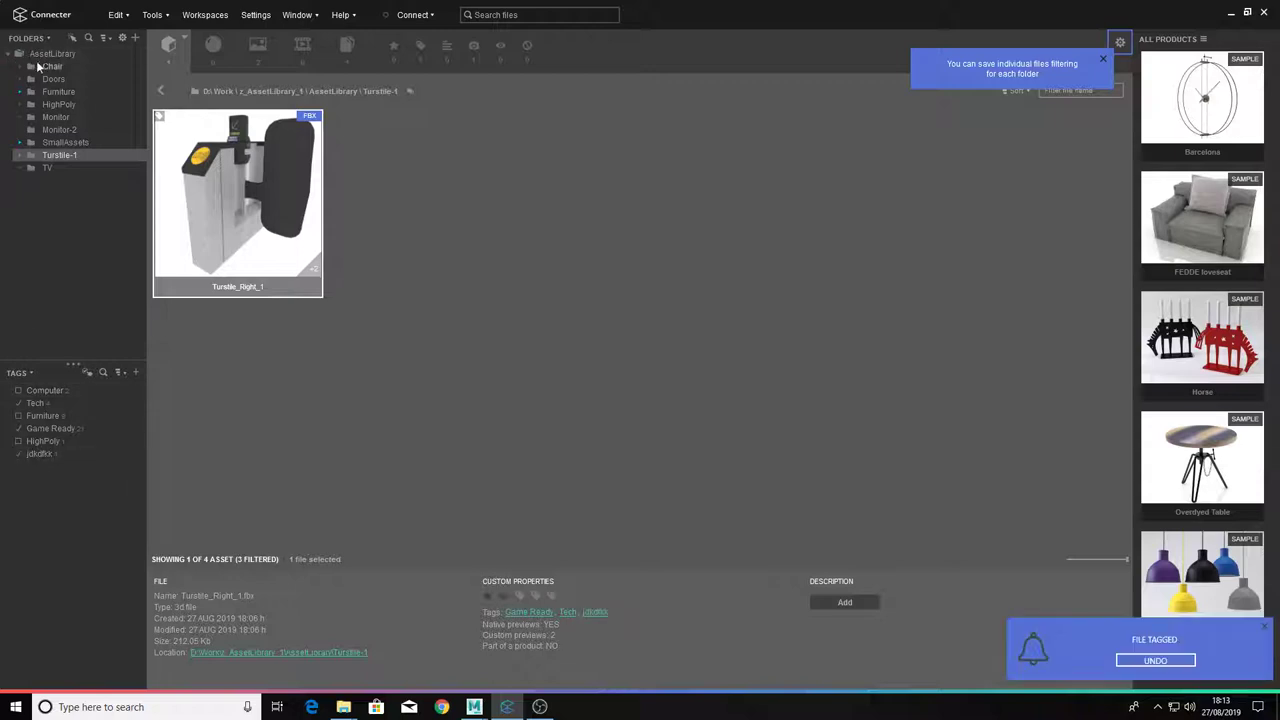
# Leave the Turstile-1 folder and show the assets that carry the jdkdfkk tag.
pyautogui.click(48, 66)
pyautogui.click(65, 455)
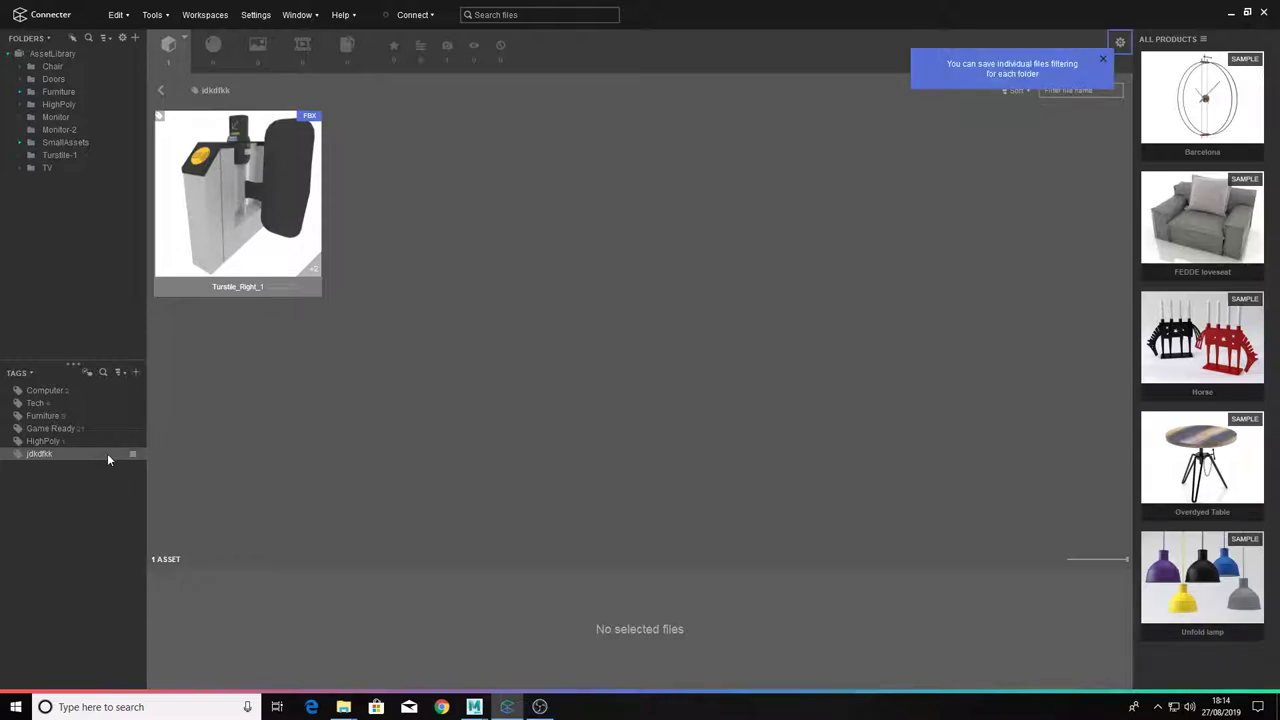
# Delete the jdkdfkk tag together with its association to the turnstile asset.
pyautogui.rightClick(108, 455)
pyautogui.click(144, 479)
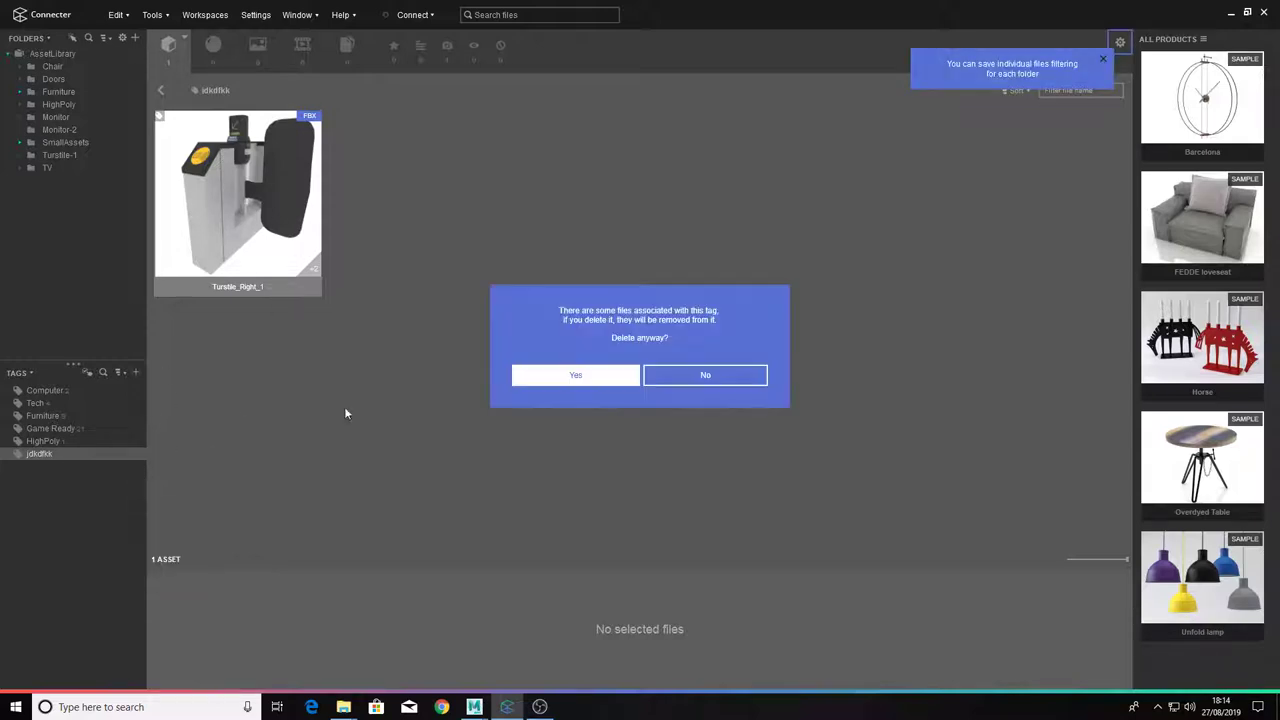
pyautogui.click(520, 374)
# View the assets tagged Computer, Tech, Furniture and Game Ready, one tag at a time.
pyautogui.click(45, 390)
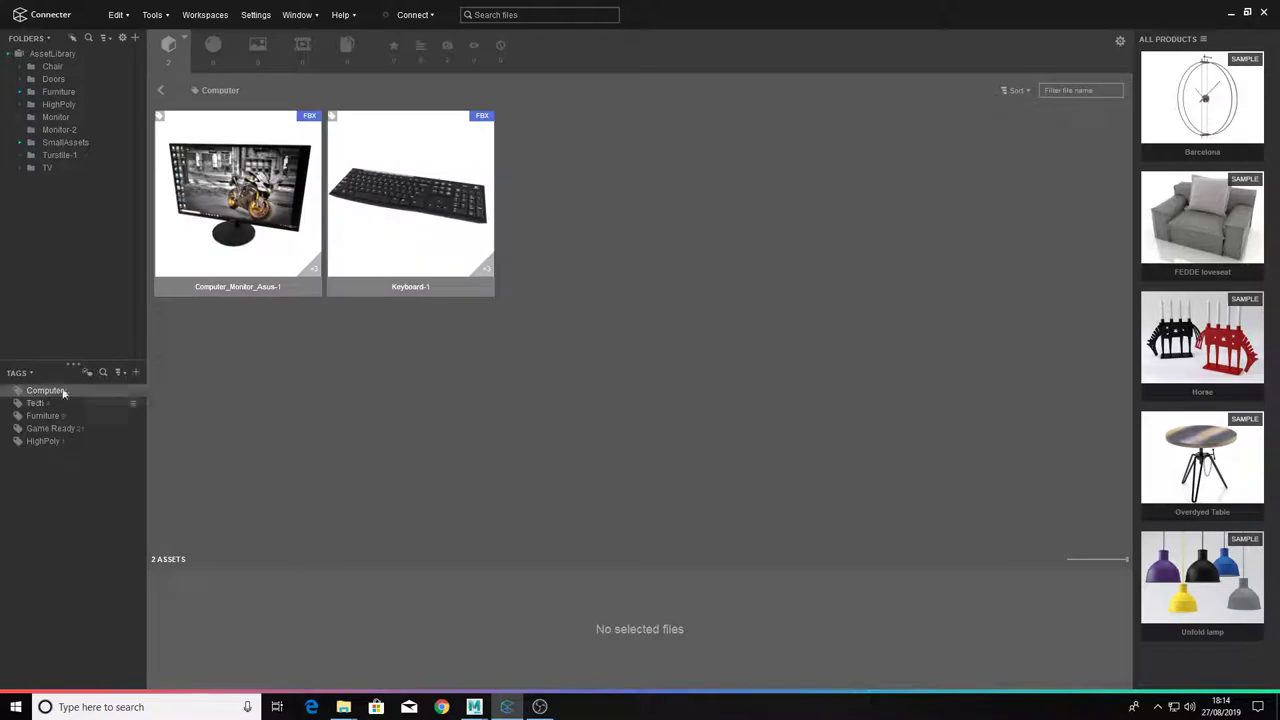
pyautogui.click(69, 403)
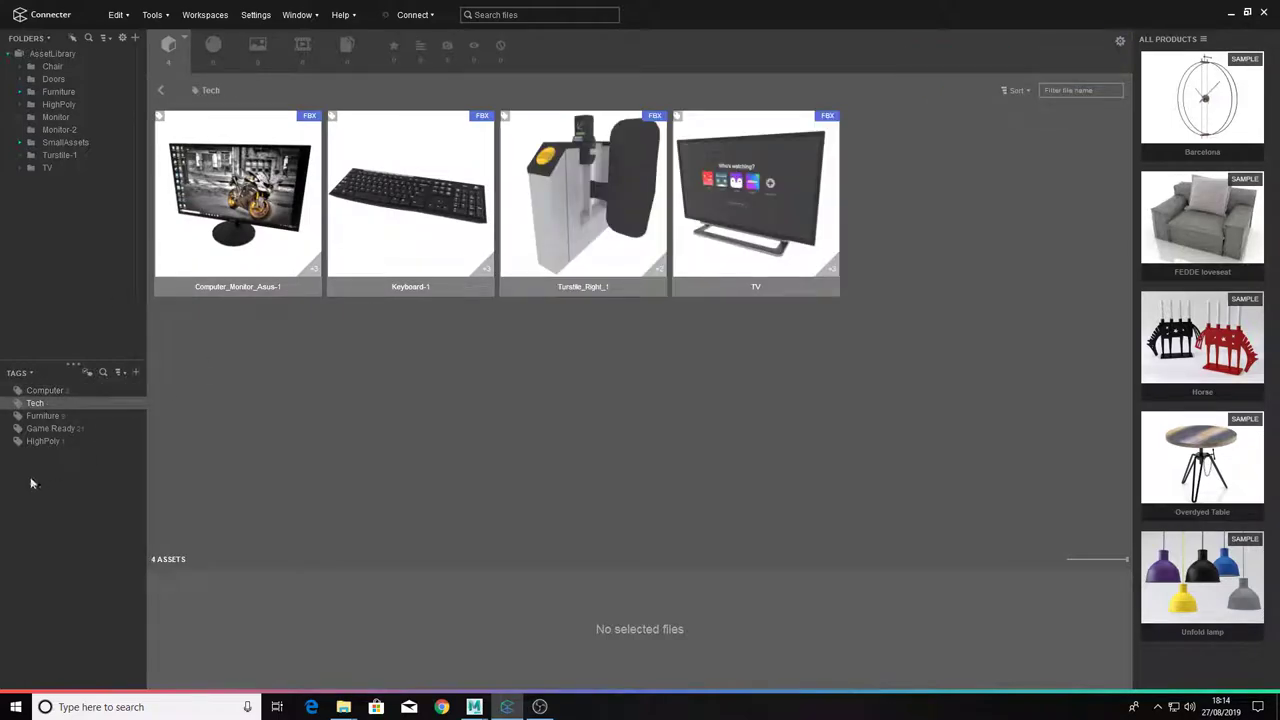
pyautogui.click(54, 417)
pyautogui.click(62, 429)
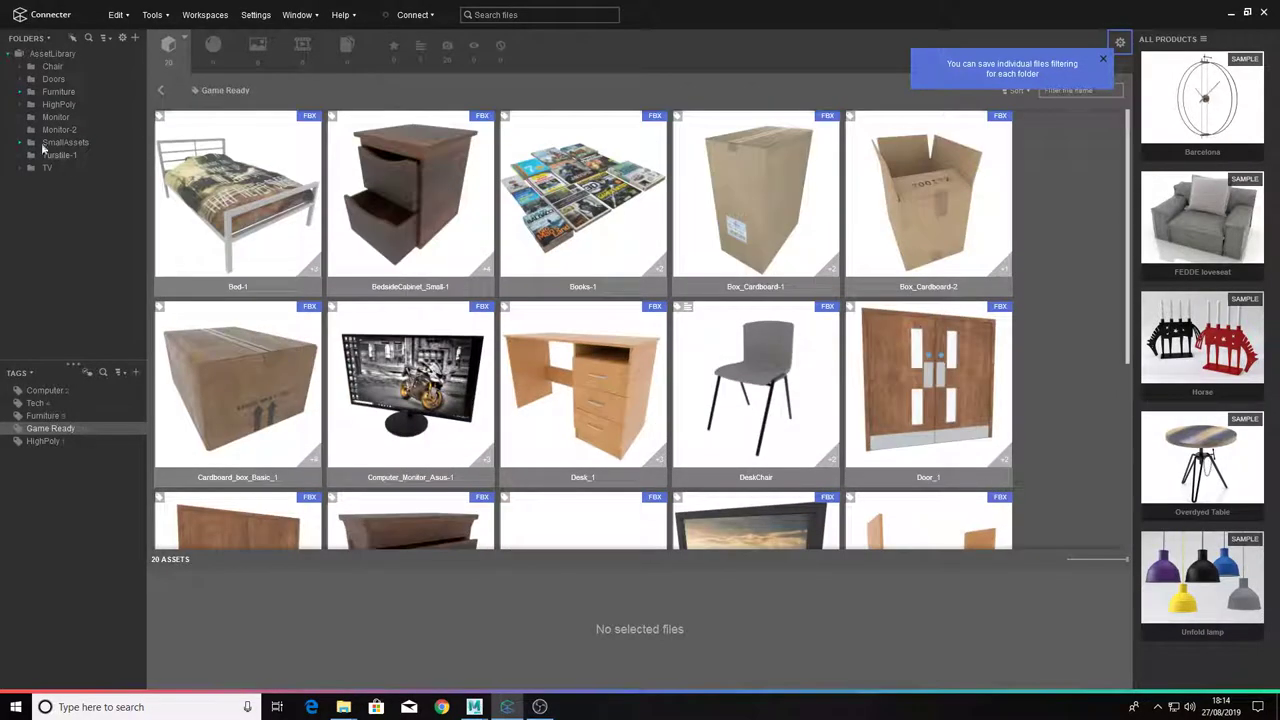
# Show the contents of the whole AssetLibrary folder and look through the asset thumbnails.
pyautogui.click(72, 55)
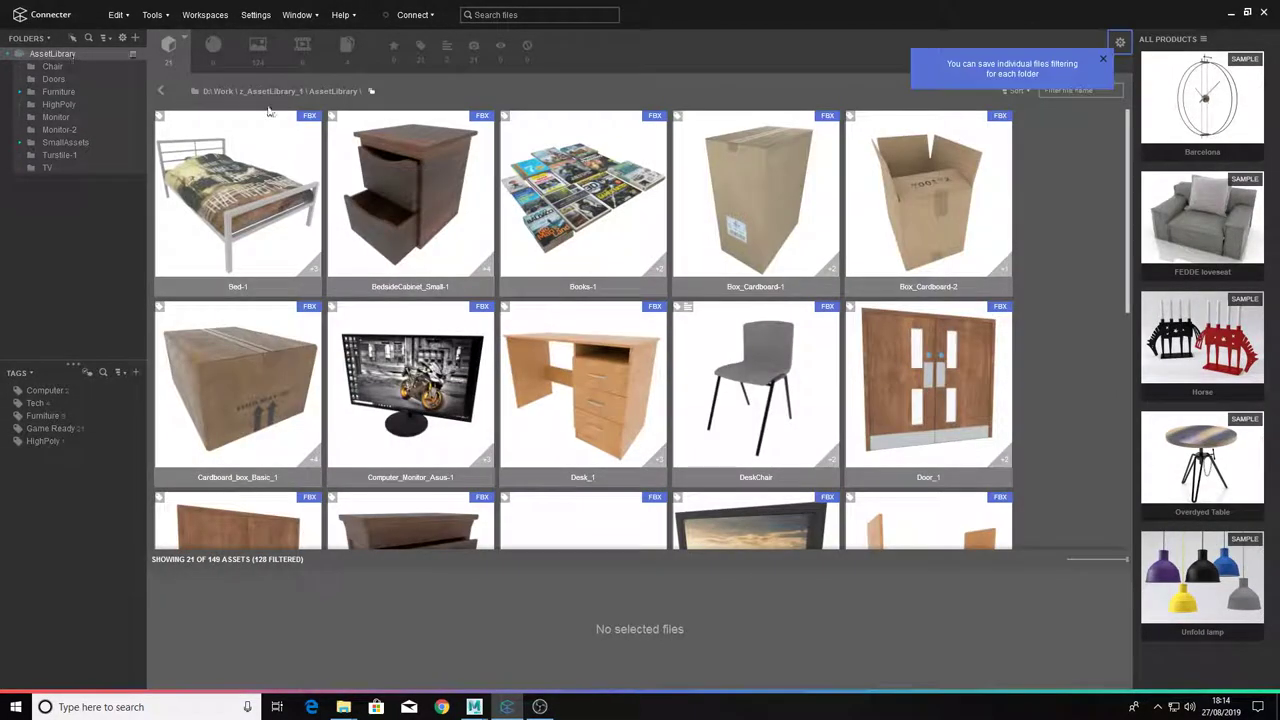
pyautogui.scroll(-2, 468, 237)
pyautogui.scroll(-3, 468, 237)
pyautogui.scroll(5, 440, 225)
# Search all files for "book", inspect the Books-1 asset in the 3D preview and close the preview.
pyautogui.click(525, 15)
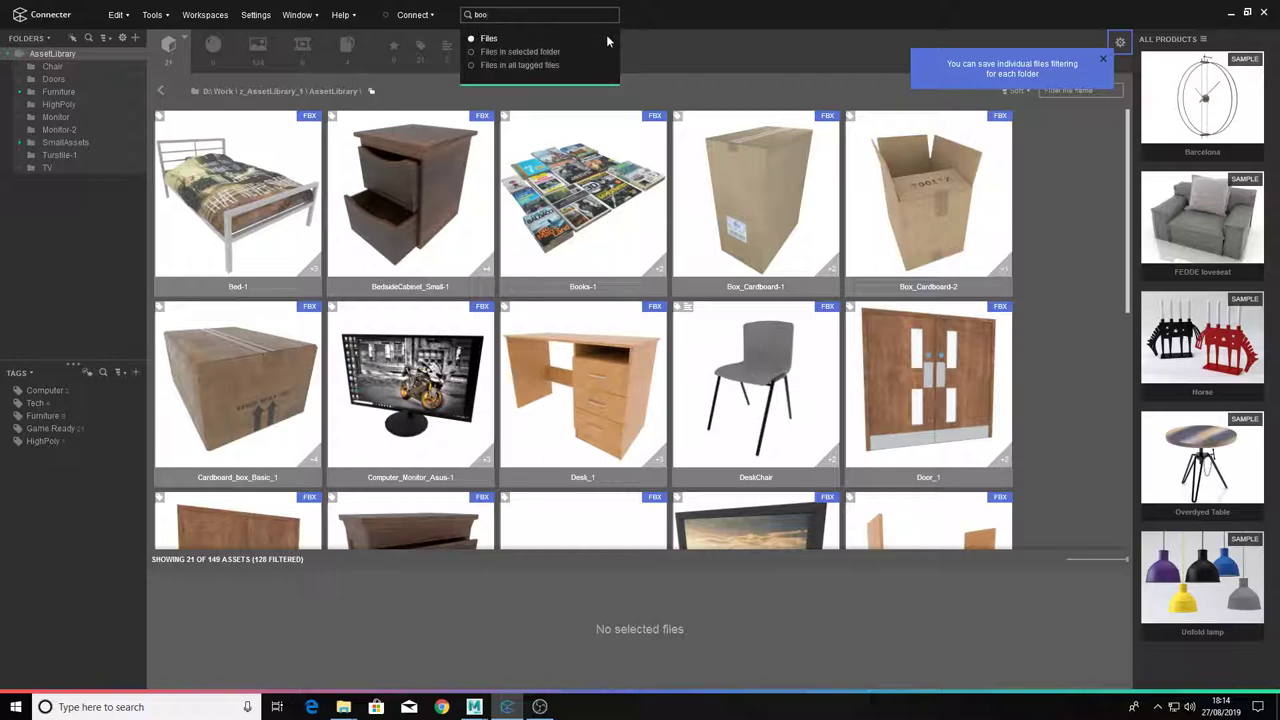
pyautogui.press('Return')
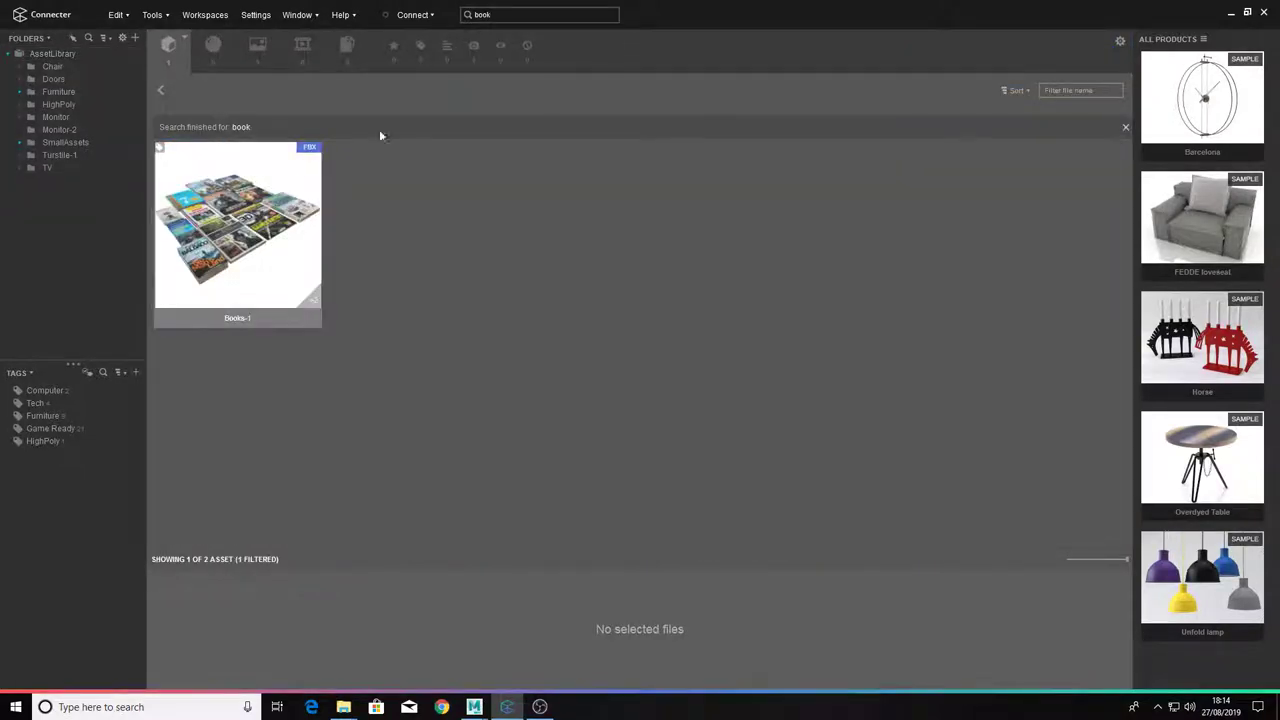
pyautogui.doubleClick(263, 241)
pyautogui.moveTo(668, 305); pyautogui.dragTo(623, 263)
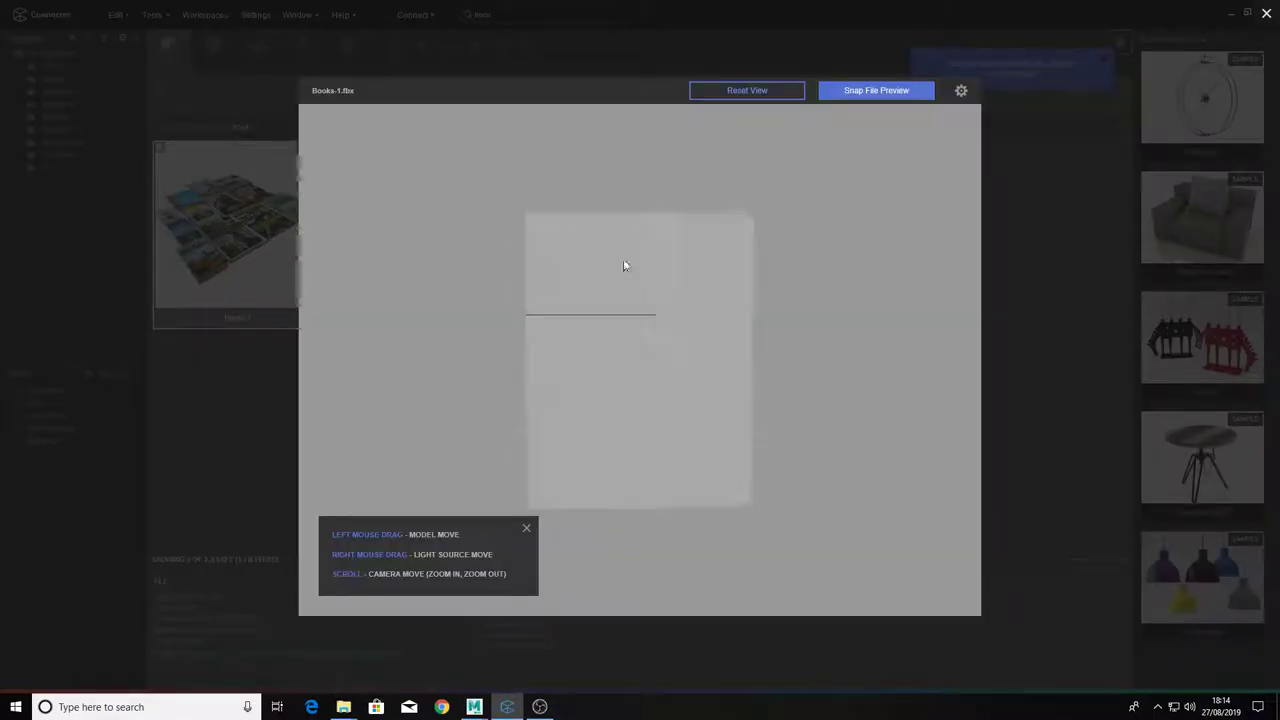
pyautogui.click(1012, 251)
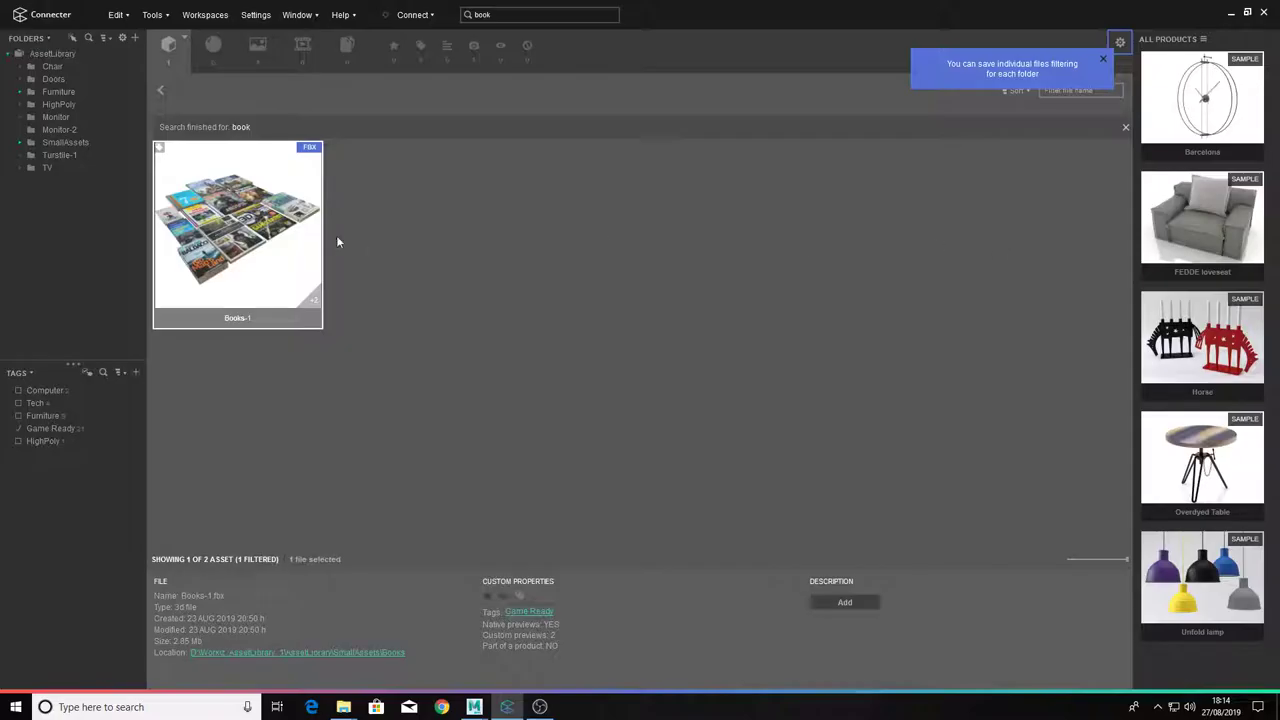
# Open the DeskChair asset from the Chair folder in the 3D preview and inspect it from another angle.
pyautogui.click(46, 67)
pyautogui.doubleClick(265, 192)
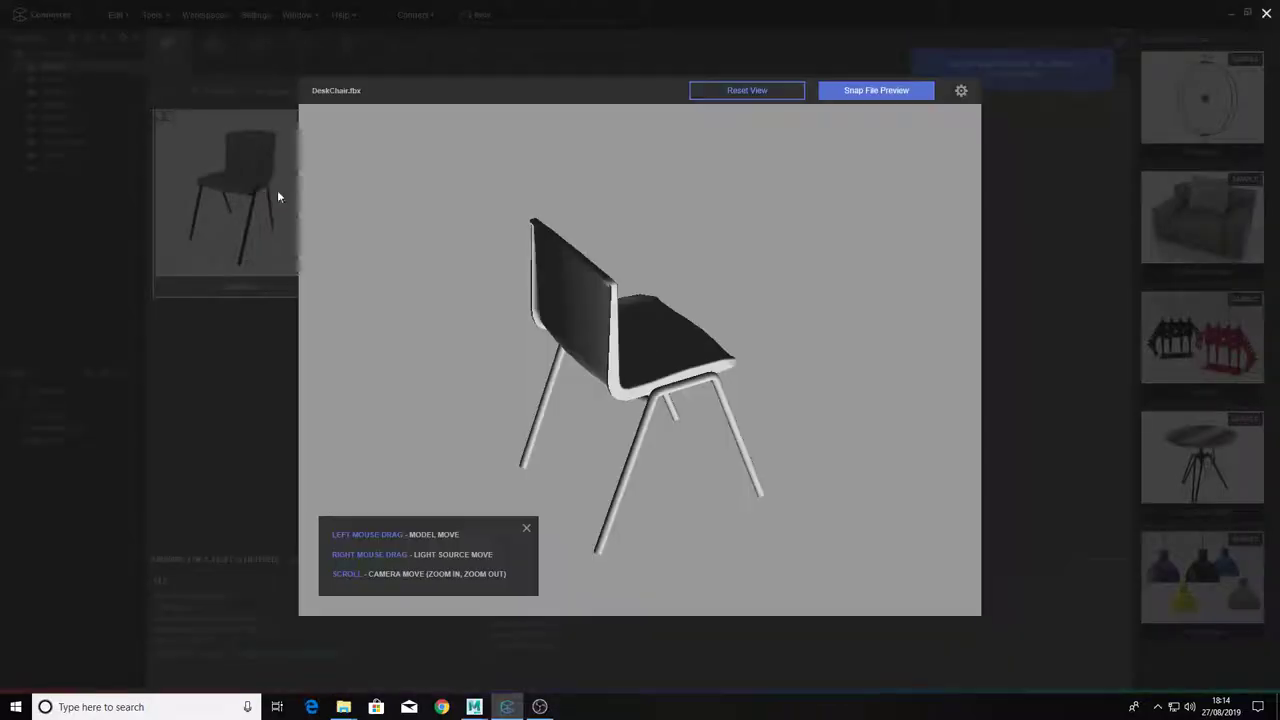
pyautogui.moveTo(686, 320); pyautogui.dragTo(577, 302)
# Switch the DeskChair preview's shading to Flat and then to Wireframe, inspect the mesh and close the preview.
pyautogui.click(961, 90)
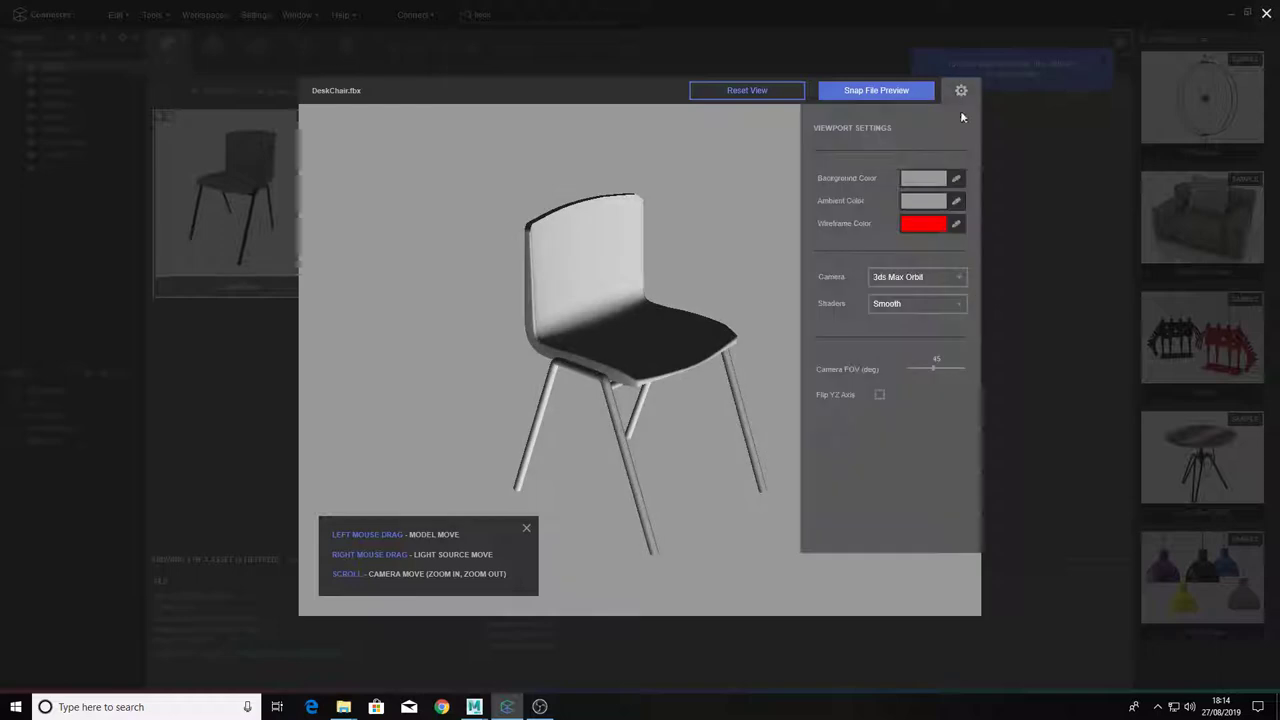
pyautogui.click(895, 306)
pyautogui.click(898, 343)
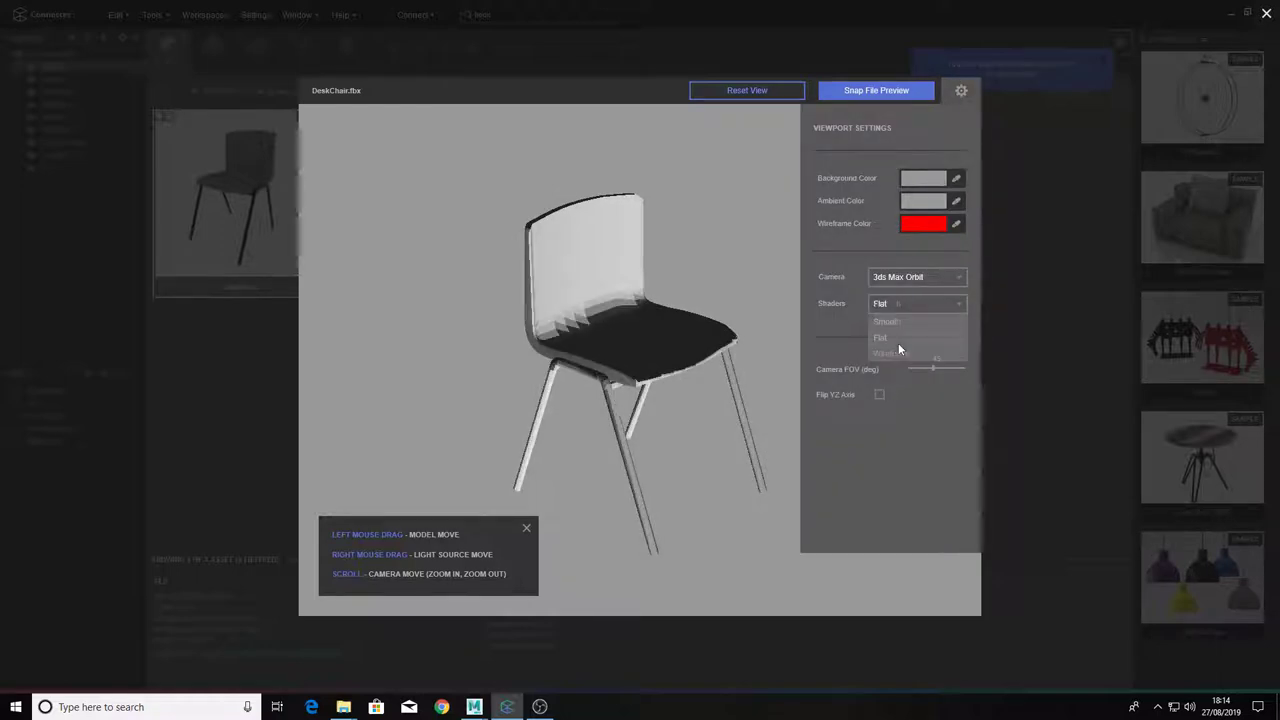
pyautogui.click(898, 310)
pyautogui.click(900, 355)
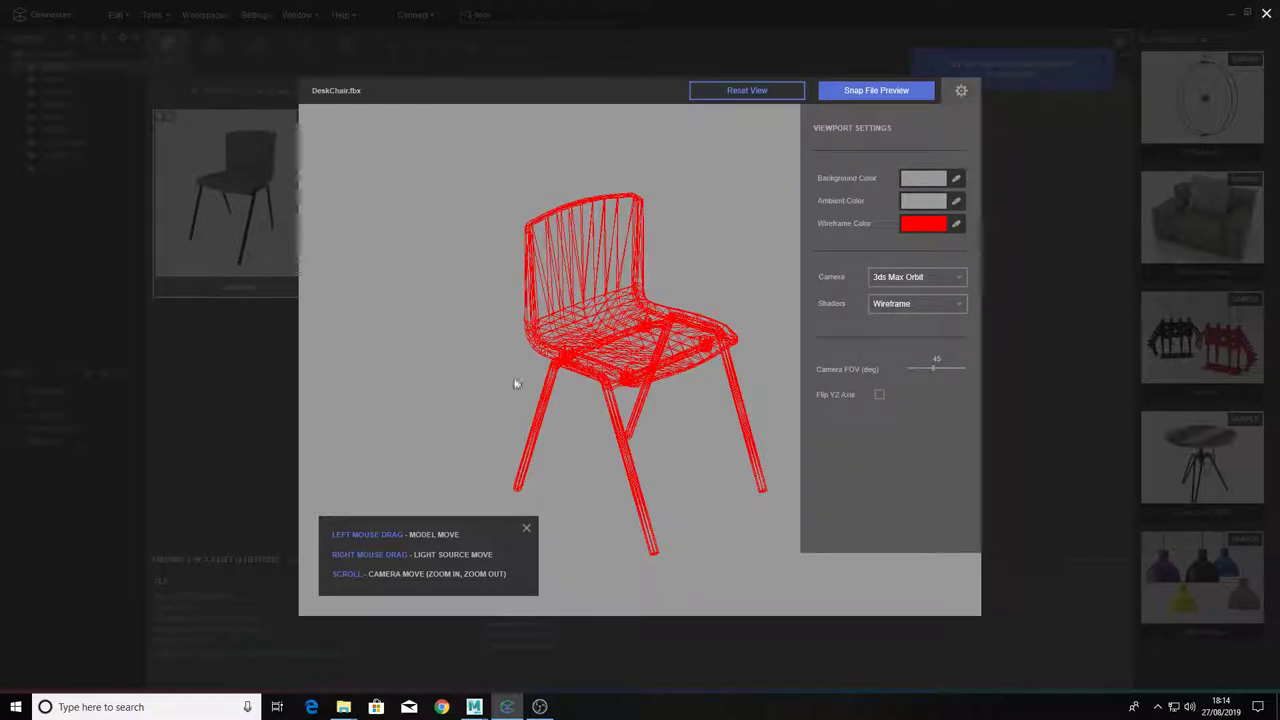
pyautogui.moveTo(517, 380); pyautogui.dragTo(452, 357)
pyautogui.click(987, 186)
# Return to the AssetLibrary root folder and look through its full range of assets.
pyautogui.click(58, 55)
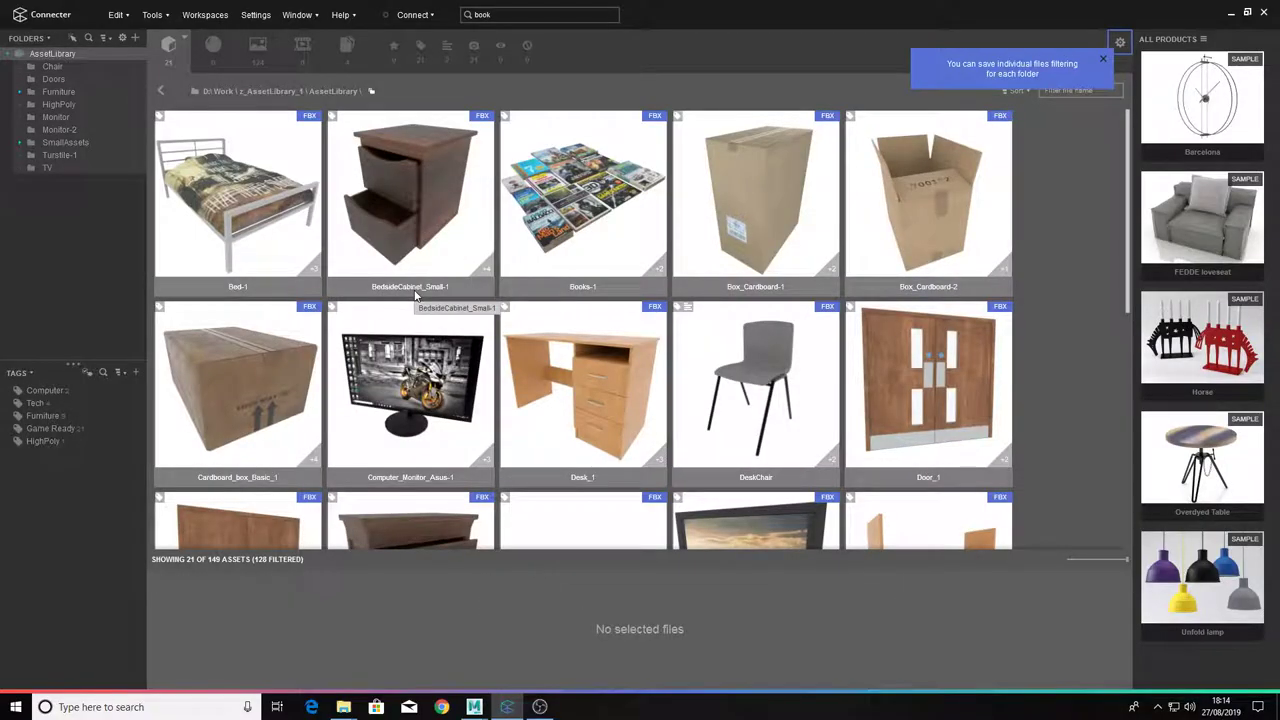
pyautogui.scroll(-5, 857, 333)
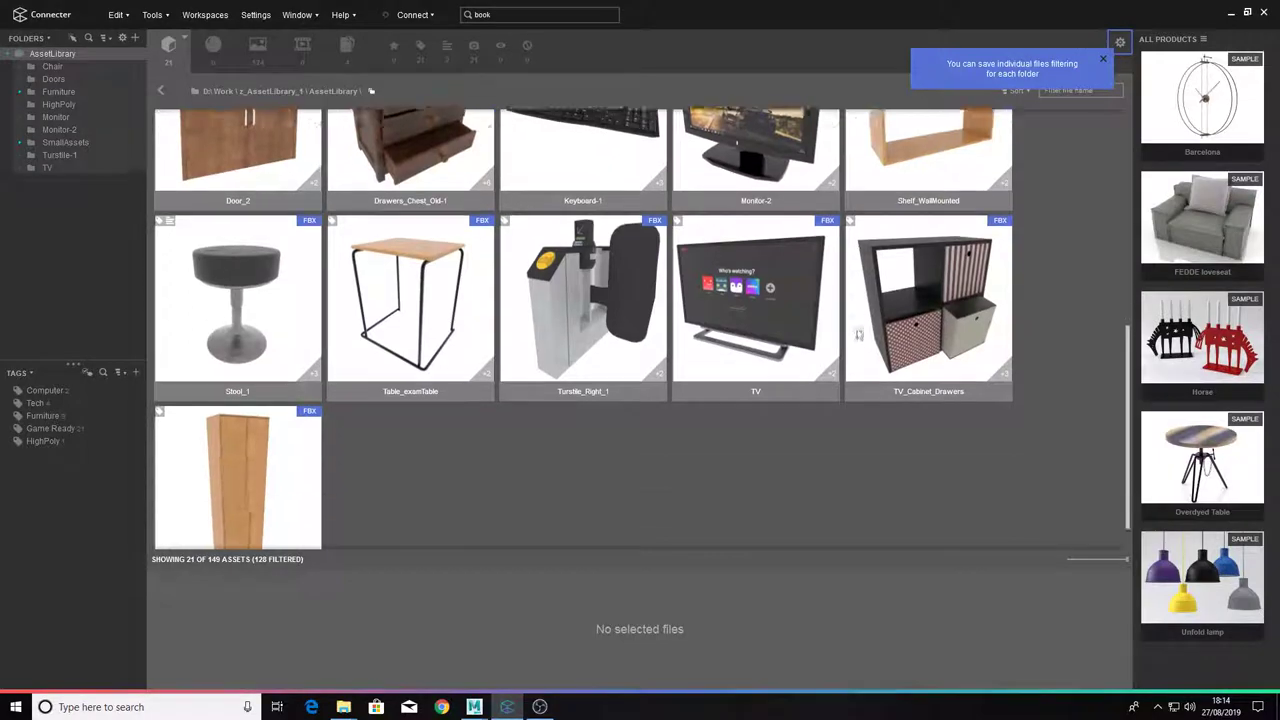
pyautogui.scroll(5, 857, 333)
pyautogui.scroll(-2, 857, 333)
pyautogui.scroll(1, 857, 333)
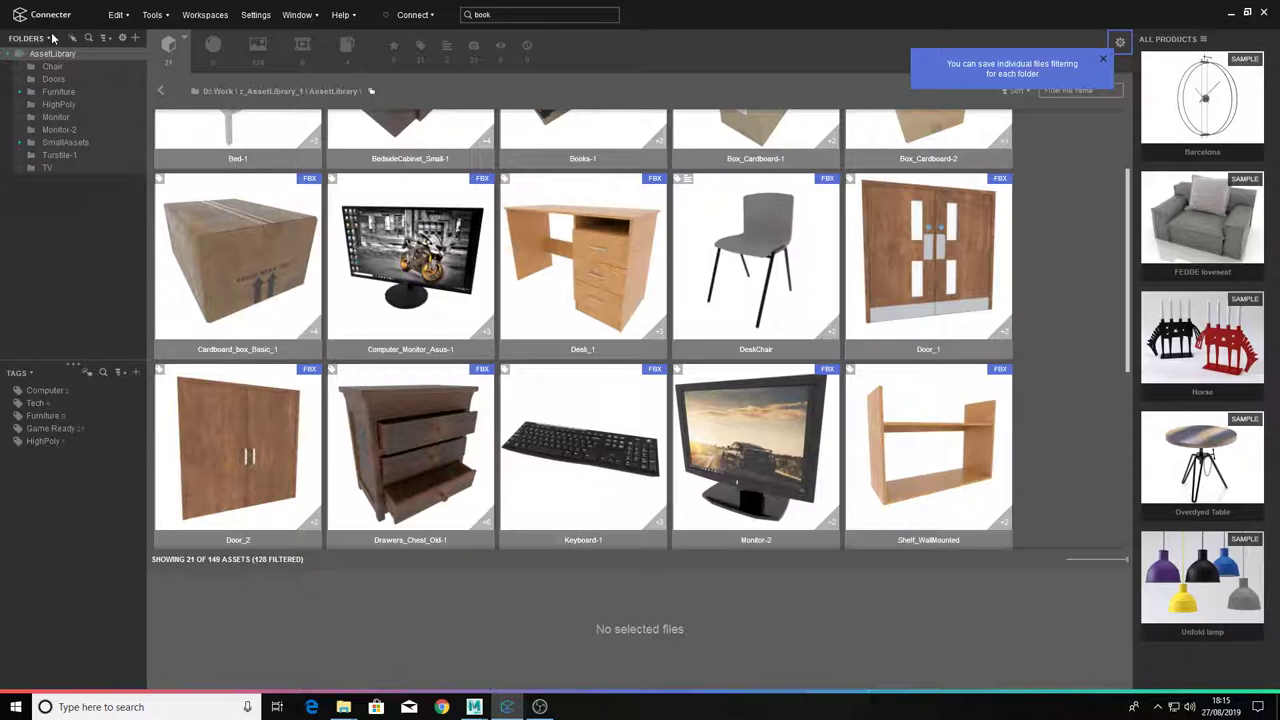
pyautogui.scroll(3, 436, 228)
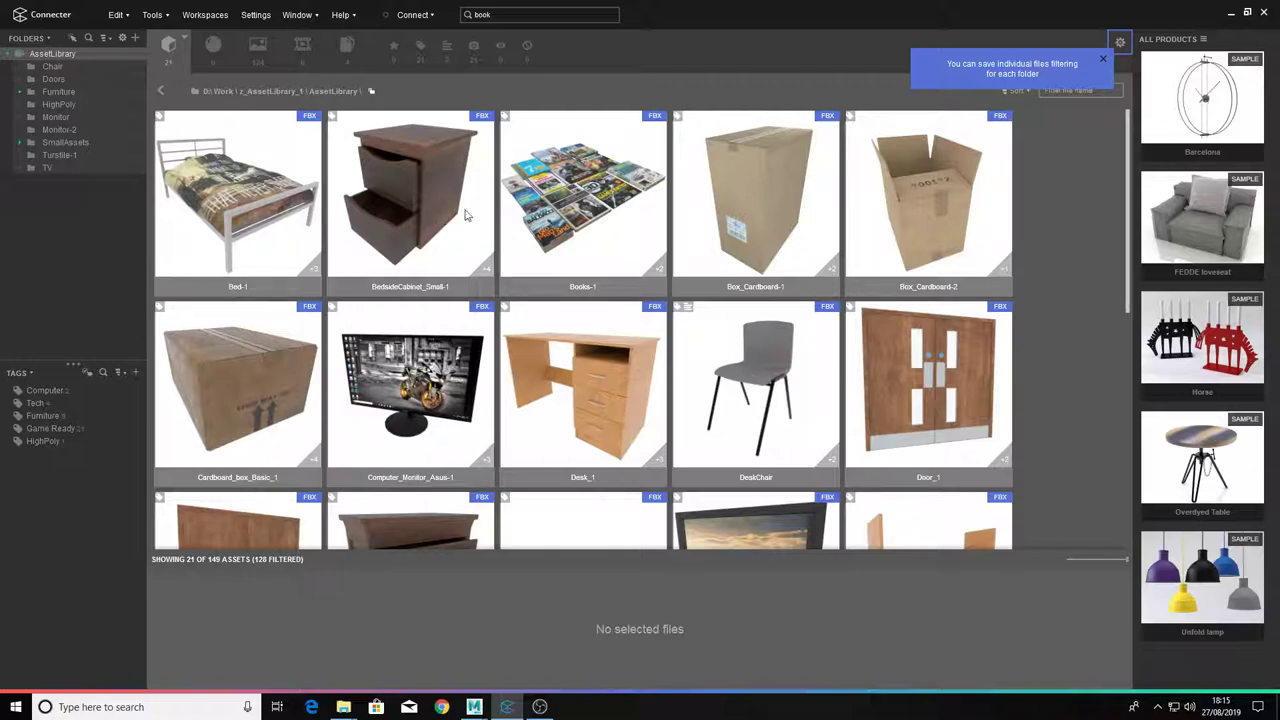
pyautogui.scroll(-3, 464, 208)
pyautogui.scroll(3, 464, 208)
pyautogui.scroll(-3, 583, 417)
pyautogui.scroll(3, 584, 418)
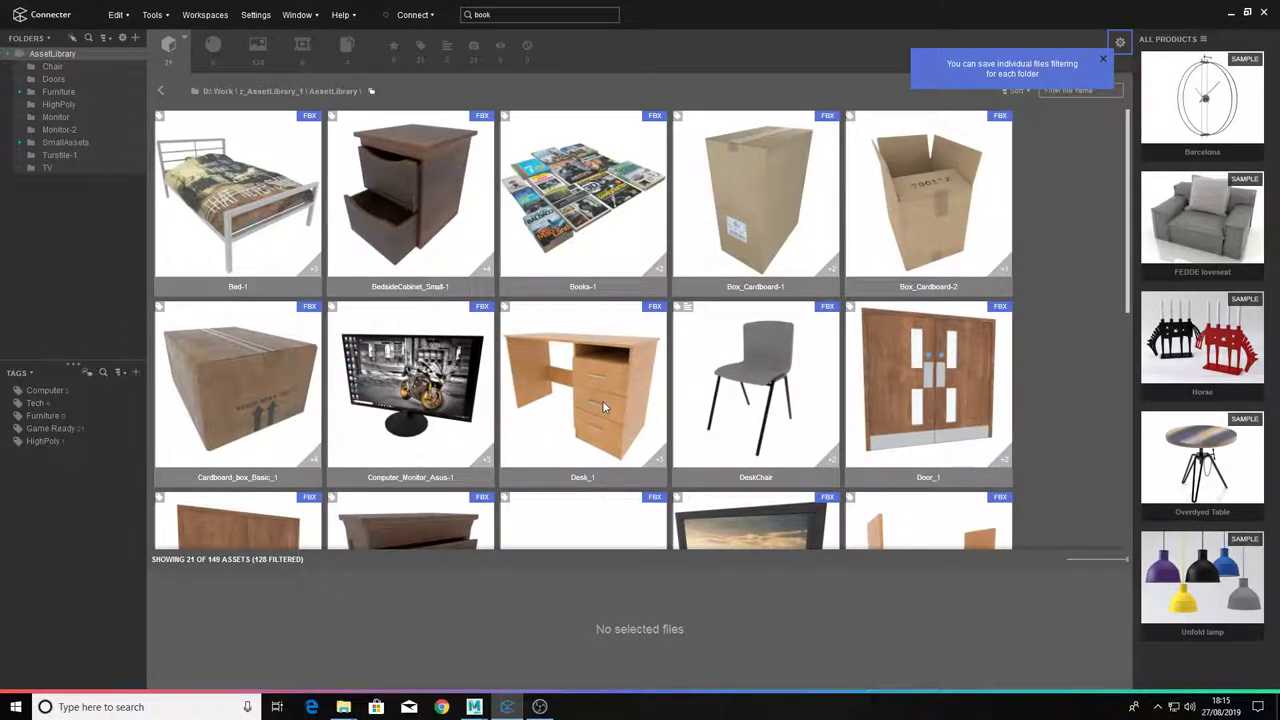